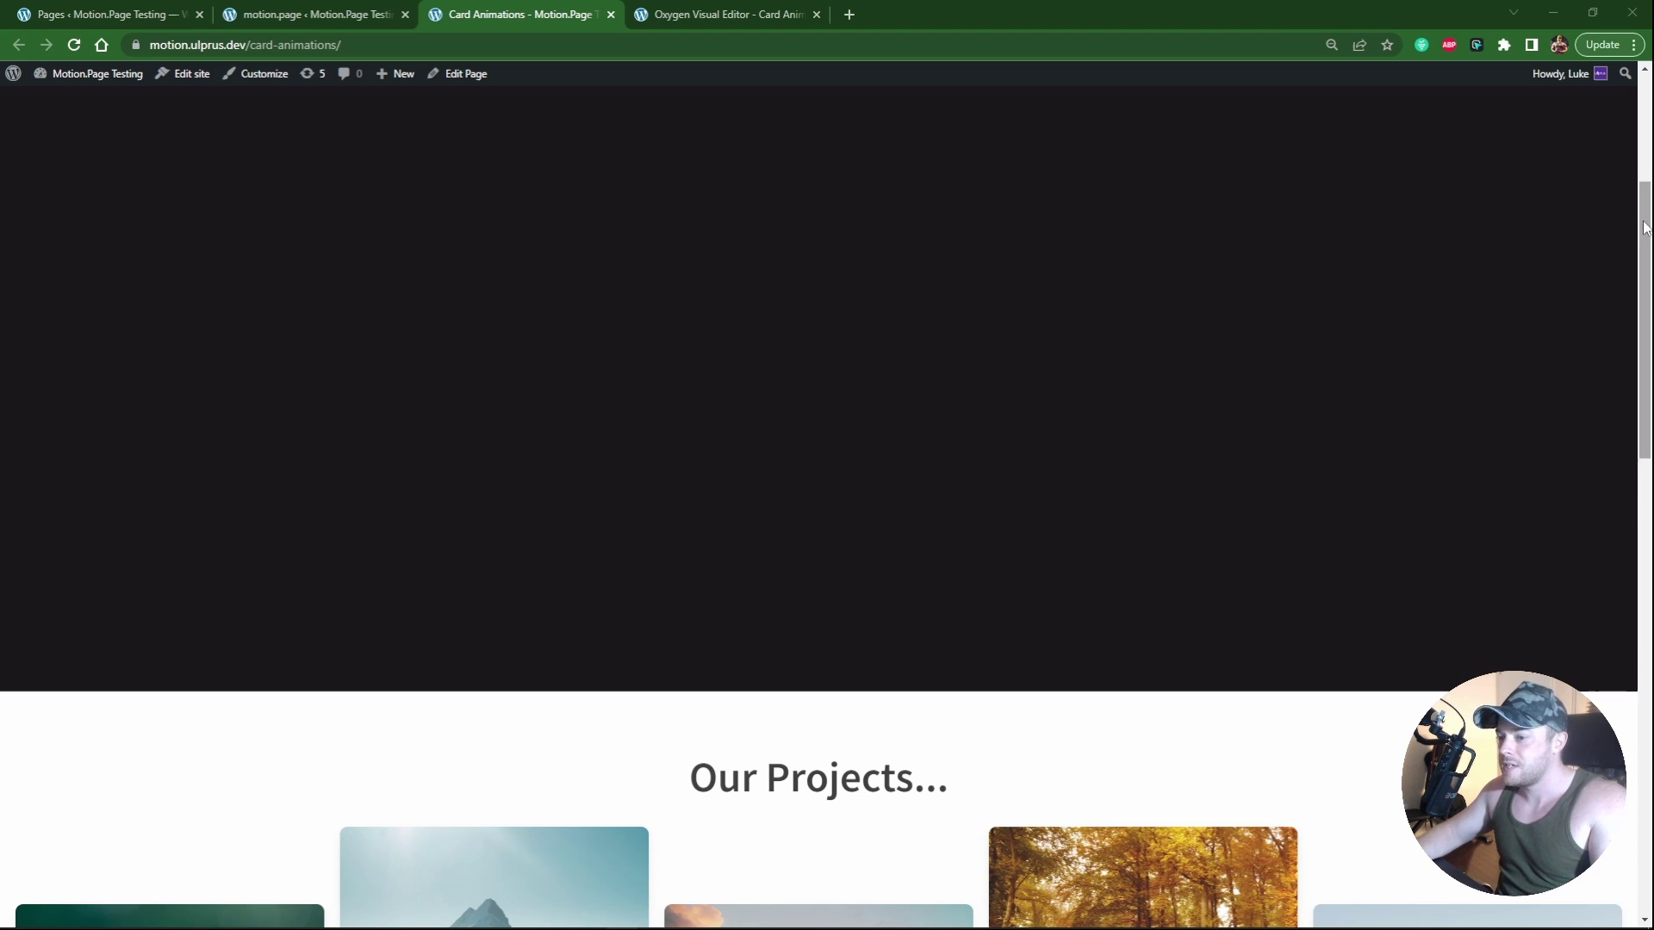
Step: Create and publish a new page titled 'Card Animations', then open it in the Oxygen editor
drag(1646, 226, 1649, 488)
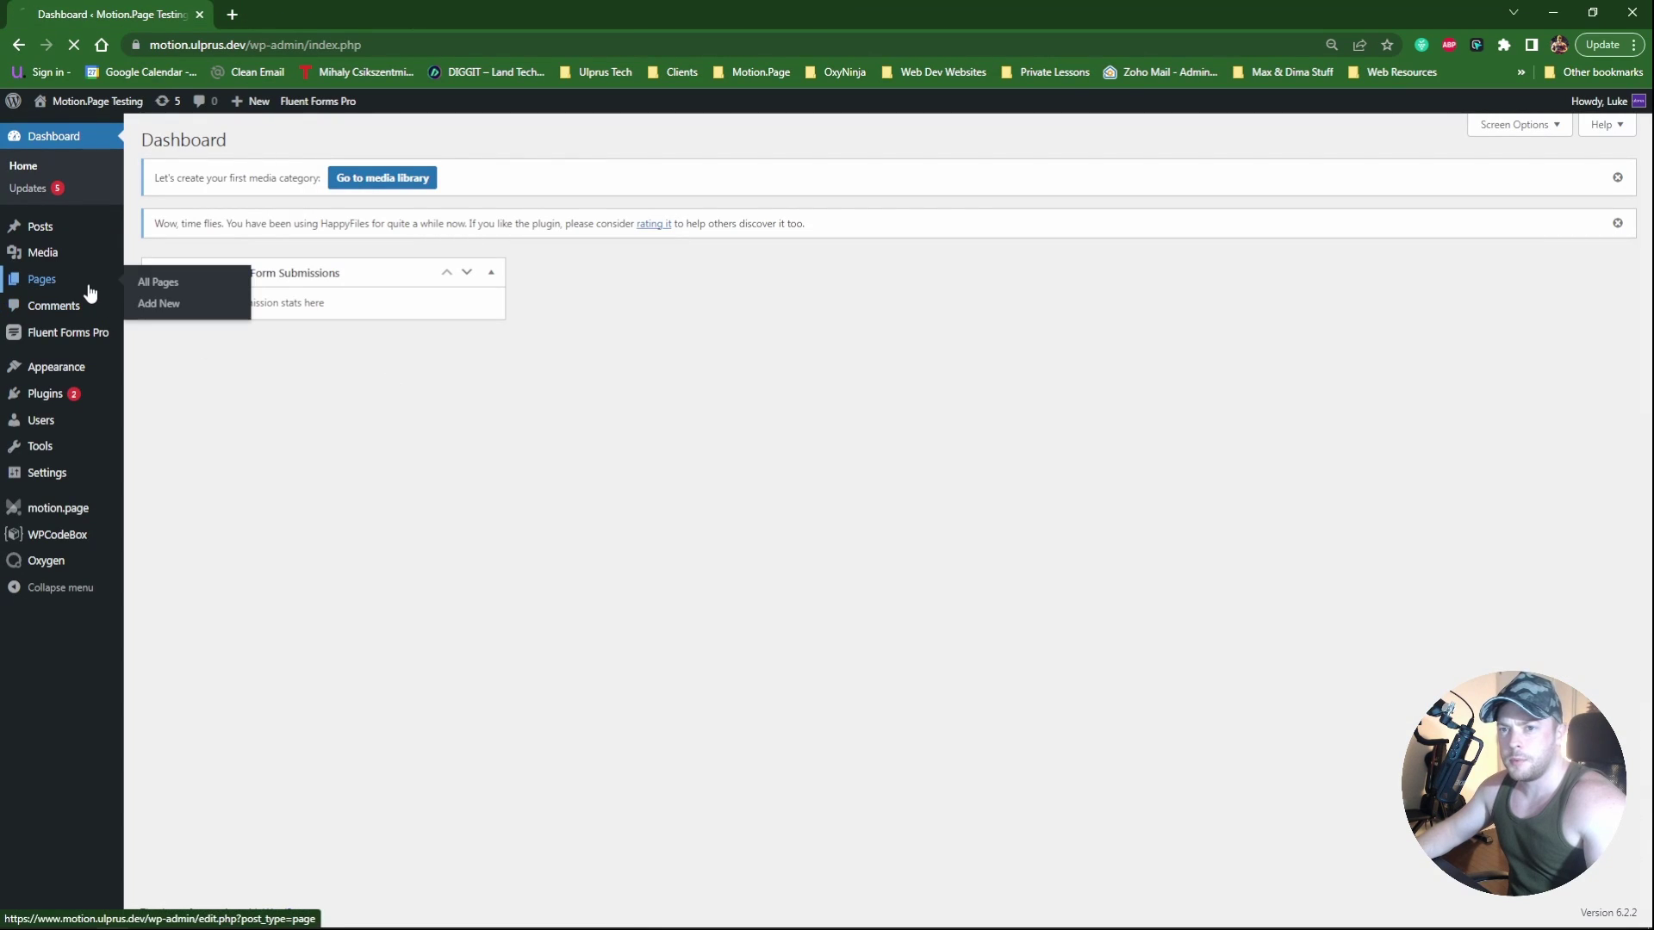
click(111, 282)
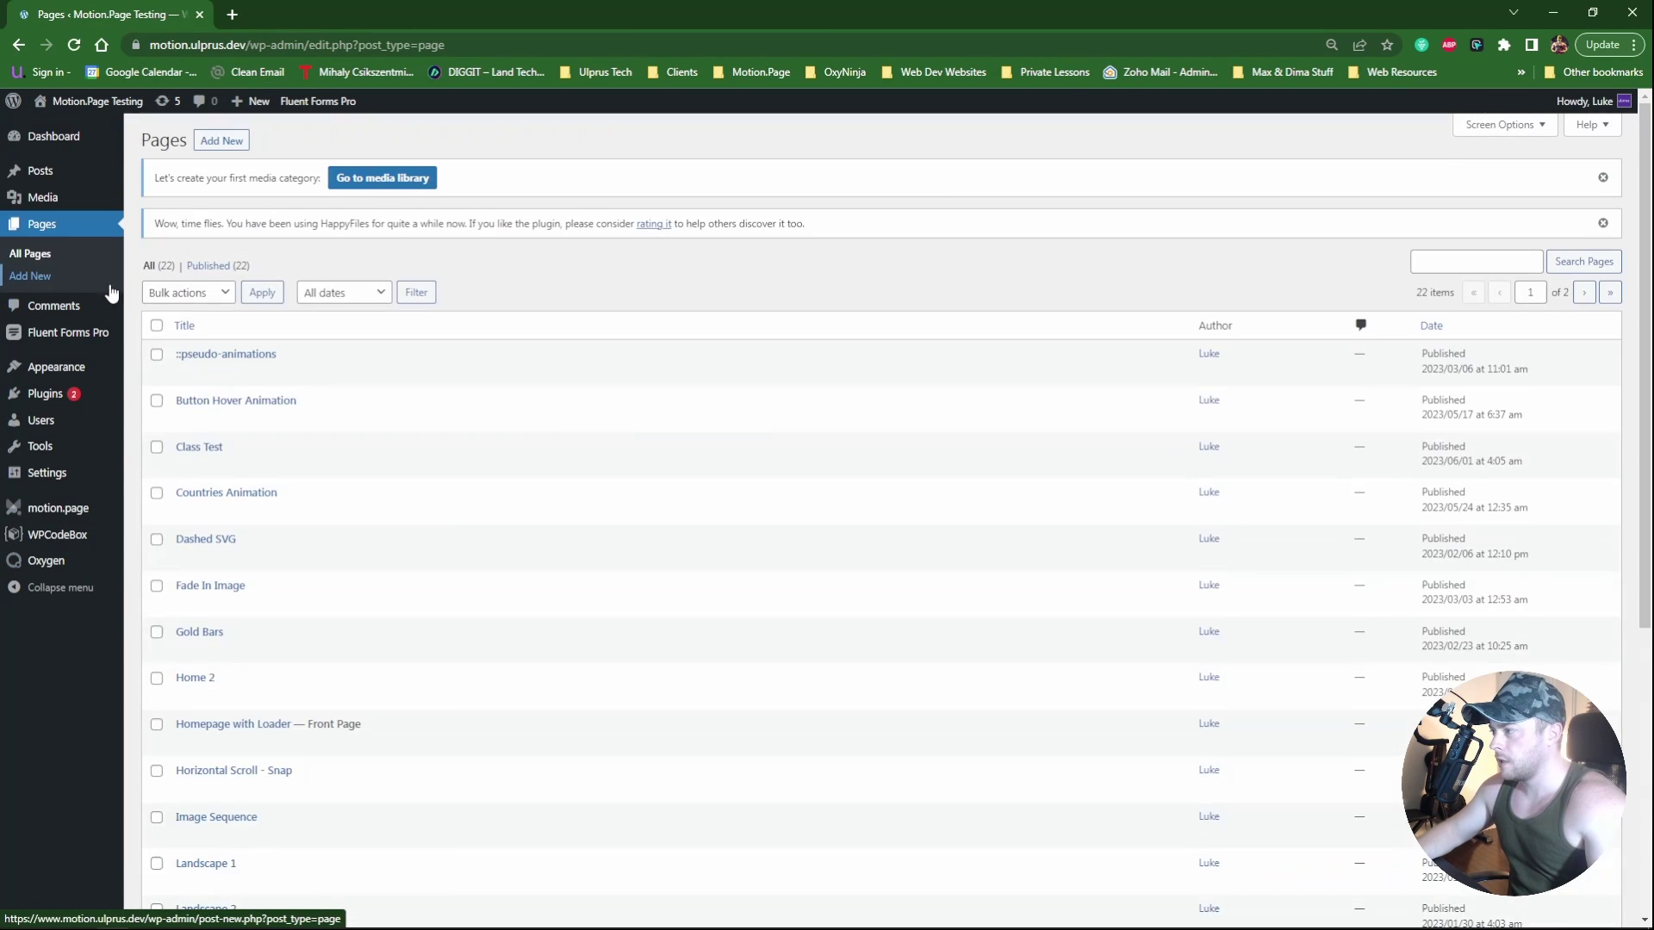
click(221, 144)
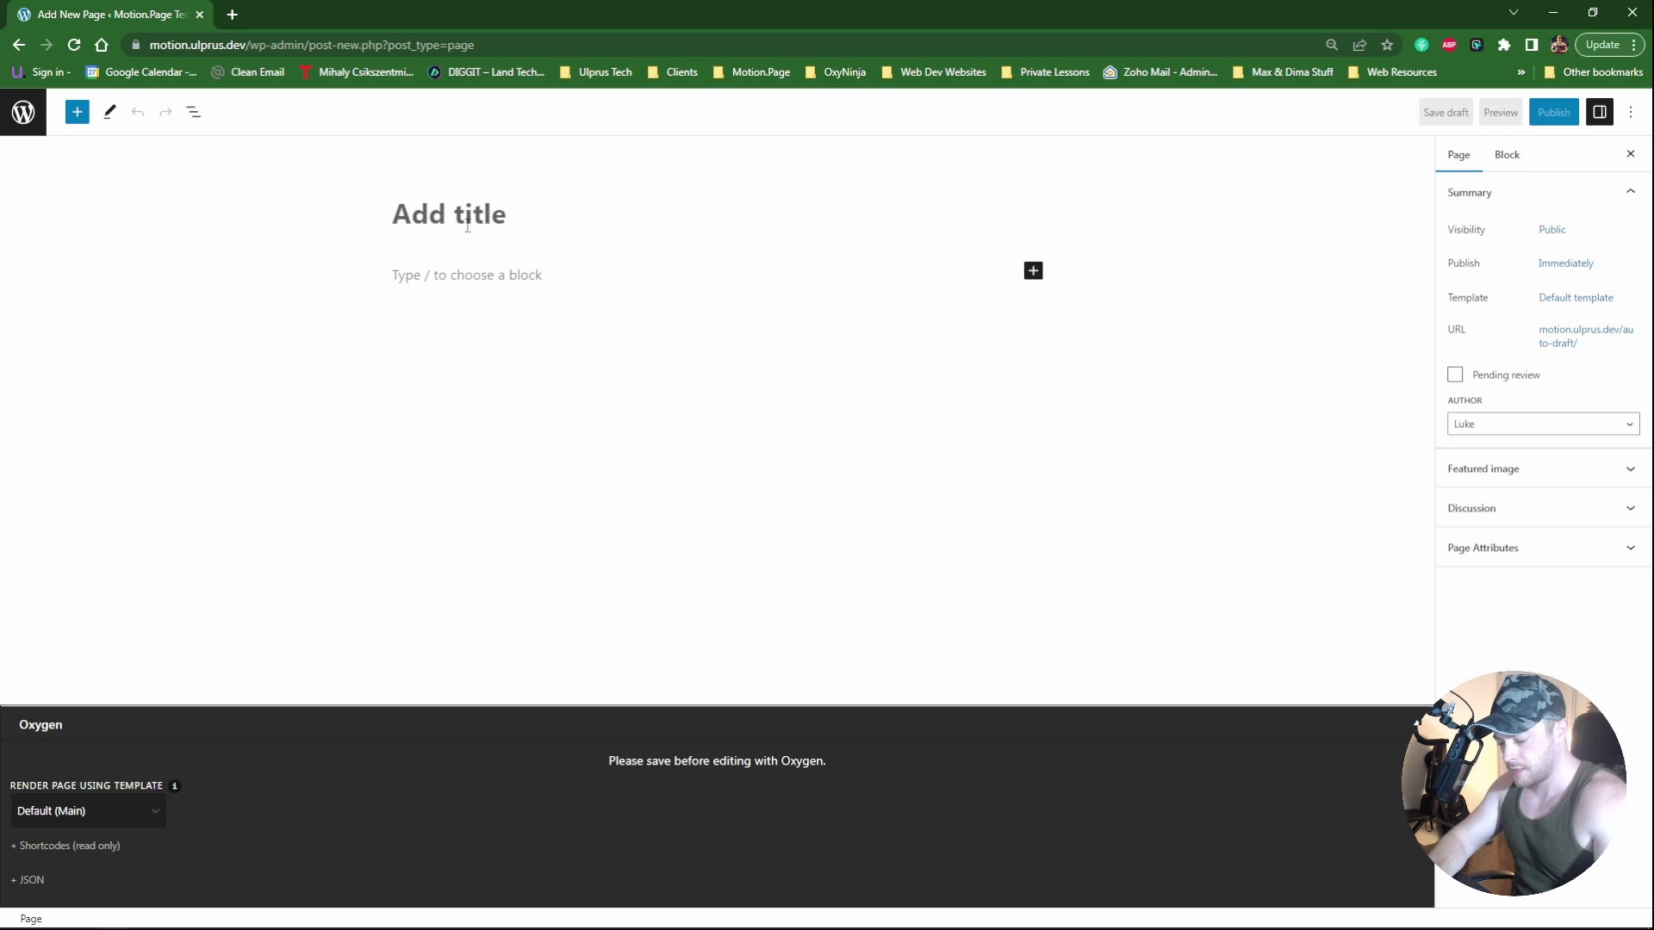
text(Card Animations)
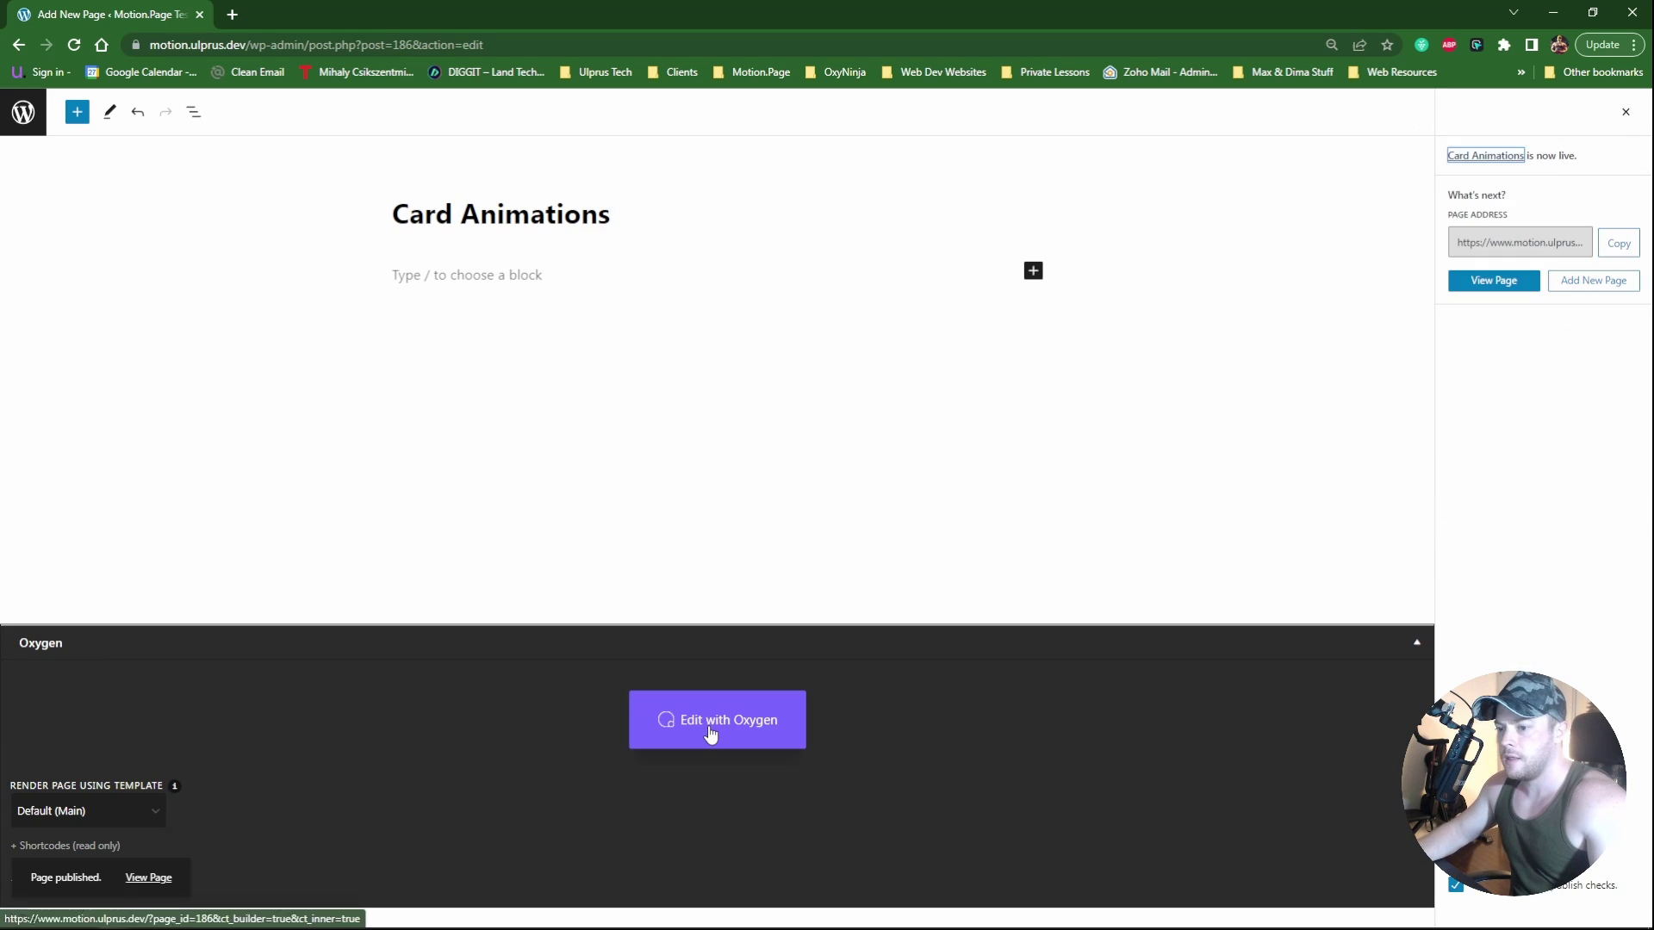
click(709, 735)
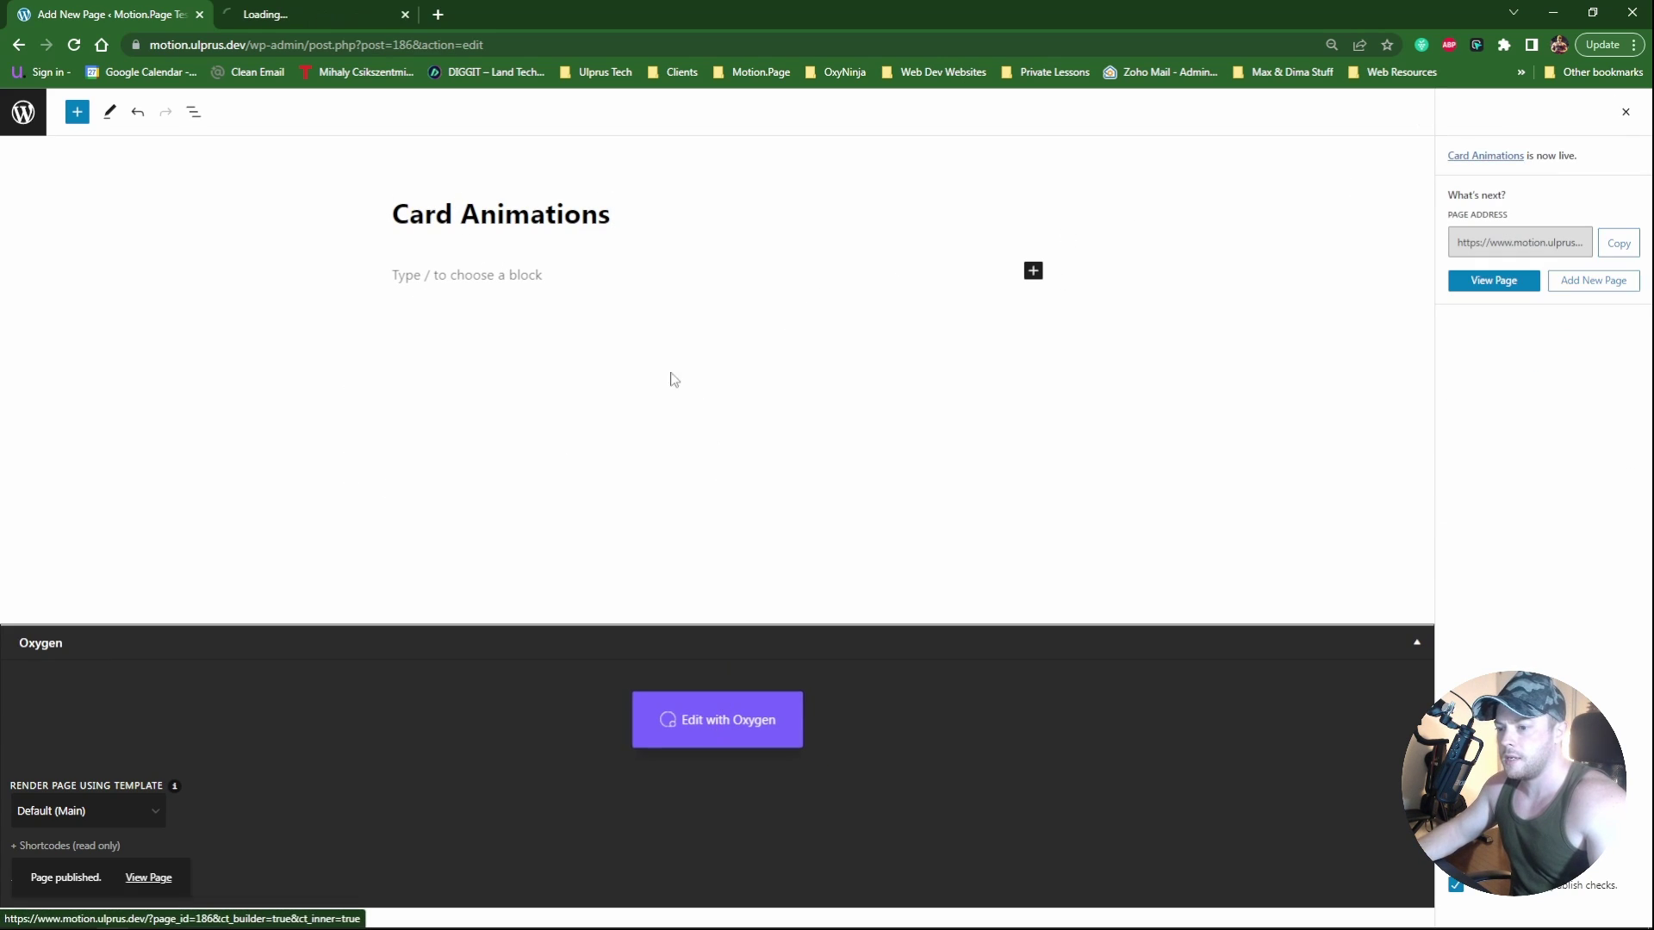
click(336, 15)
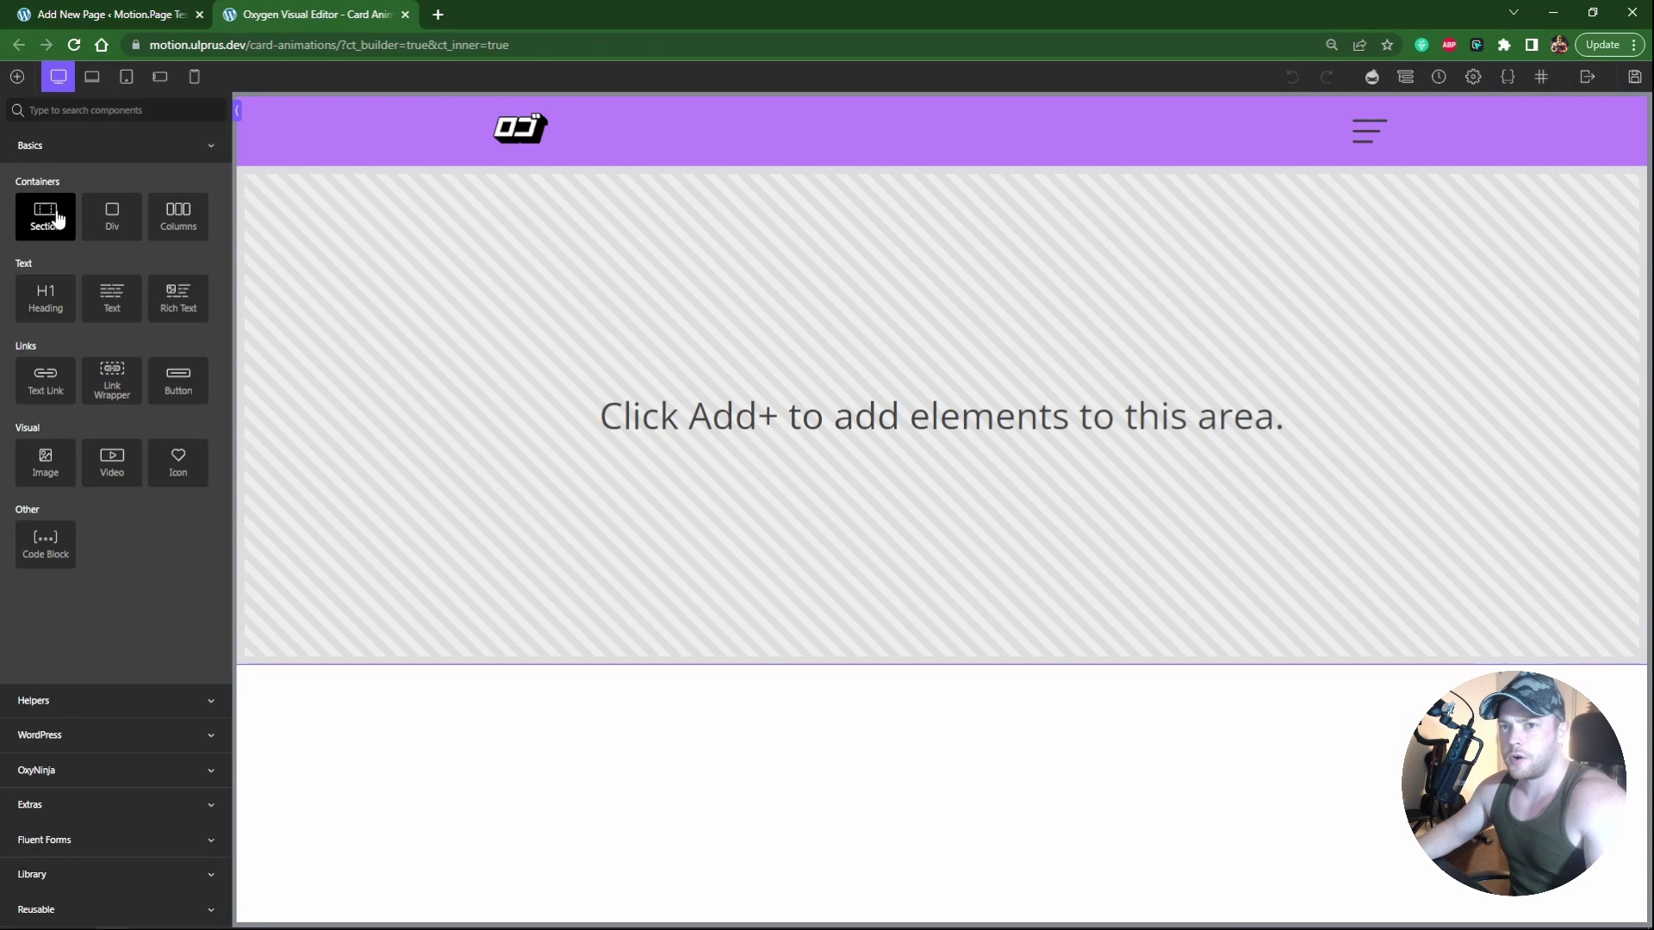
Step: Add a section with 100vh height and the Background Dark colour
click(48, 216)
click(1406, 77)
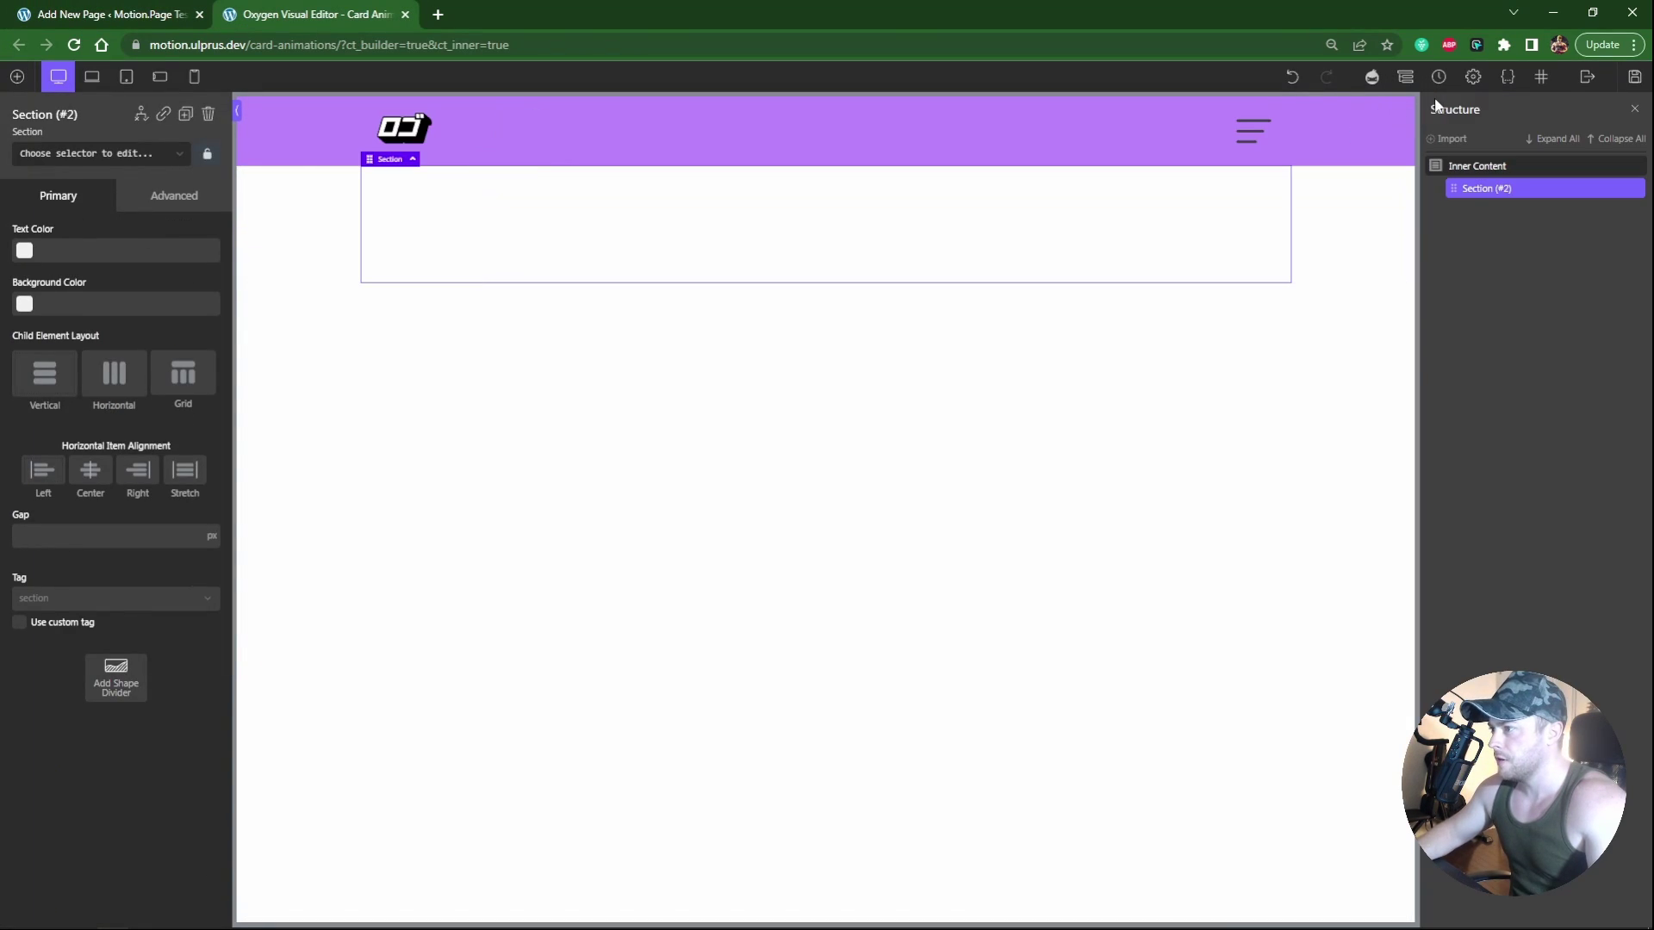
click(174, 196)
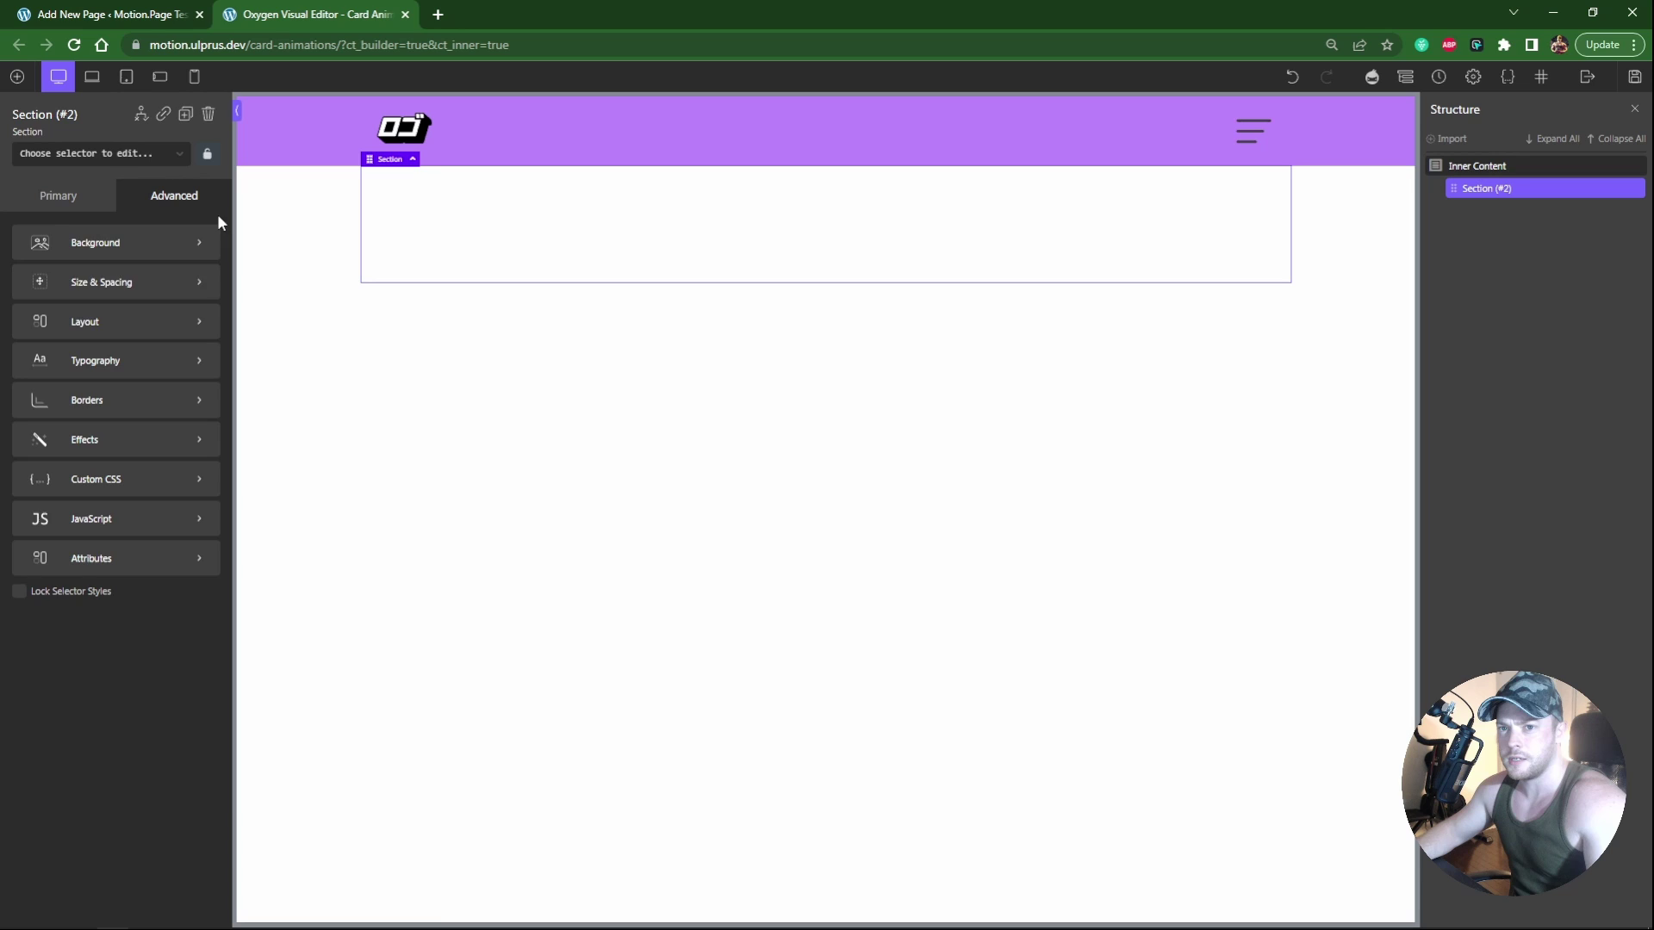
click(95, 277)
click(49, 463)
text(100vh)
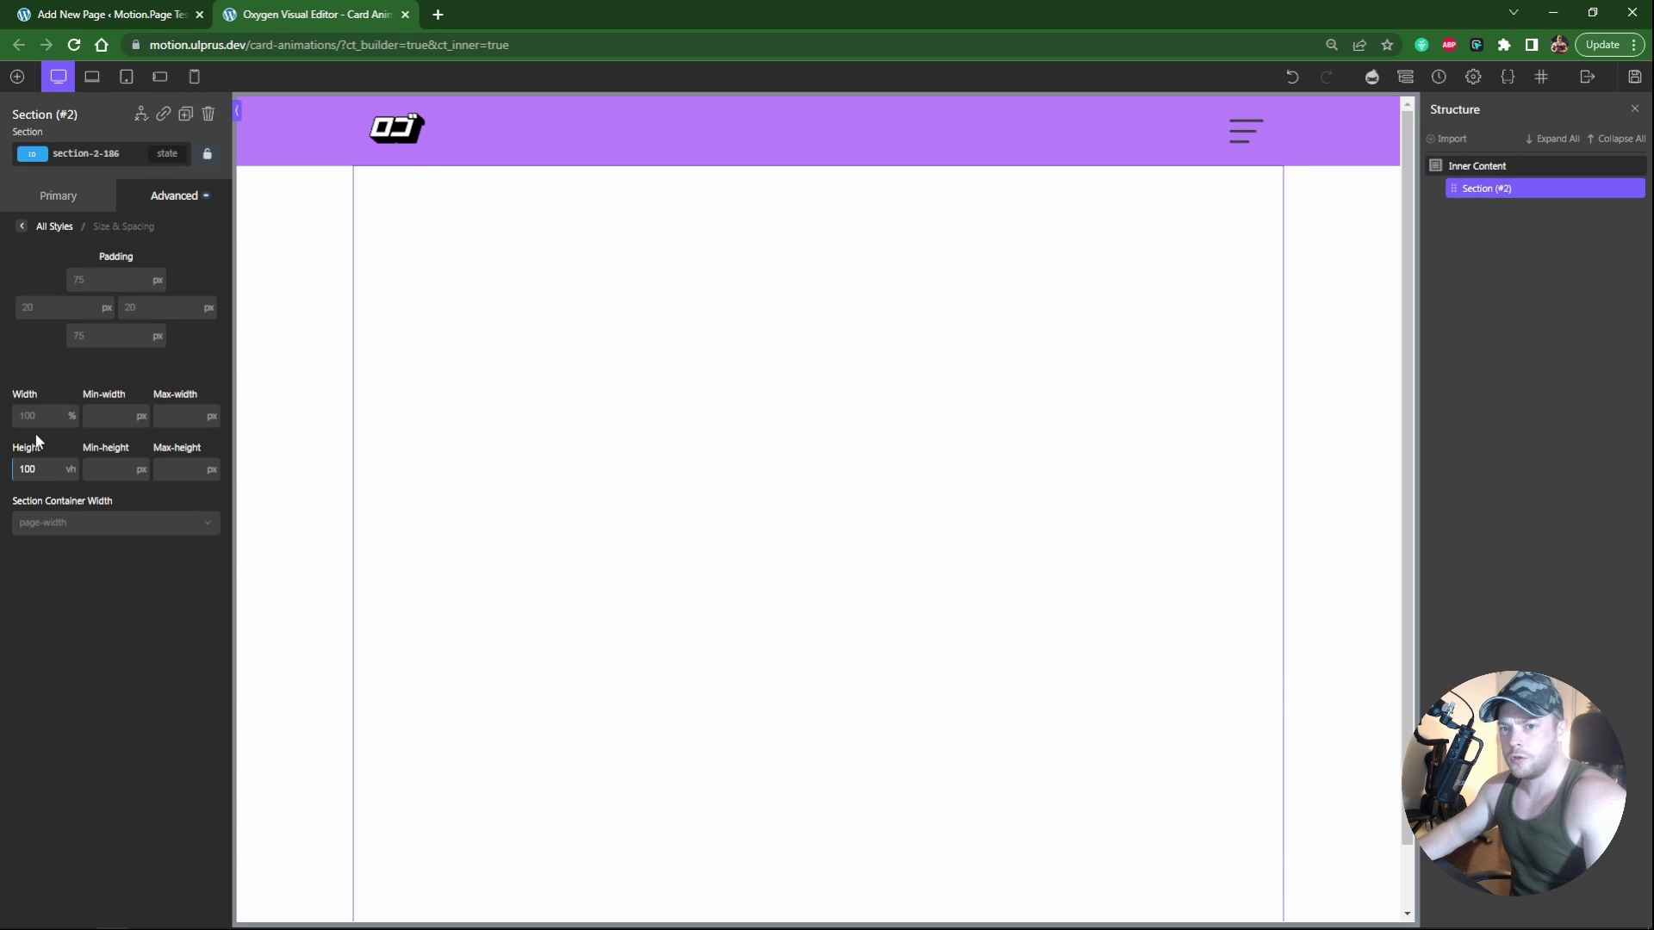
click(172, 196)
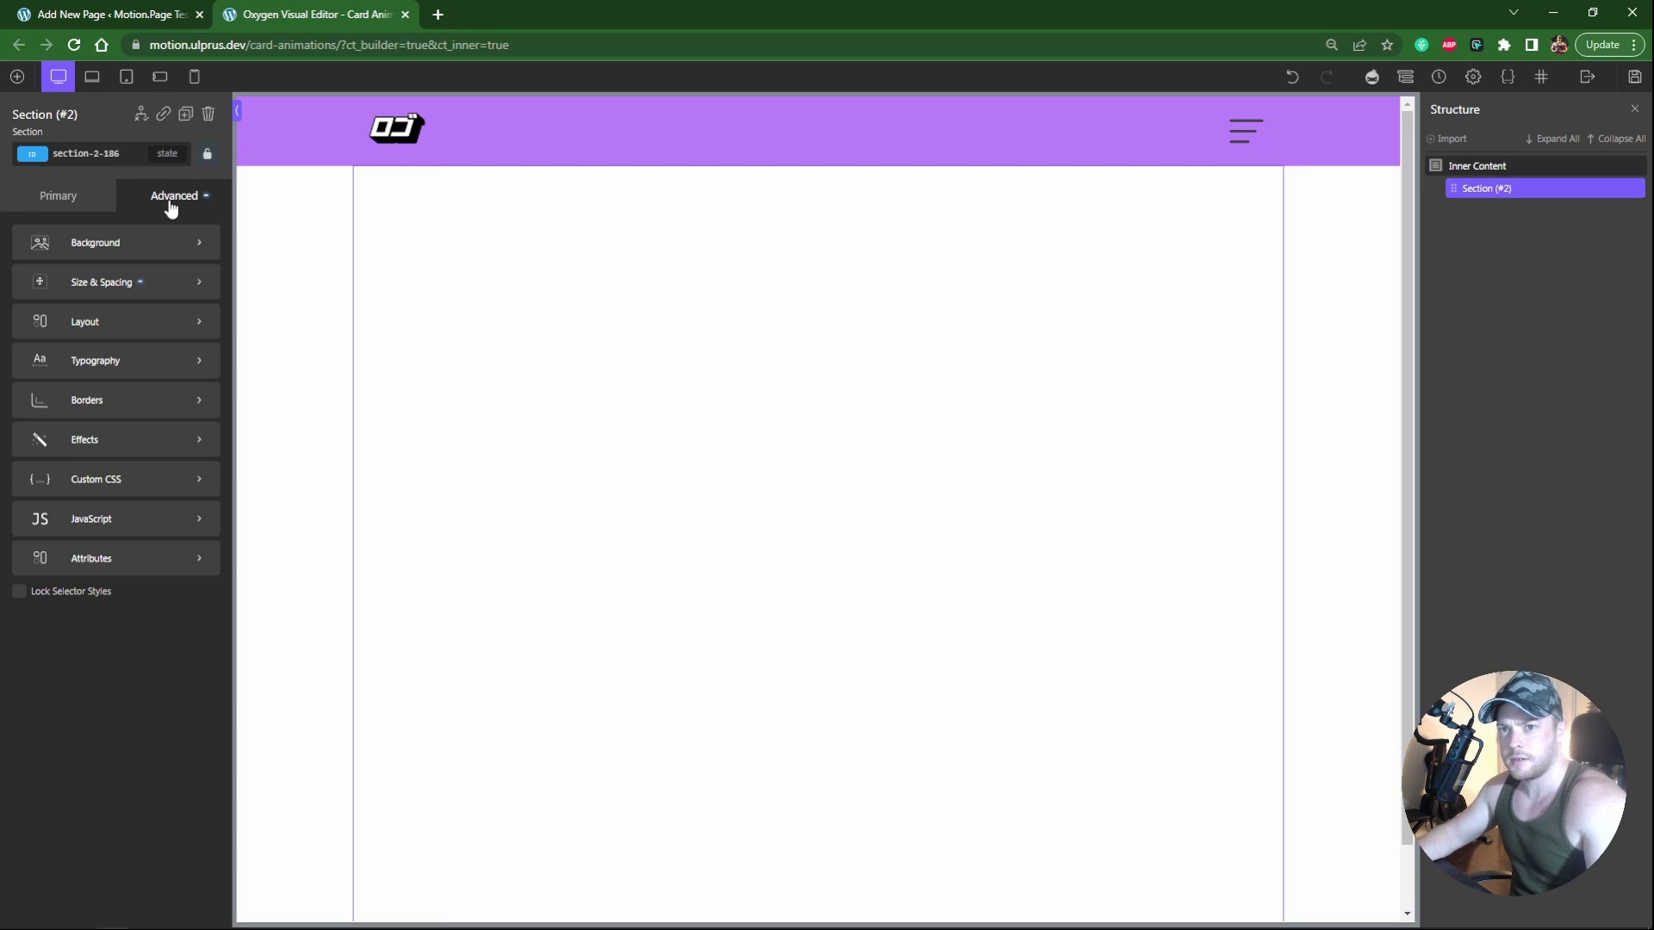
click(99, 247)
click(24, 278)
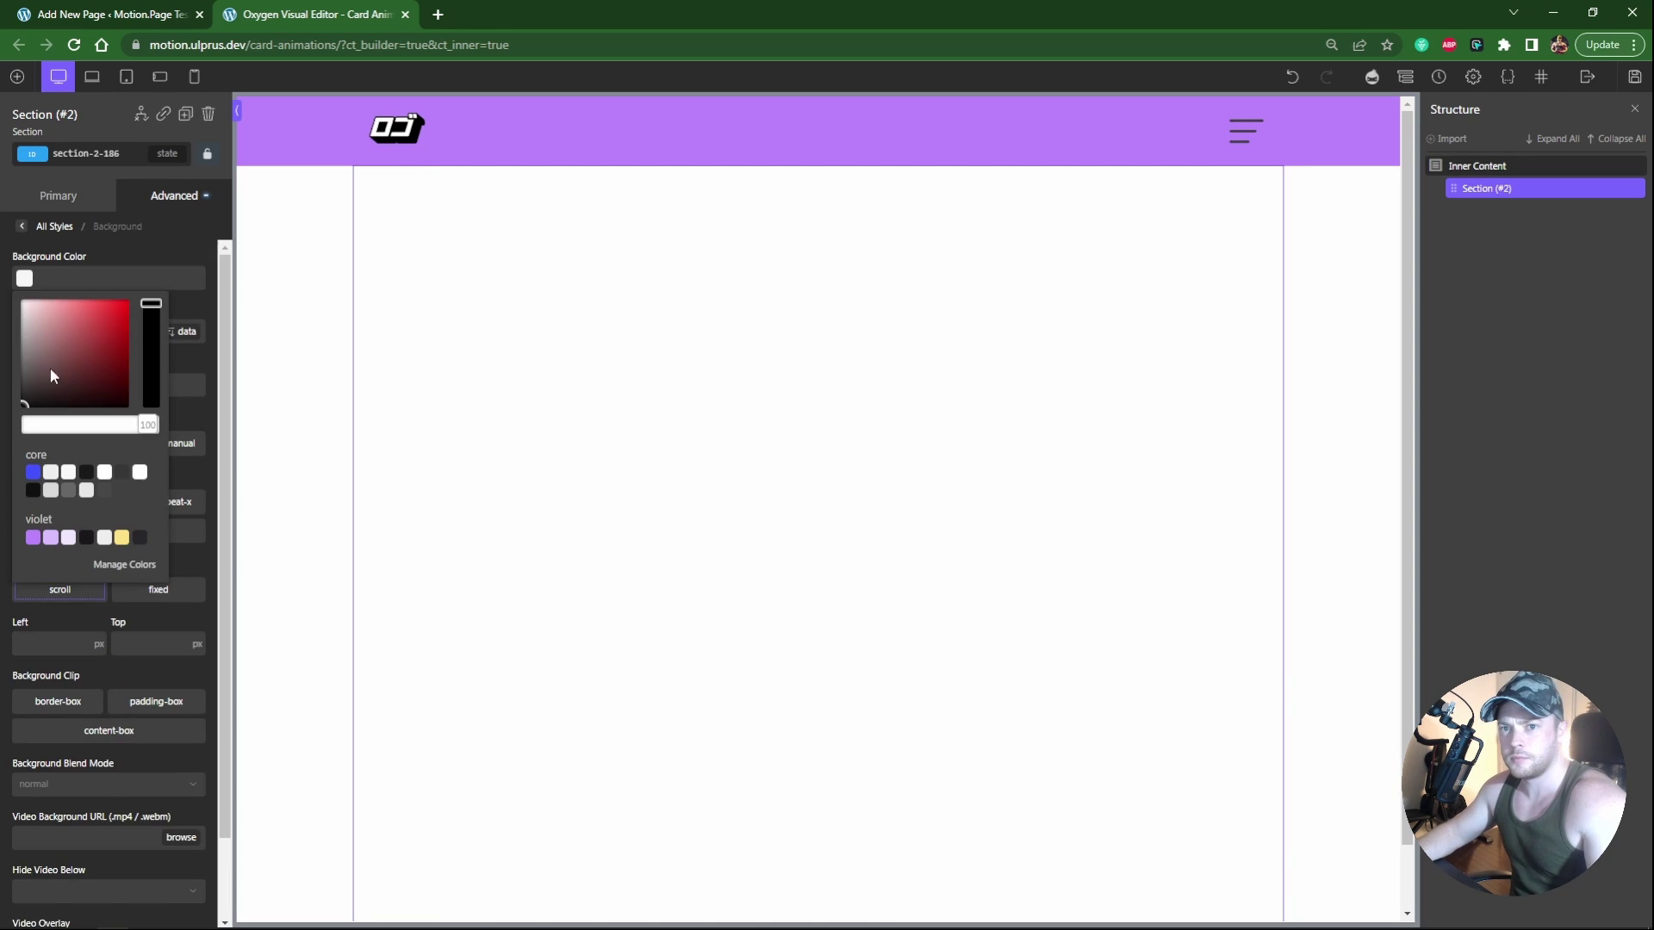
click(89, 537)
click(1499, 166)
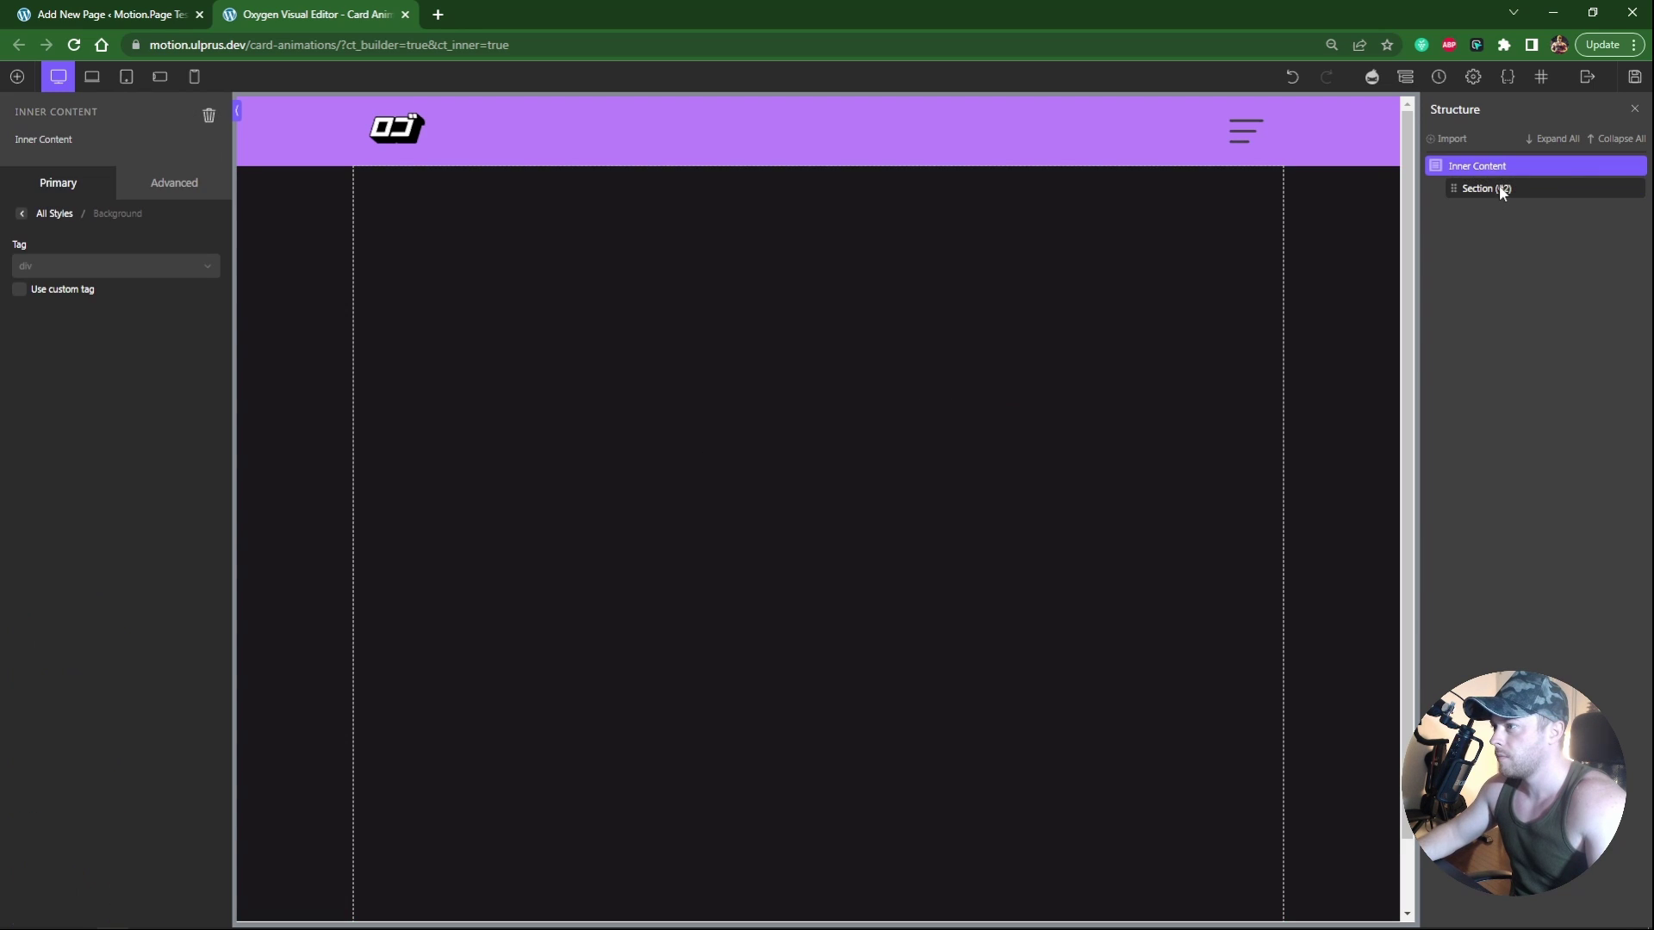
Step: Duplicate the dark section and place a new plain section between the two
click(1503, 188)
key(ctrl+d)
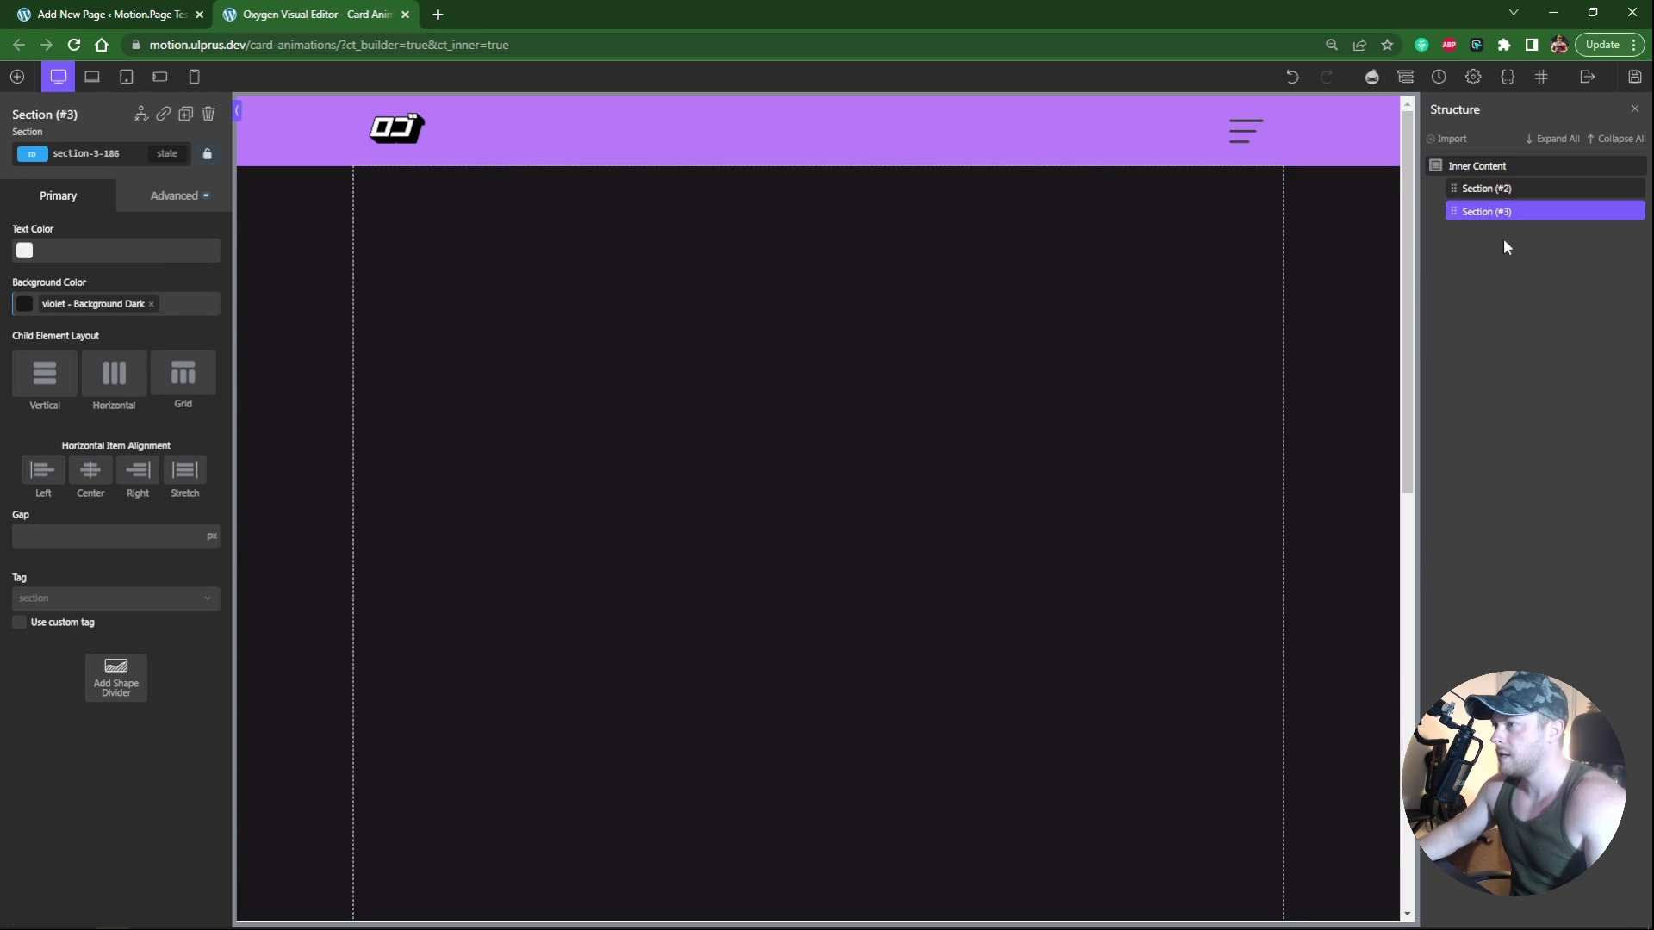
click(1499, 166)
click(17, 79)
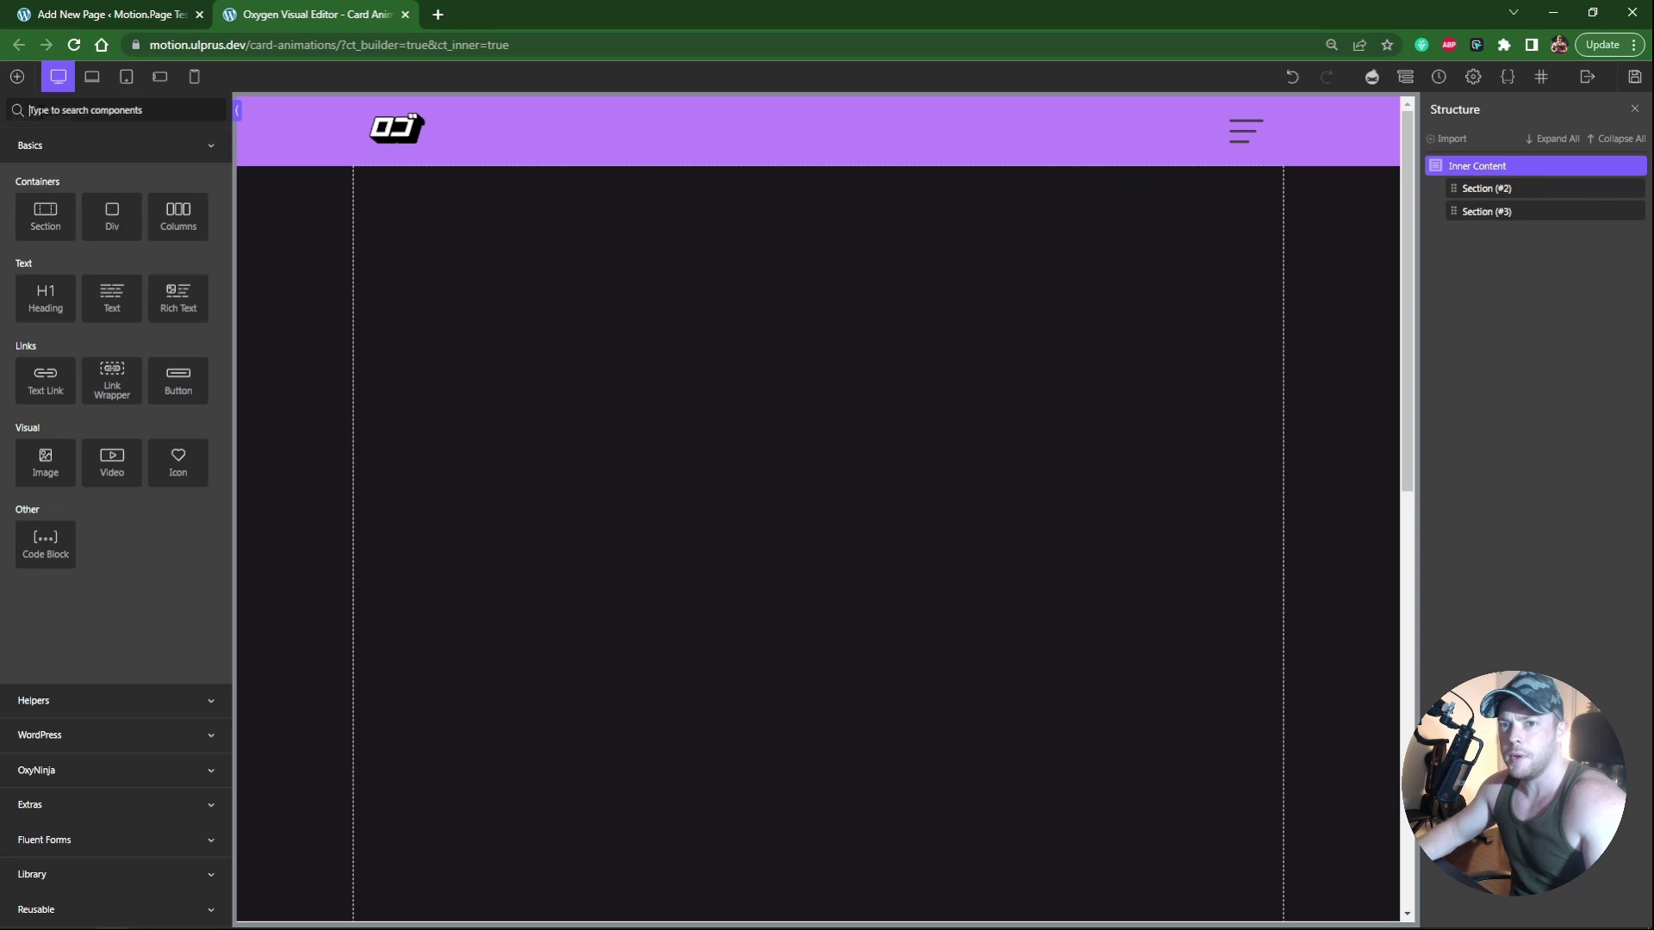
click(52, 225)
drag(1488, 233, 1490, 215)
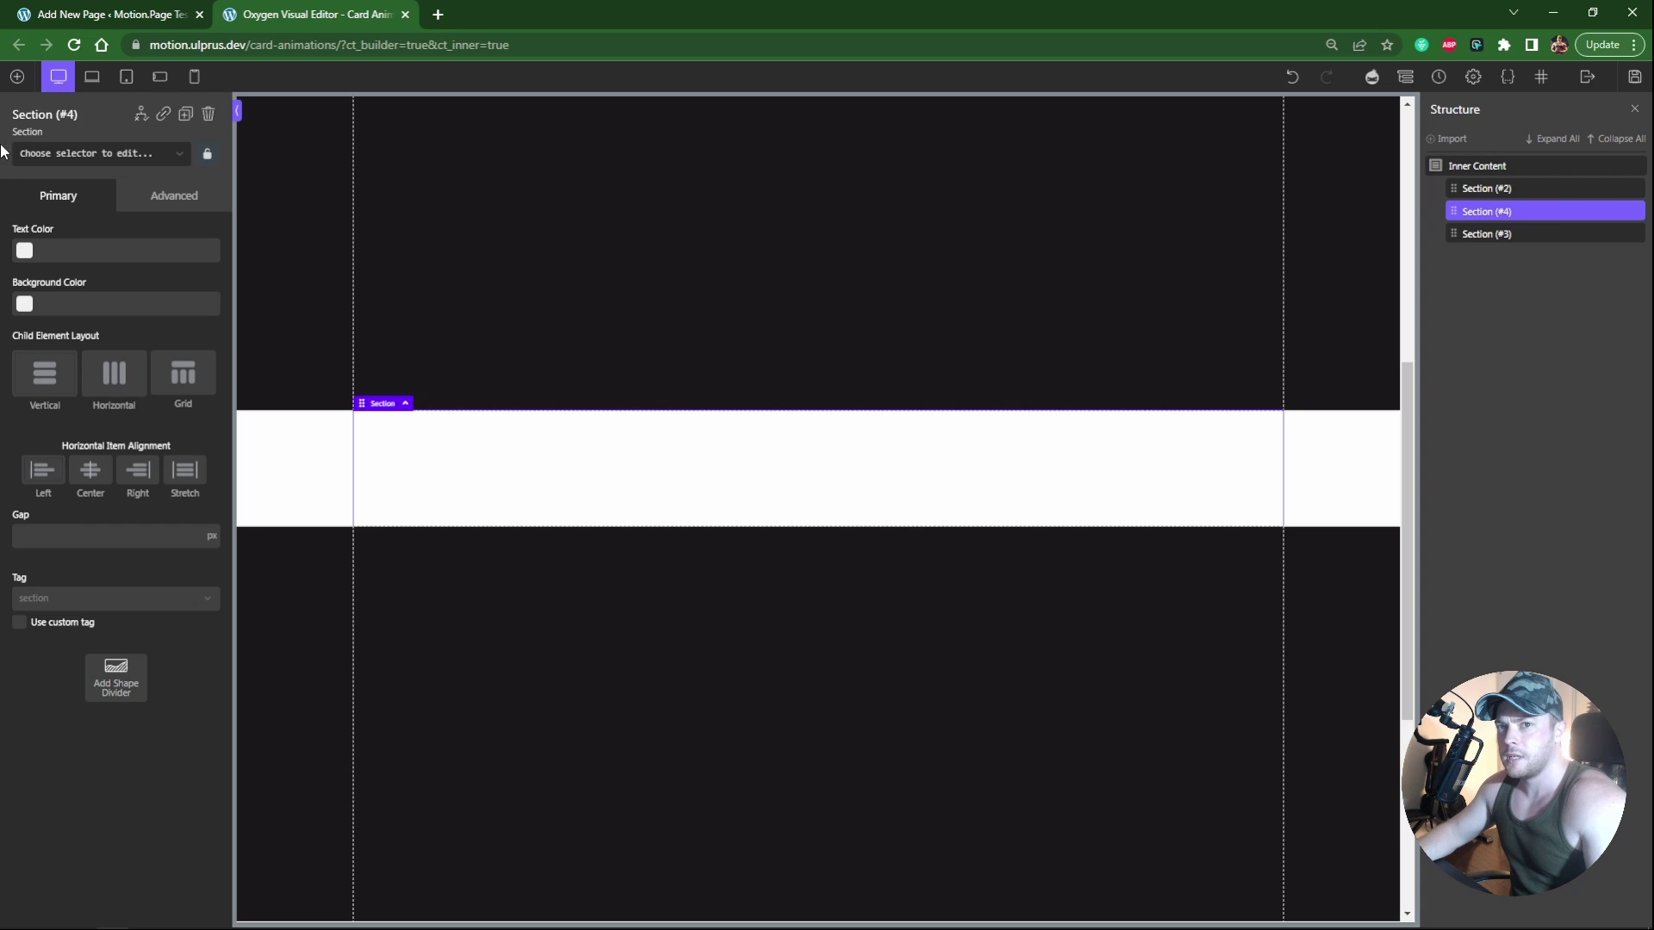
Step: Add an 'Our Projects...' heading and set the section's layout to vertical, centred
click(18, 77)
click(52, 297)
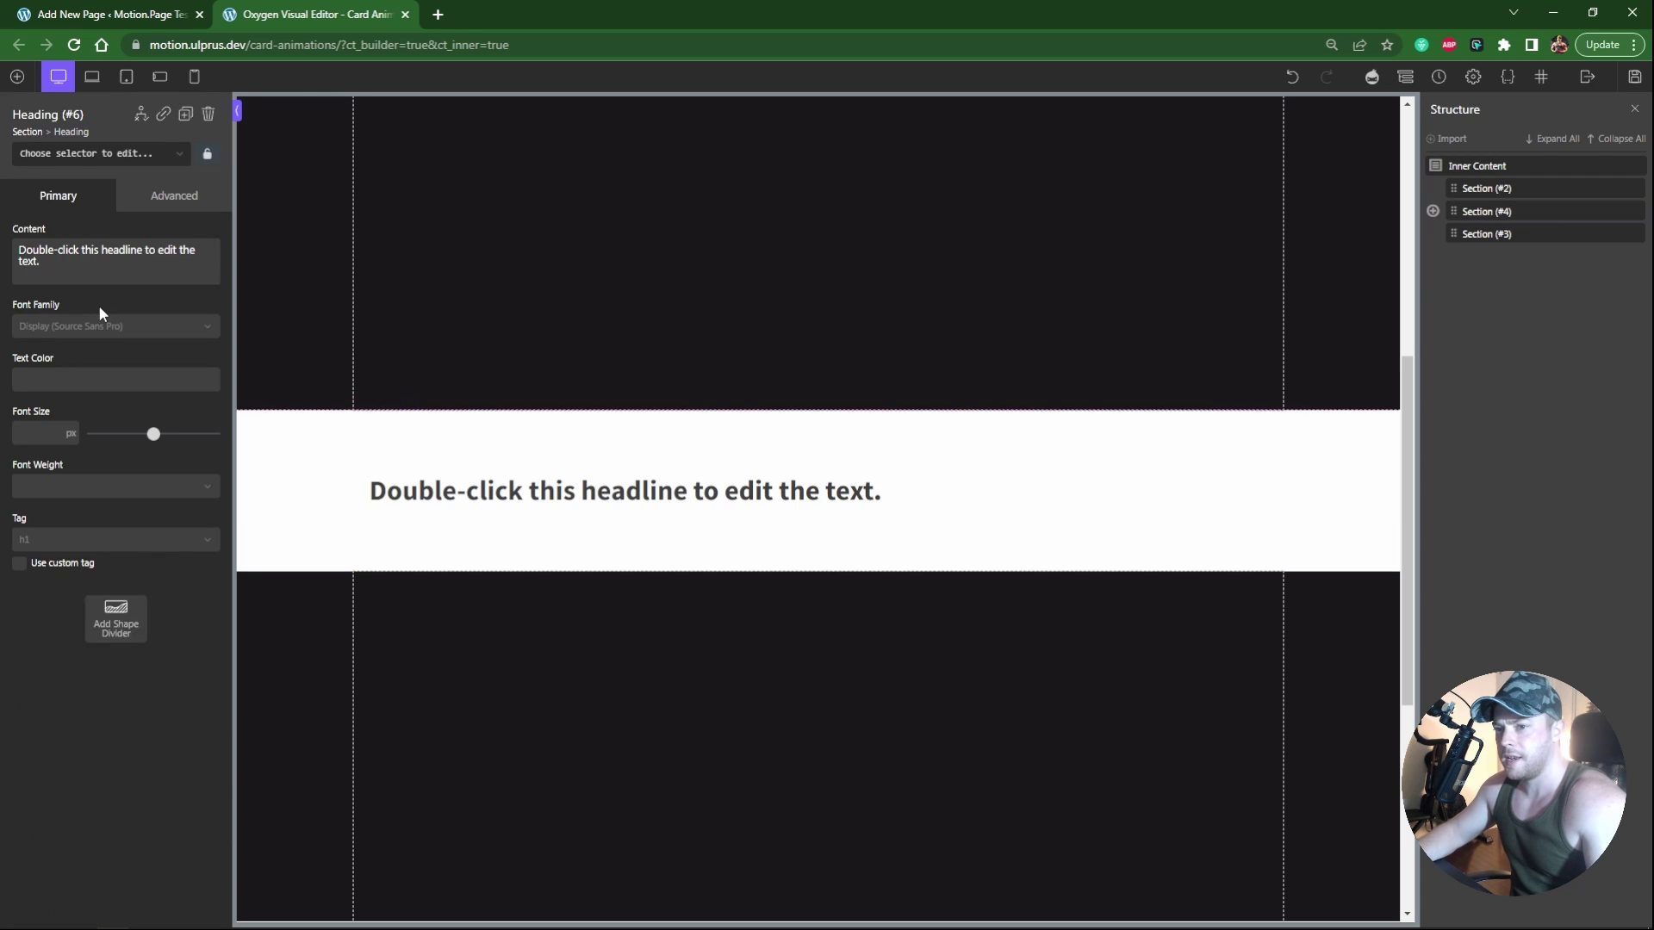
double_click(525, 487)
text(Our Projects...)
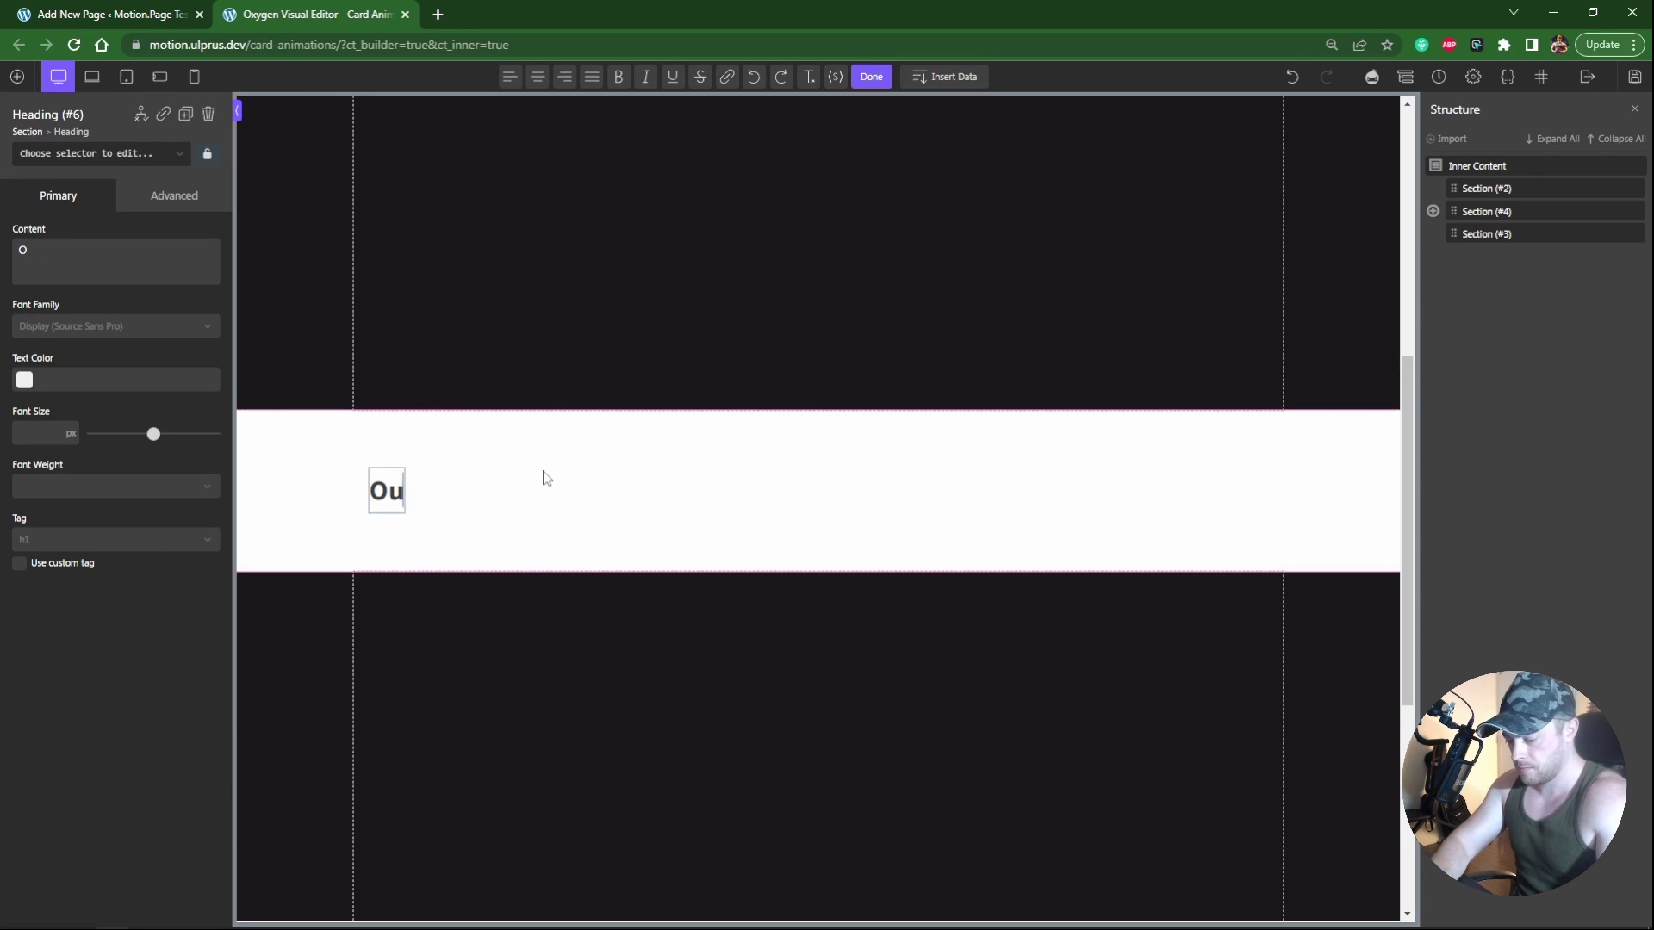
click(584, 476)
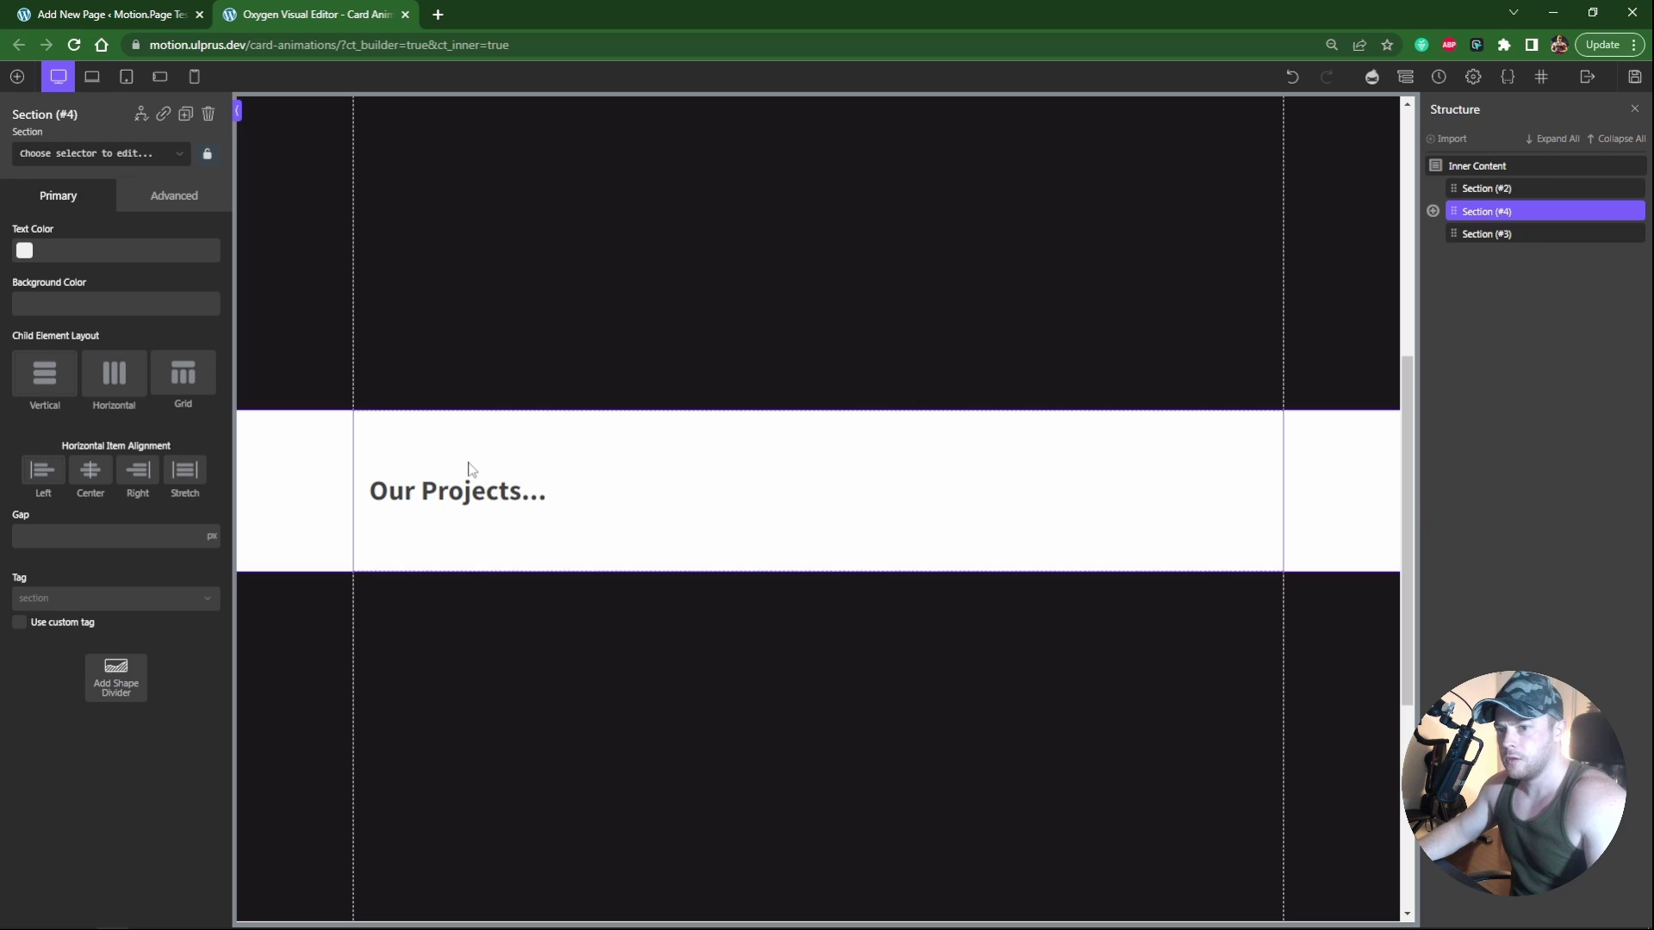
click(44, 375)
click(91, 472)
Step: Give the heading the c-h1-fat class
click(811, 504)
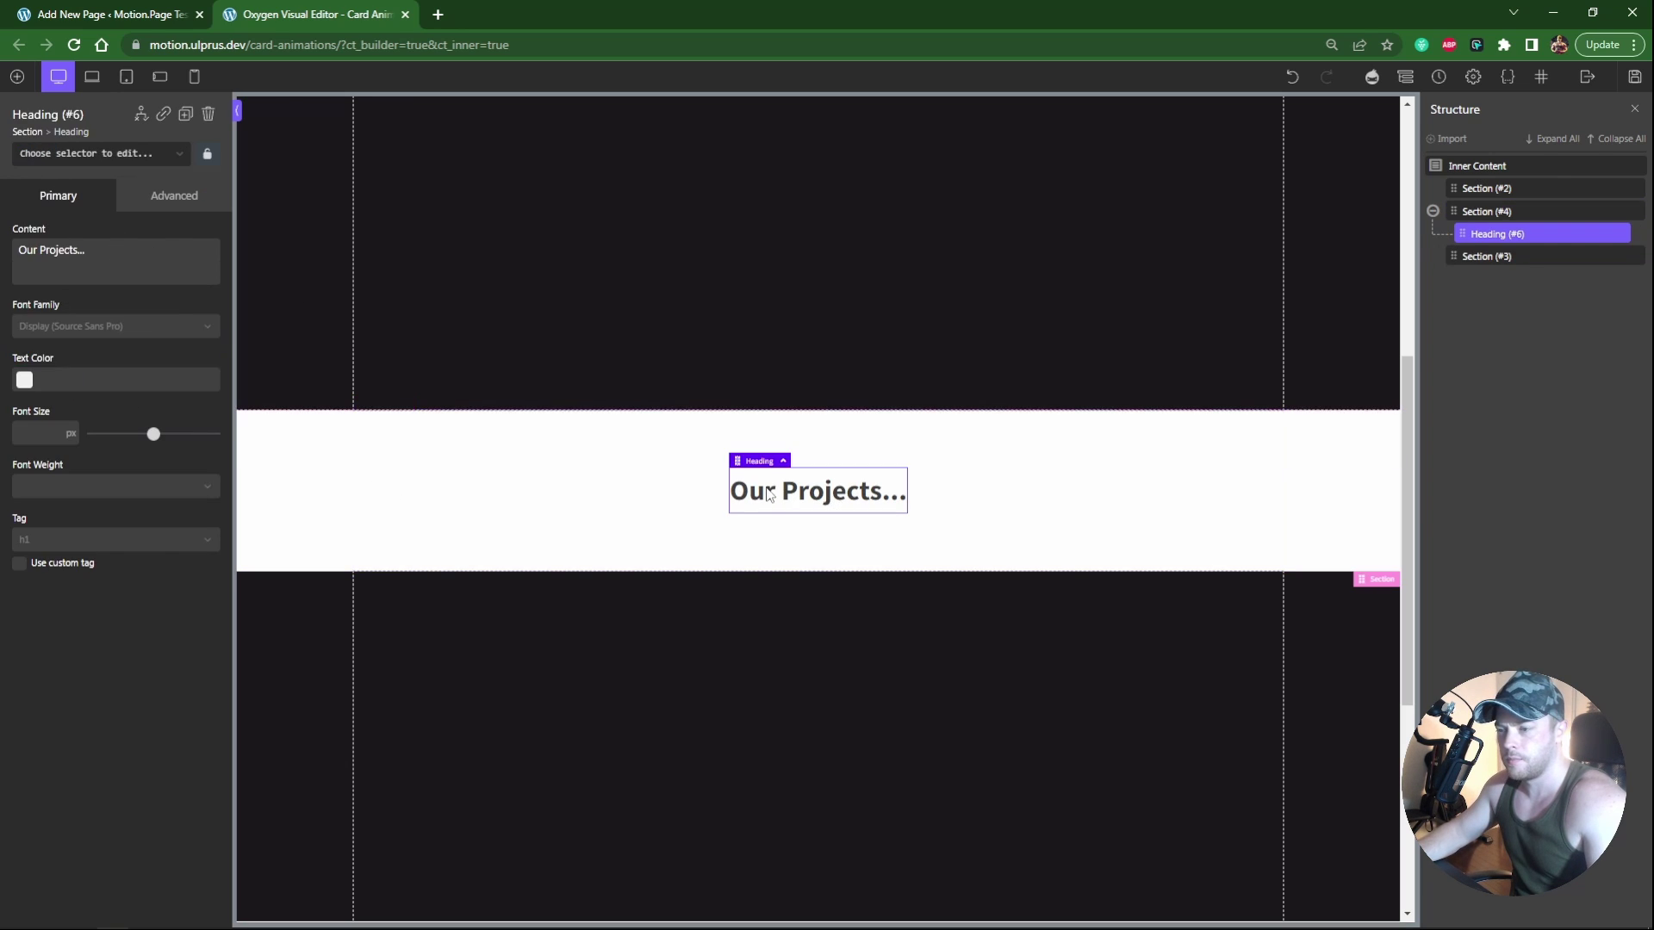
click(97, 156)
text(h1)
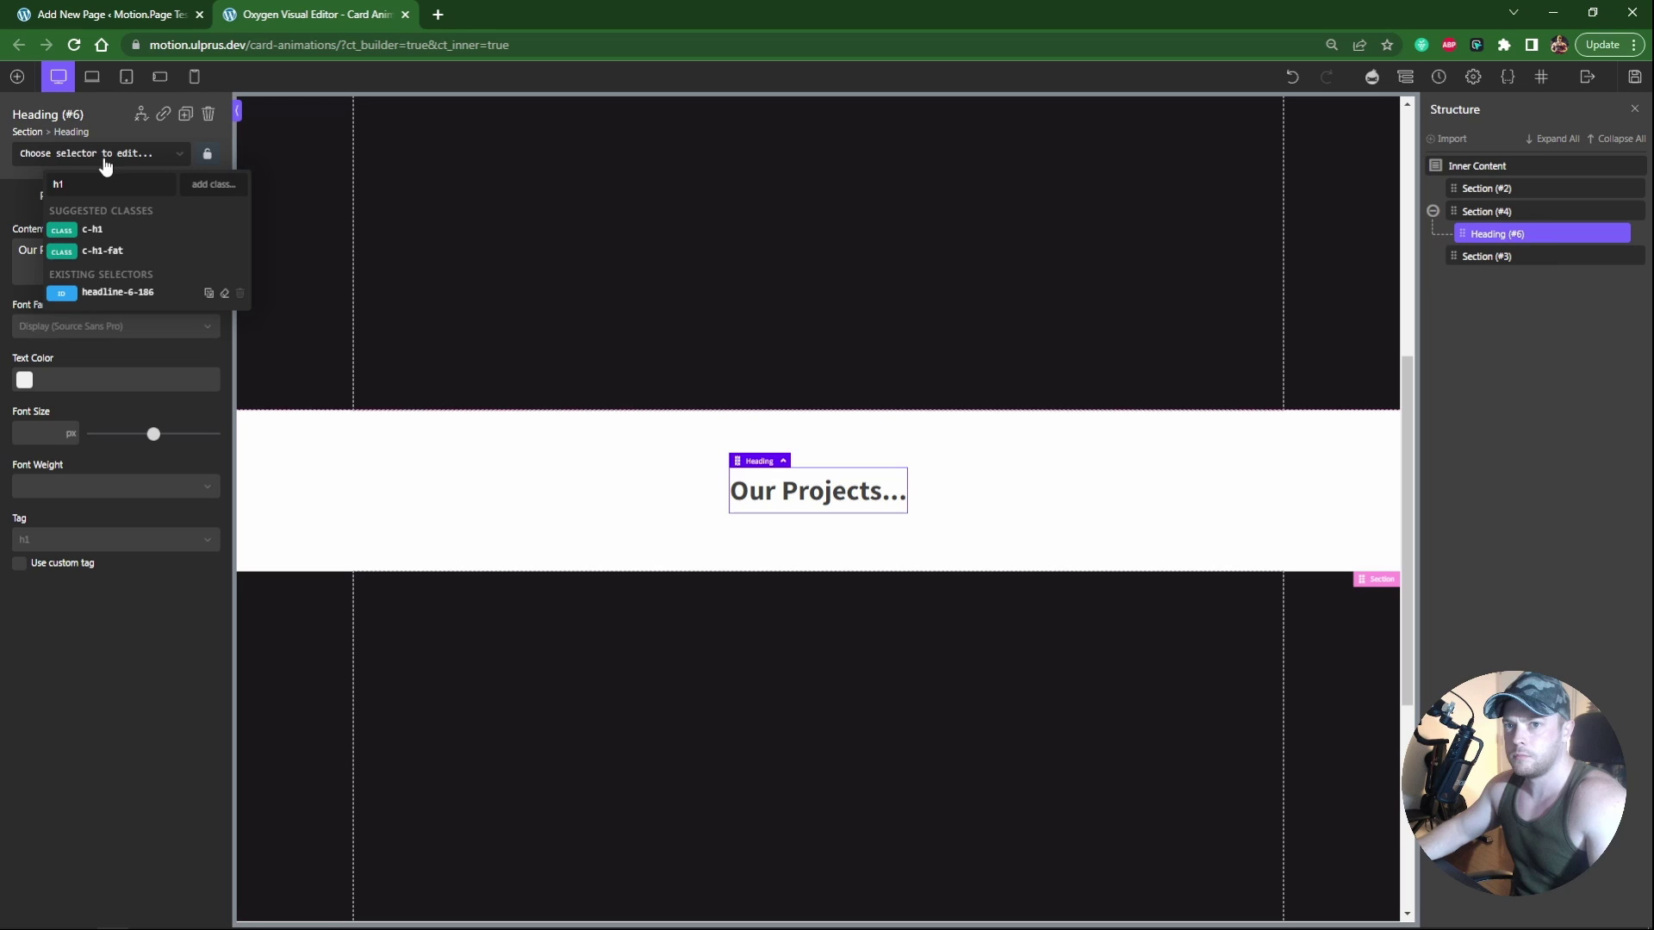
click(103, 251)
Step: Add a div container below the heading
click(17, 76)
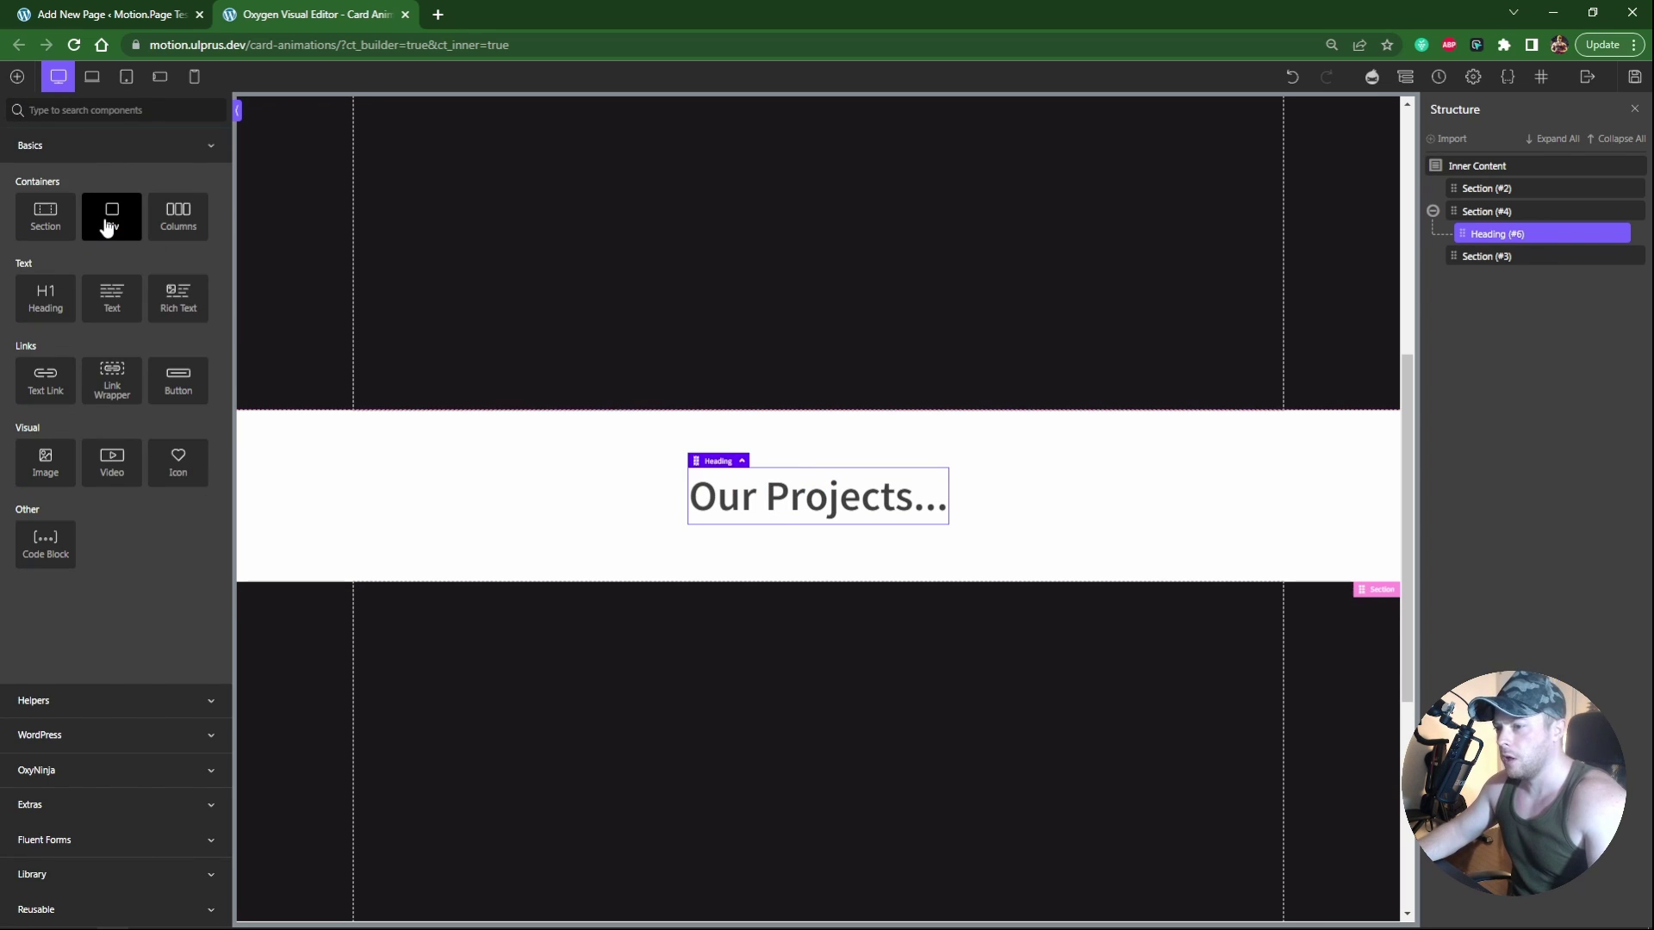
click(108, 228)
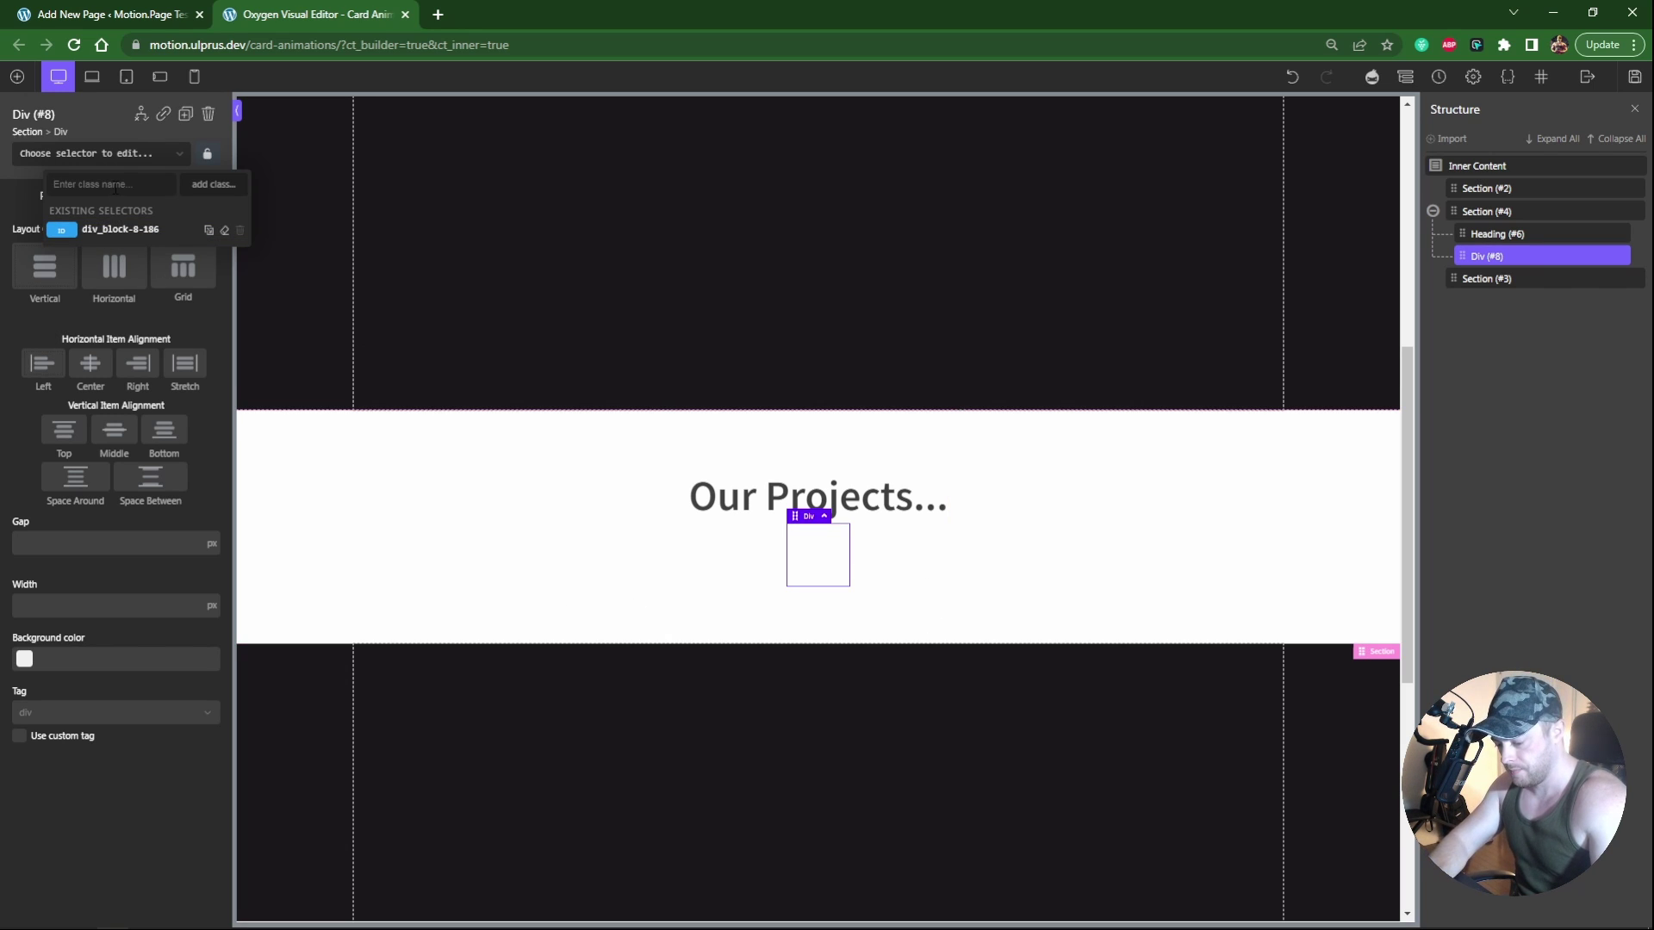
click(121, 231)
click(686, 411)
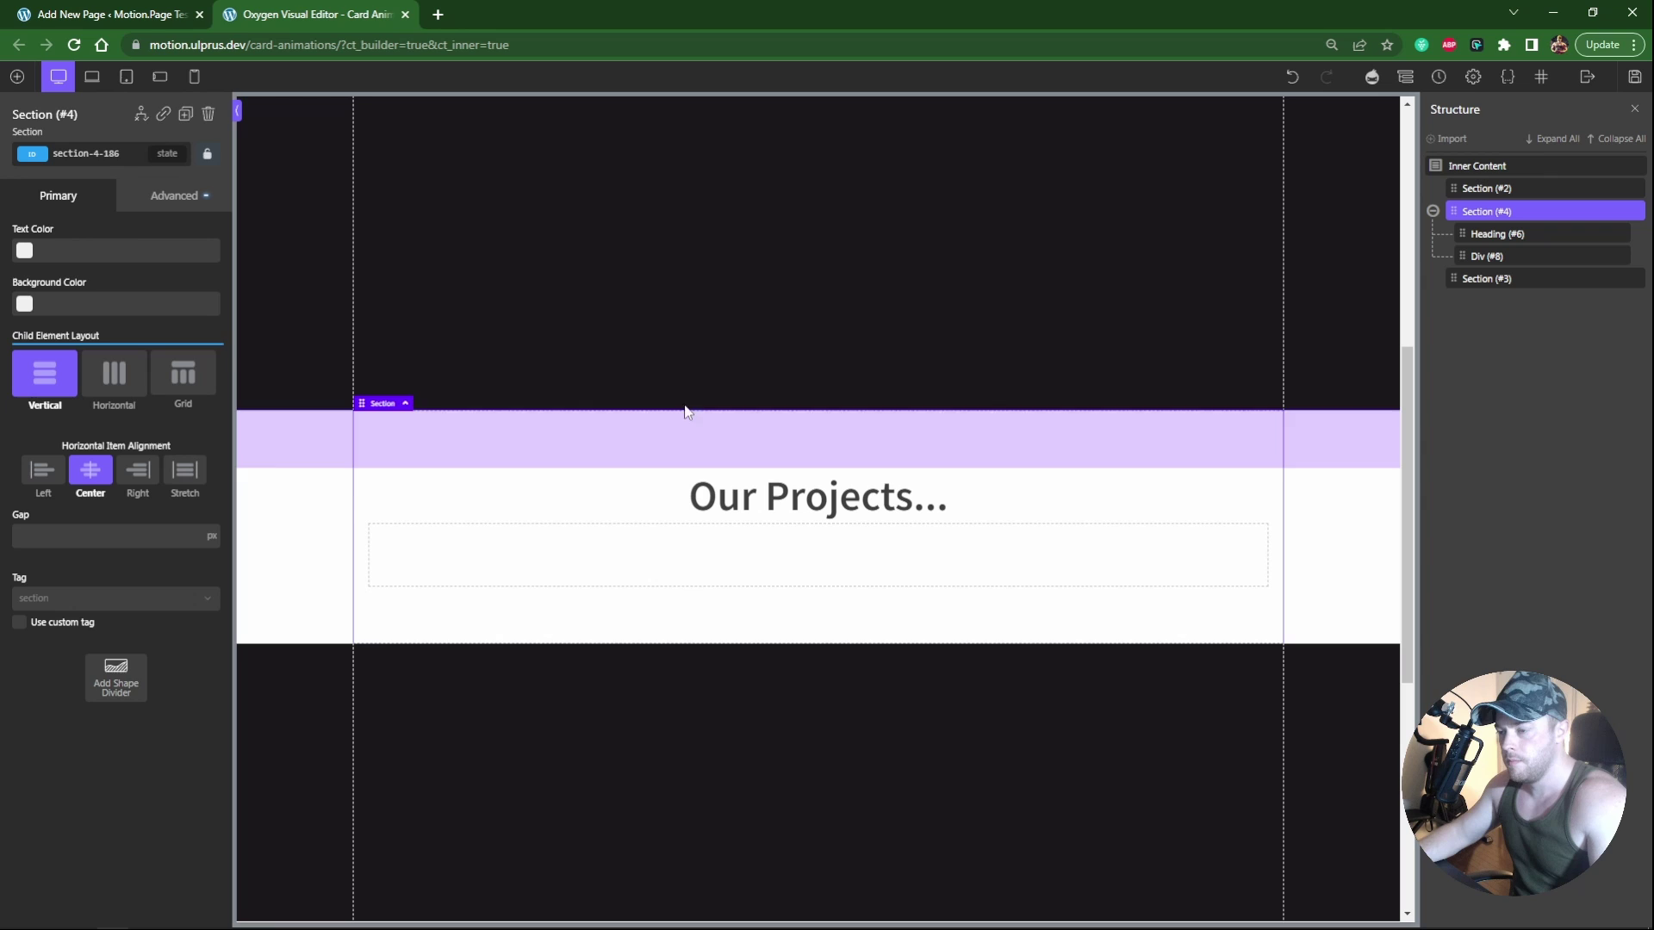
Step: Add the c-margin-bottom-xl class to the Our Projects... heading
click(739, 512)
click(89, 159)
text(margin-bottom-)
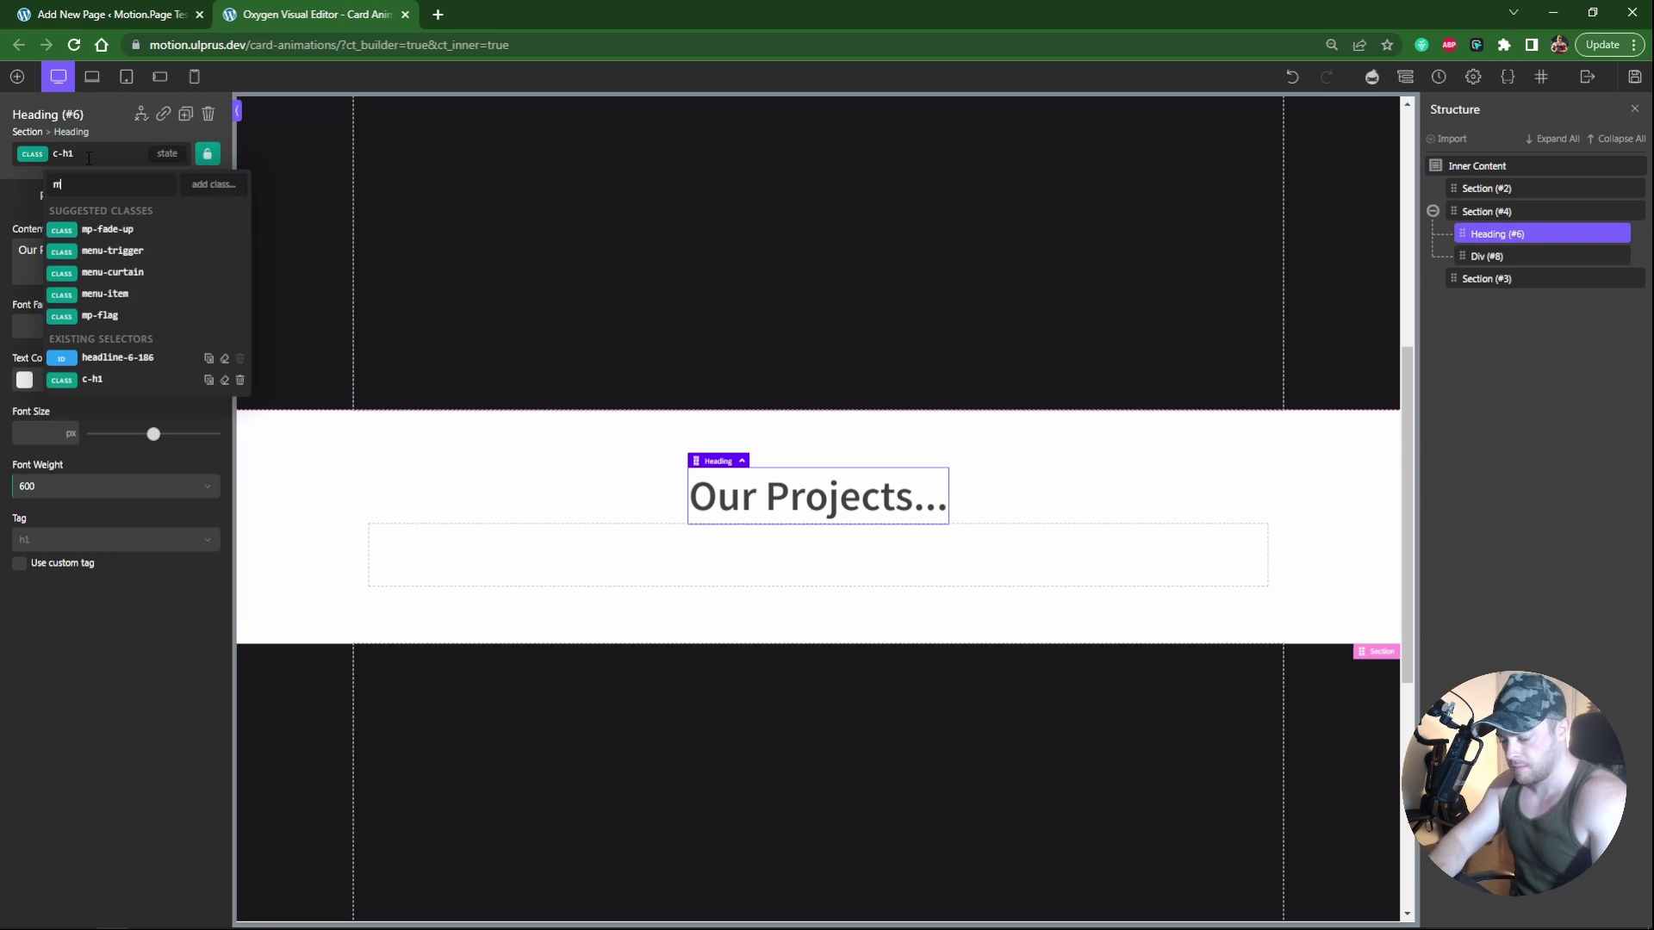
click(132, 293)
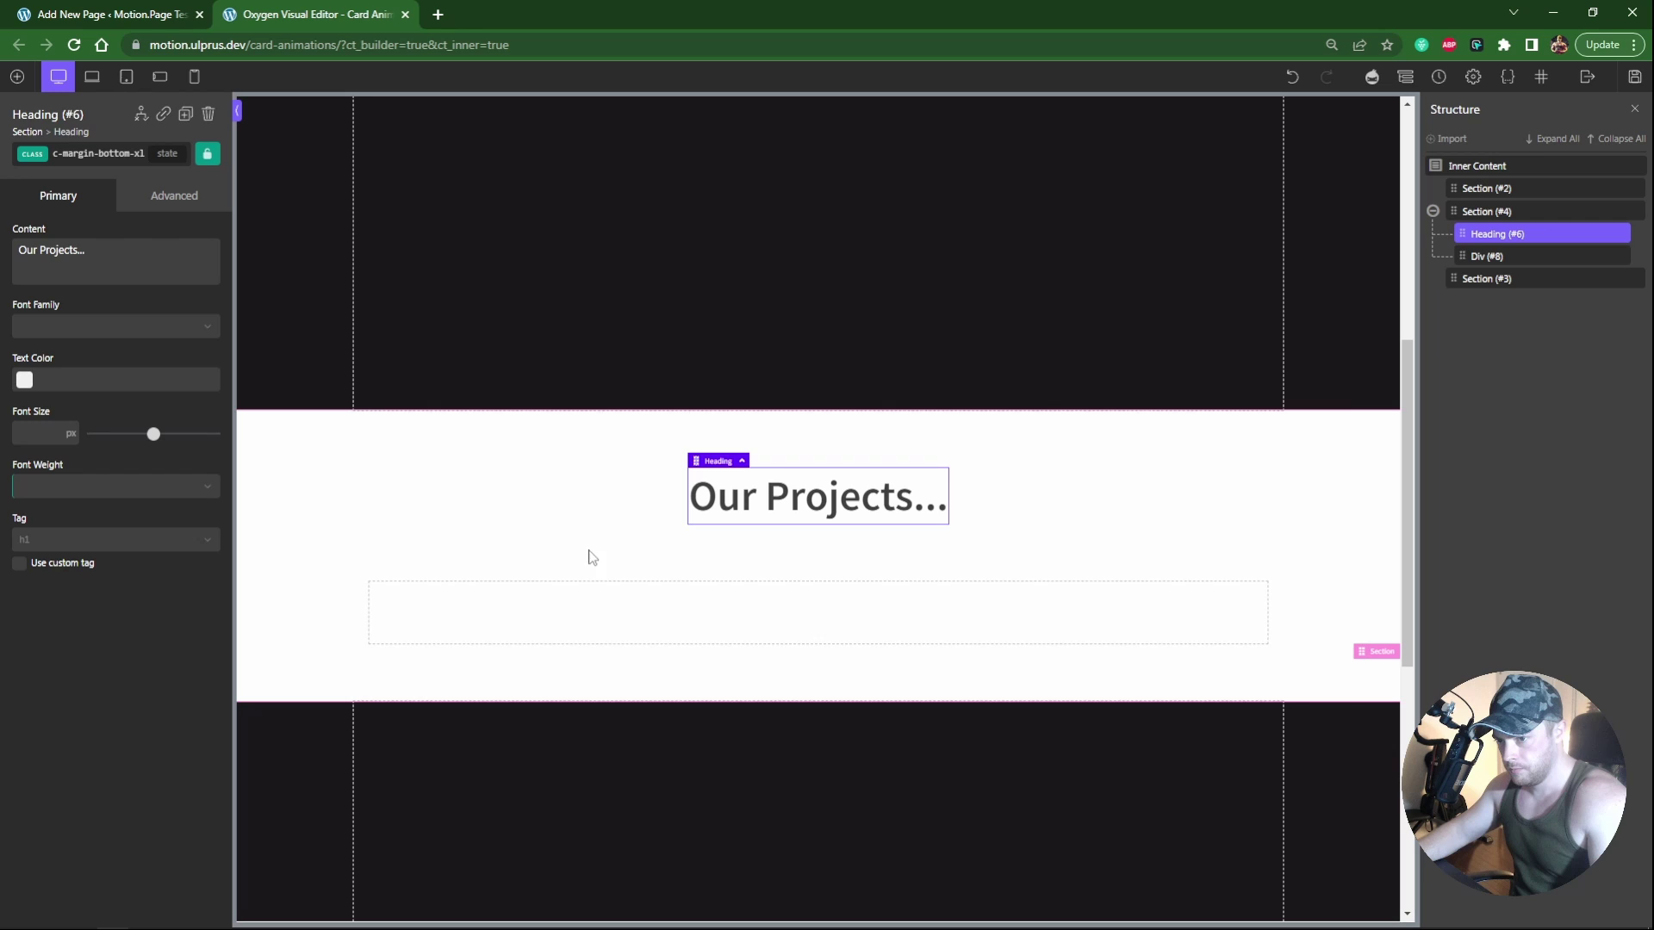
click(619, 629)
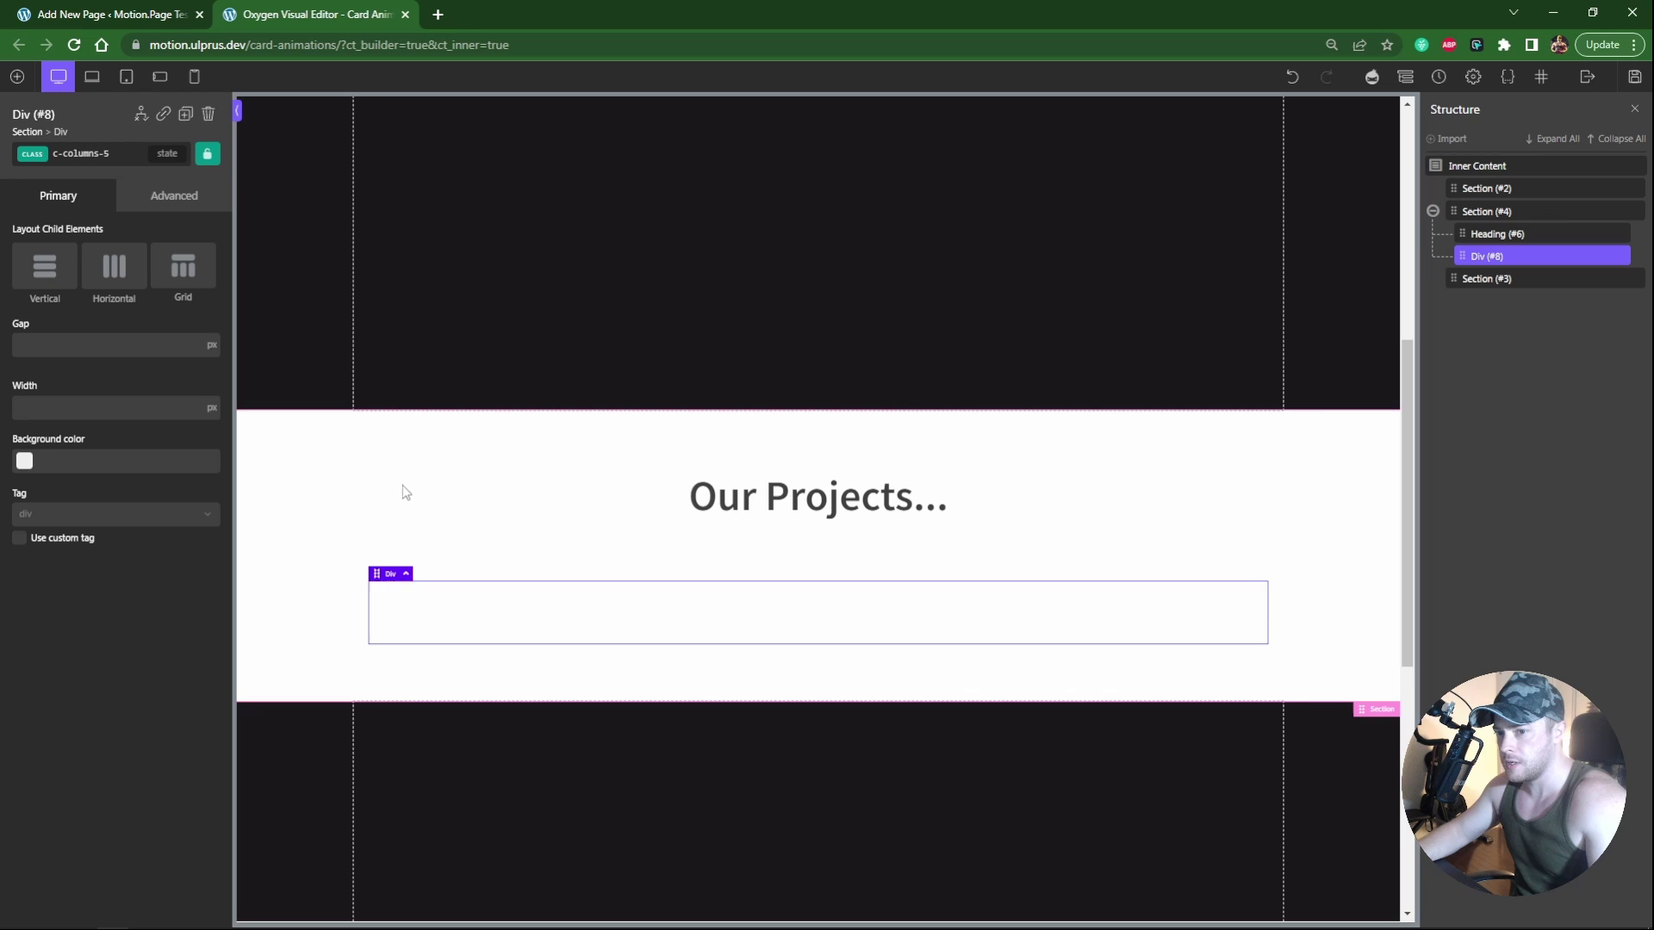
Step: Set the white section's container width to full-width
click(318, 469)
click(135, 200)
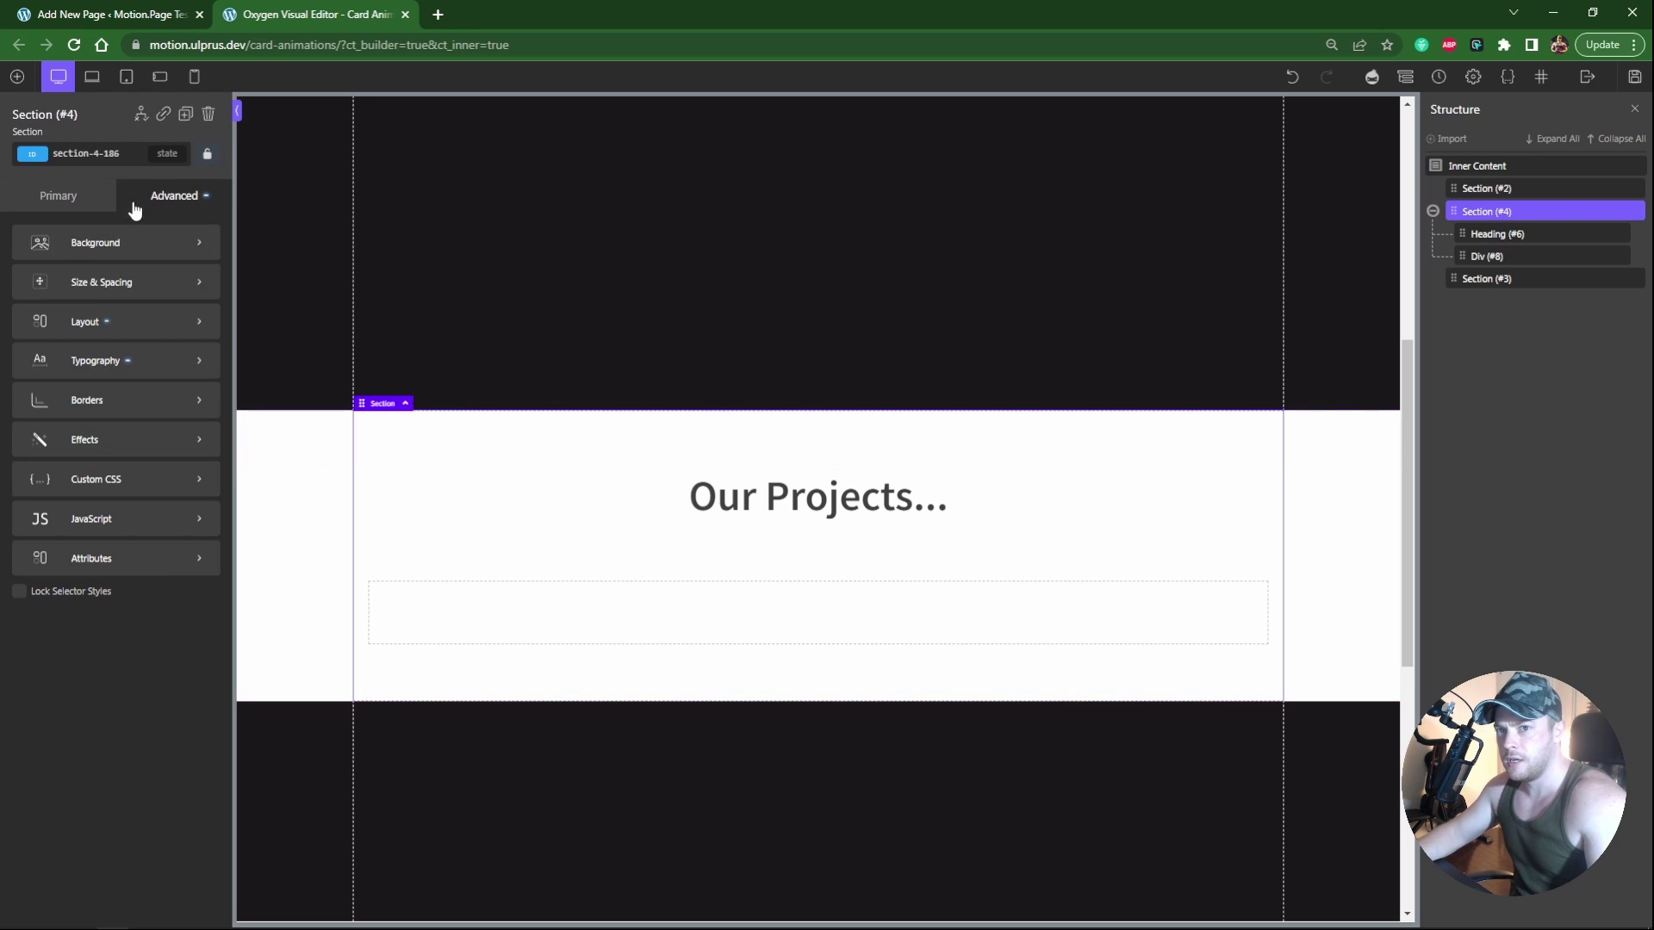
click(114, 289)
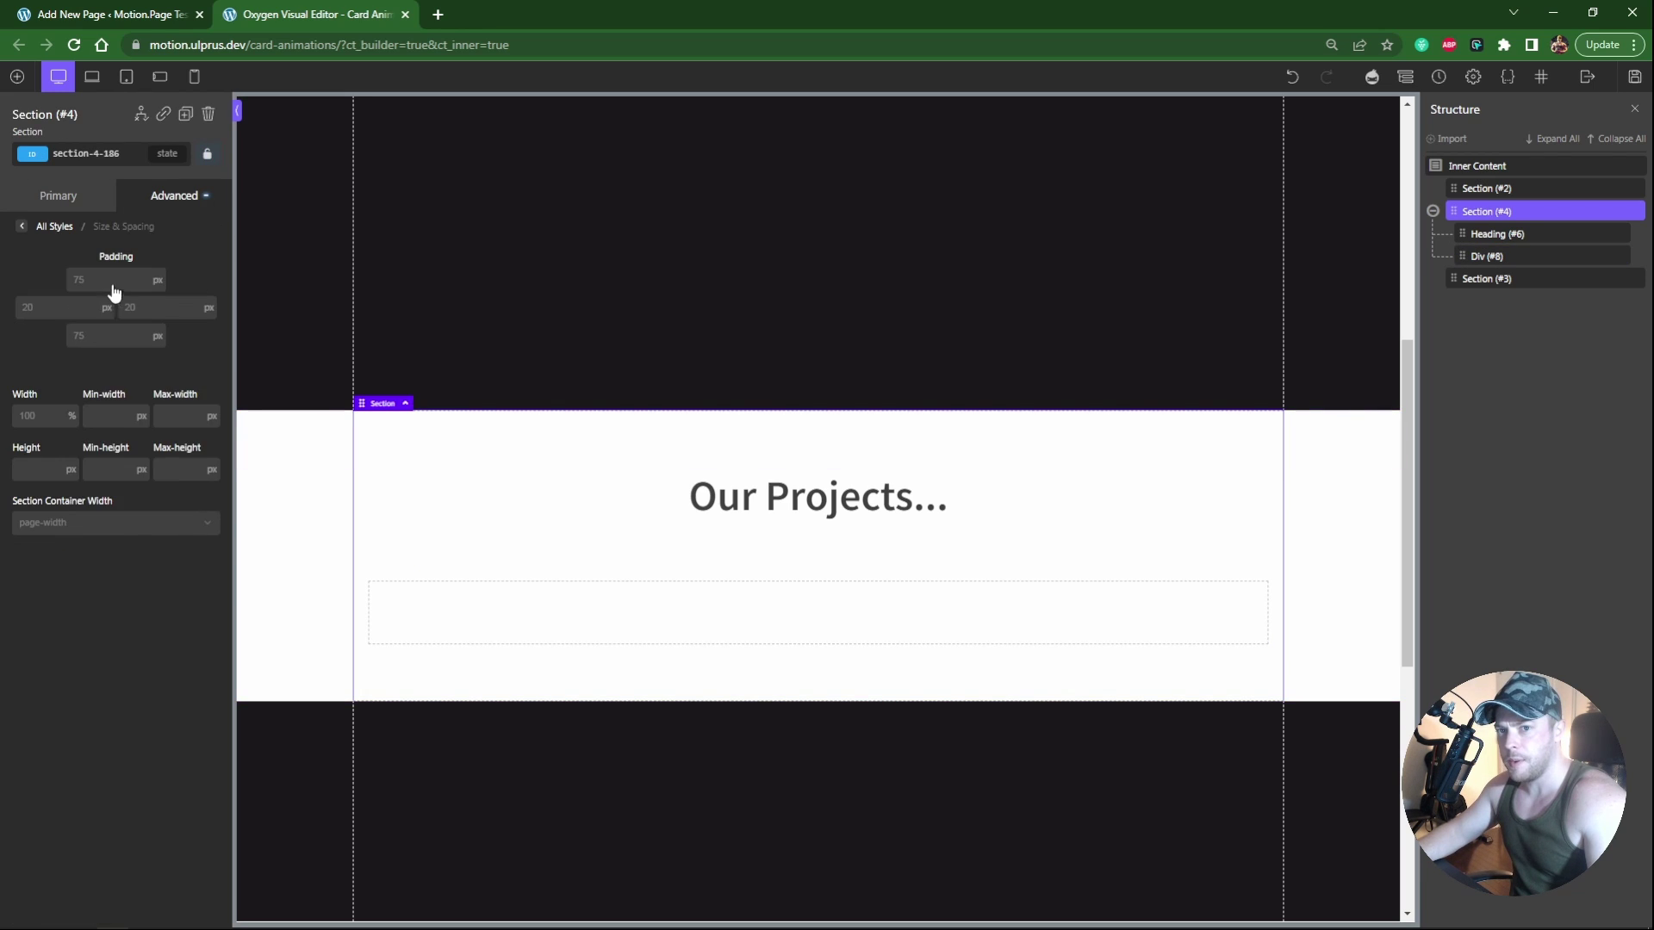
click(71, 536)
click(74, 566)
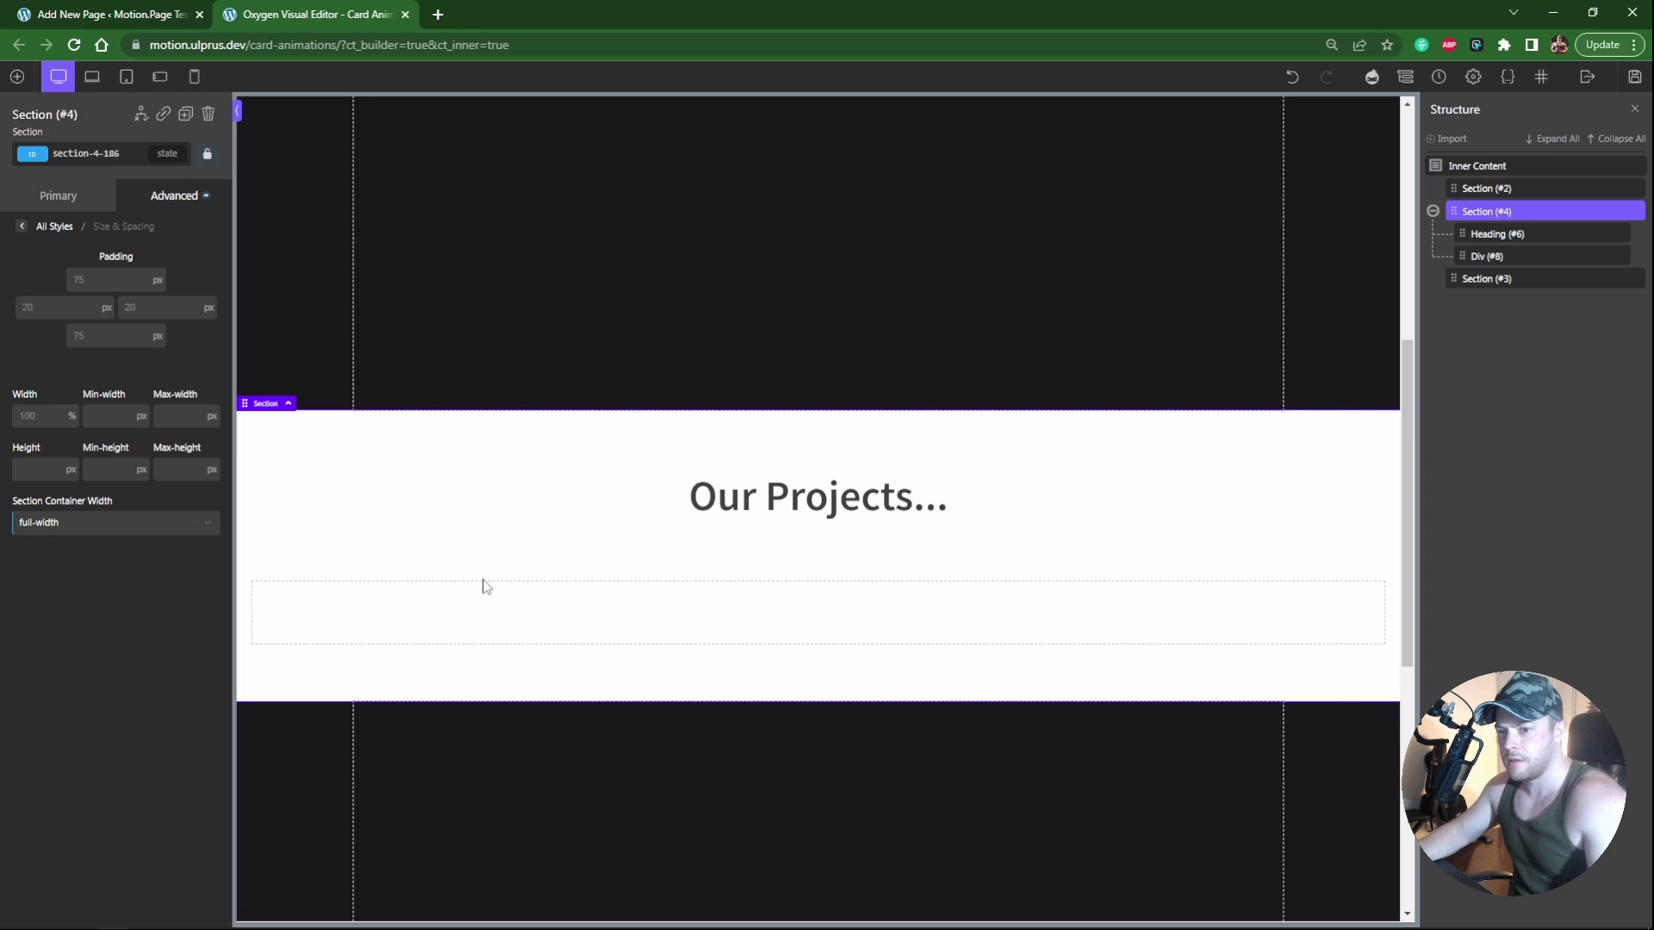
Step: Give the grid container div the c-columns-gap-s class
scroll(488, 603, down, 3)
click(959, 358)
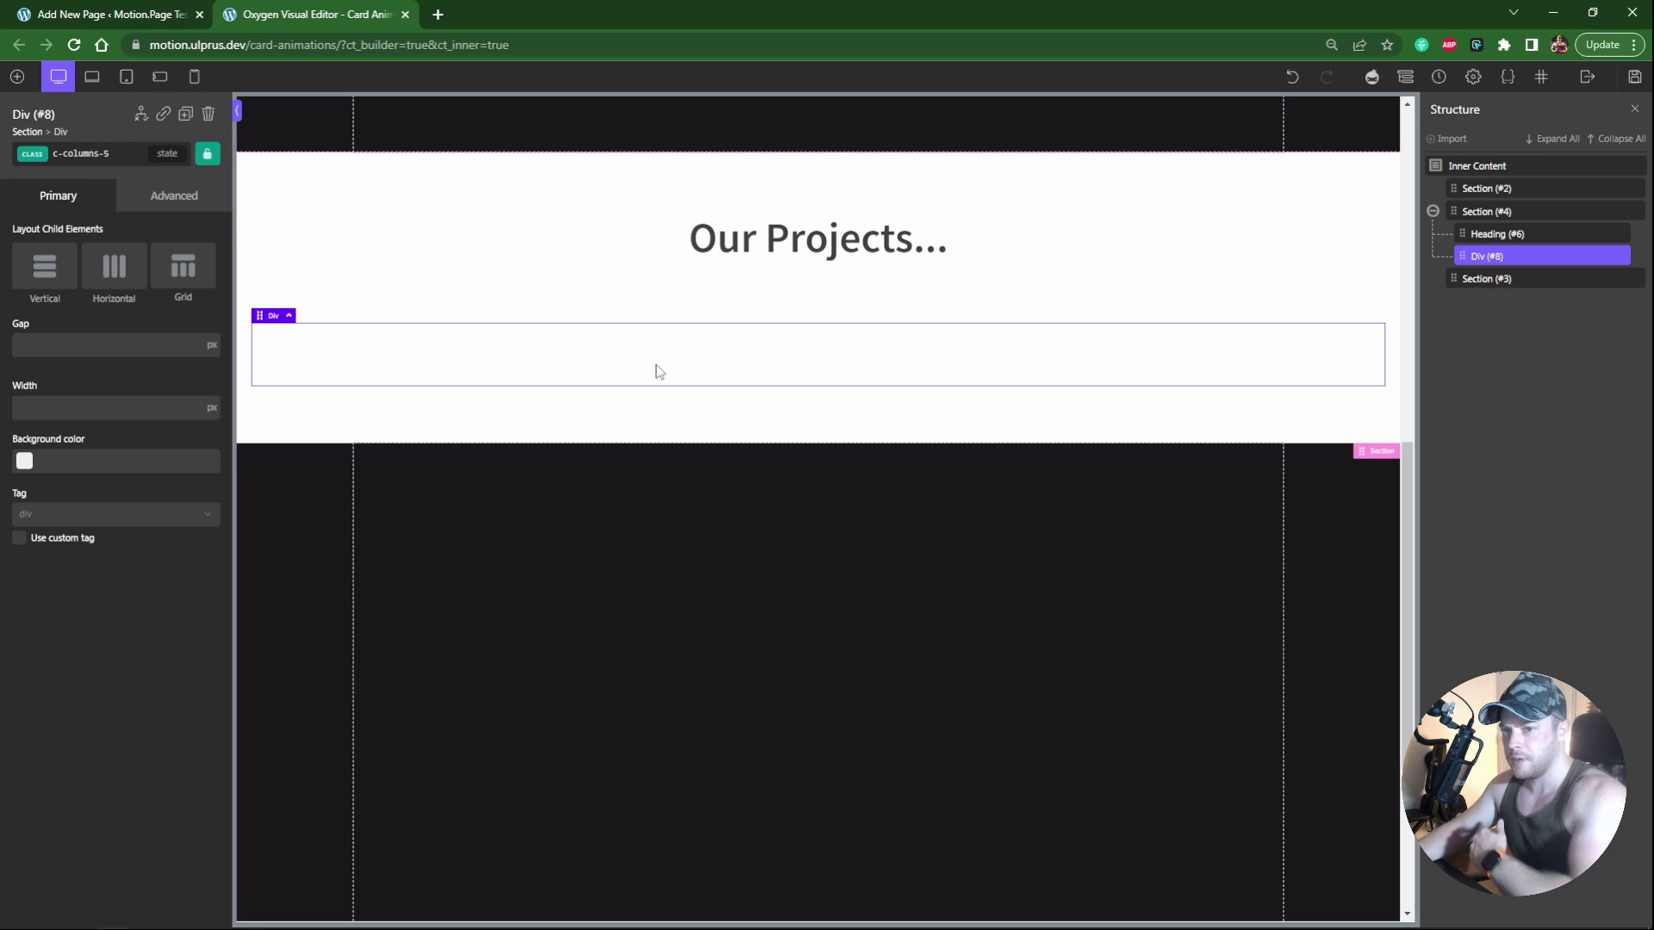
click(74, 156)
text(gap-s)
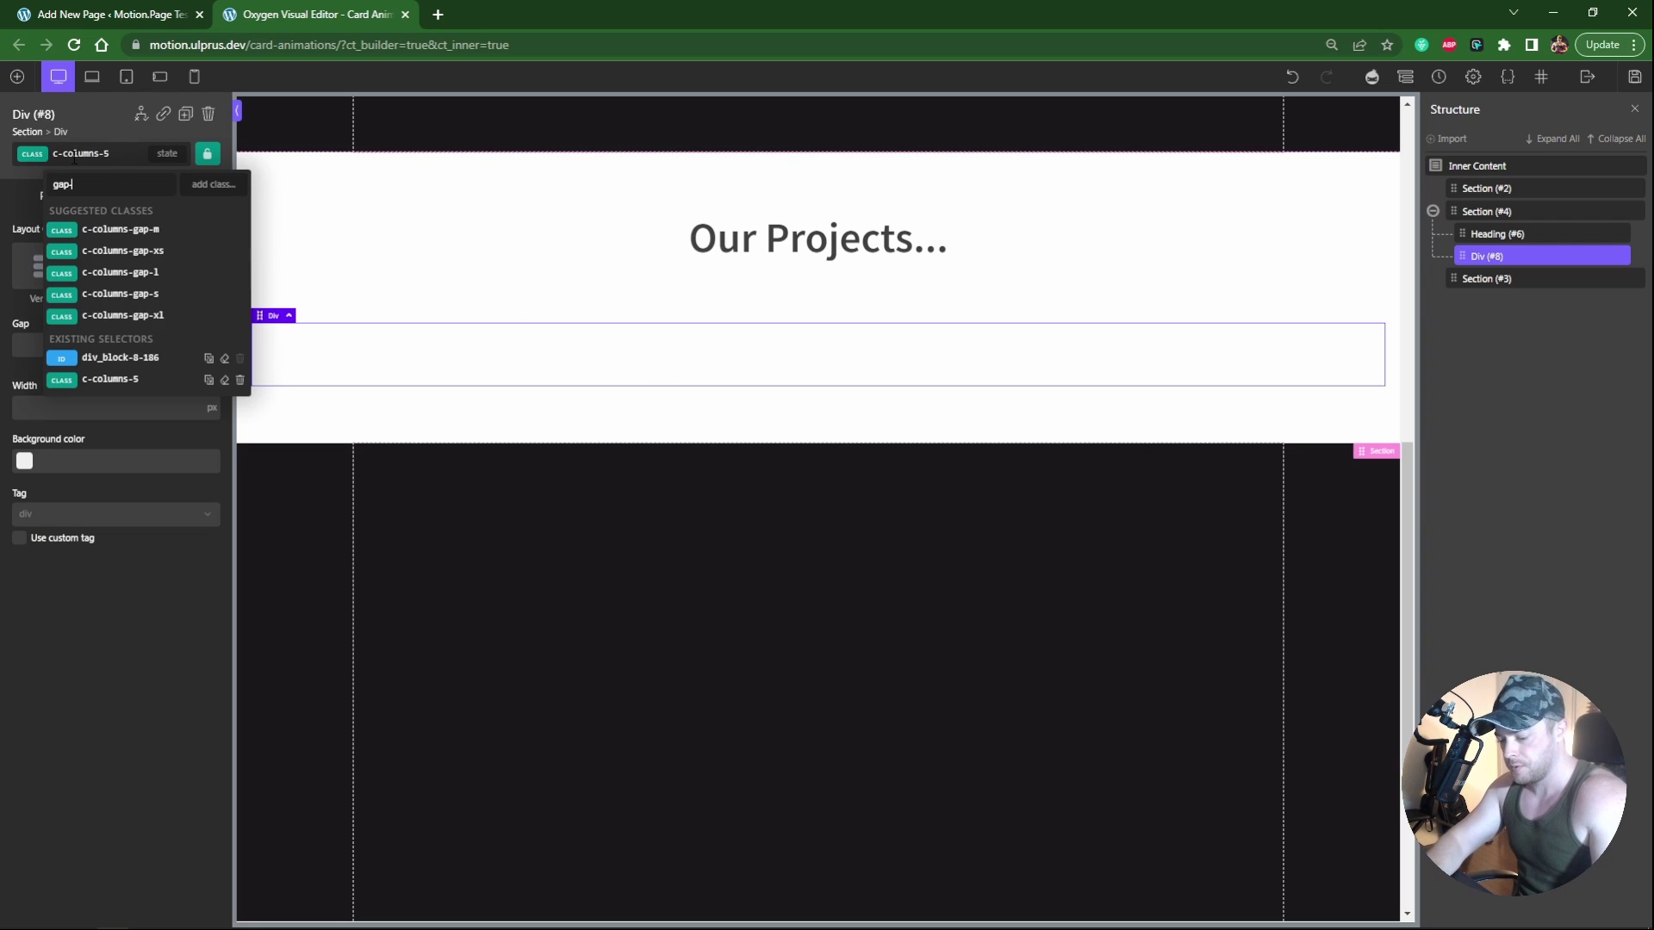
click(116, 230)
Step: Add a child div, naming the container 'Columns 5' and the child '1'
click(16, 76)
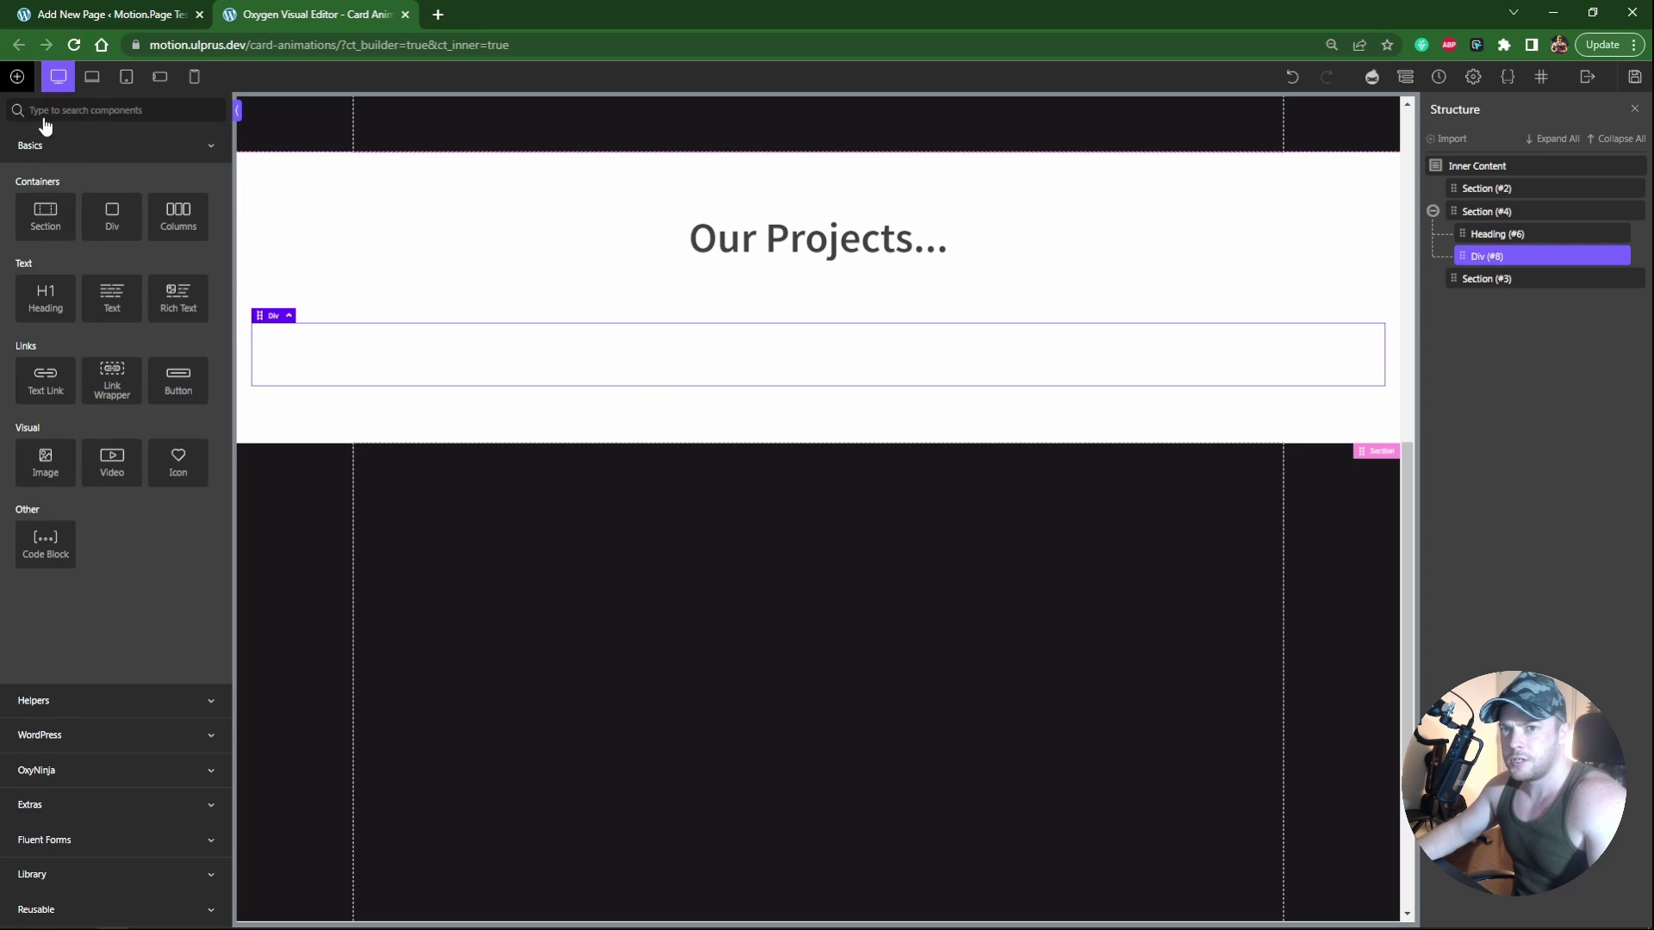
click(111, 217)
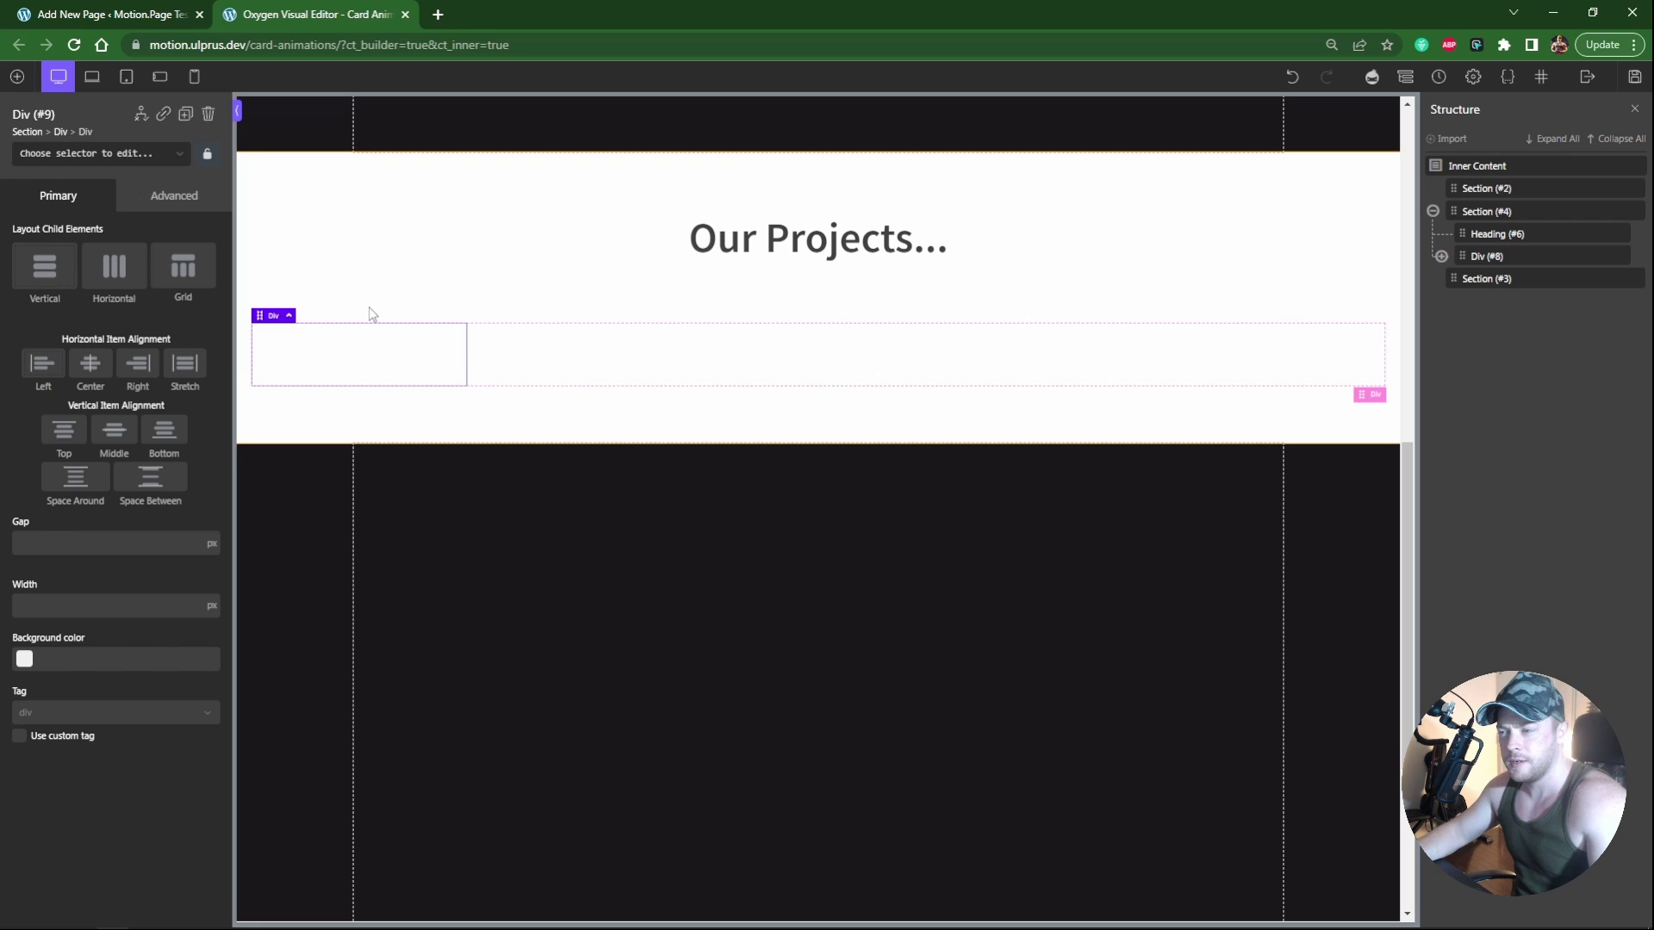
click(1442, 256)
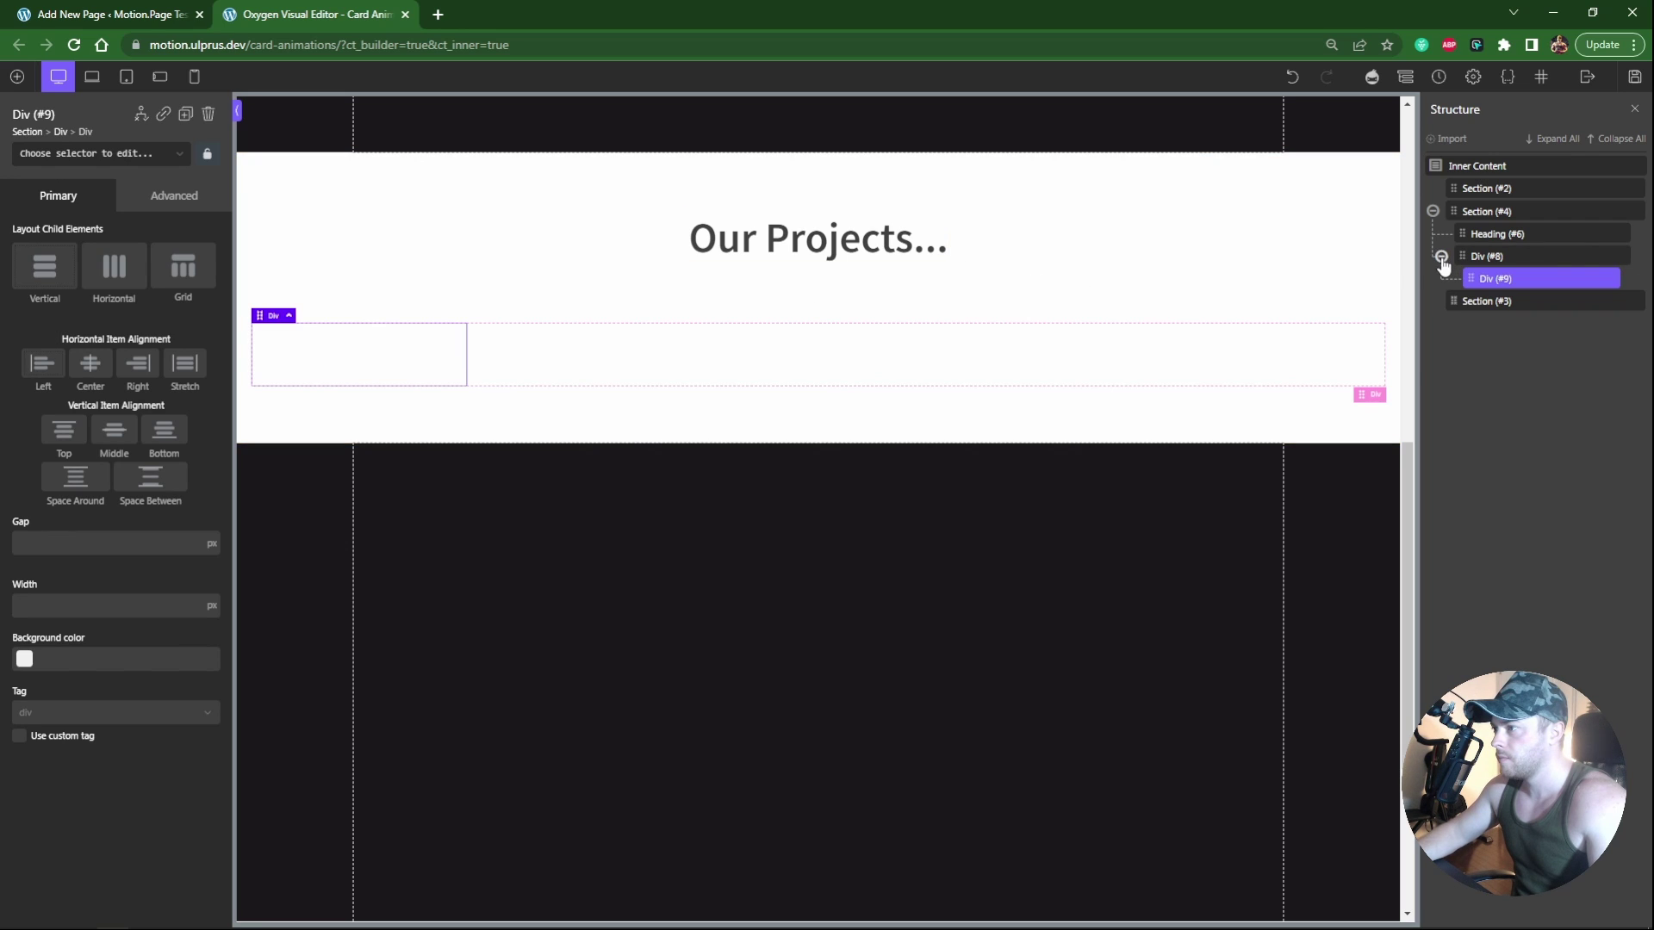
click(1596, 256)
text(Columns 5)
key(Return)
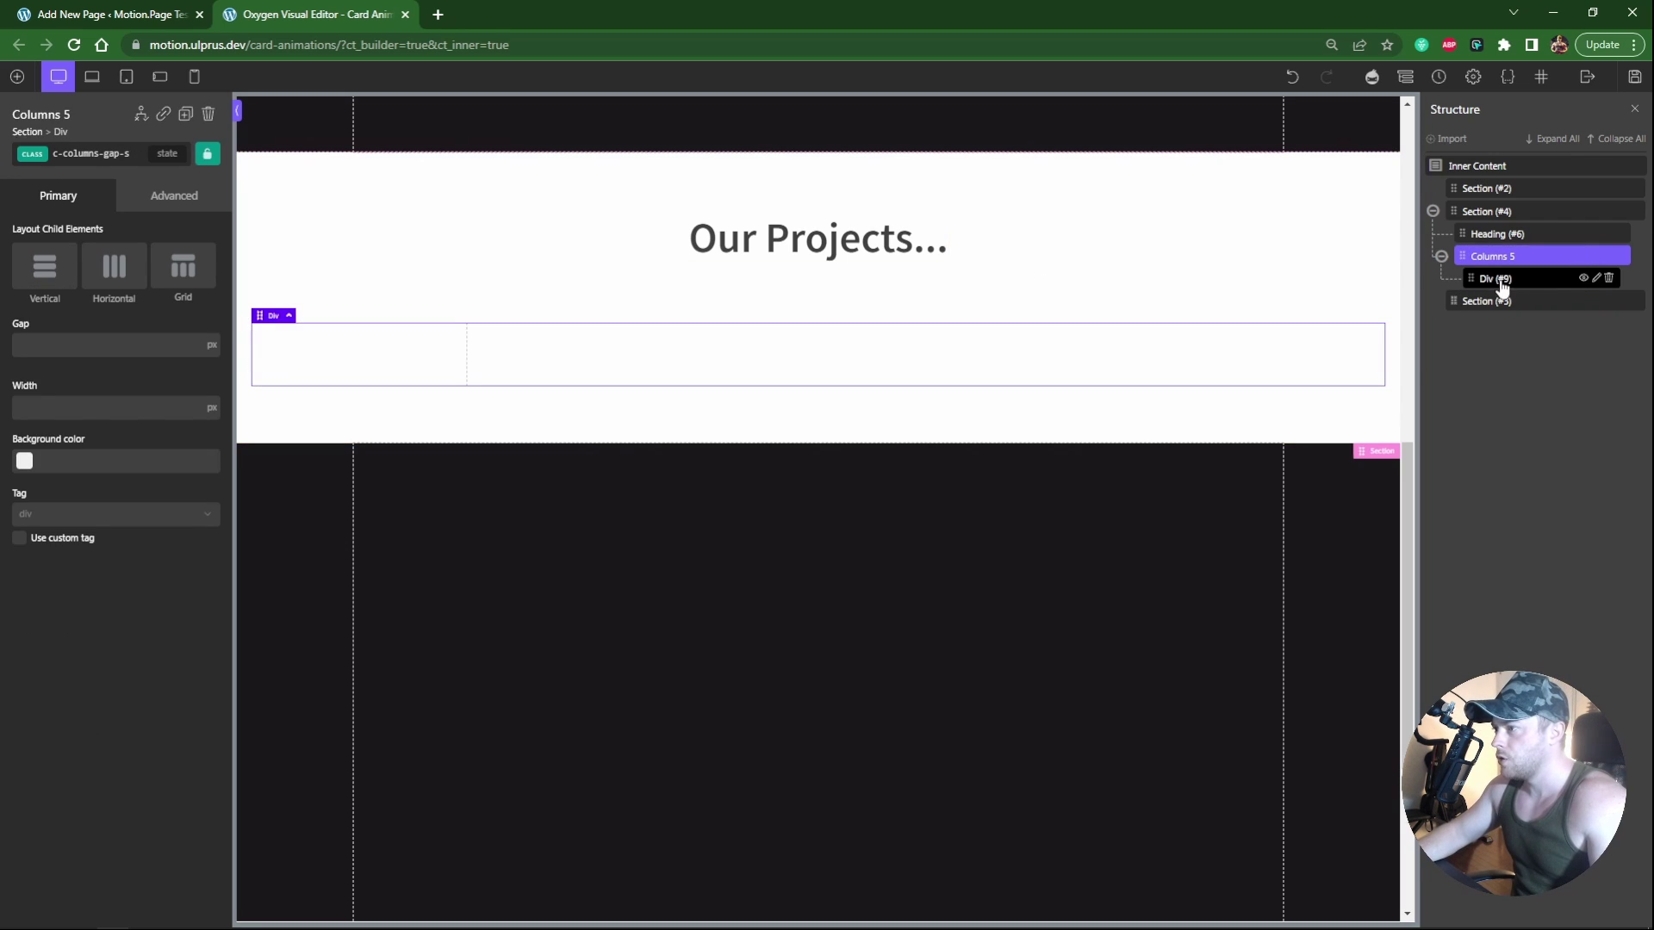
double_click(1505, 281)
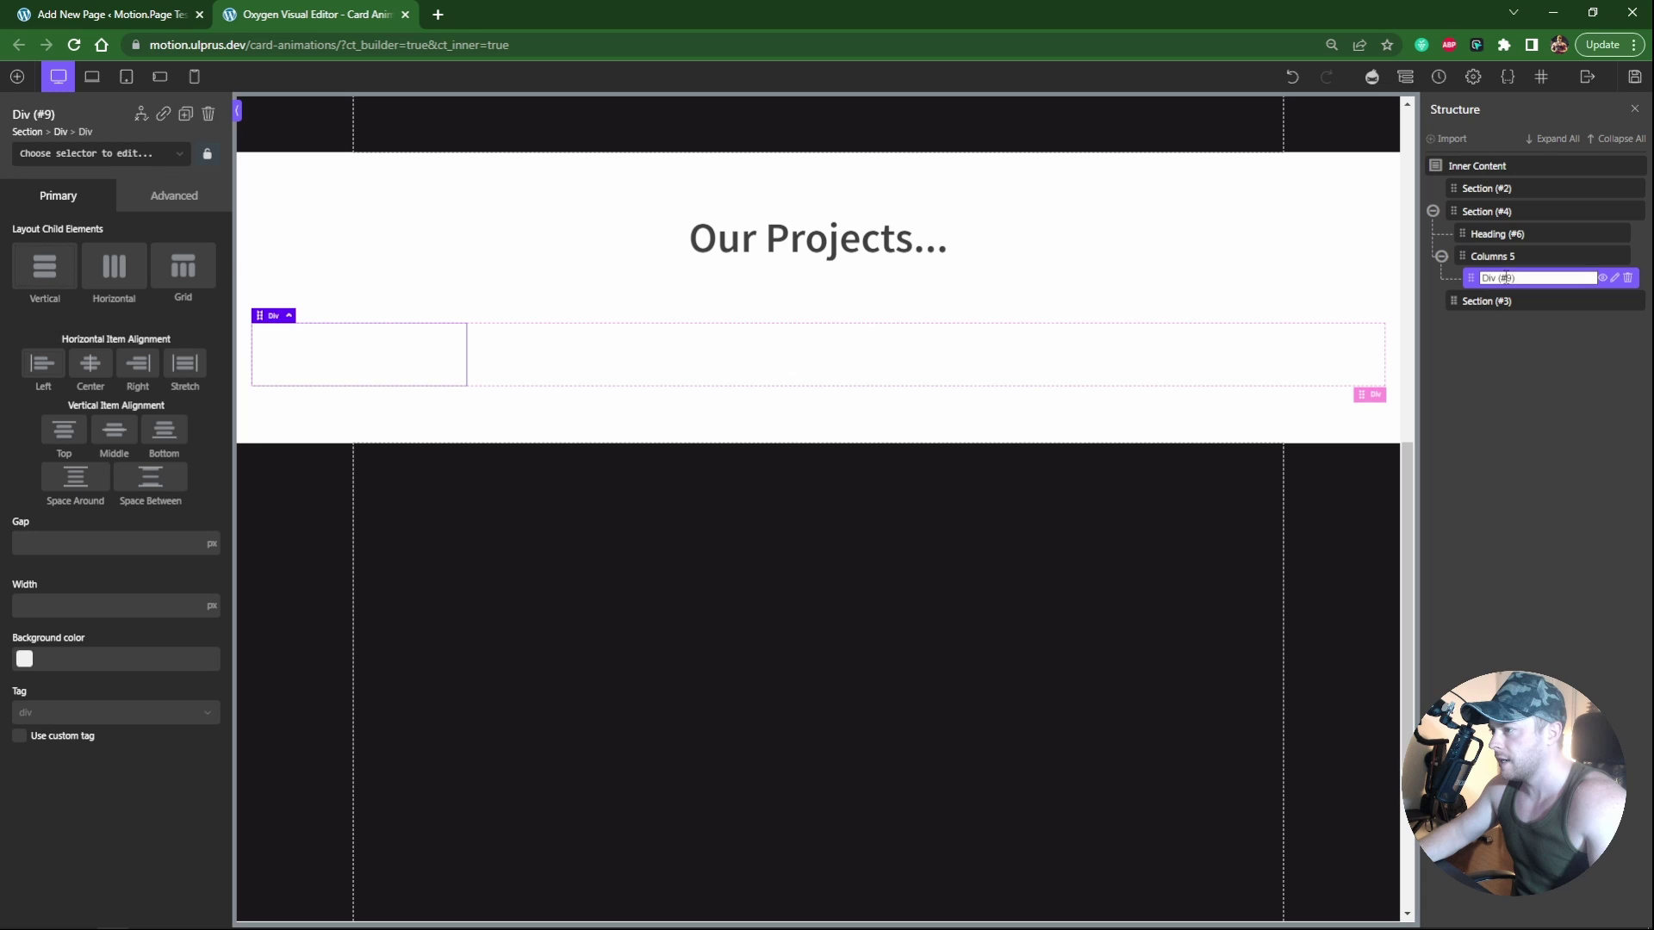
text(1)
key(Return)
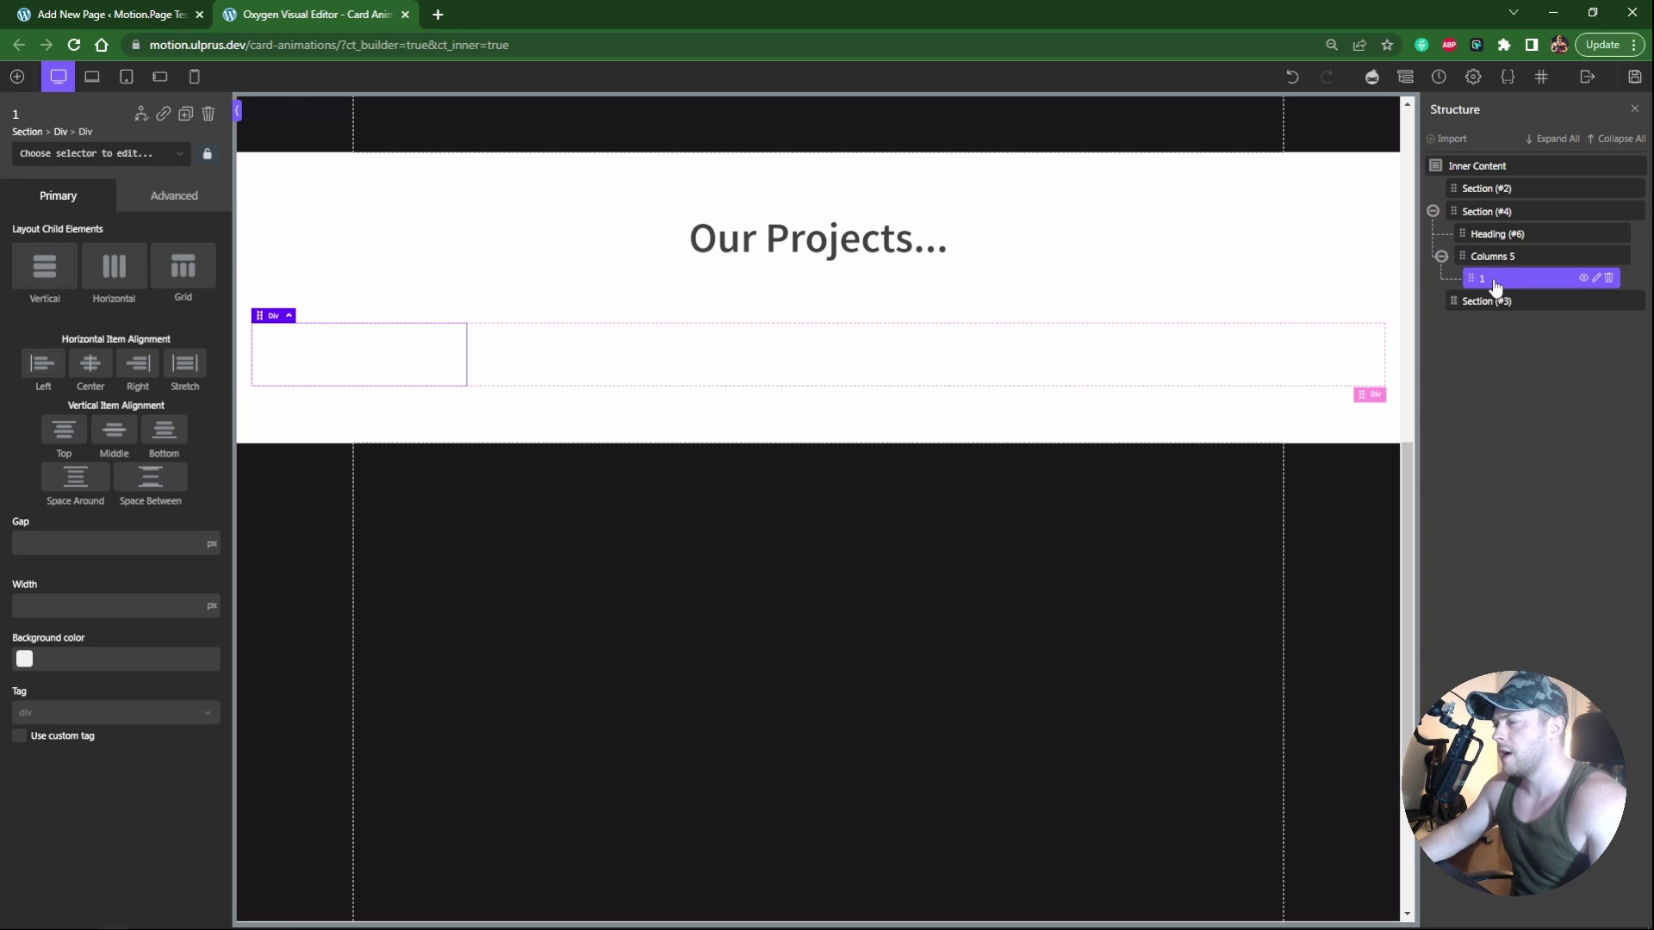
Step: Apply the c-columns-gap-s class to div 1
drag(1484, 287, 1485, 298)
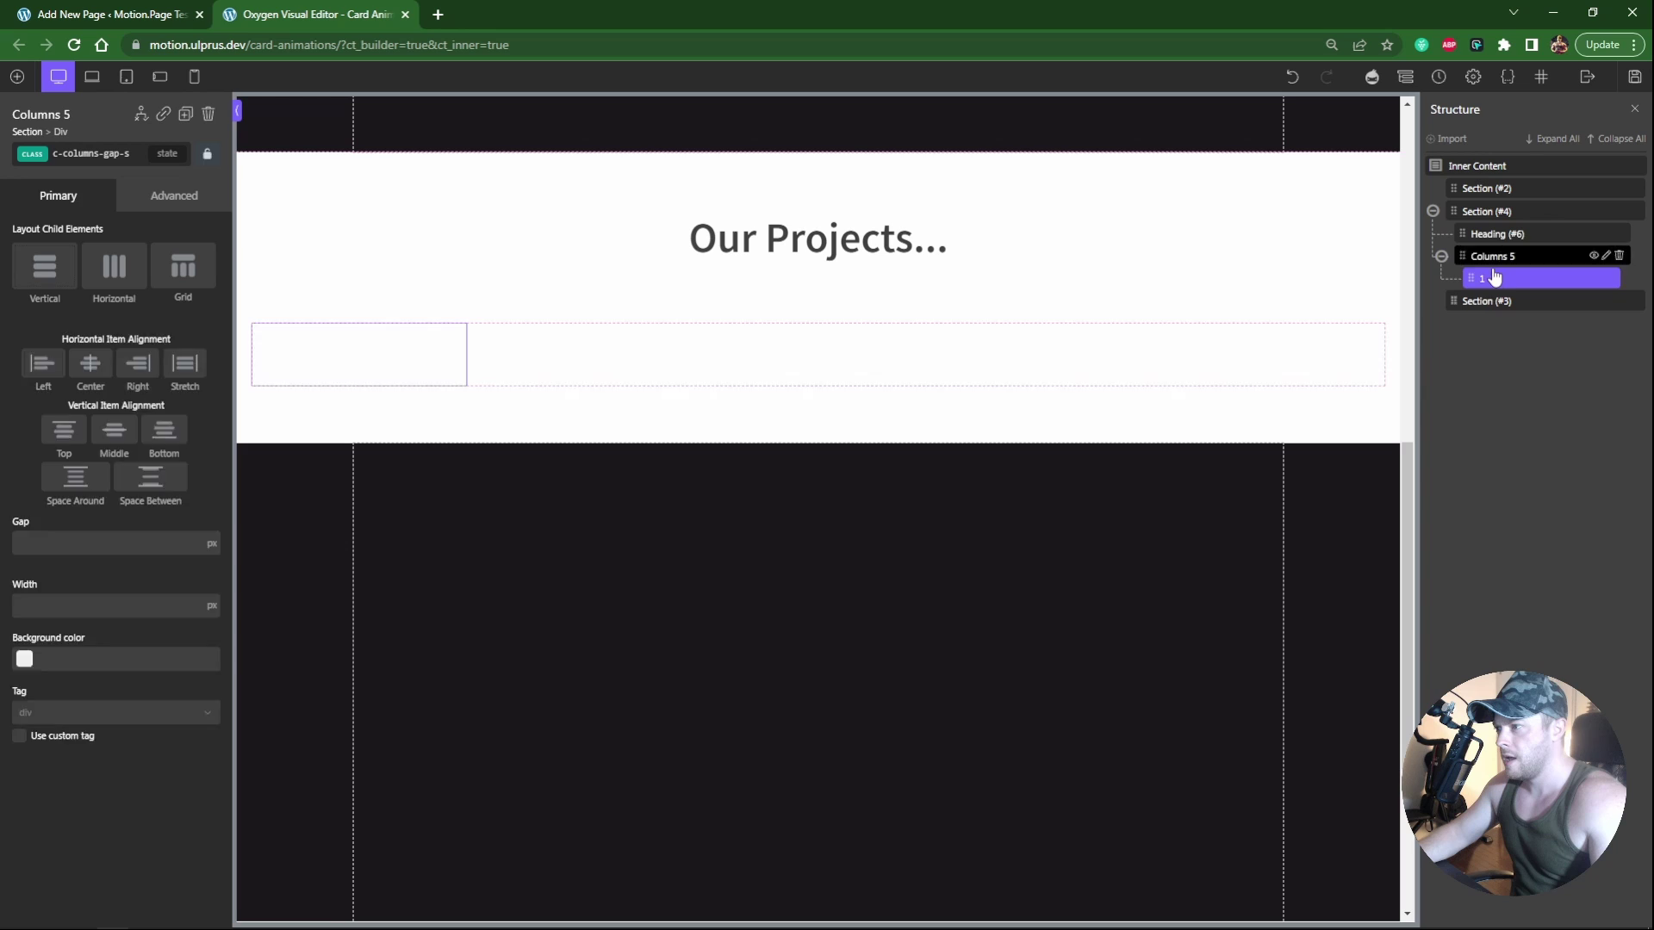
click(1499, 285)
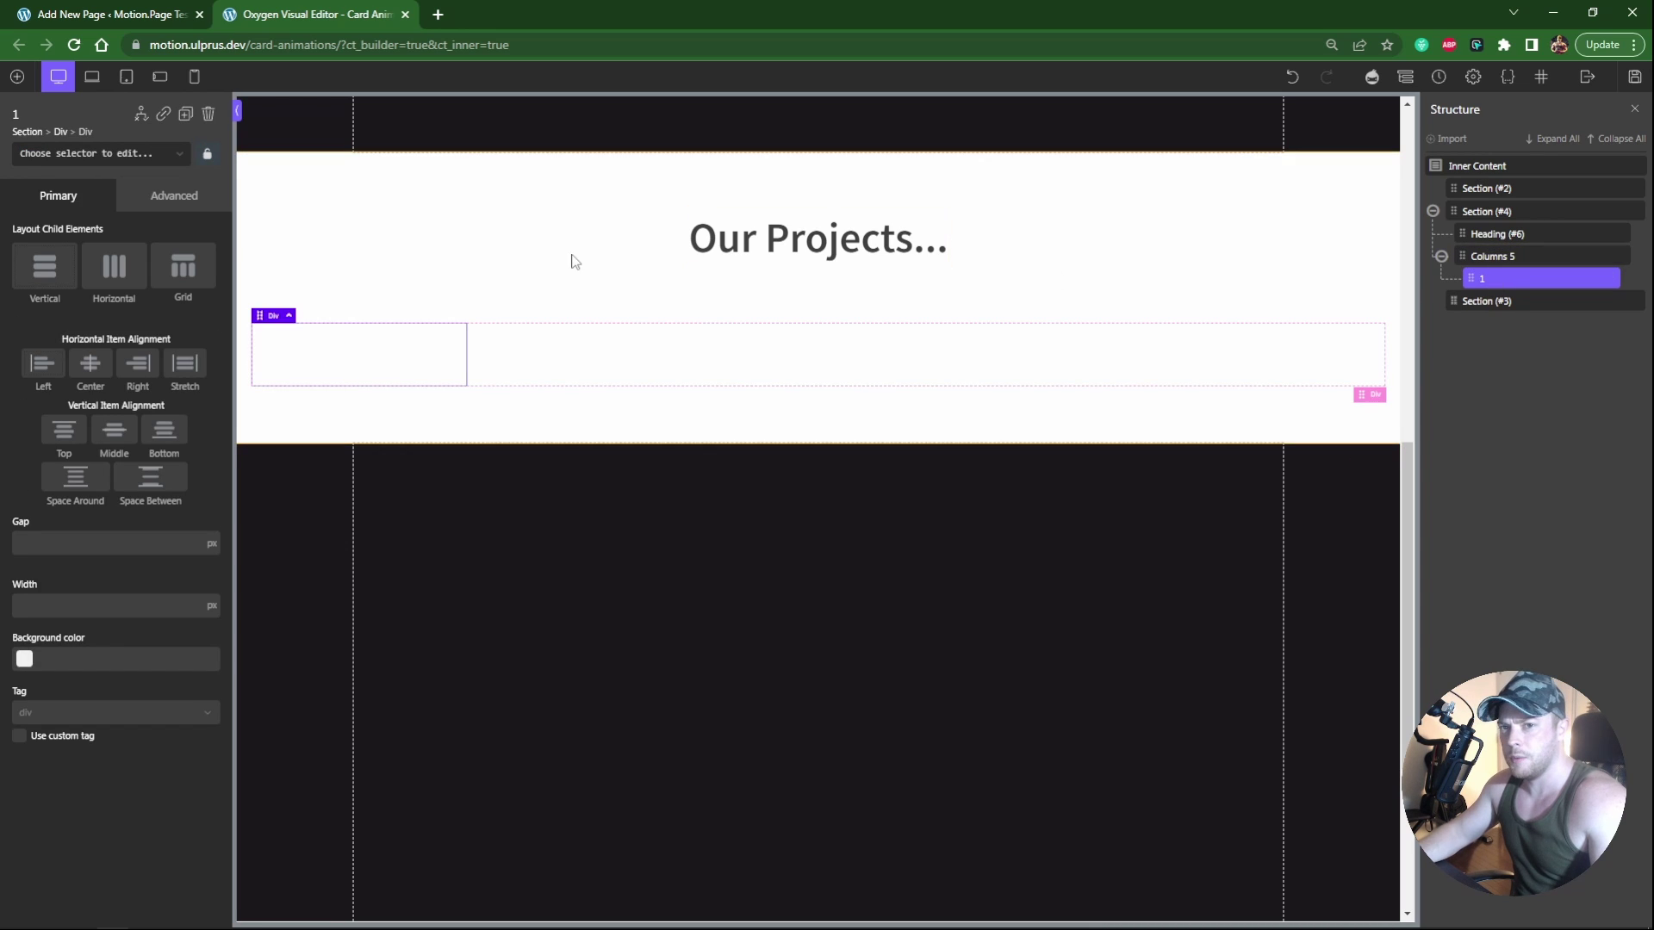
click(65, 159)
text(gap-s)
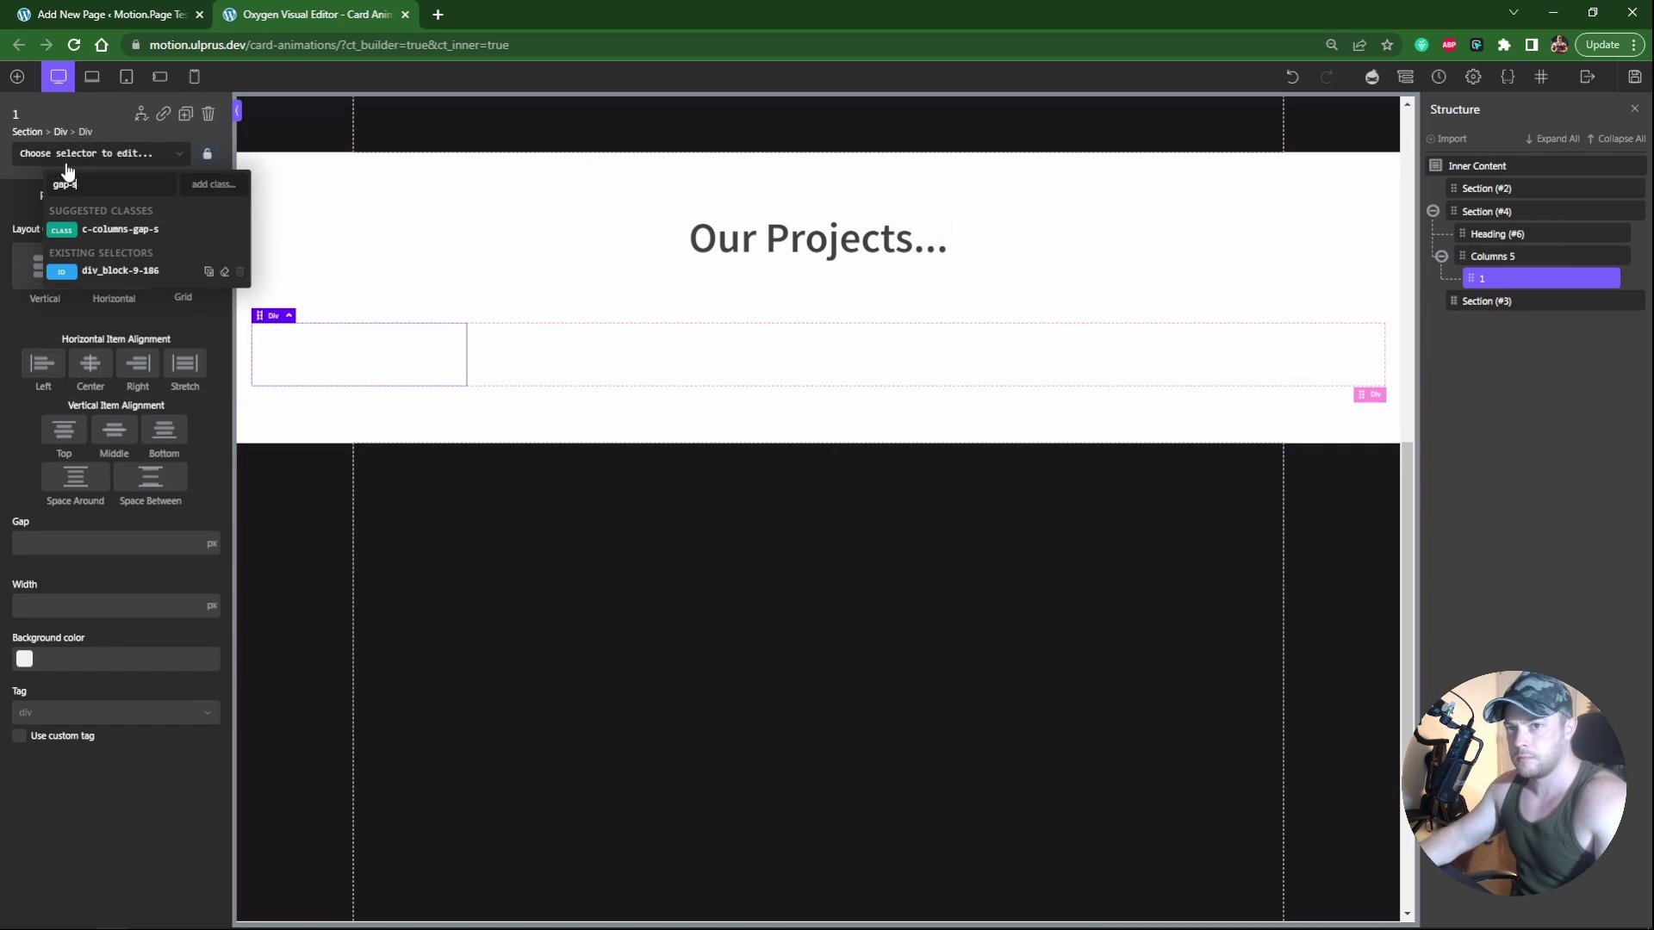
click(104, 229)
click(17, 80)
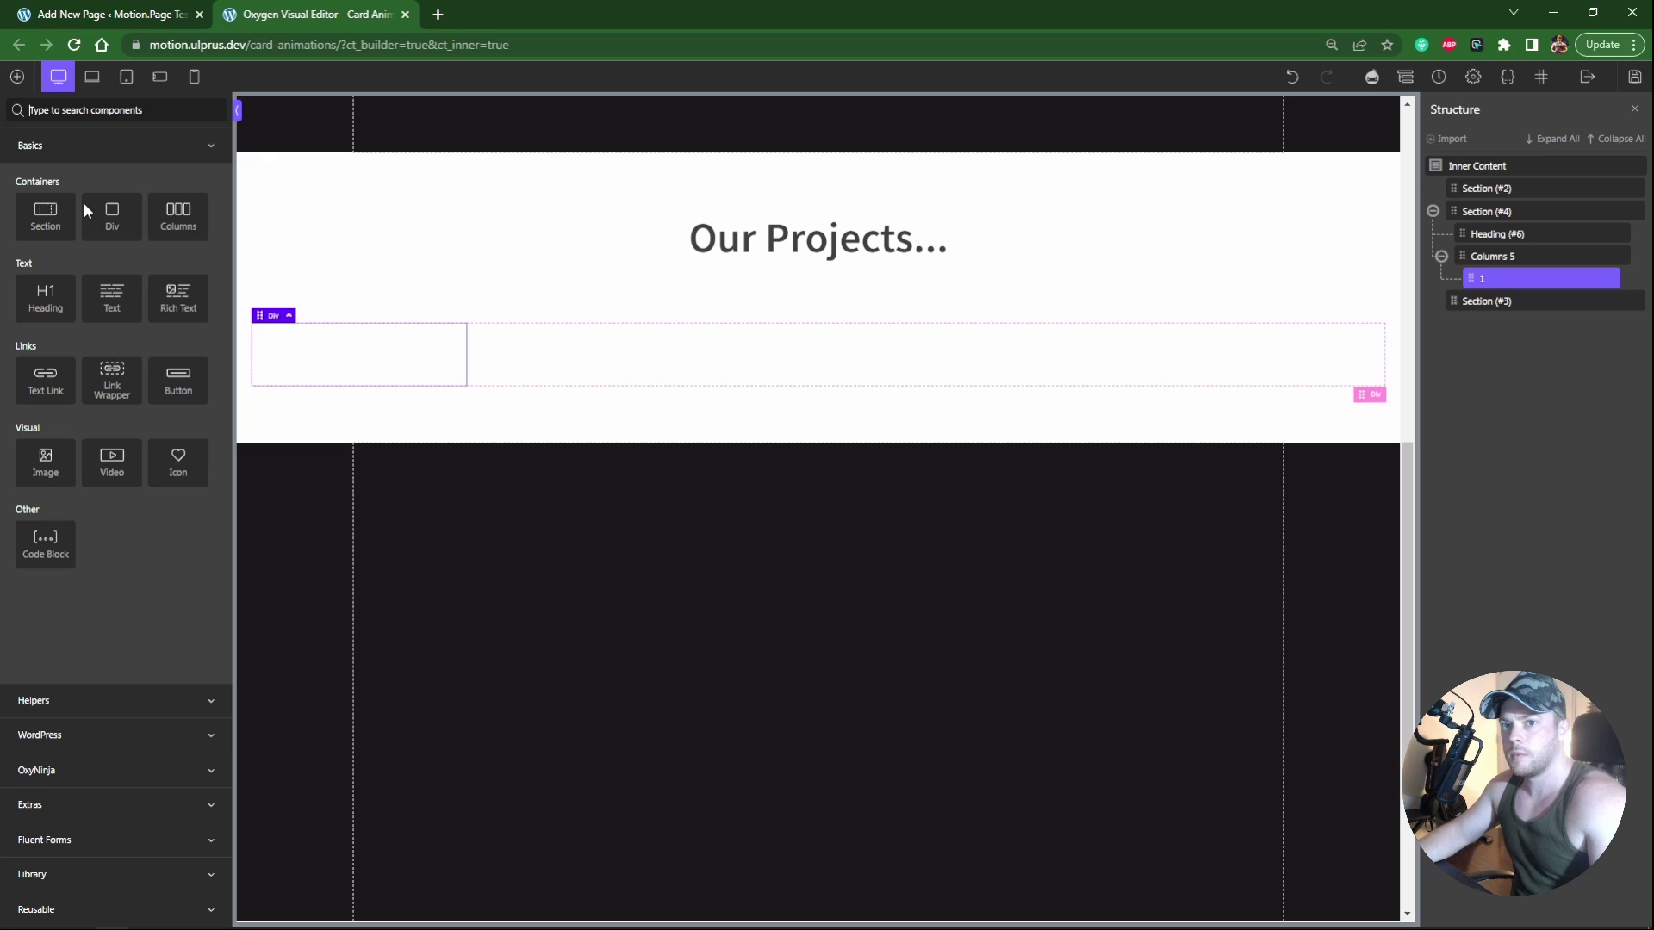
Step: Add a div named Card inside div 1 with the project-card class
click(112, 222)
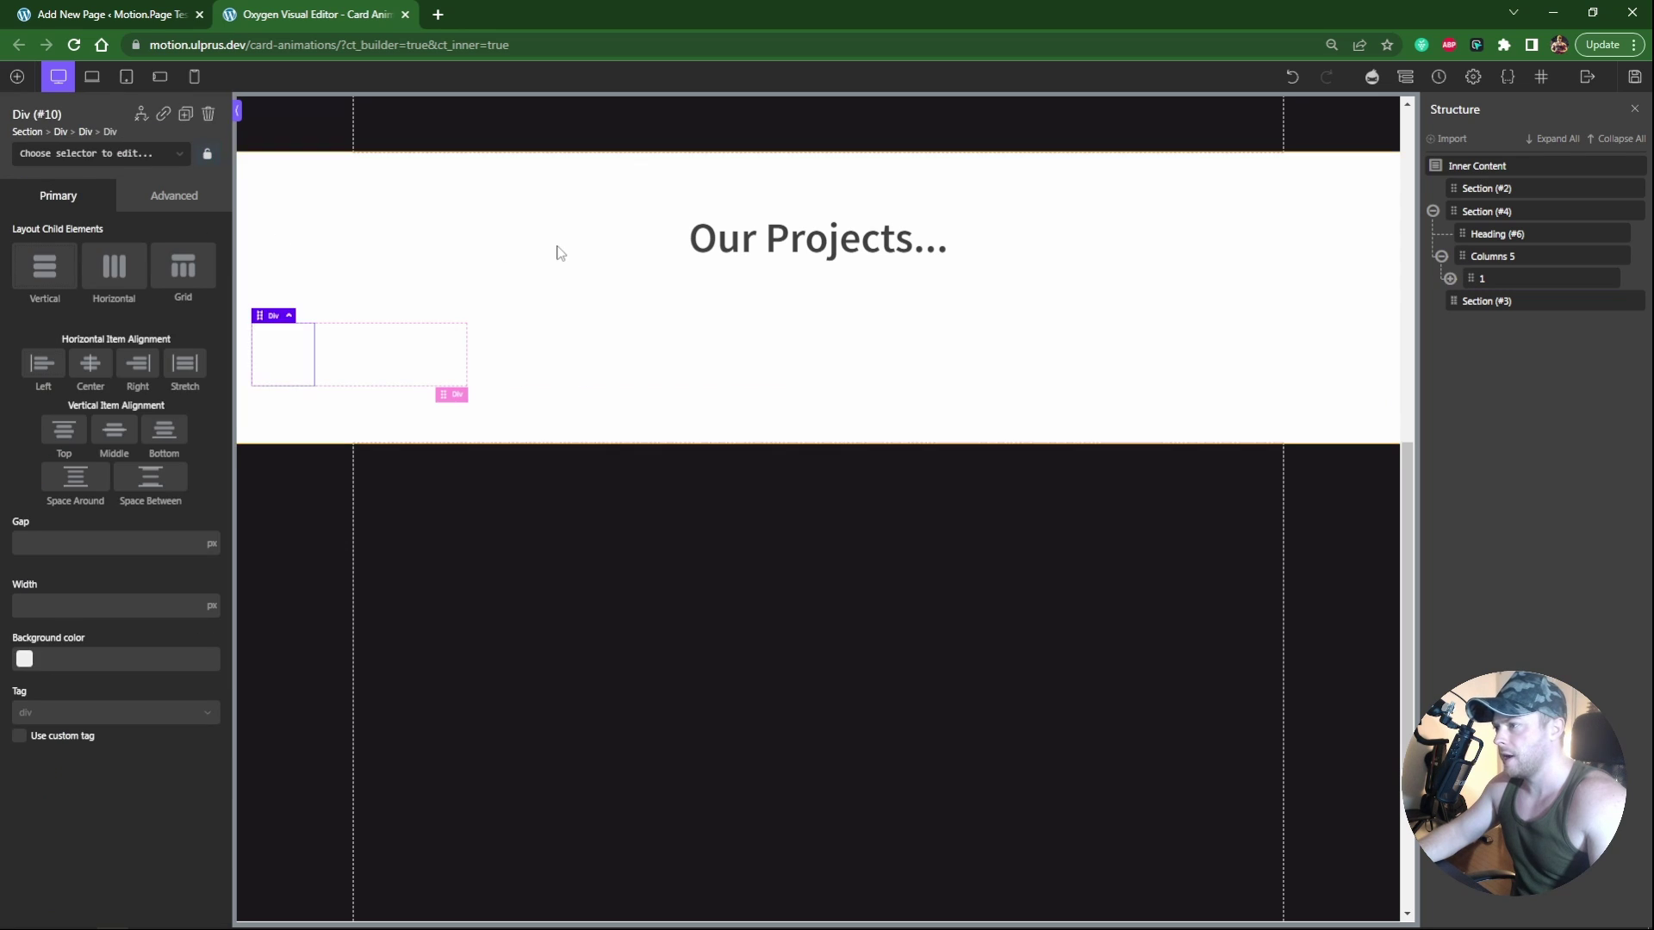
click(1451, 280)
double_click(1510, 300)
text(c)
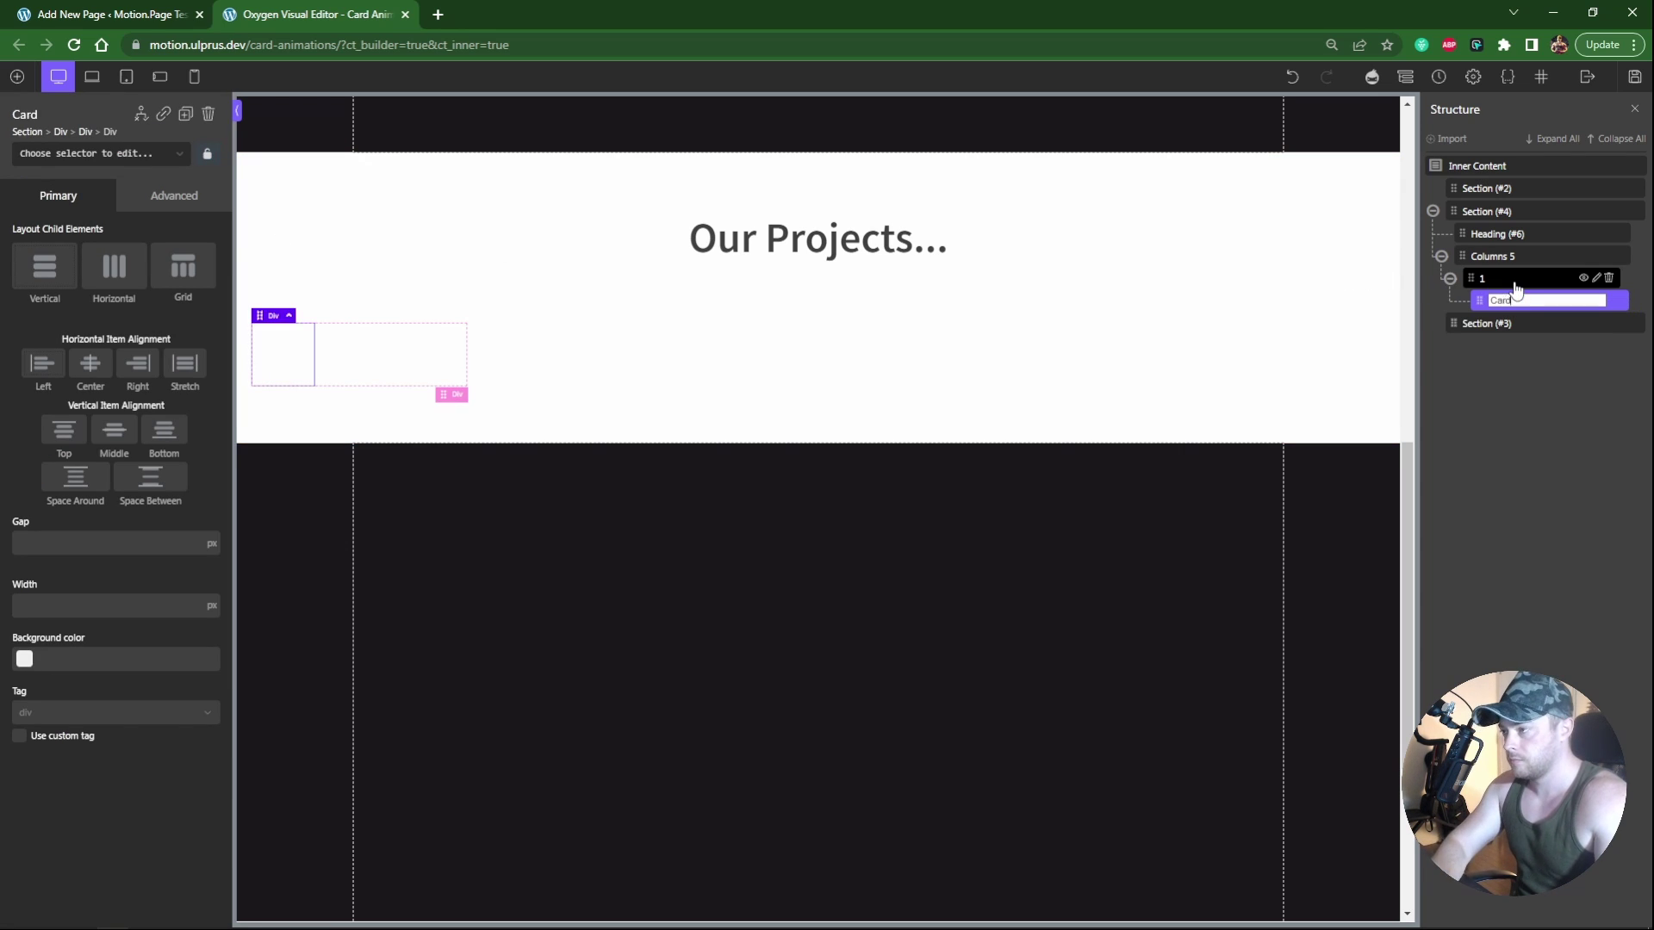
key(Return)
click(116, 156)
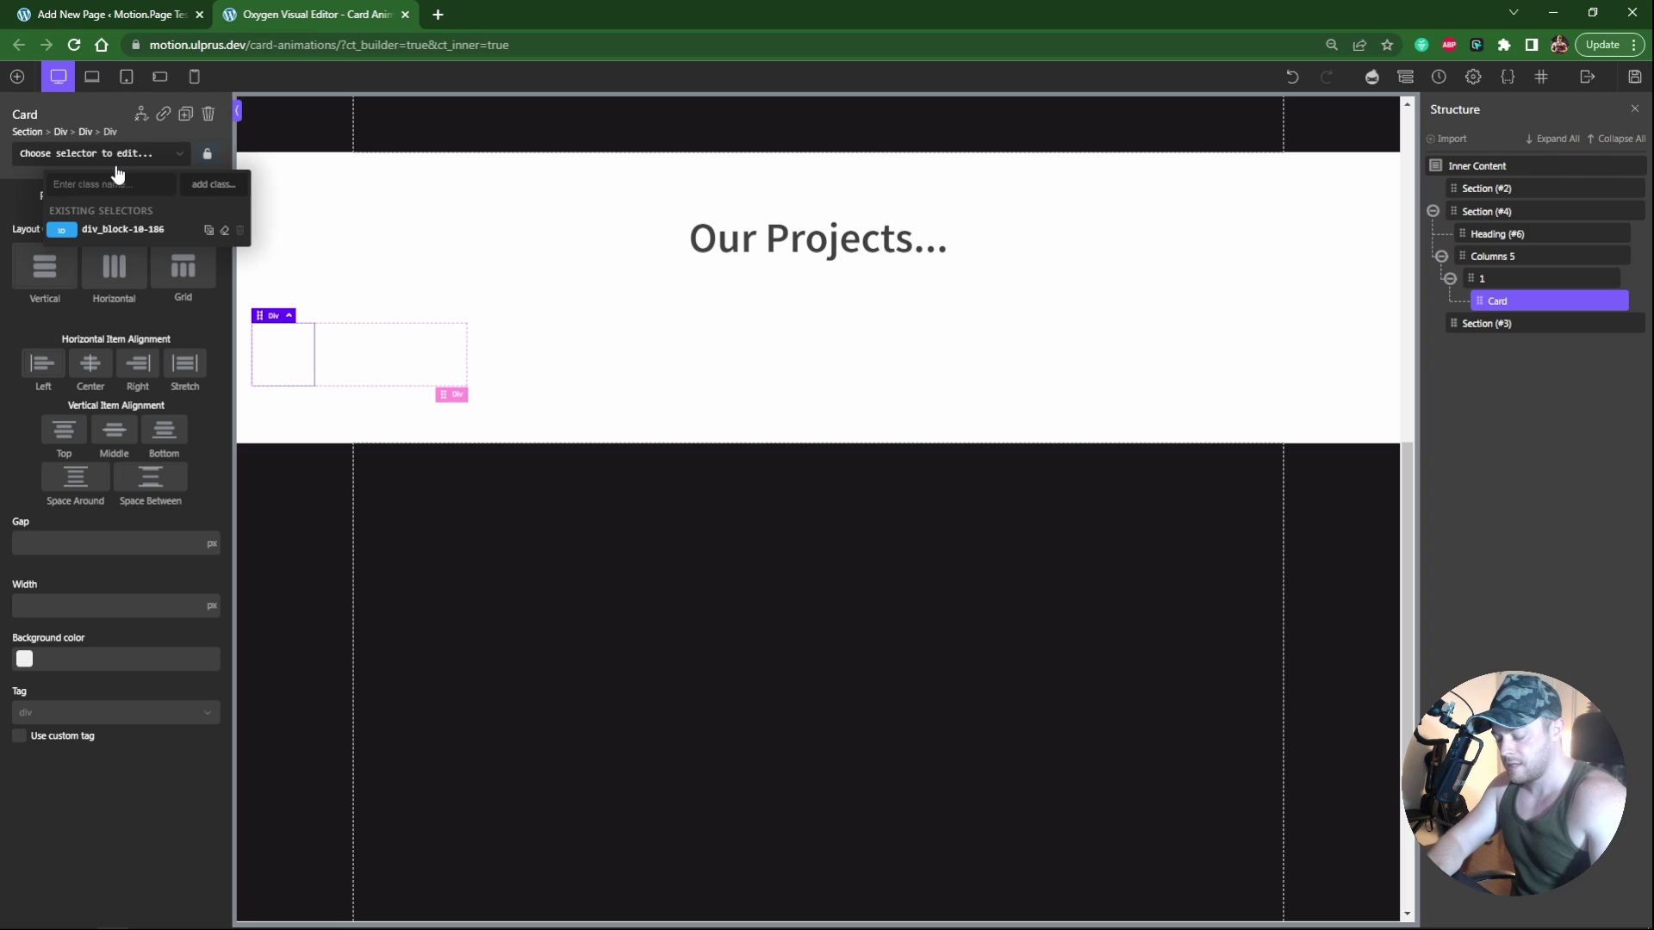
text(proje)
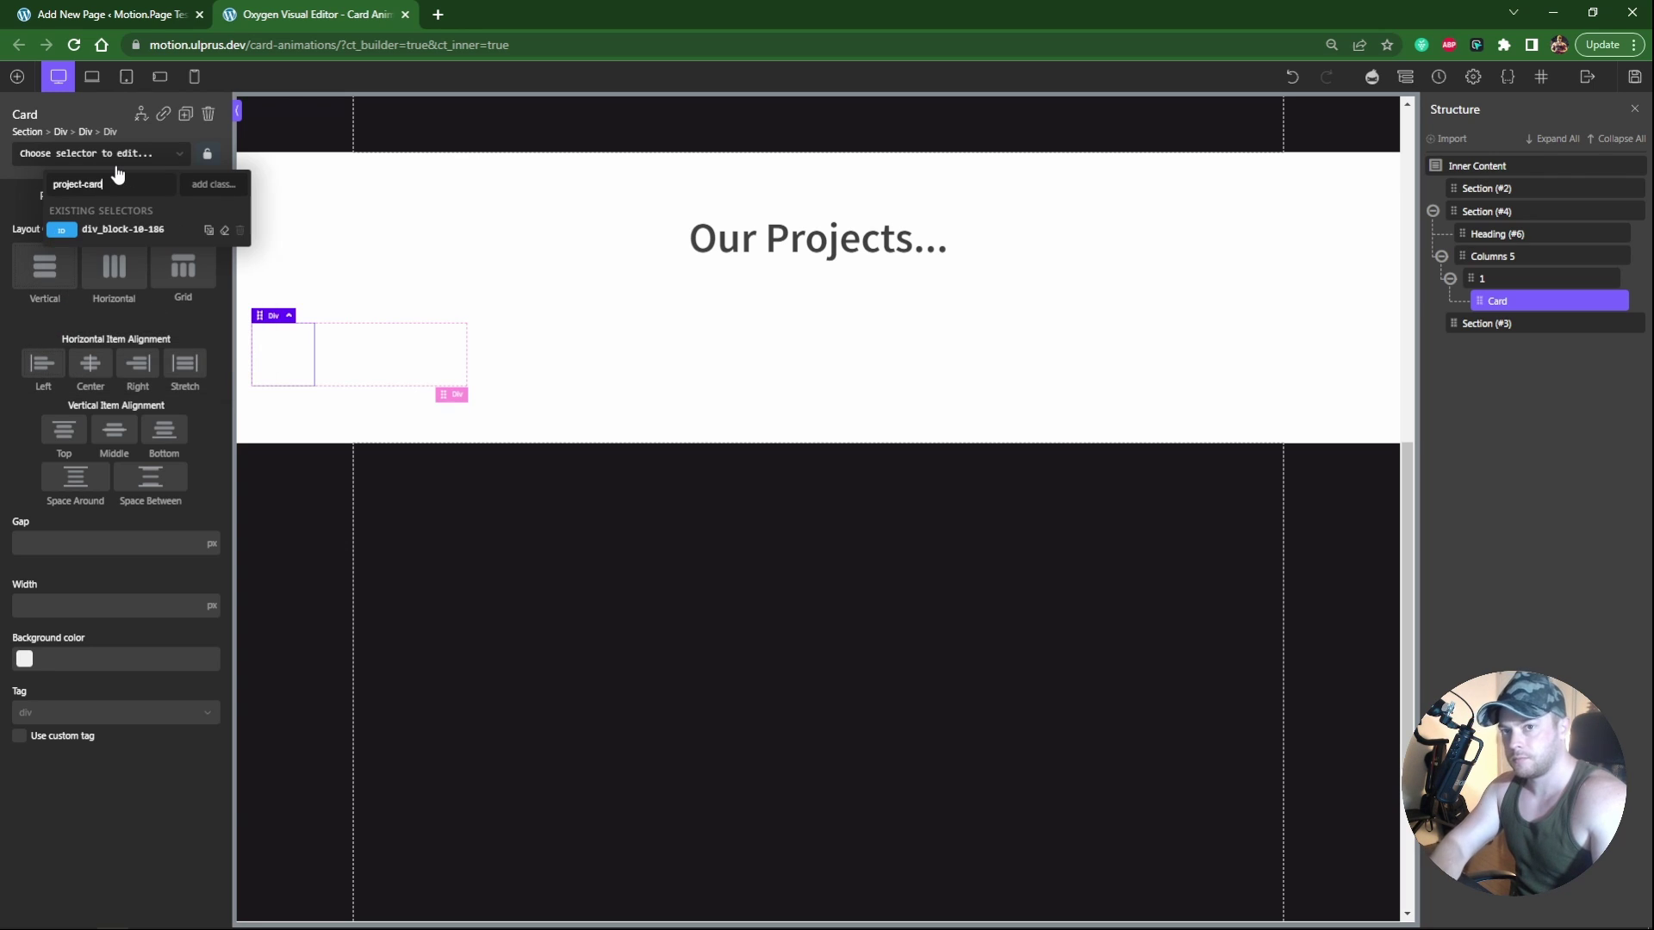
text(ct-card)
key(Return)
Step: Size the card 100% wide and 350 tall, and set its border radius
click(74, 326)
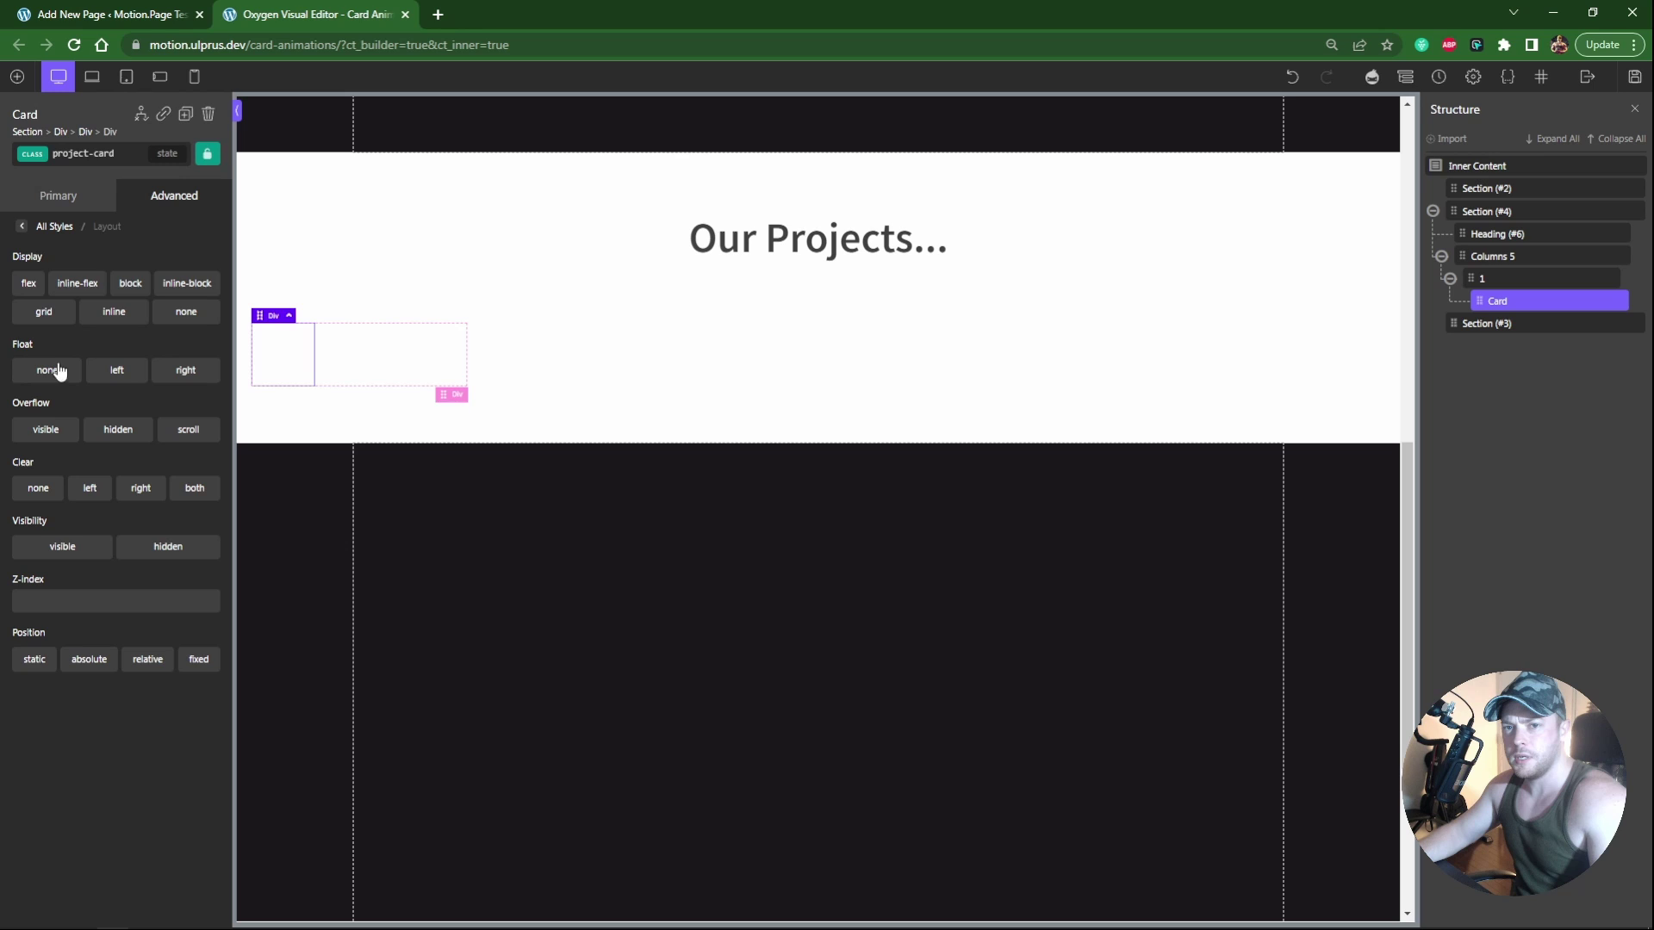
click(20, 228)
click(74, 281)
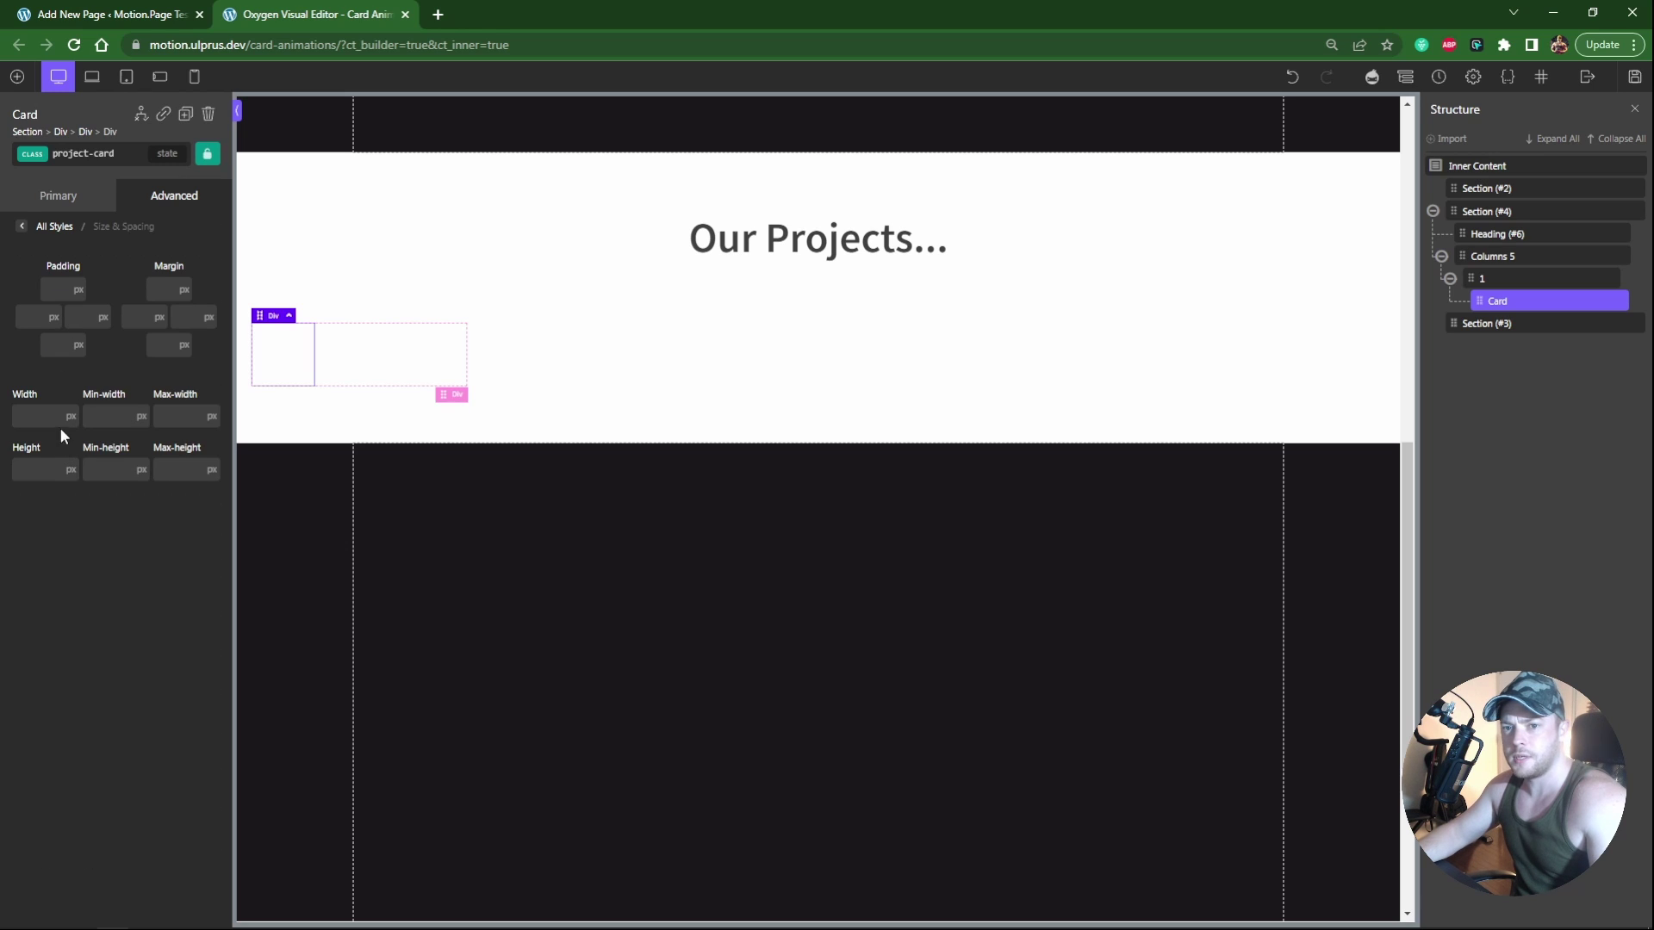
click(39, 416)
text(100%)
click(41, 466)
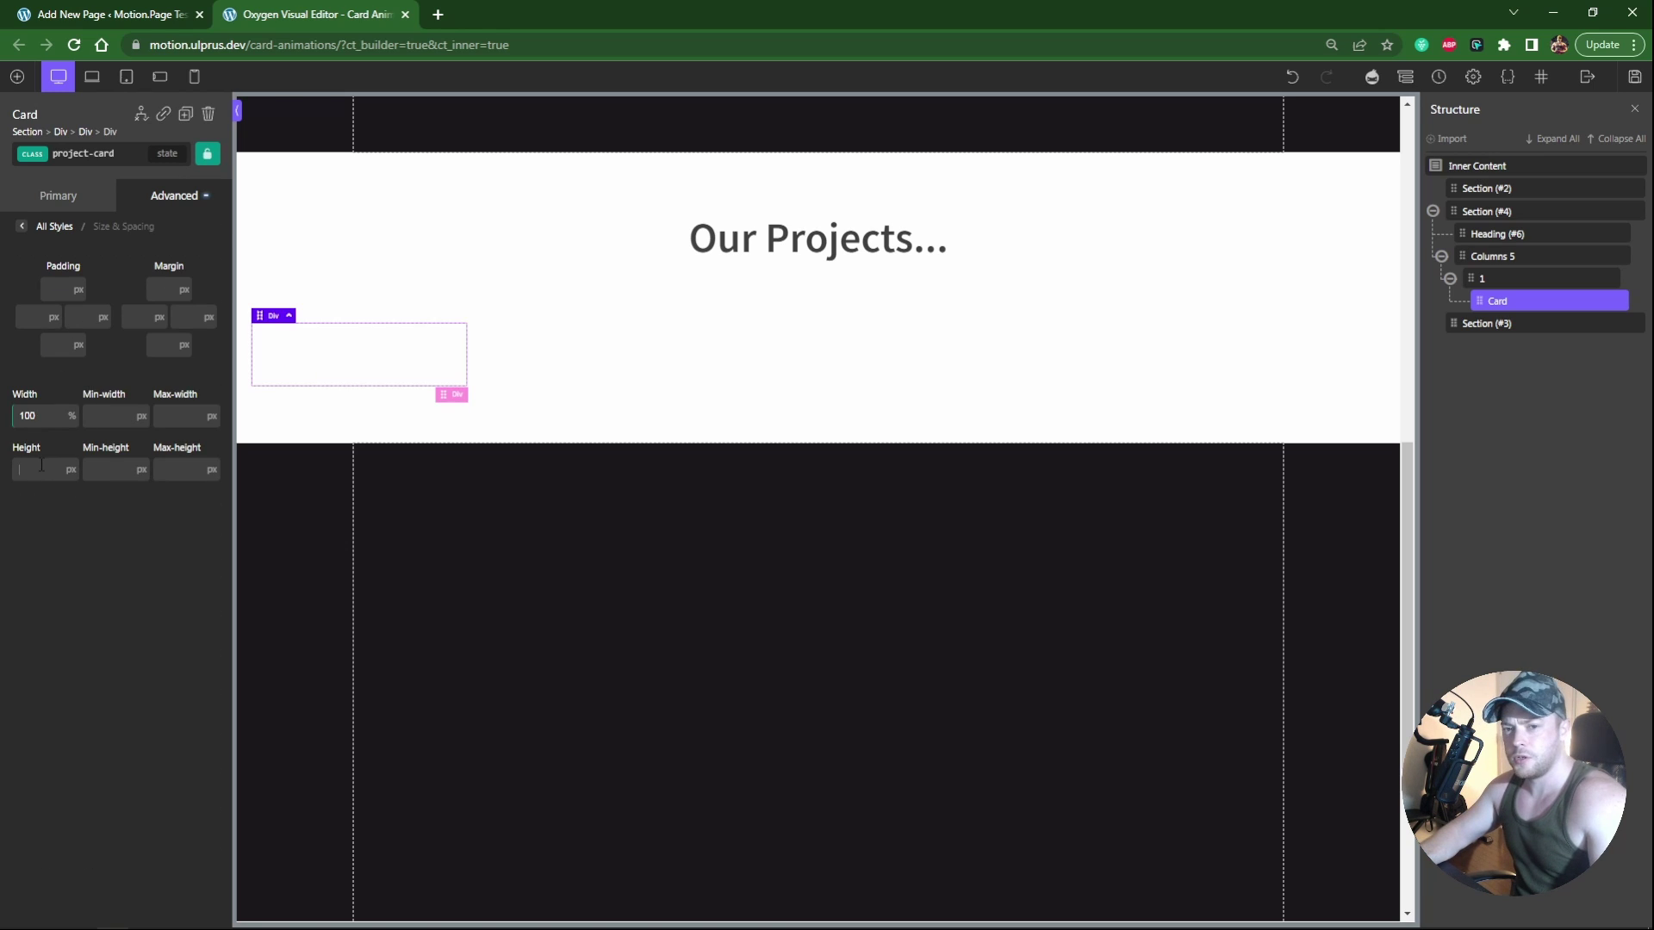
text(350)
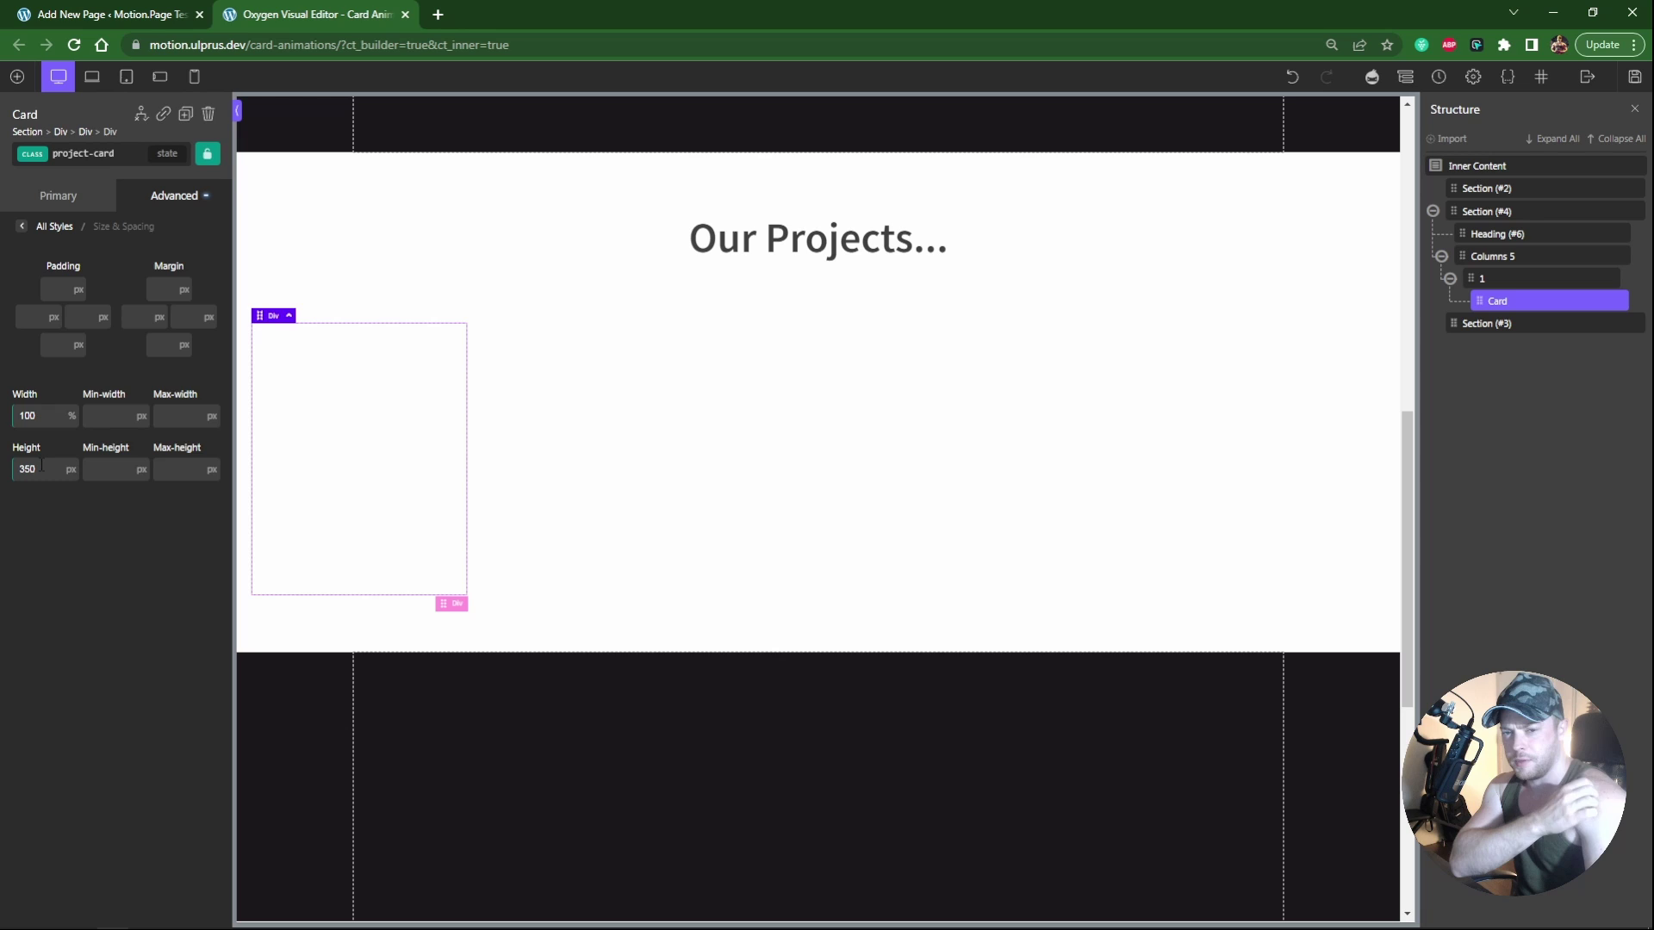
click(151, 203)
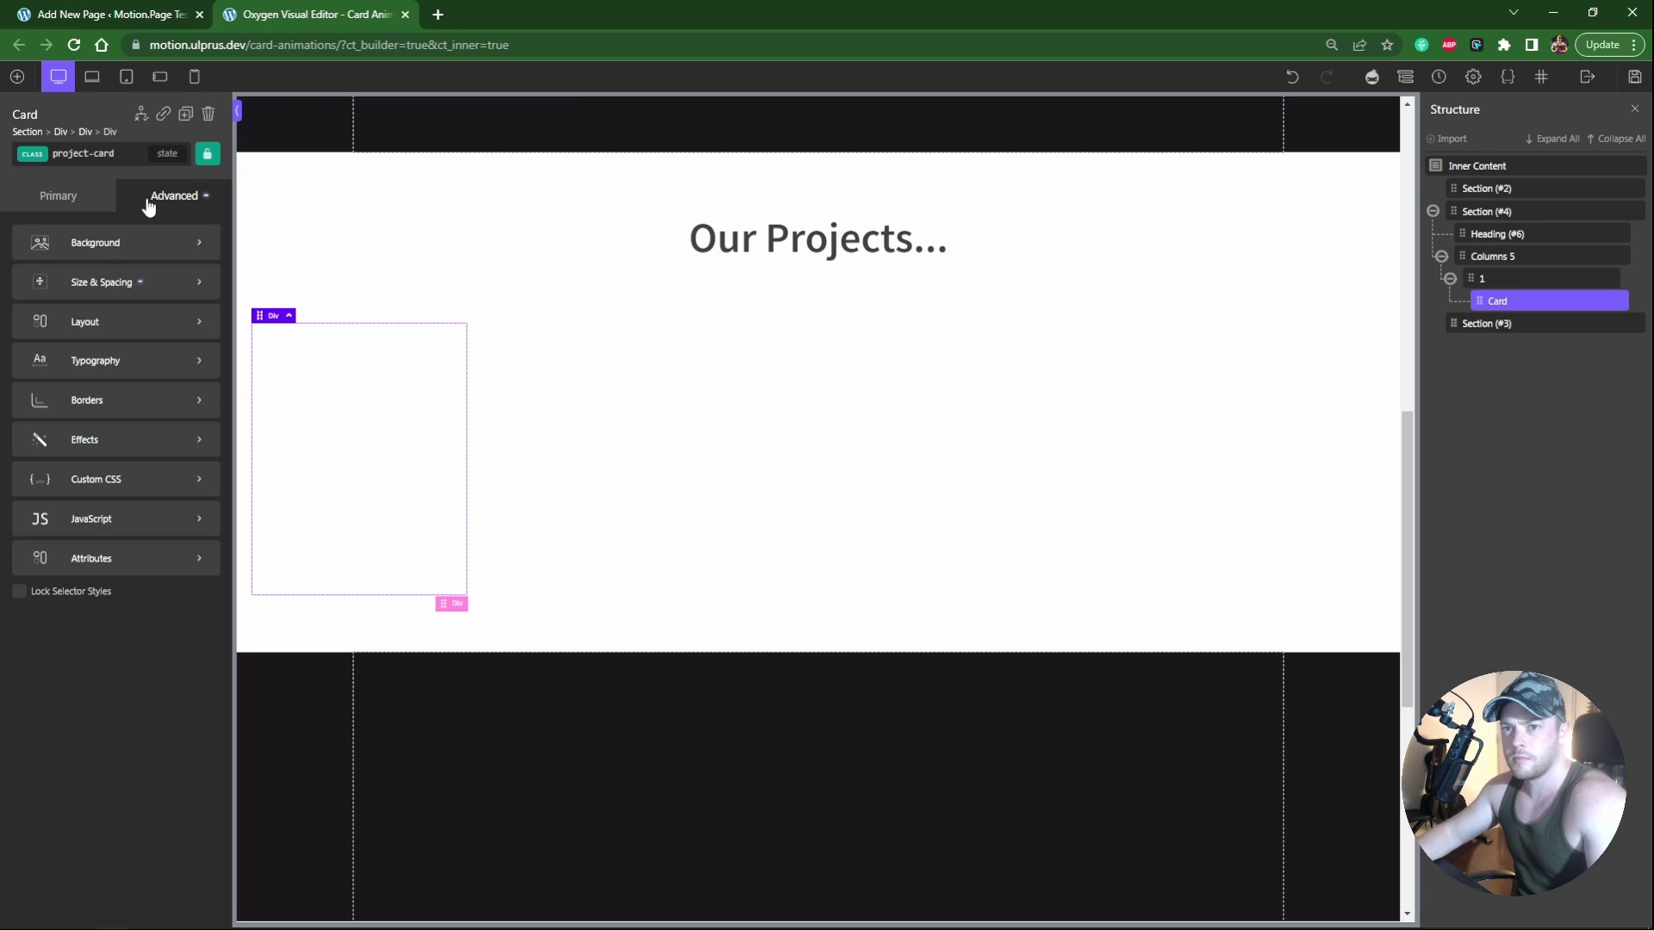
click(114, 402)
click(130, 489)
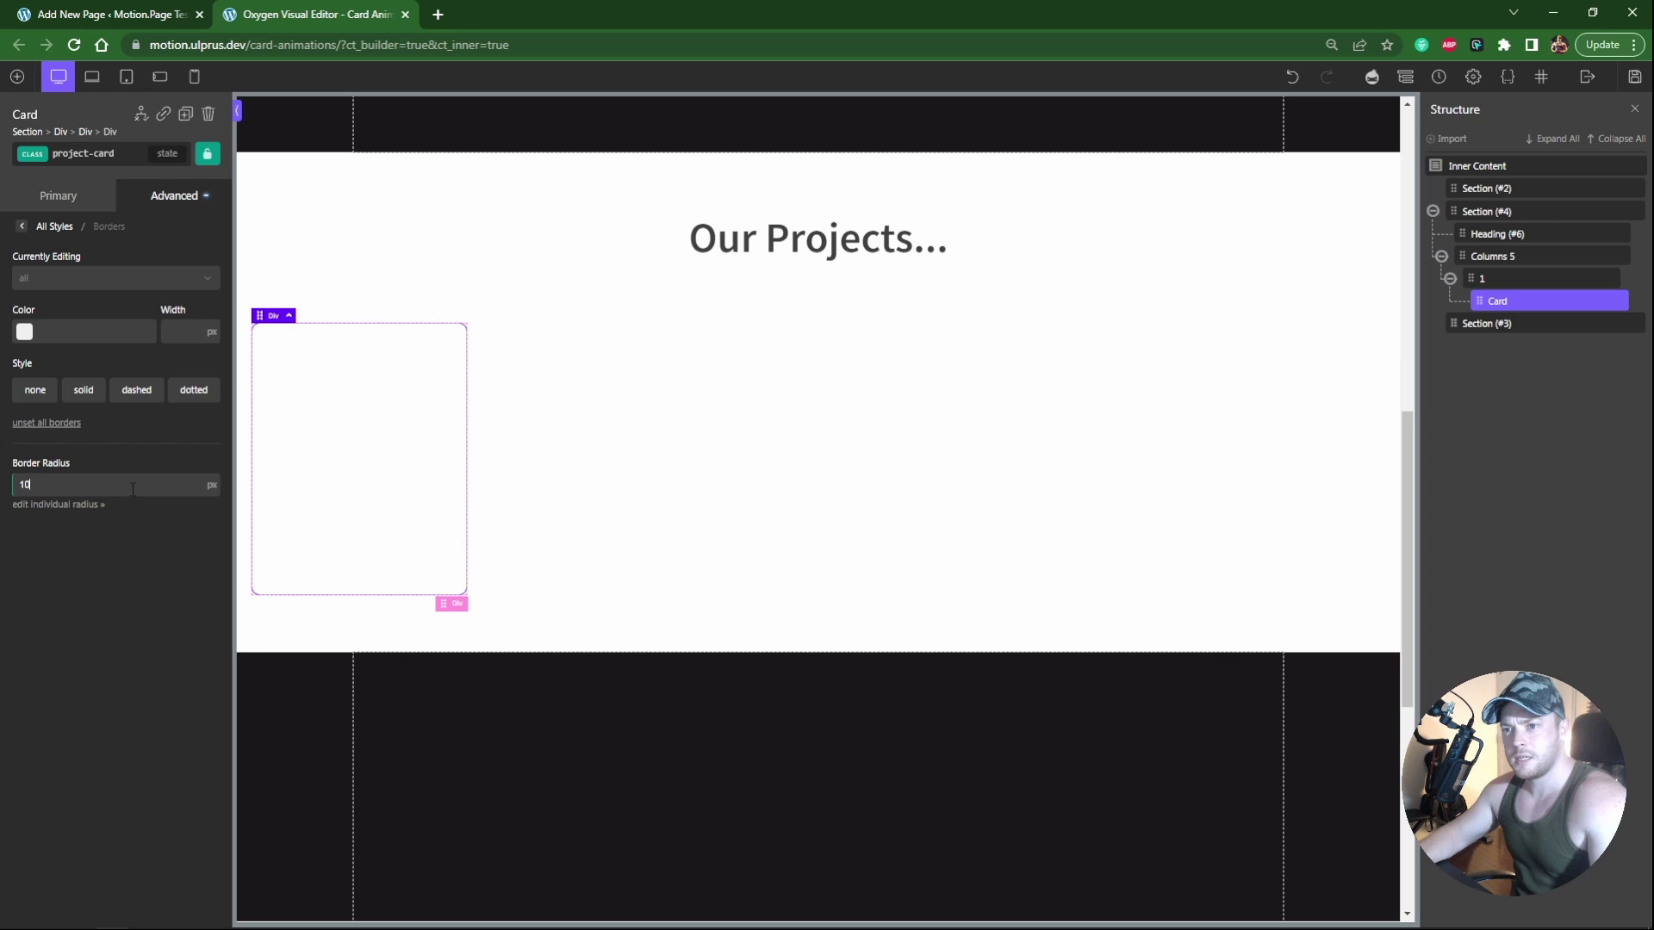
Step: Apply the c-shadow class to the card
click(95, 153)
text(shad)
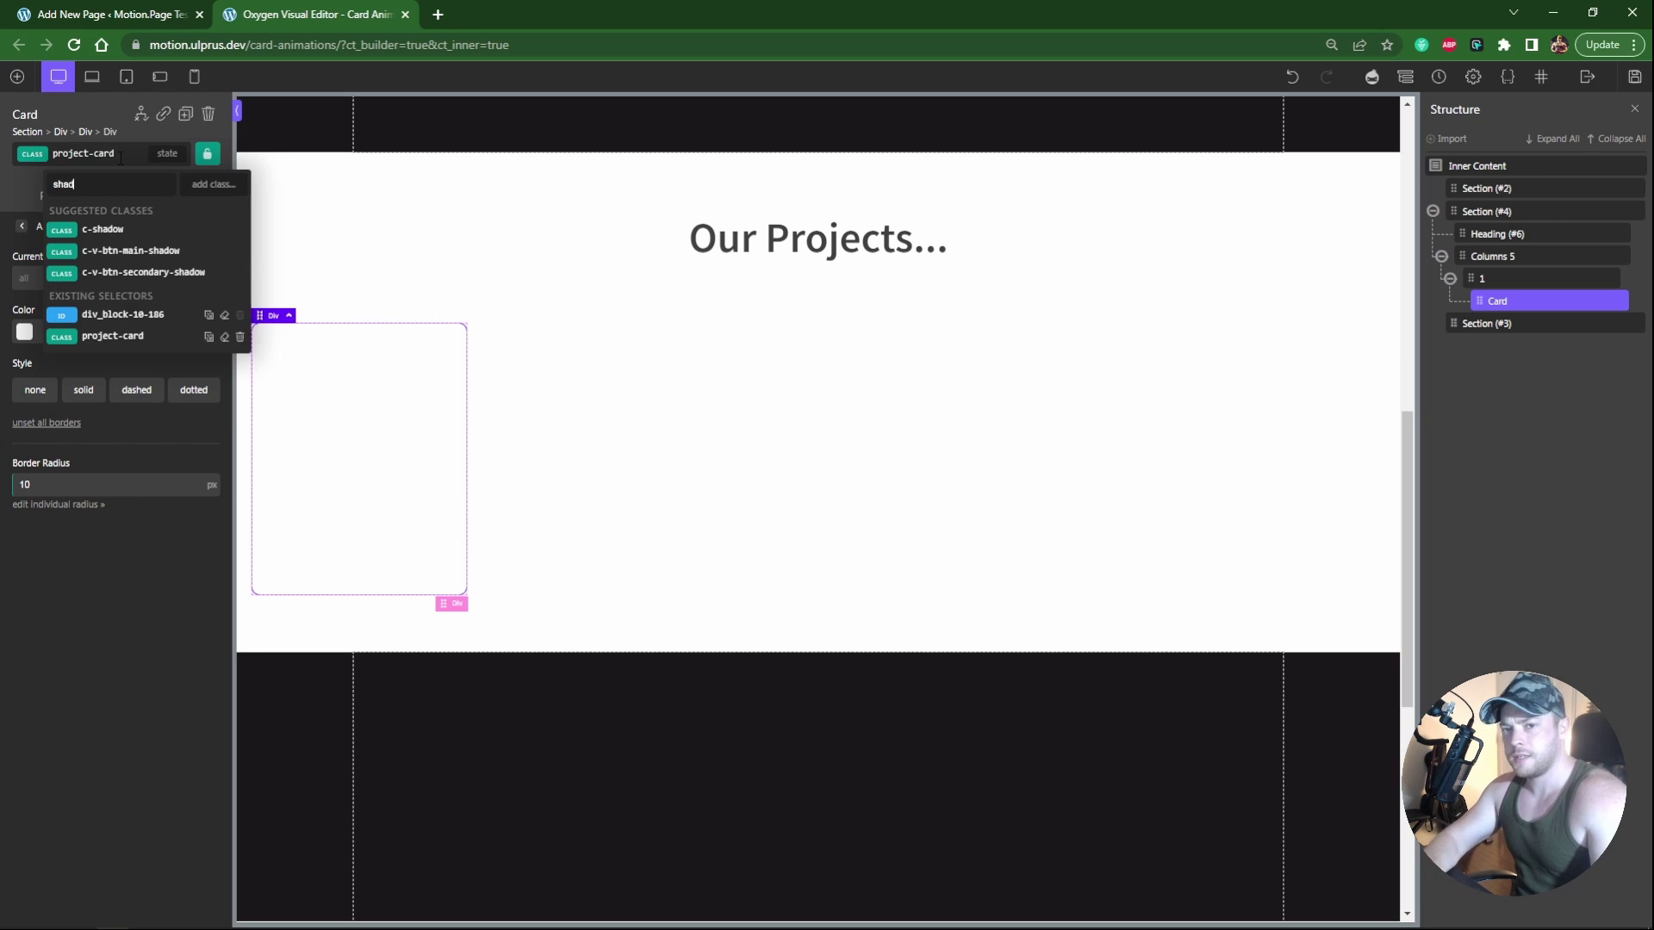
click(139, 236)
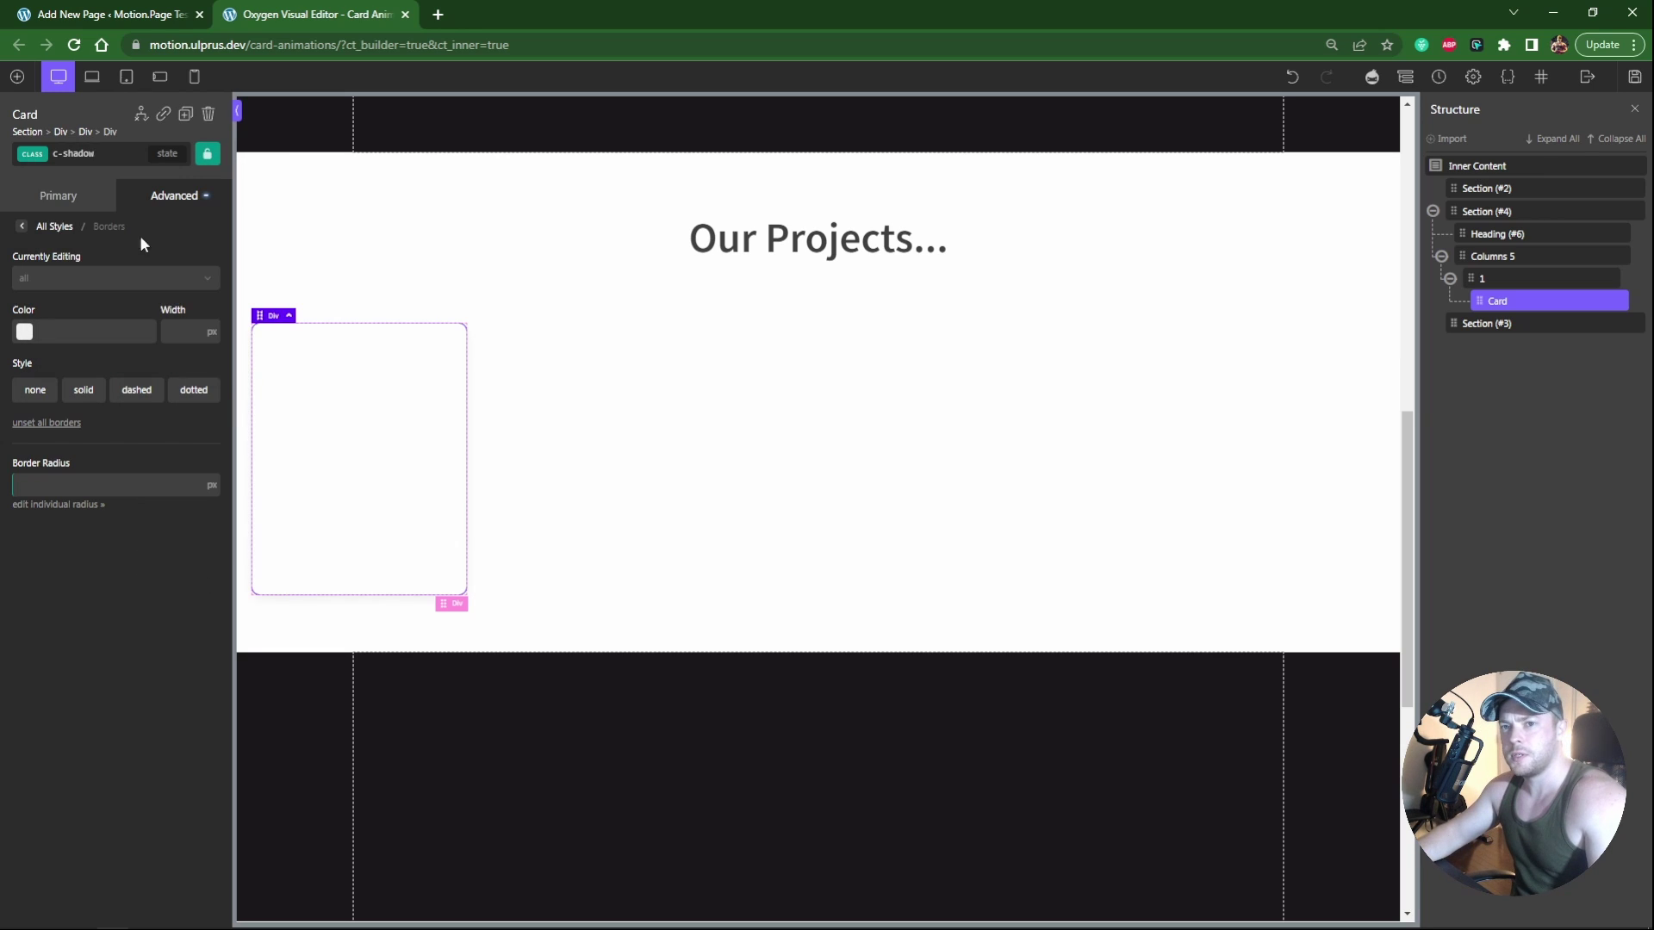
Step: Duplicate the Card and reselect the first card in column 1
click(569, 399)
click(1497, 303)
key(ctrl+d)
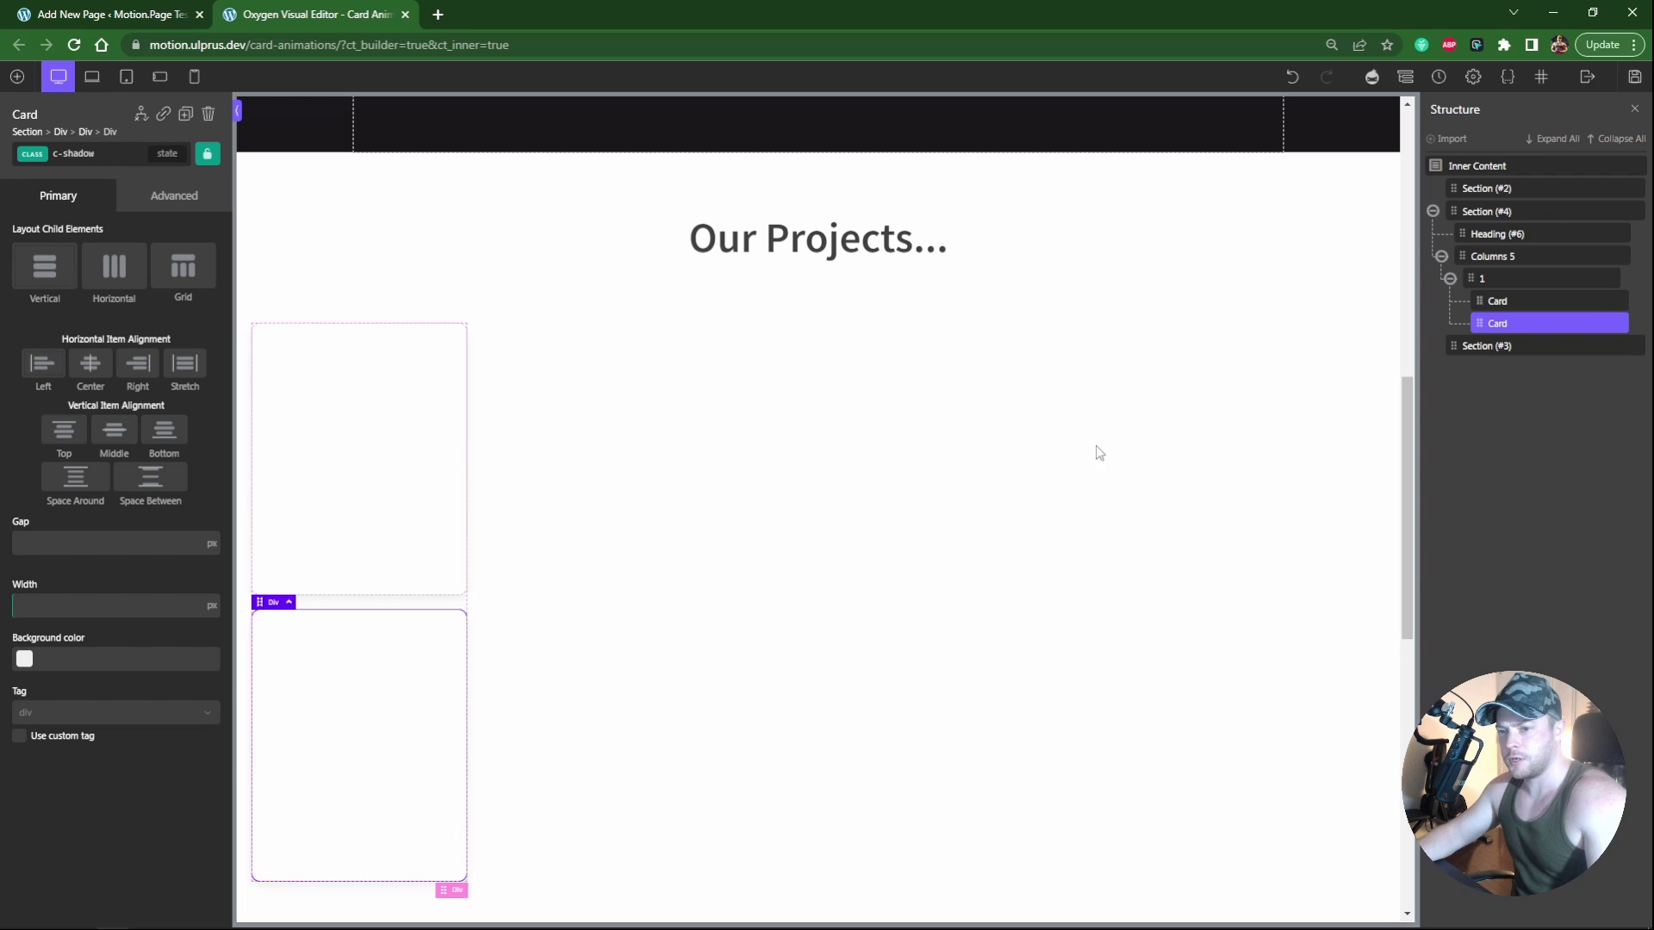
scroll(746, 573, down, 2)
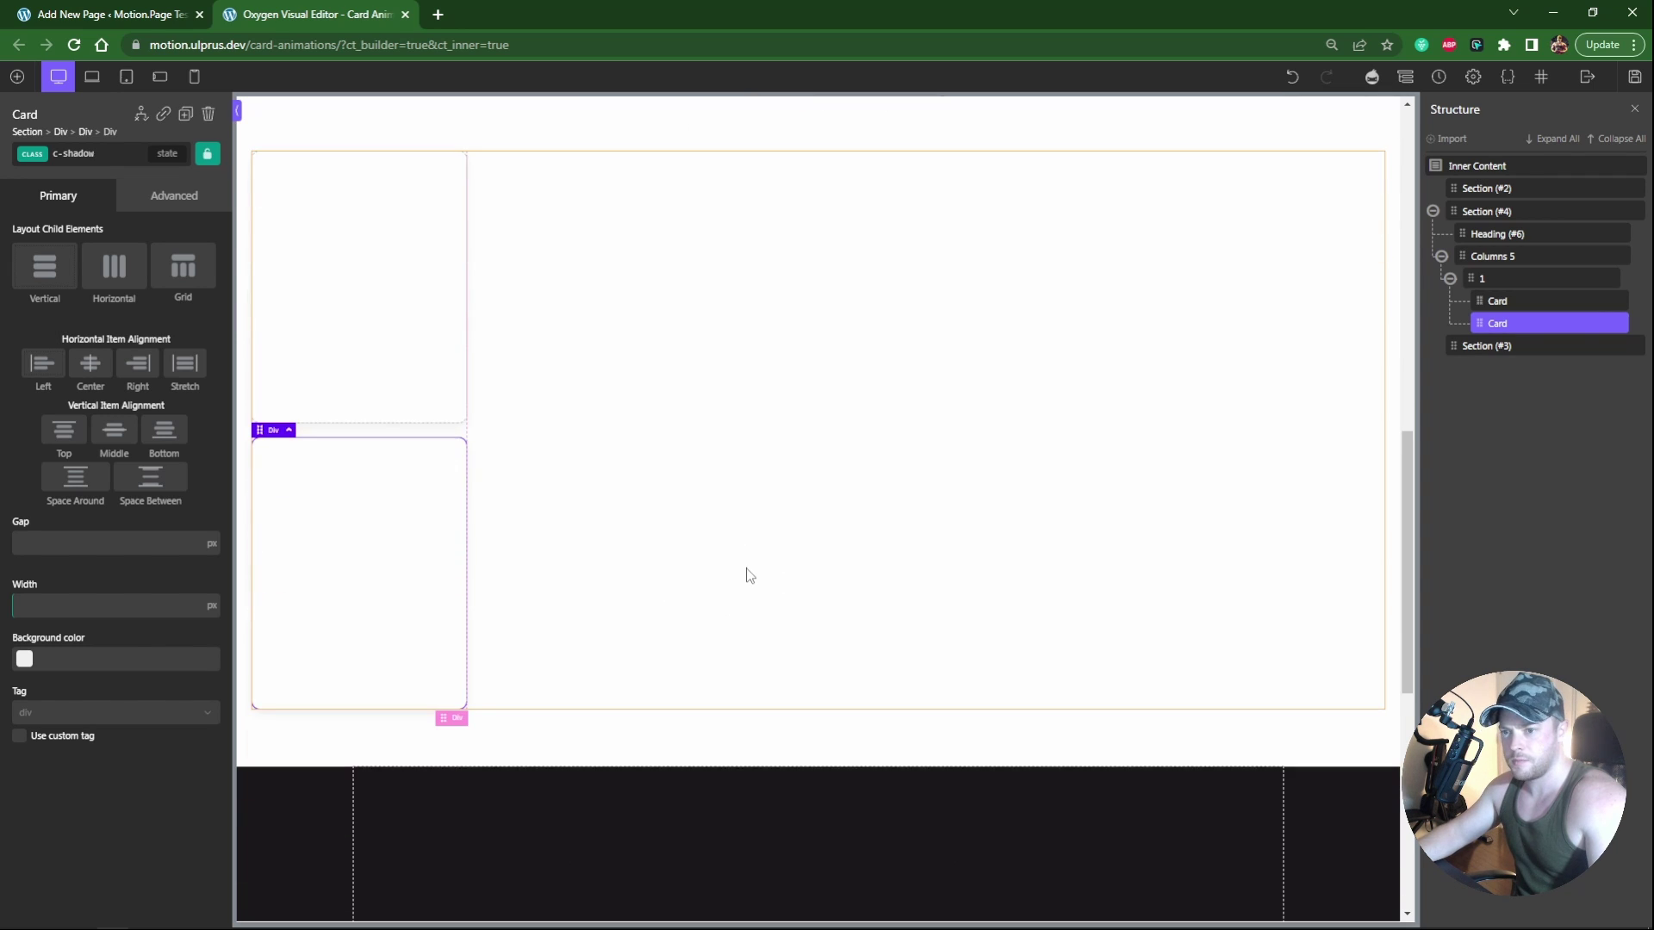
click(1450, 279)
click(1450, 278)
click(1497, 301)
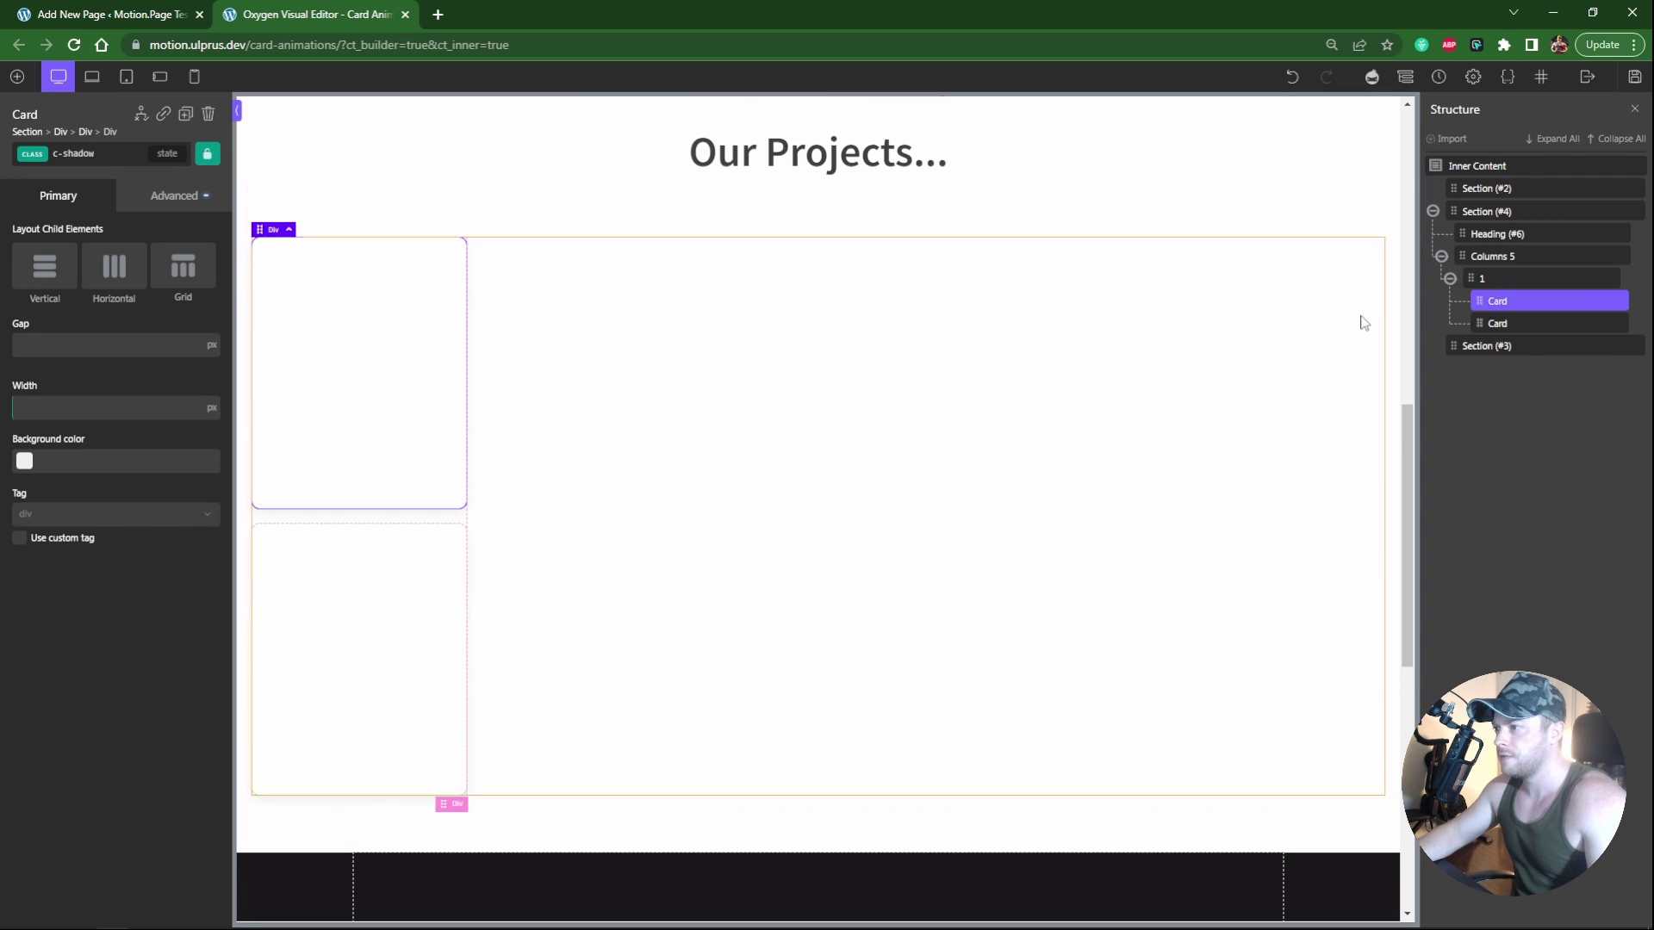
Step: Set the green grass photo as the first card's ID background image
click(68, 158)
click(157, 221)
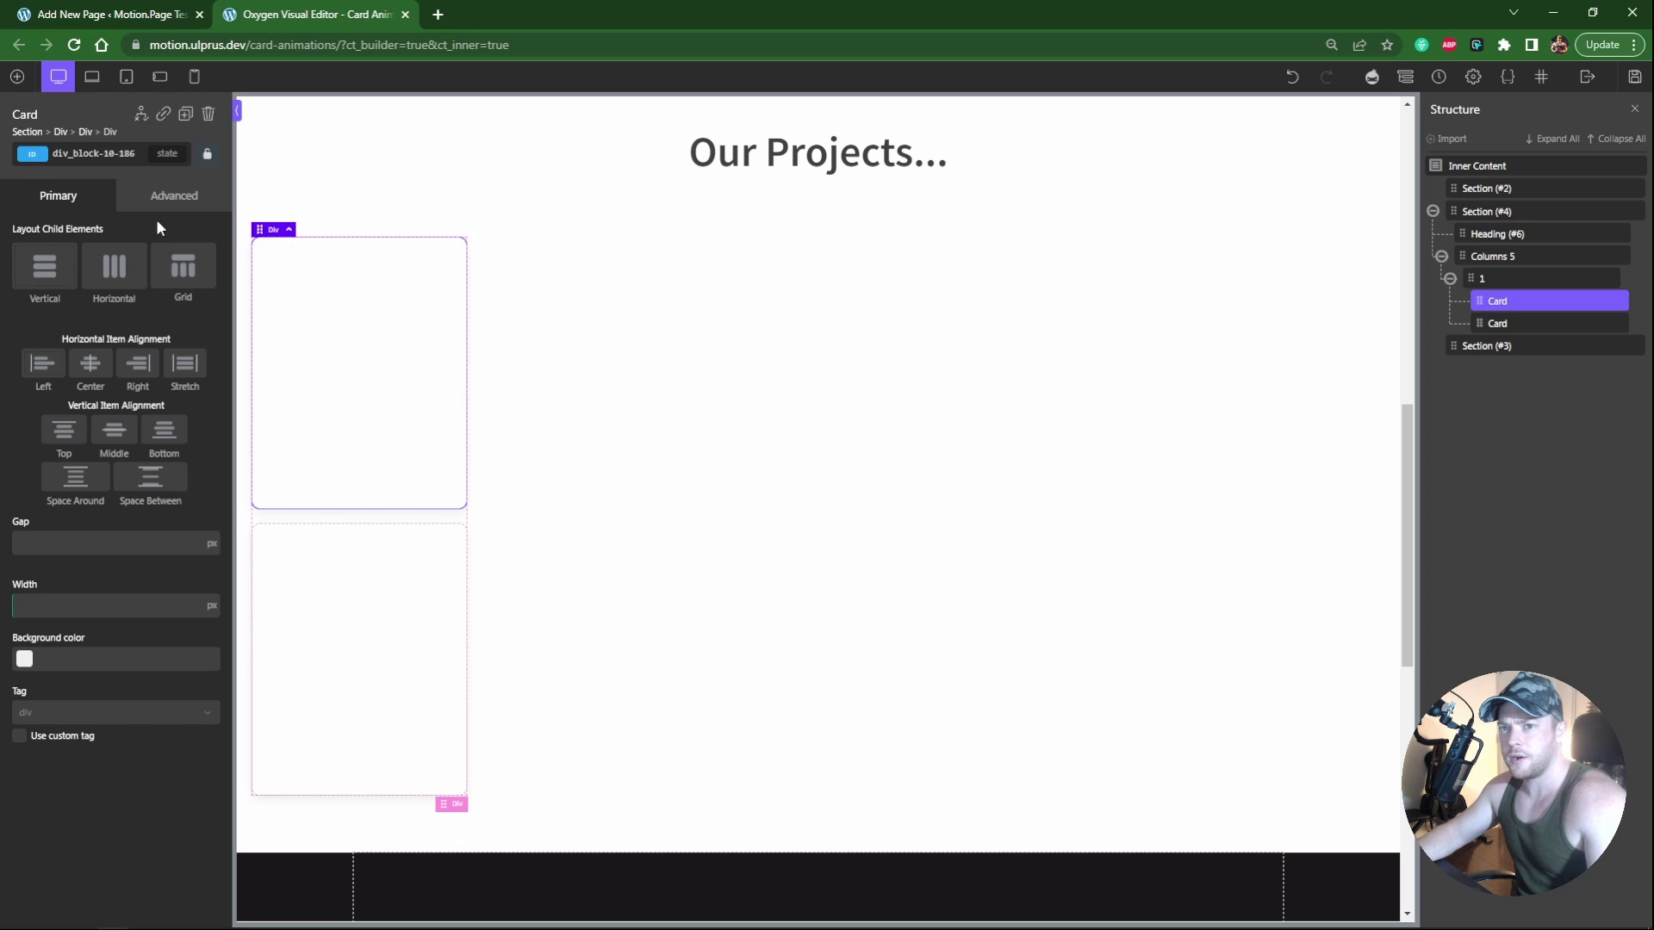
click(168, 200)
click(92, 243)
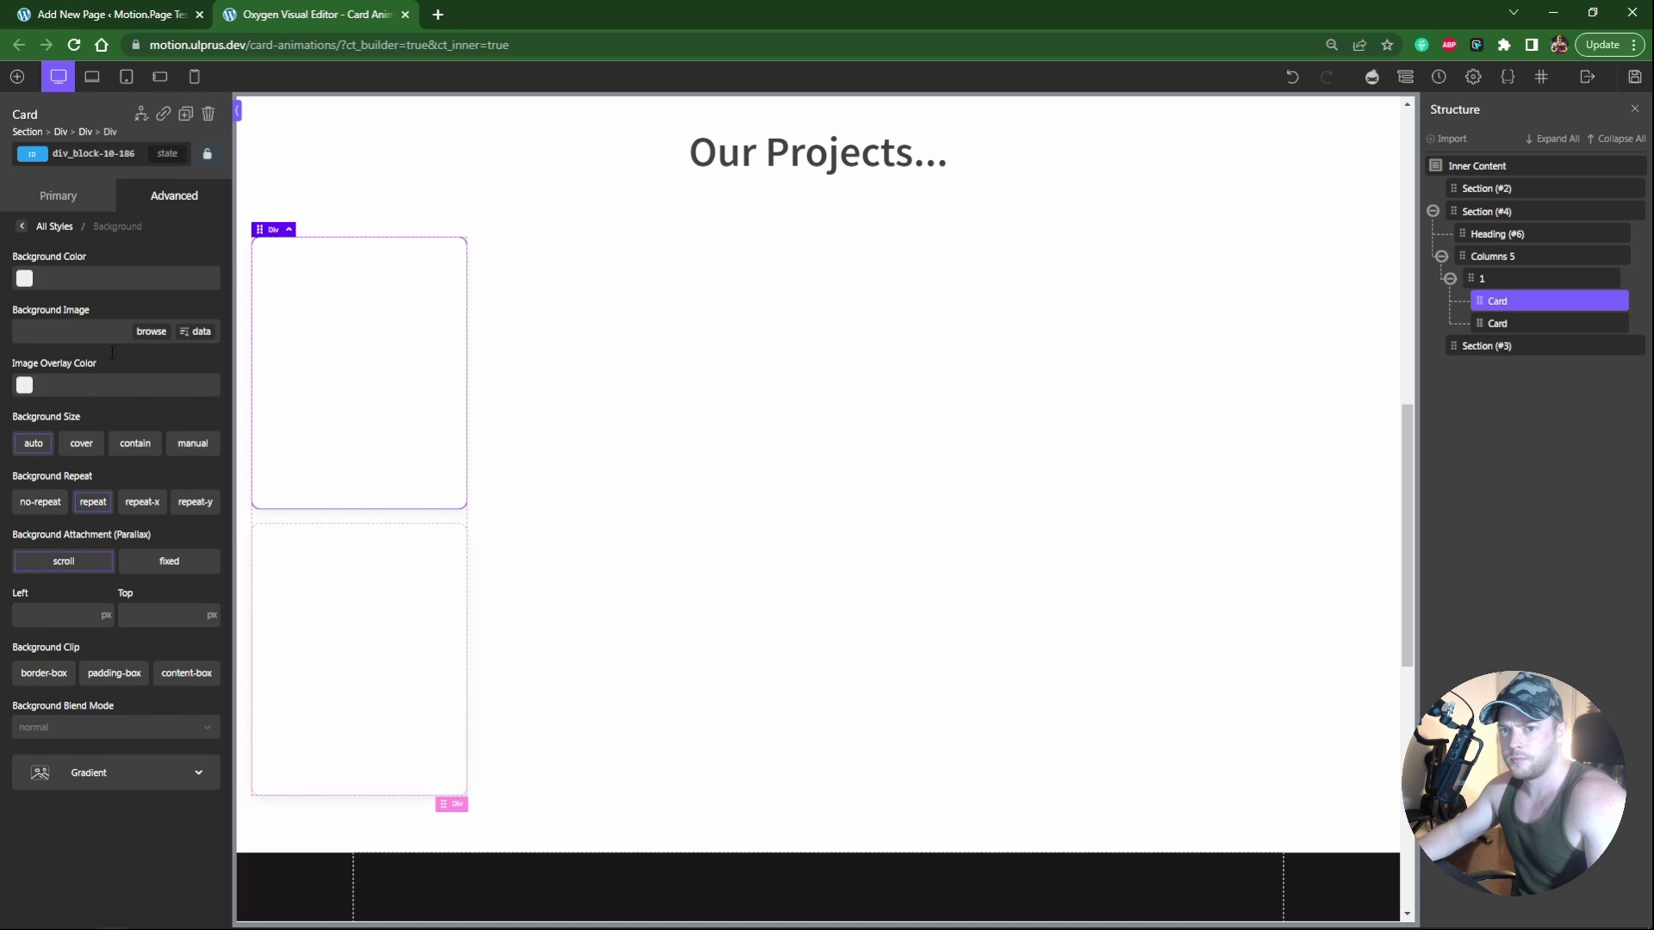
click(151, 332)
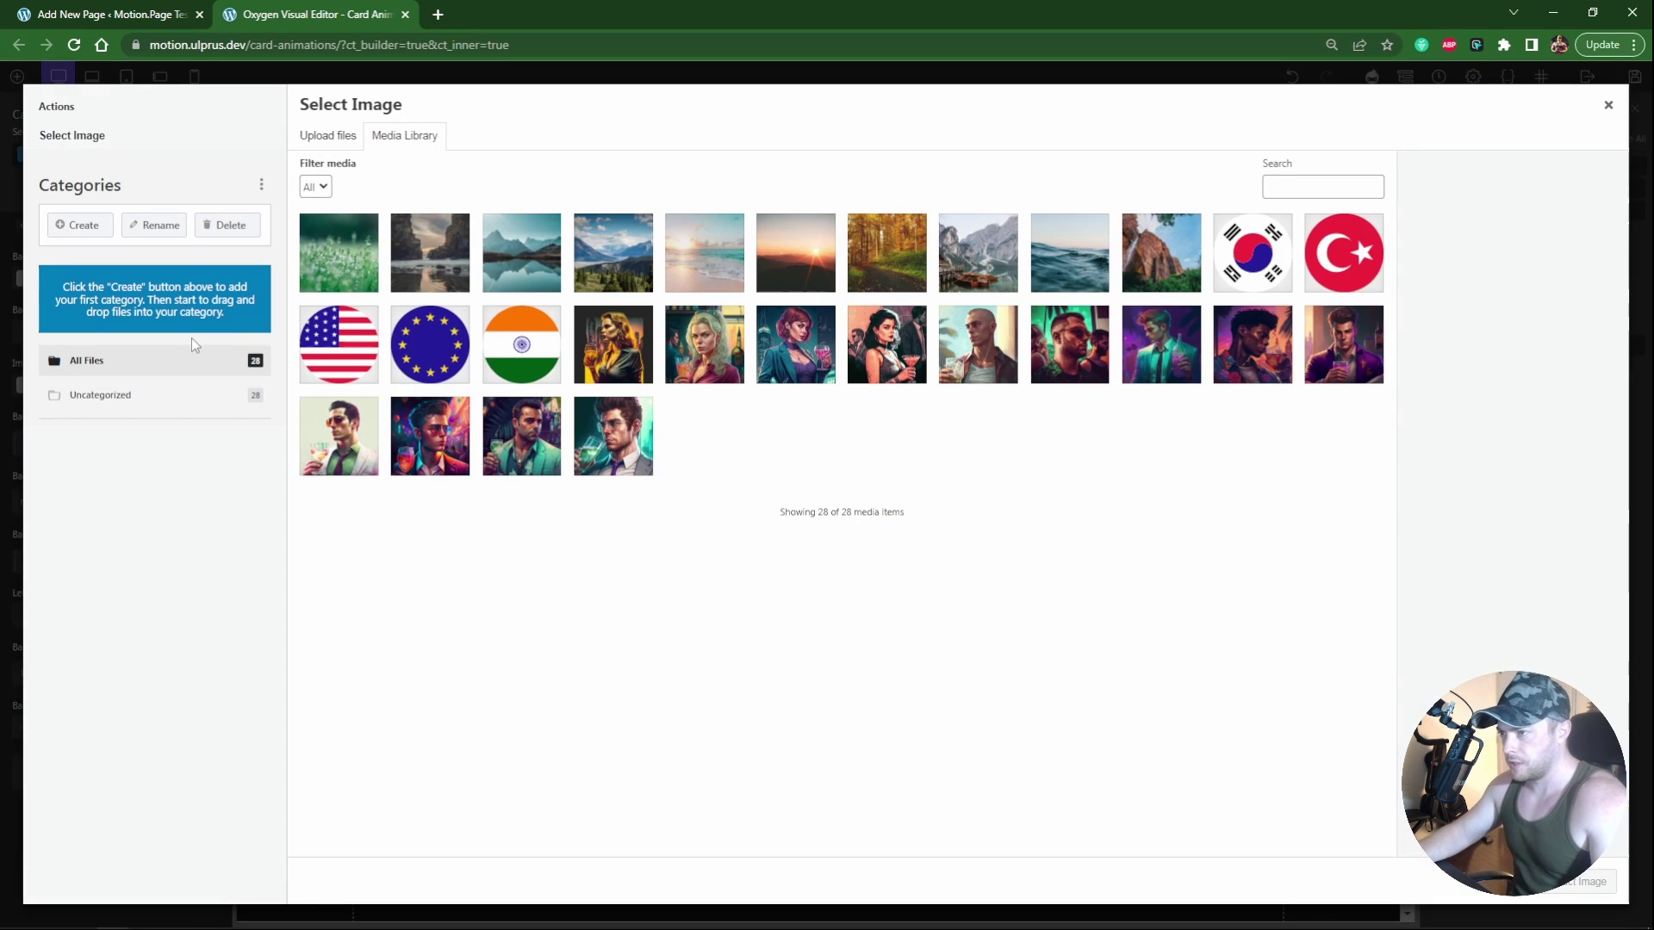
click(347, 270)
click(1581, 883)
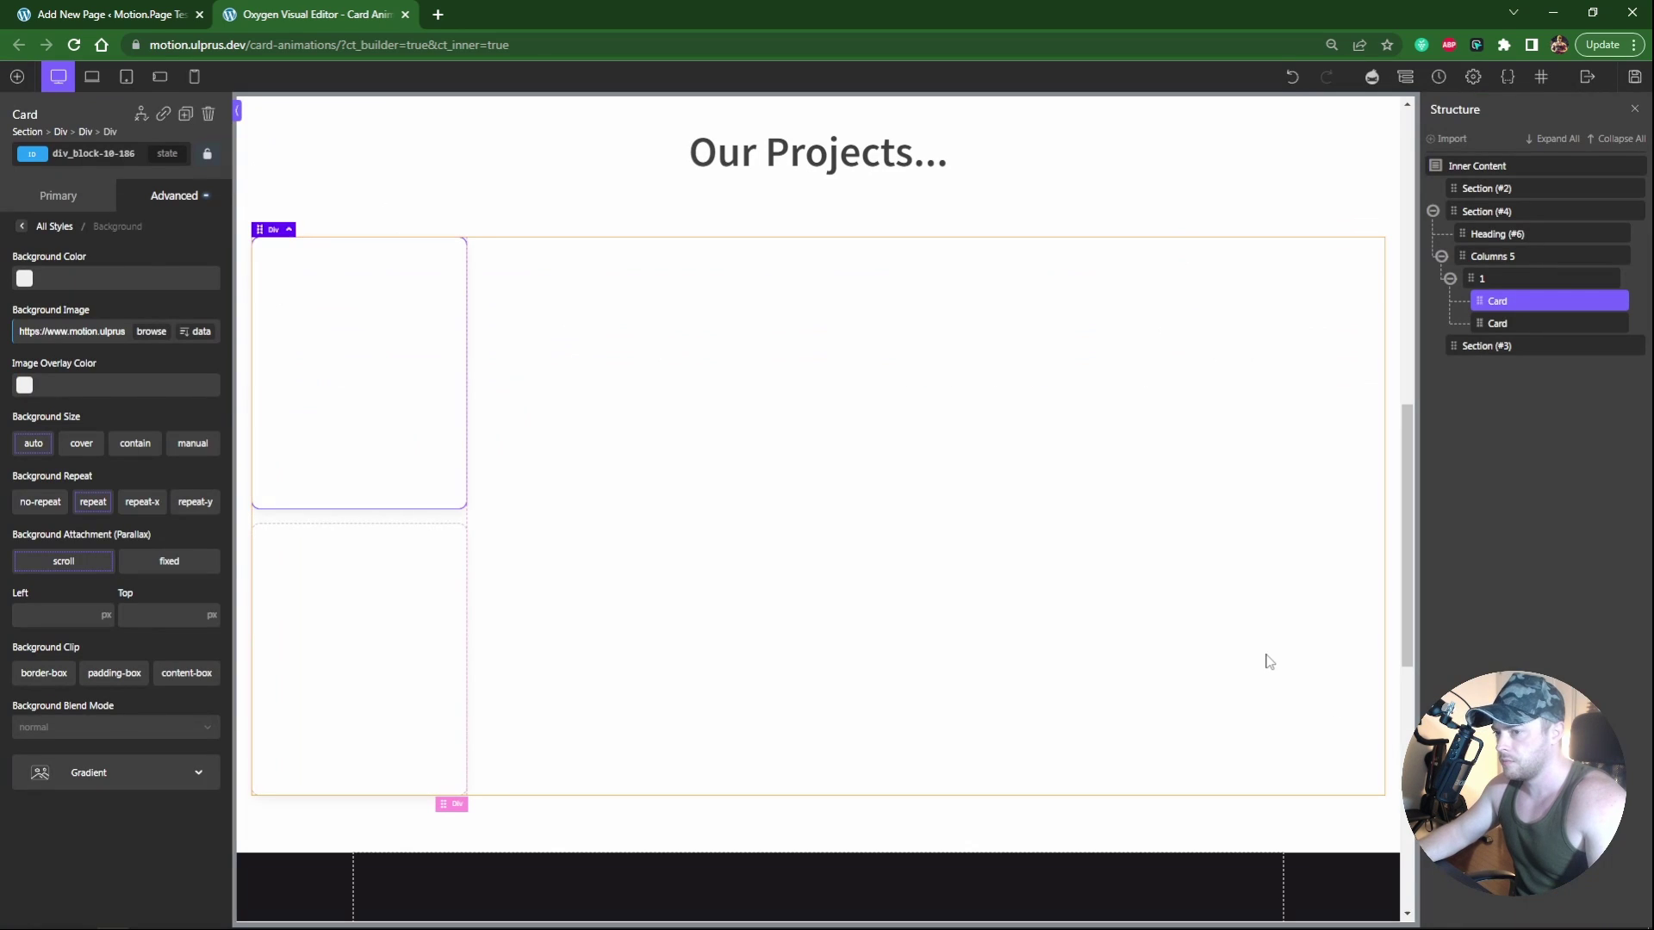
Step: Set the project-card class background to size auto, no-repeat, top position 0%
click(86, 159)
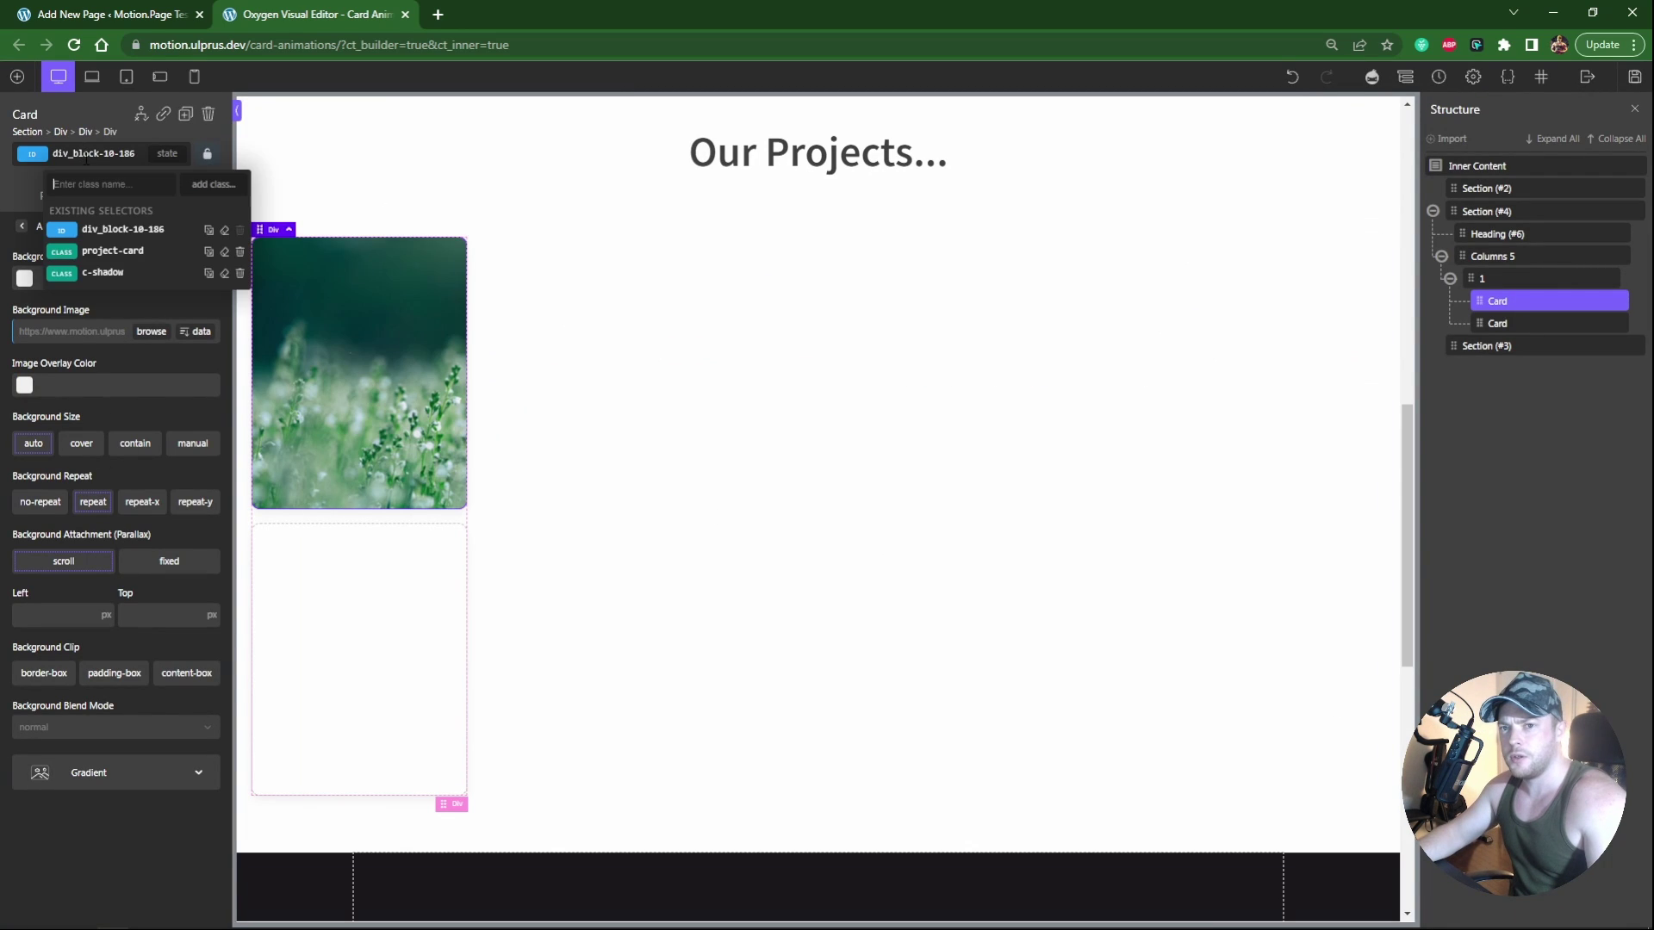
click(106, 252)
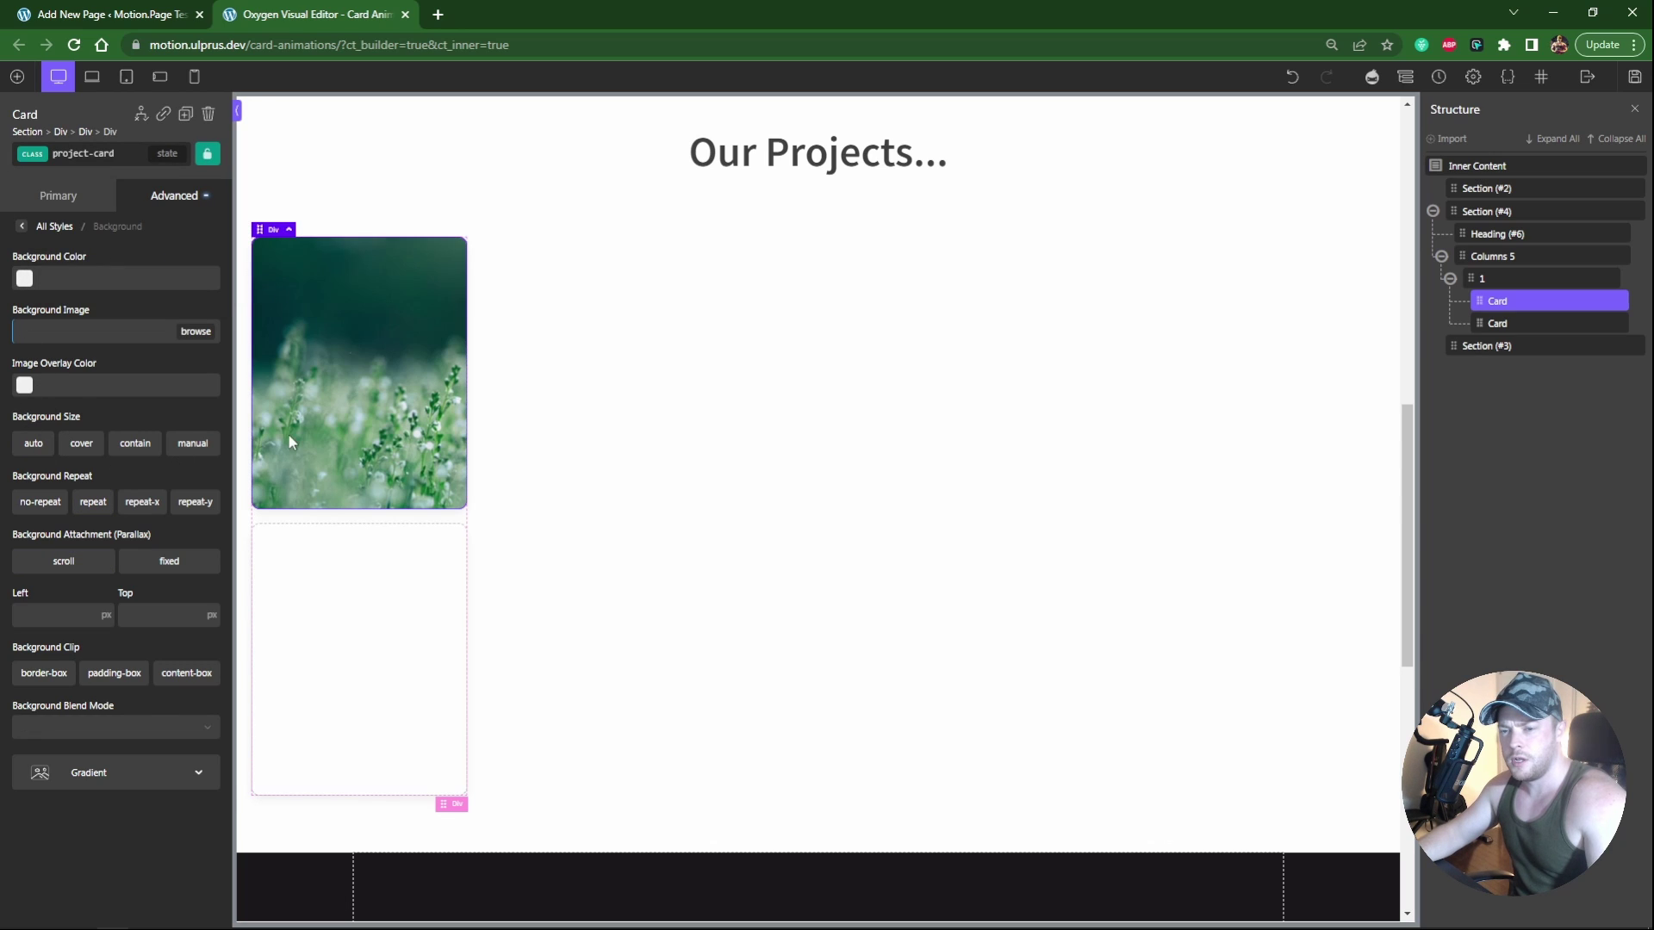
click(33, 447)
click(43, 506)
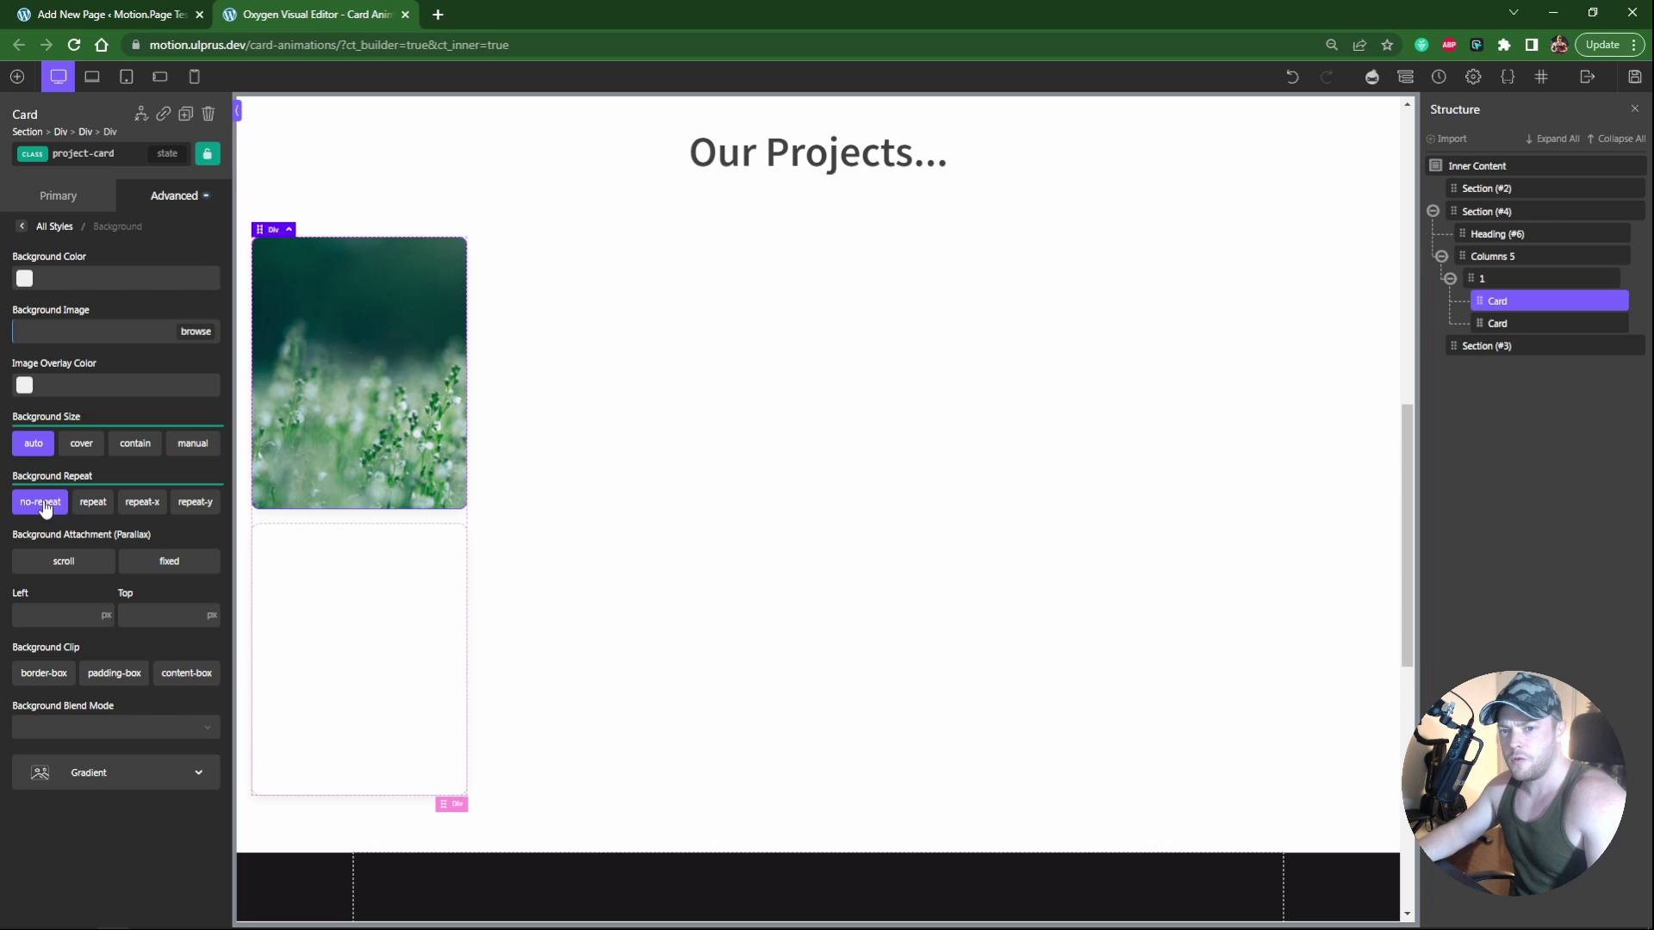
click(187, 604)
text(0)
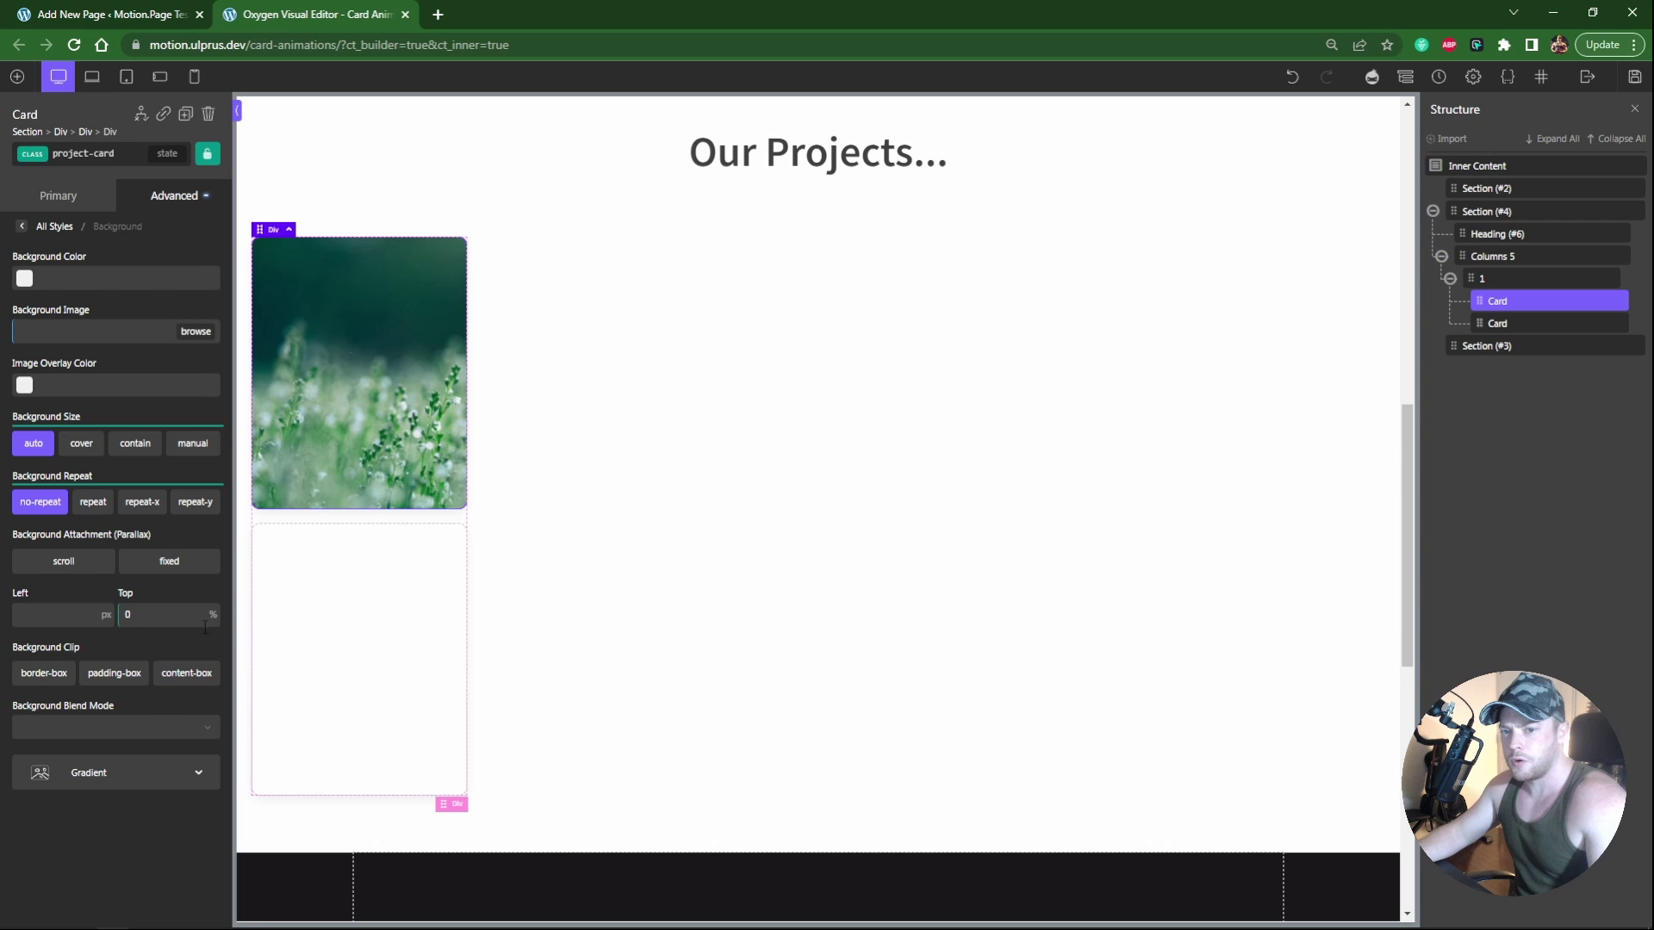
scroll(664, 575, up, 3)
scroll(665, 575, down, 4)
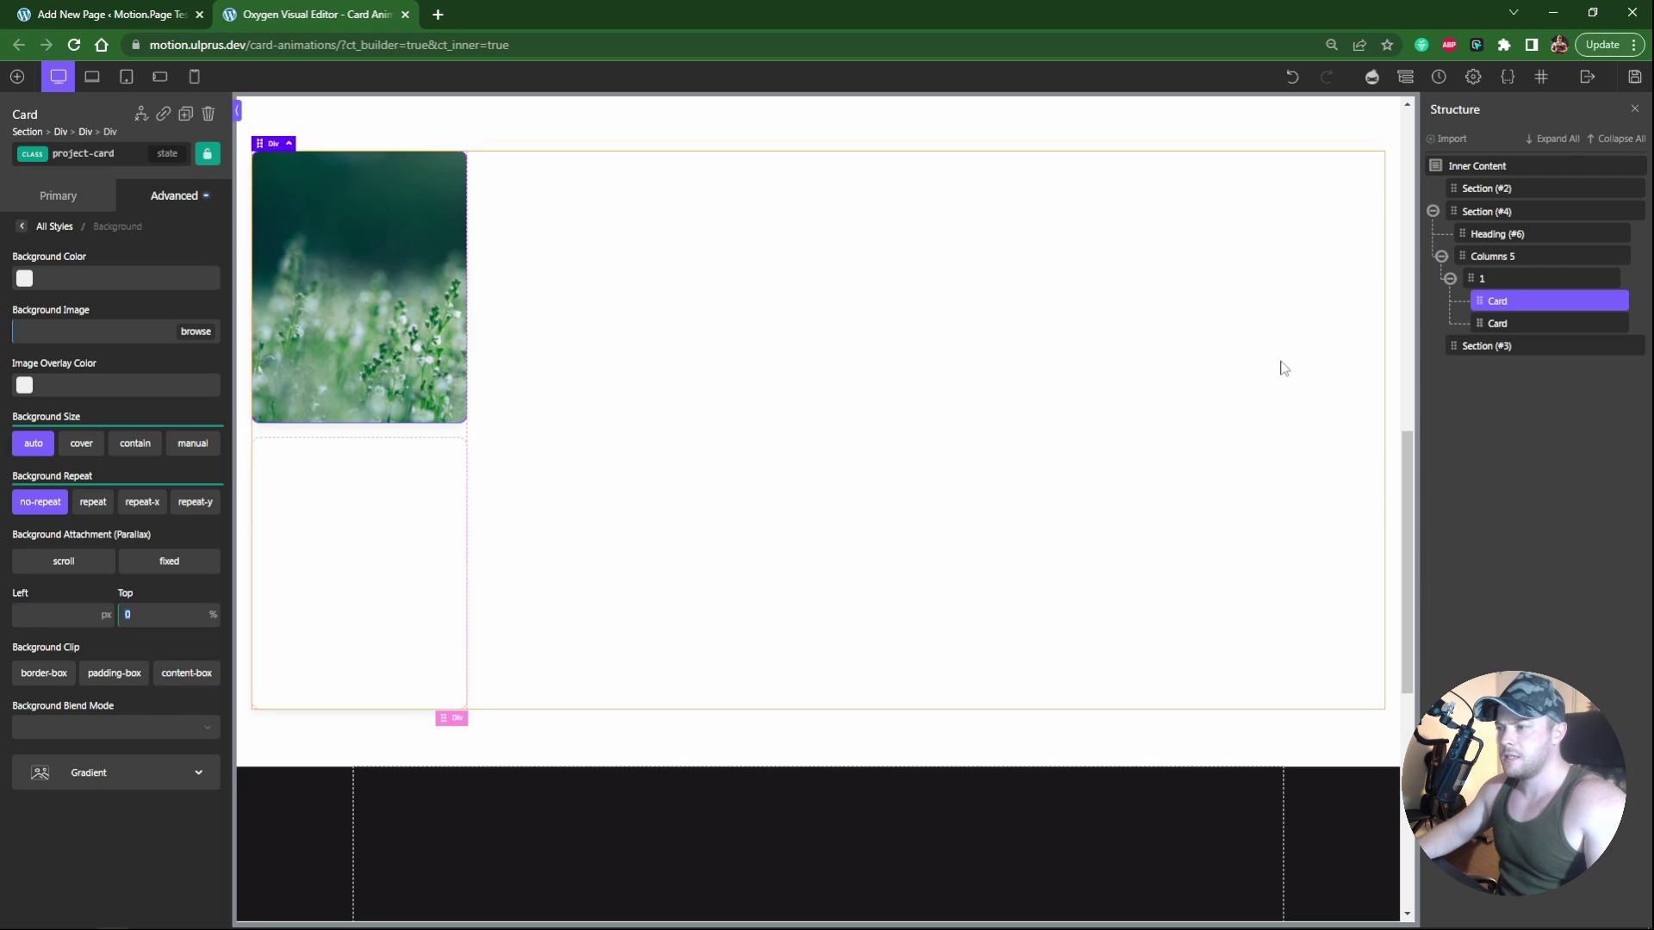
Step: Pick a background photo for column 1's second card via its ID
click(1516, 323)
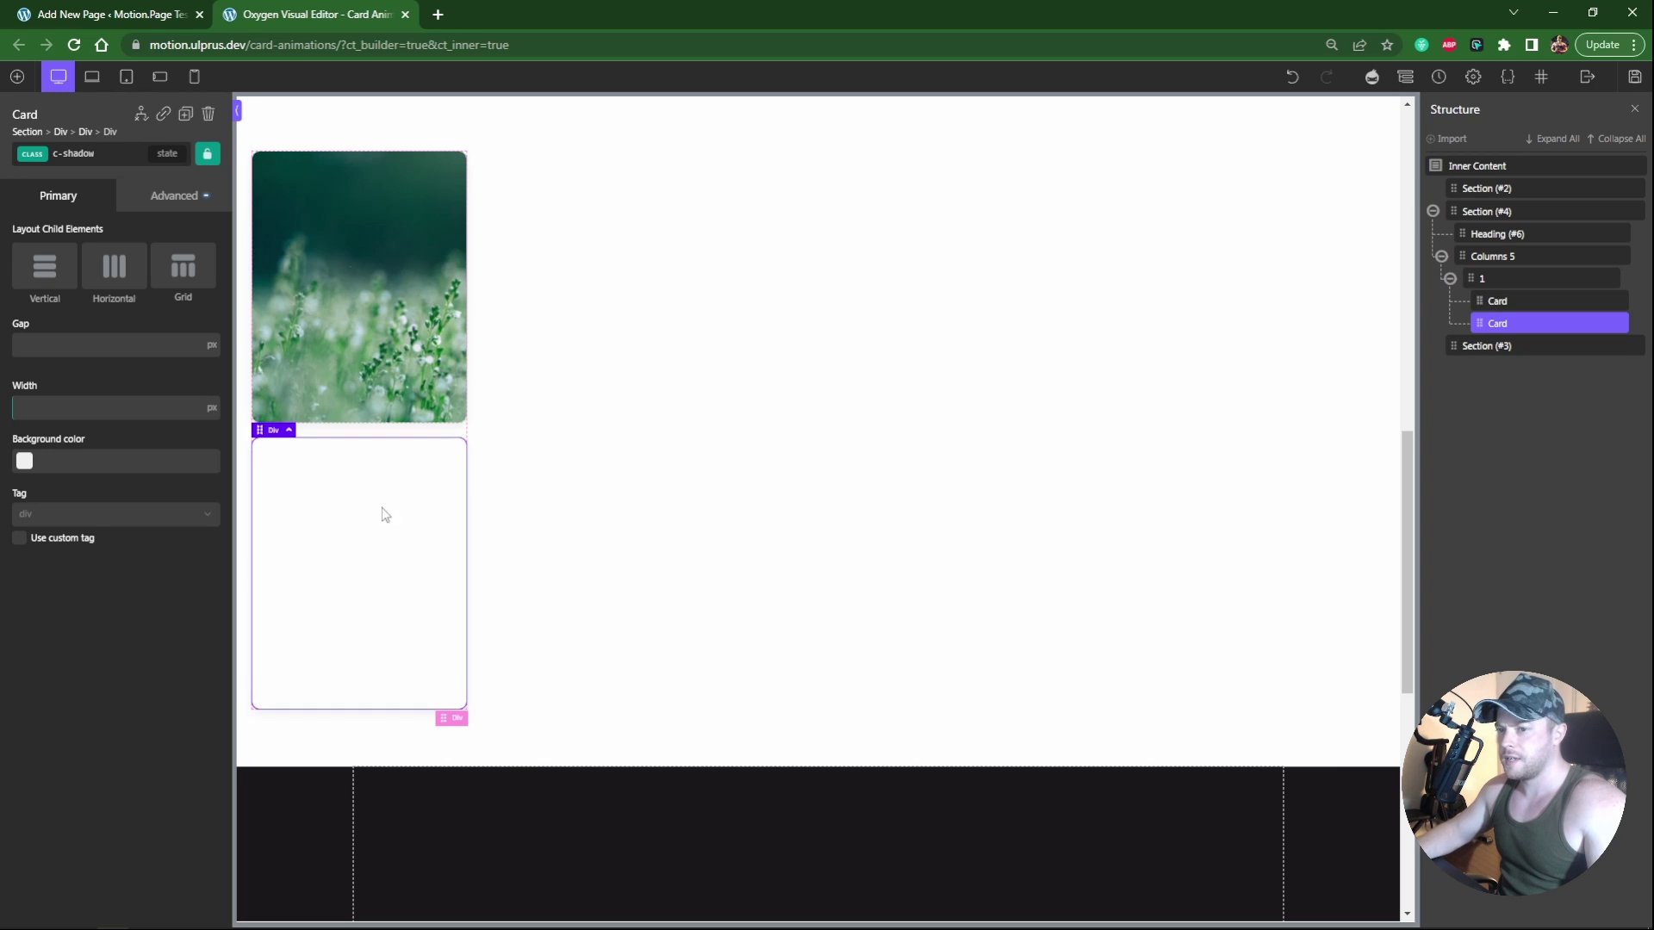
click(168, 197)
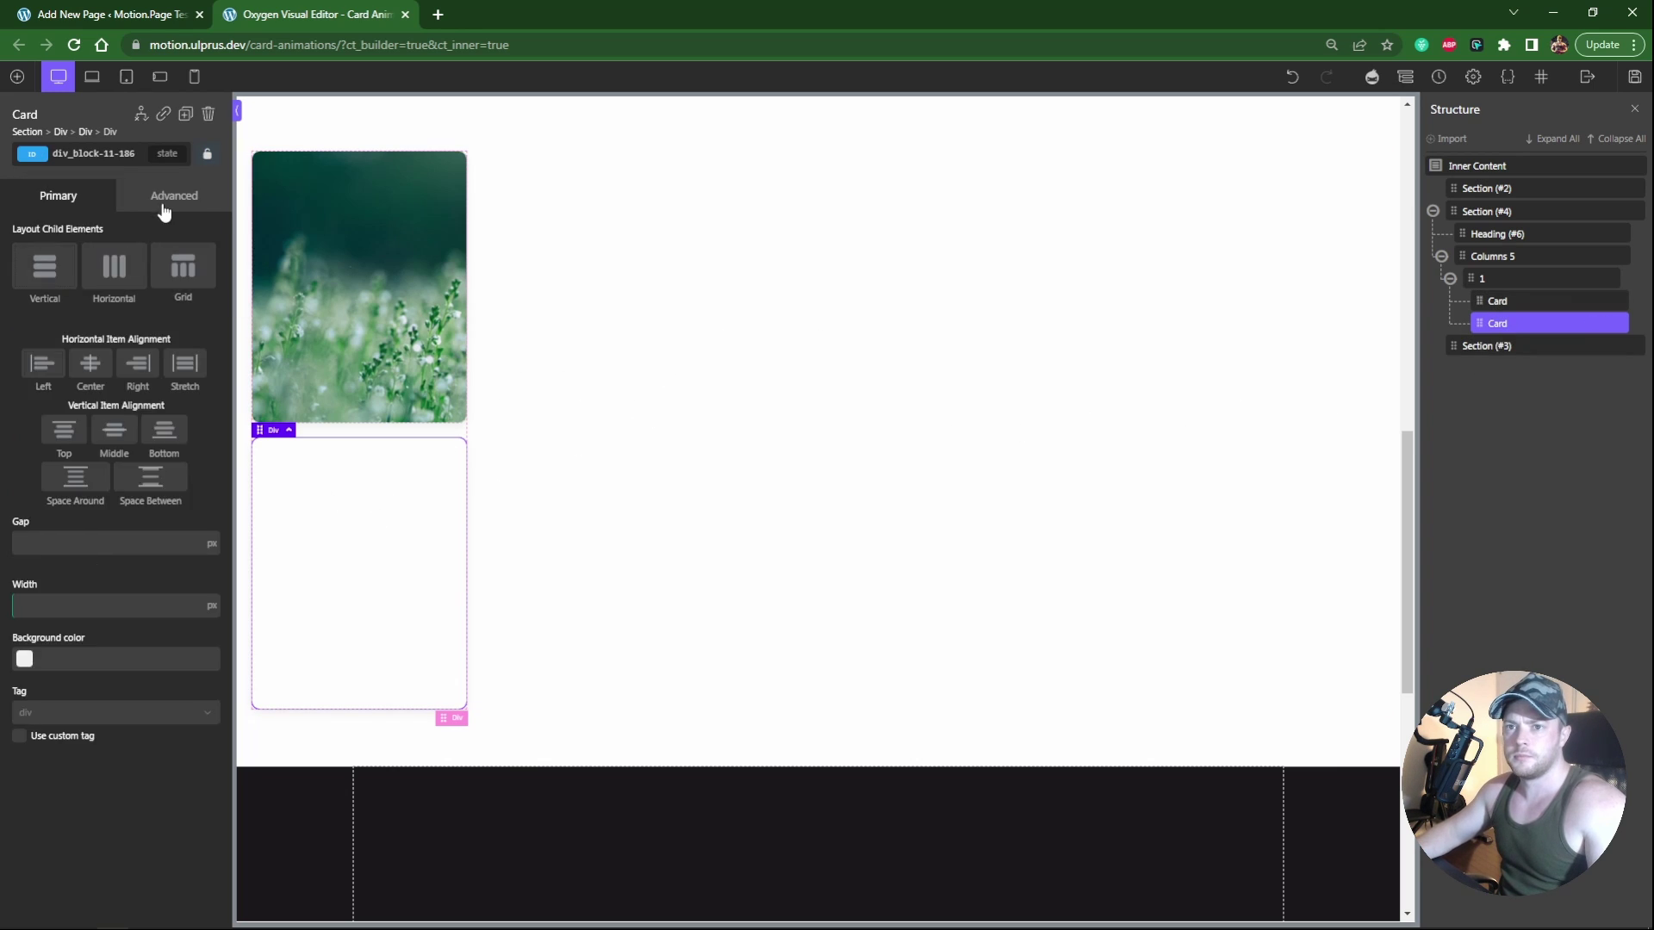
click(163, 354)
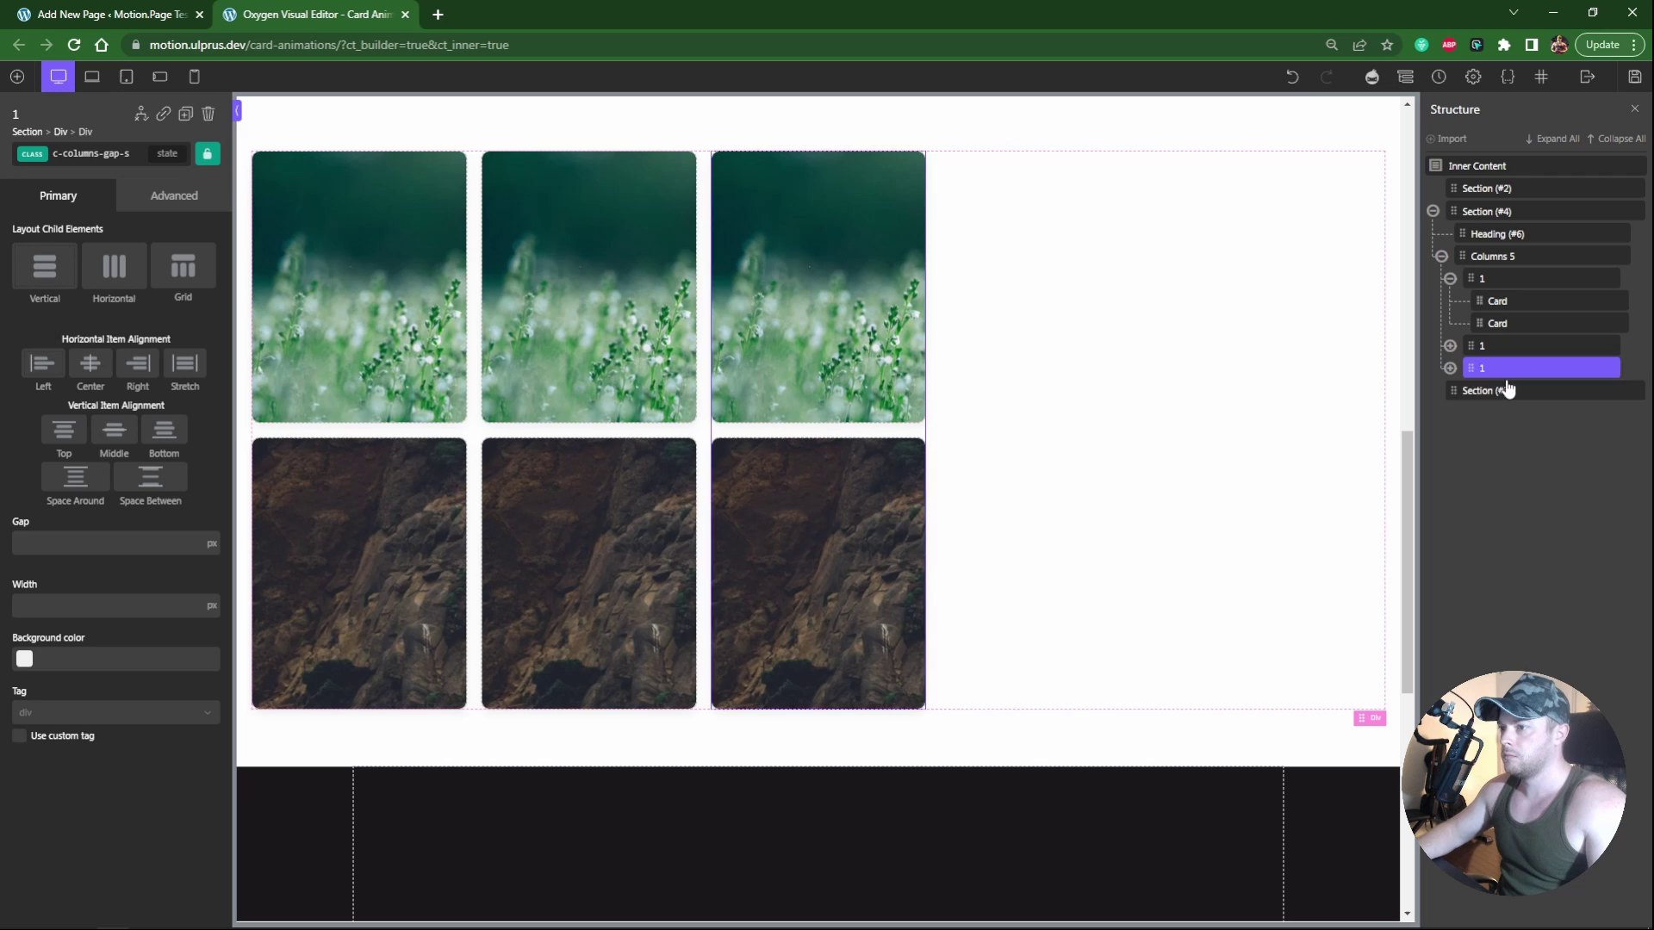
Step: Rename the duplicated columns 2, 3, 4 and 5
text(2)
double_click(1544, 370)
text(3)
double_click(1497, 391)
text(4)
double_click(1499, 413)
text(5)
key(Return)
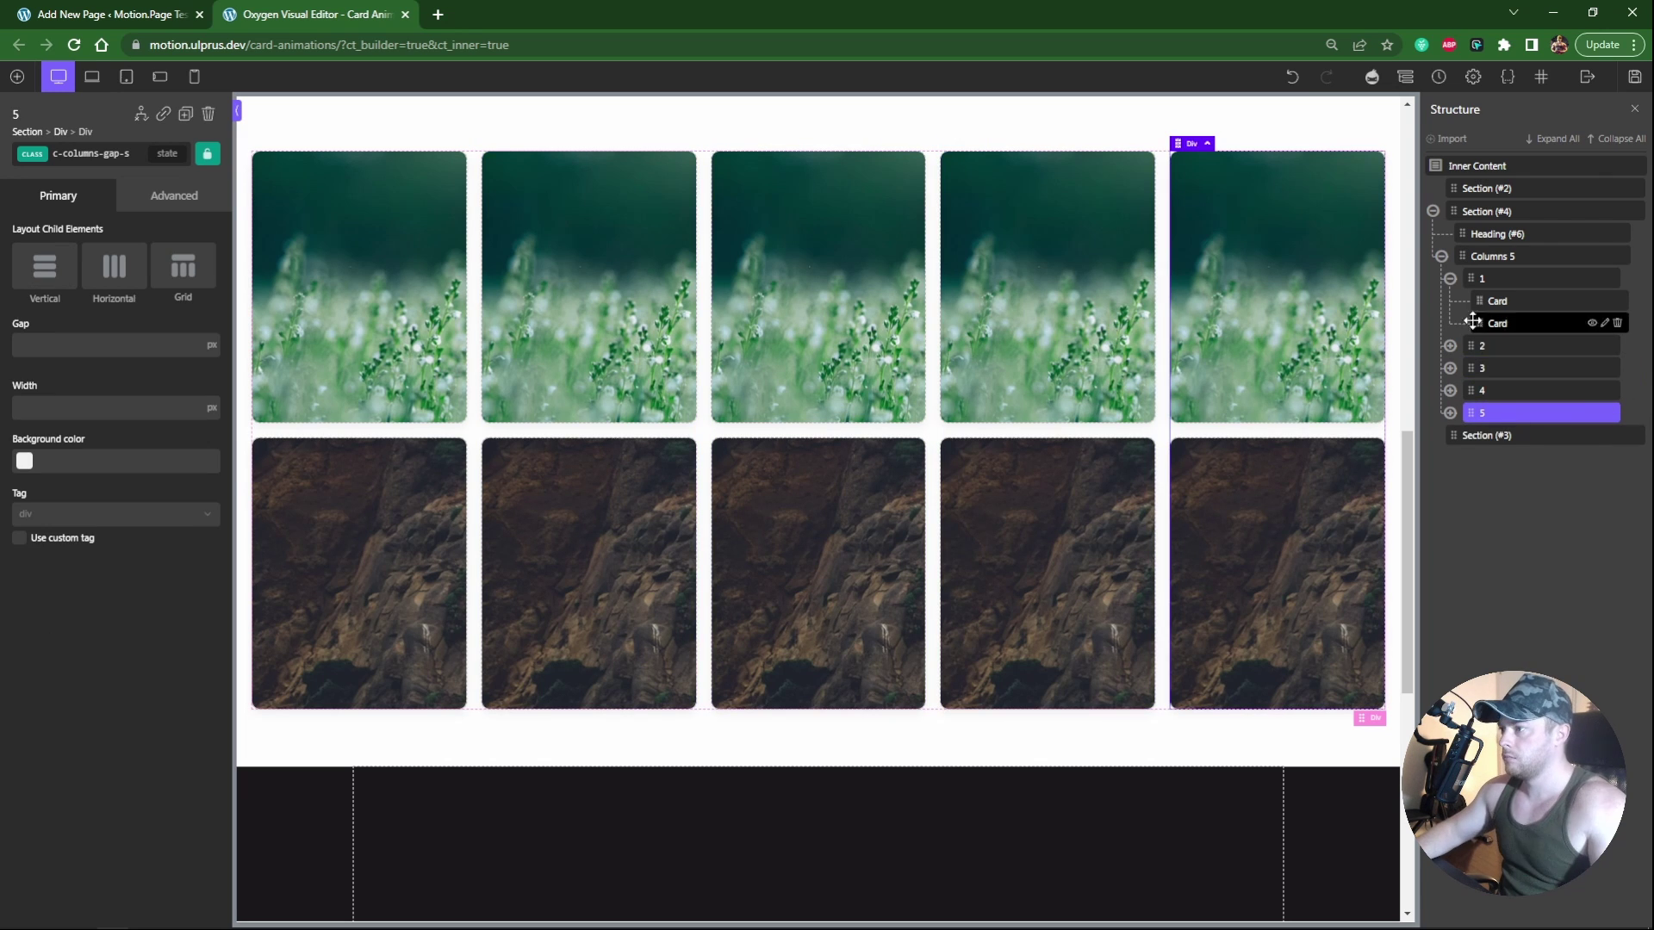
Step: Set cloud, sky, forest and mountain photos on the cards in columns 2–4
click(1505, 310)
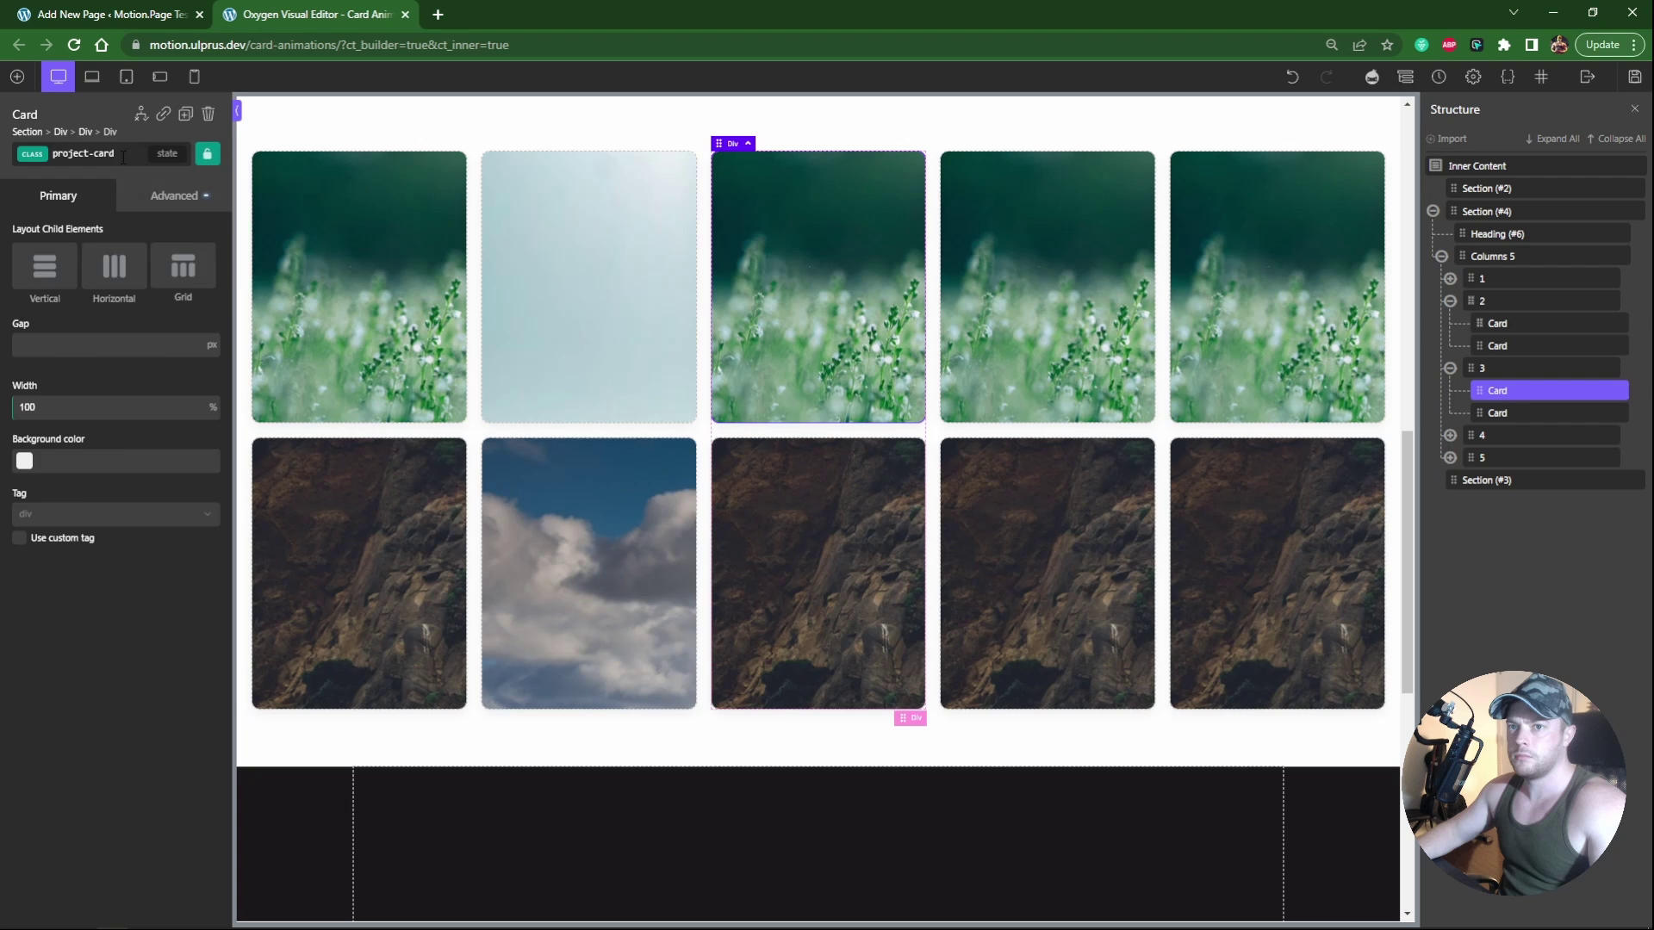
click(648, 344)
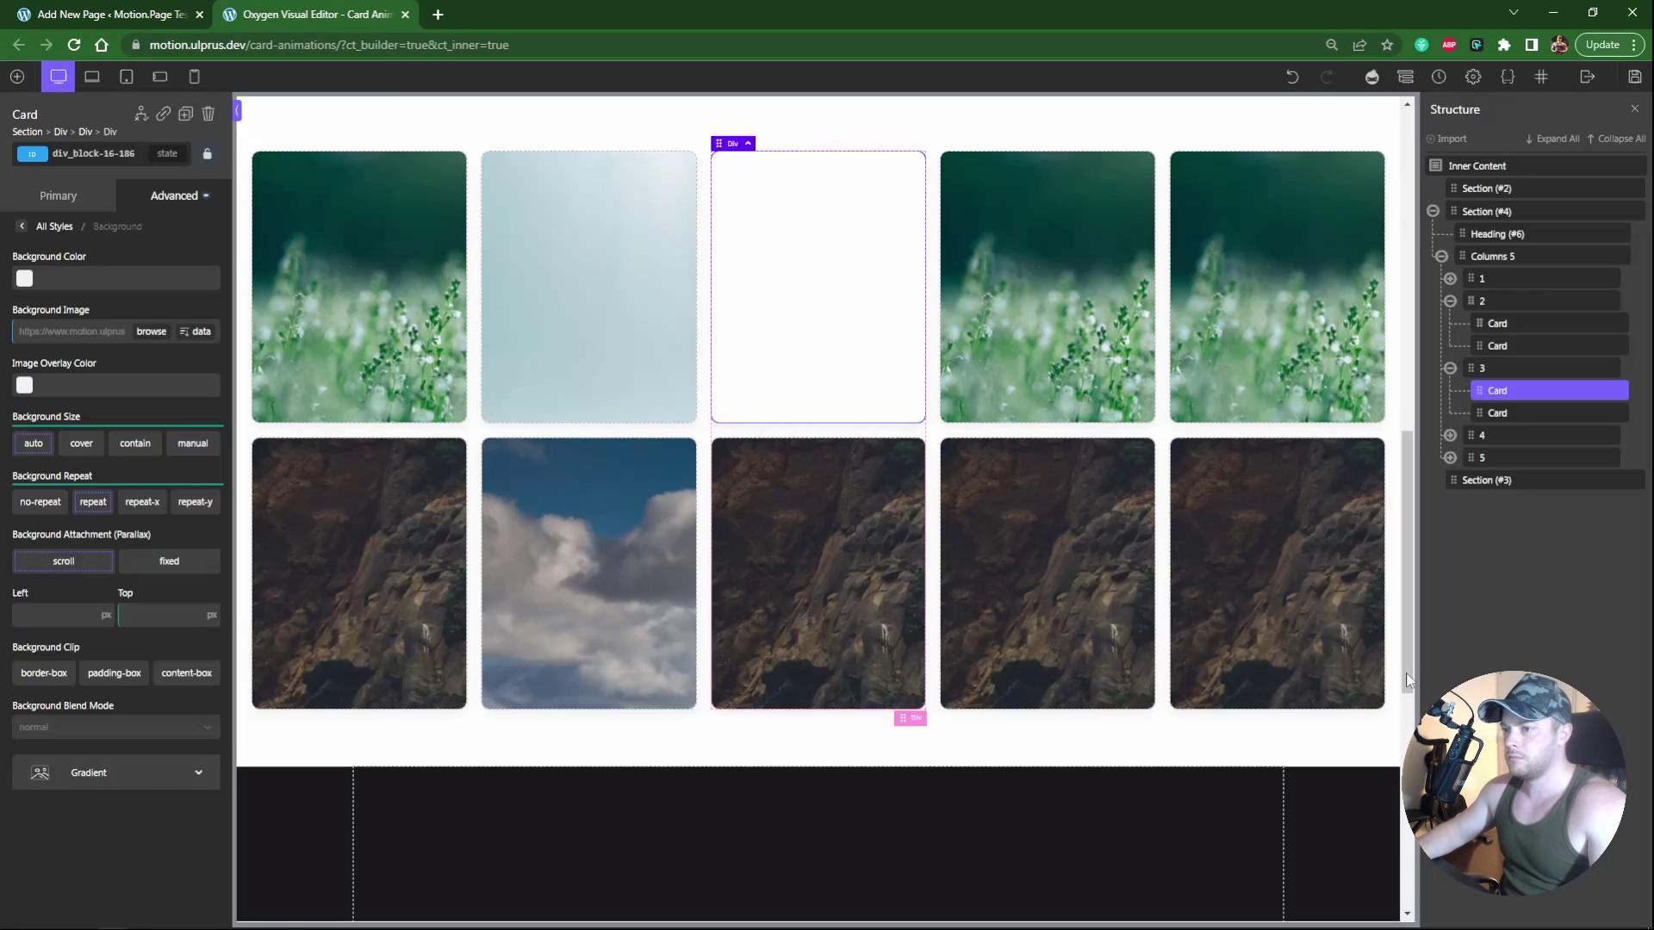
click(810, 531)
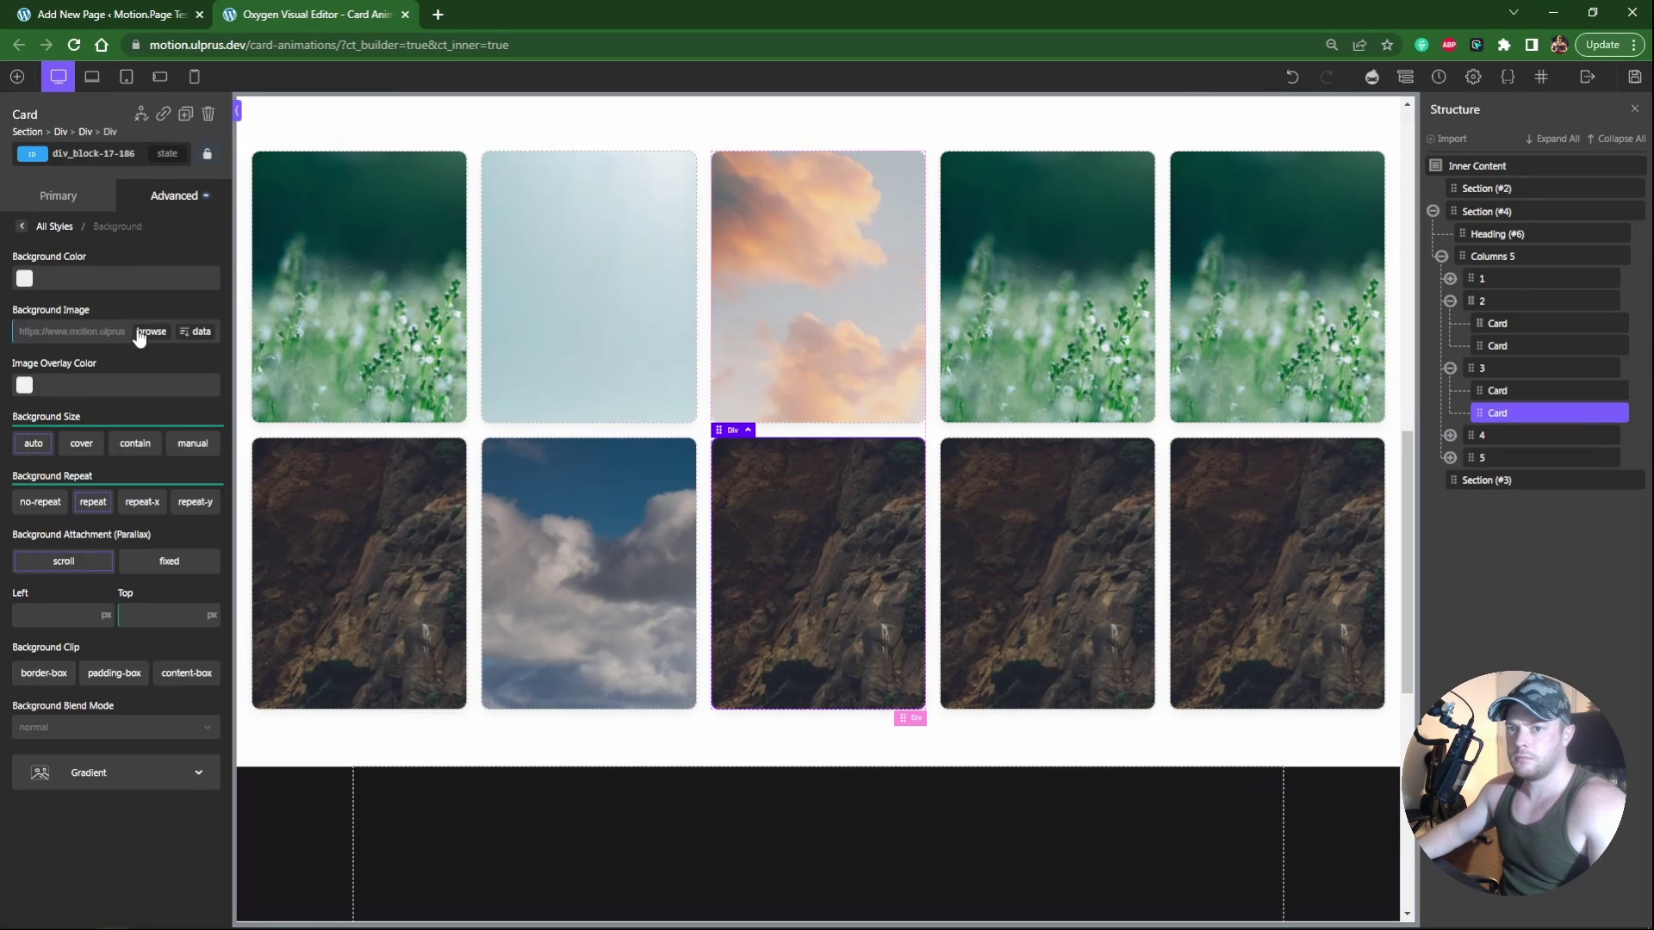
click(150, 331)
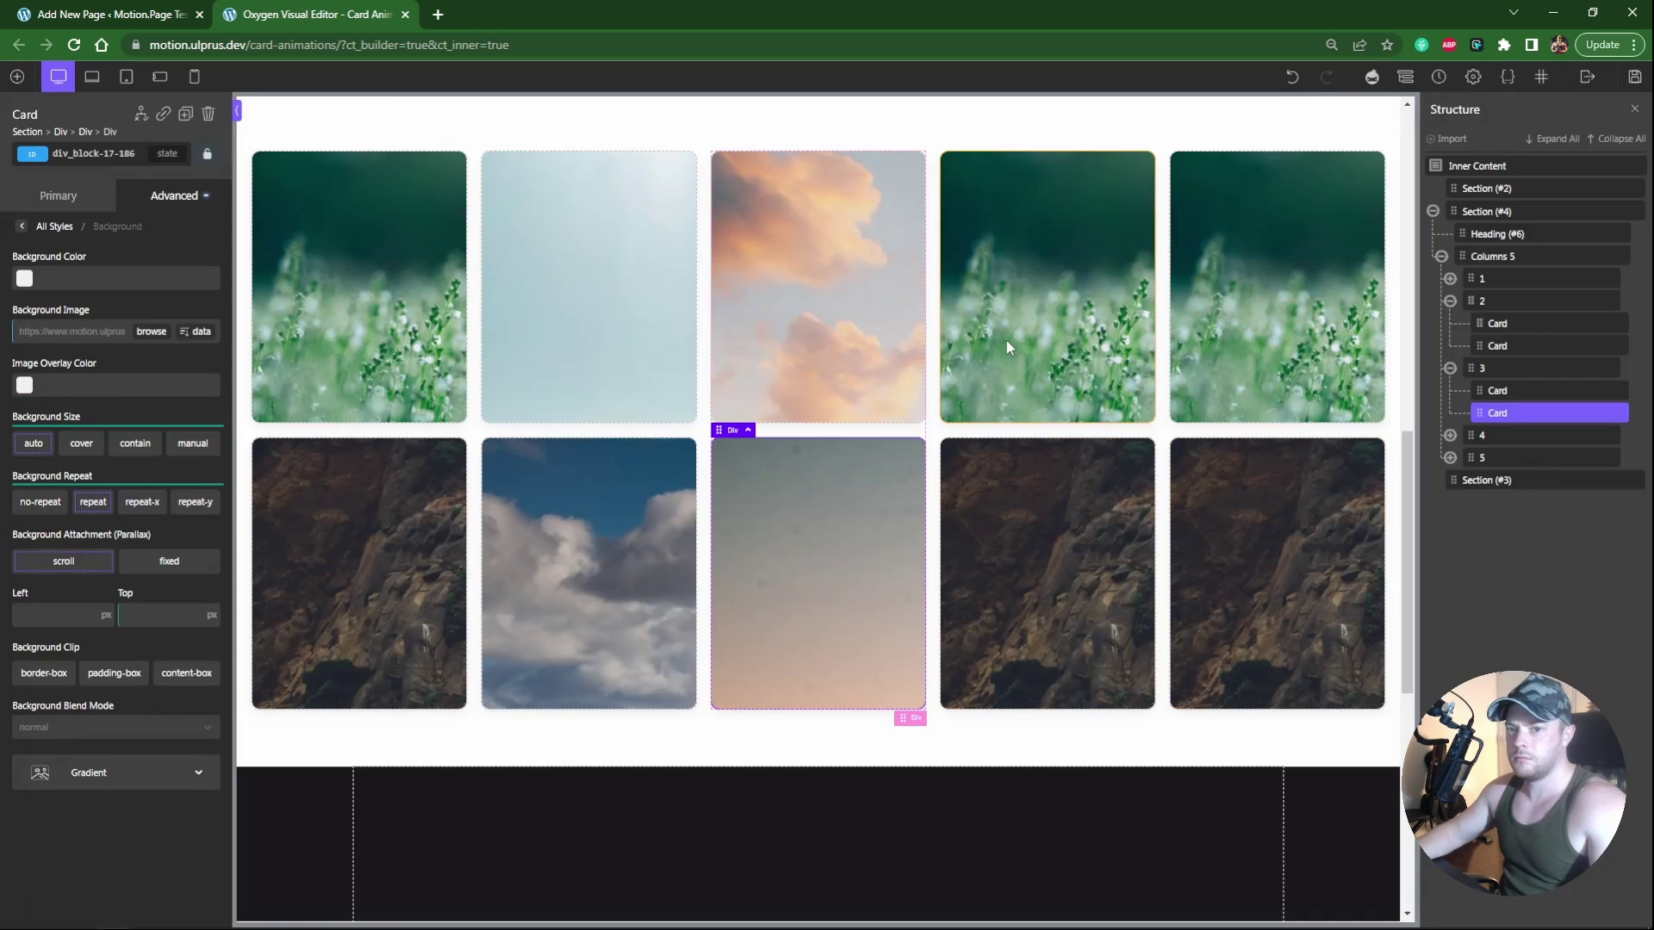
click(1006, 340)
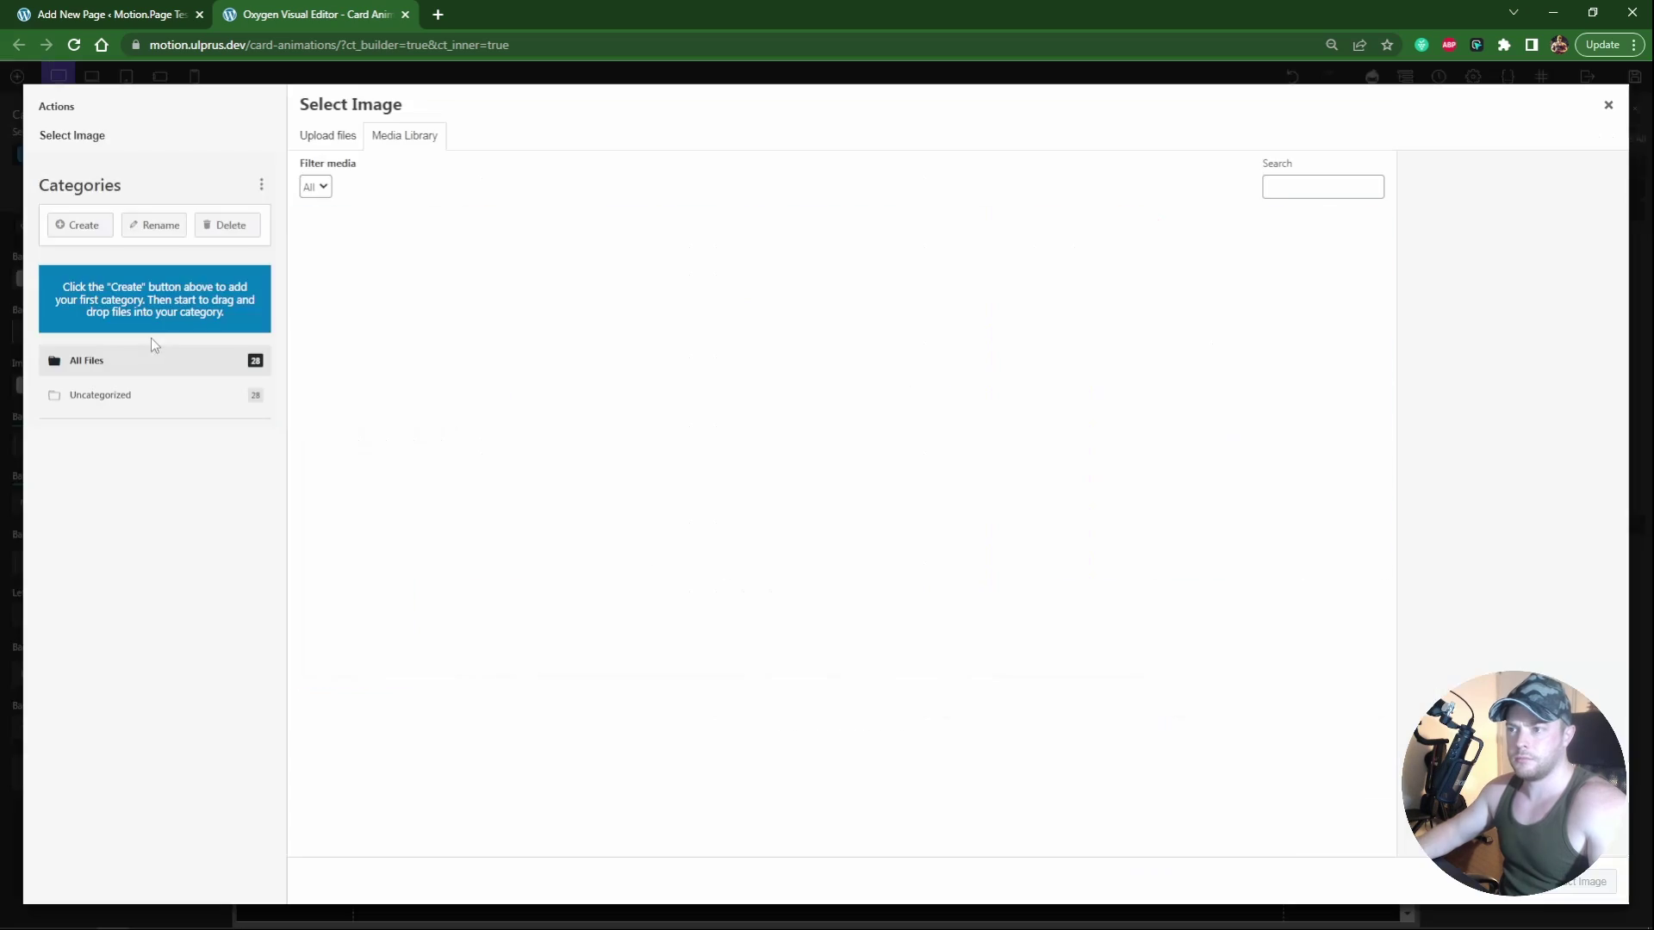
click(1085, 268)
click(1601, 890)
click(1041, 565)
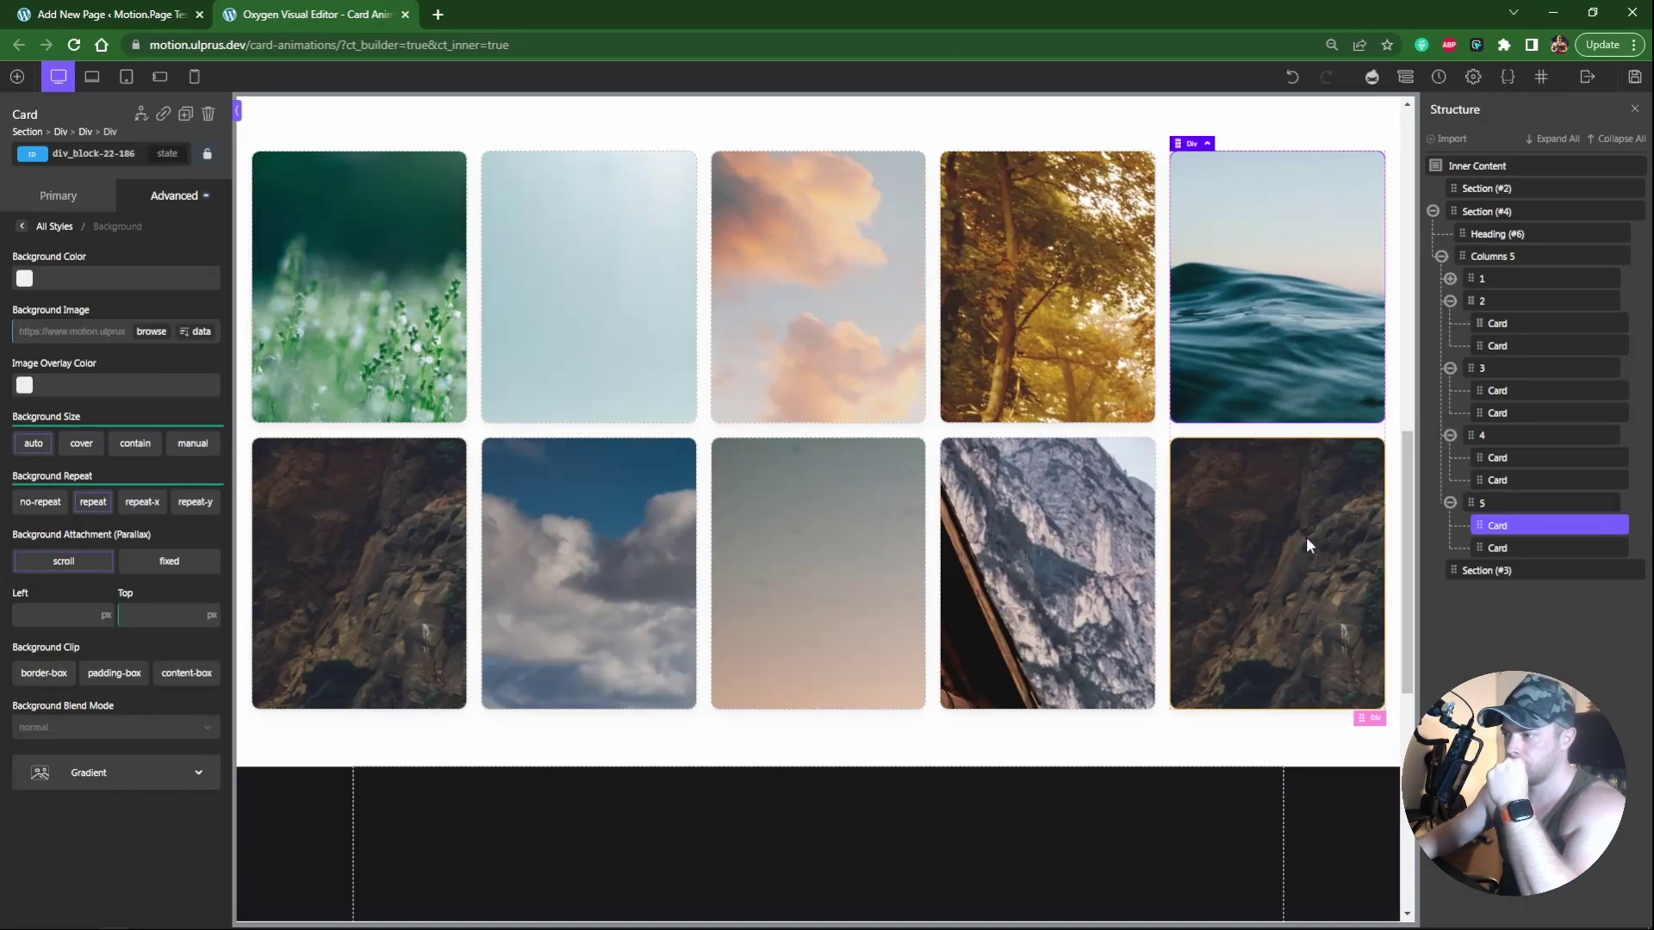
Step: Give column 5's cards the ocean and red rock photos
click(1306, 543)
click(156, 335)
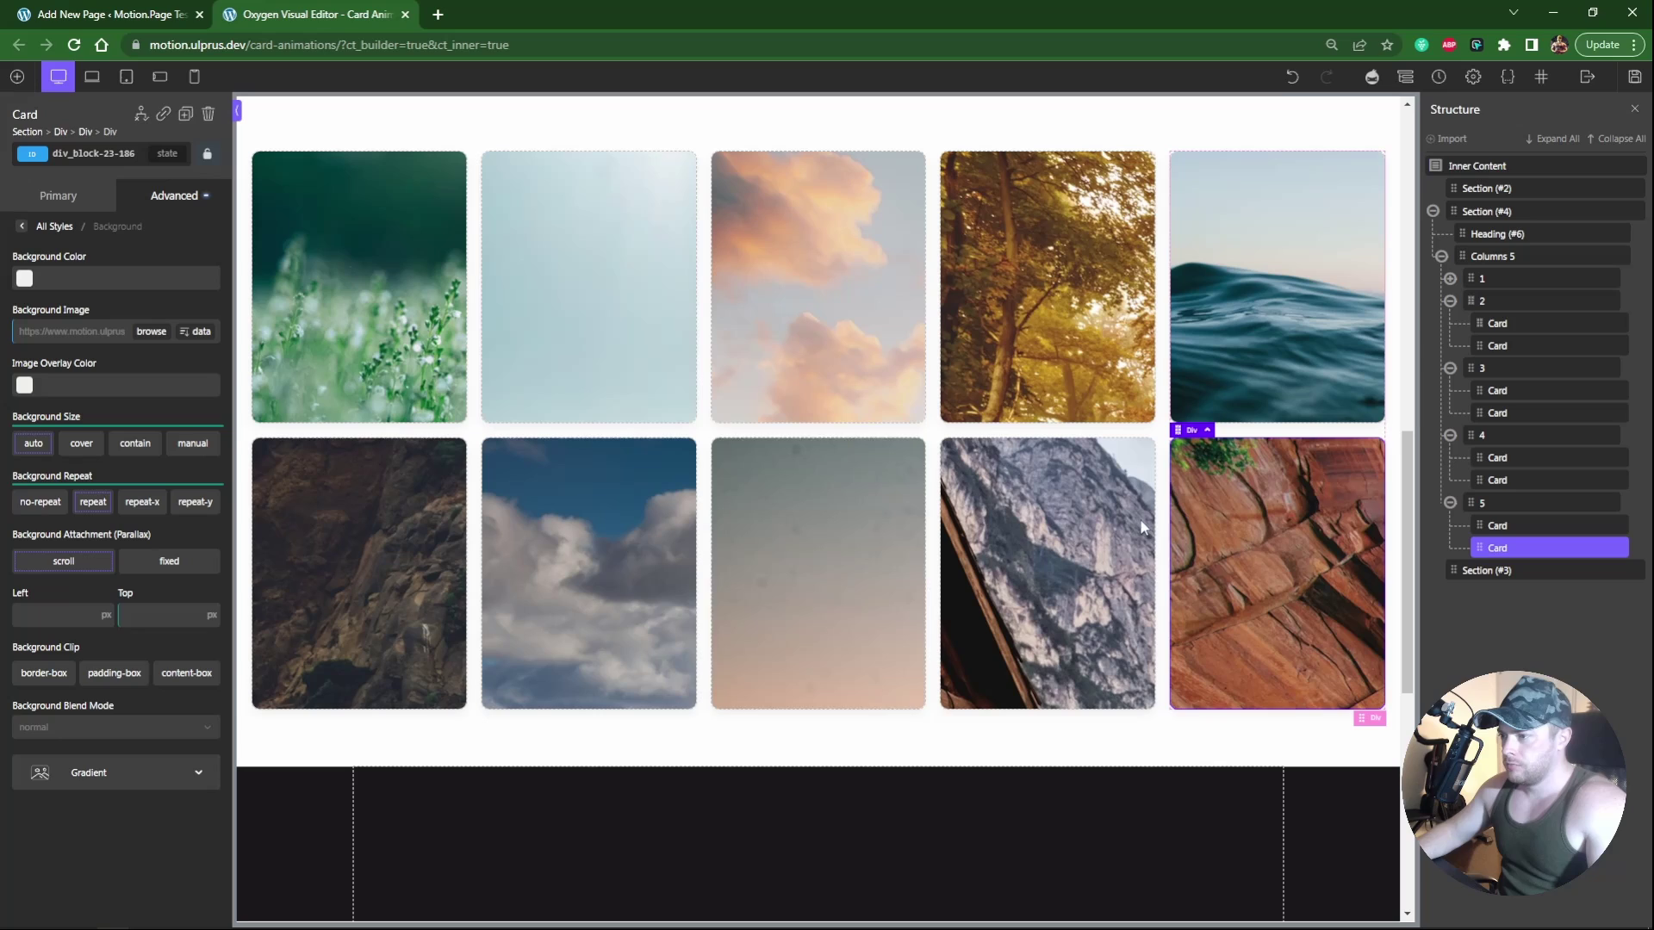
click(190, 444)
click(190, 443)
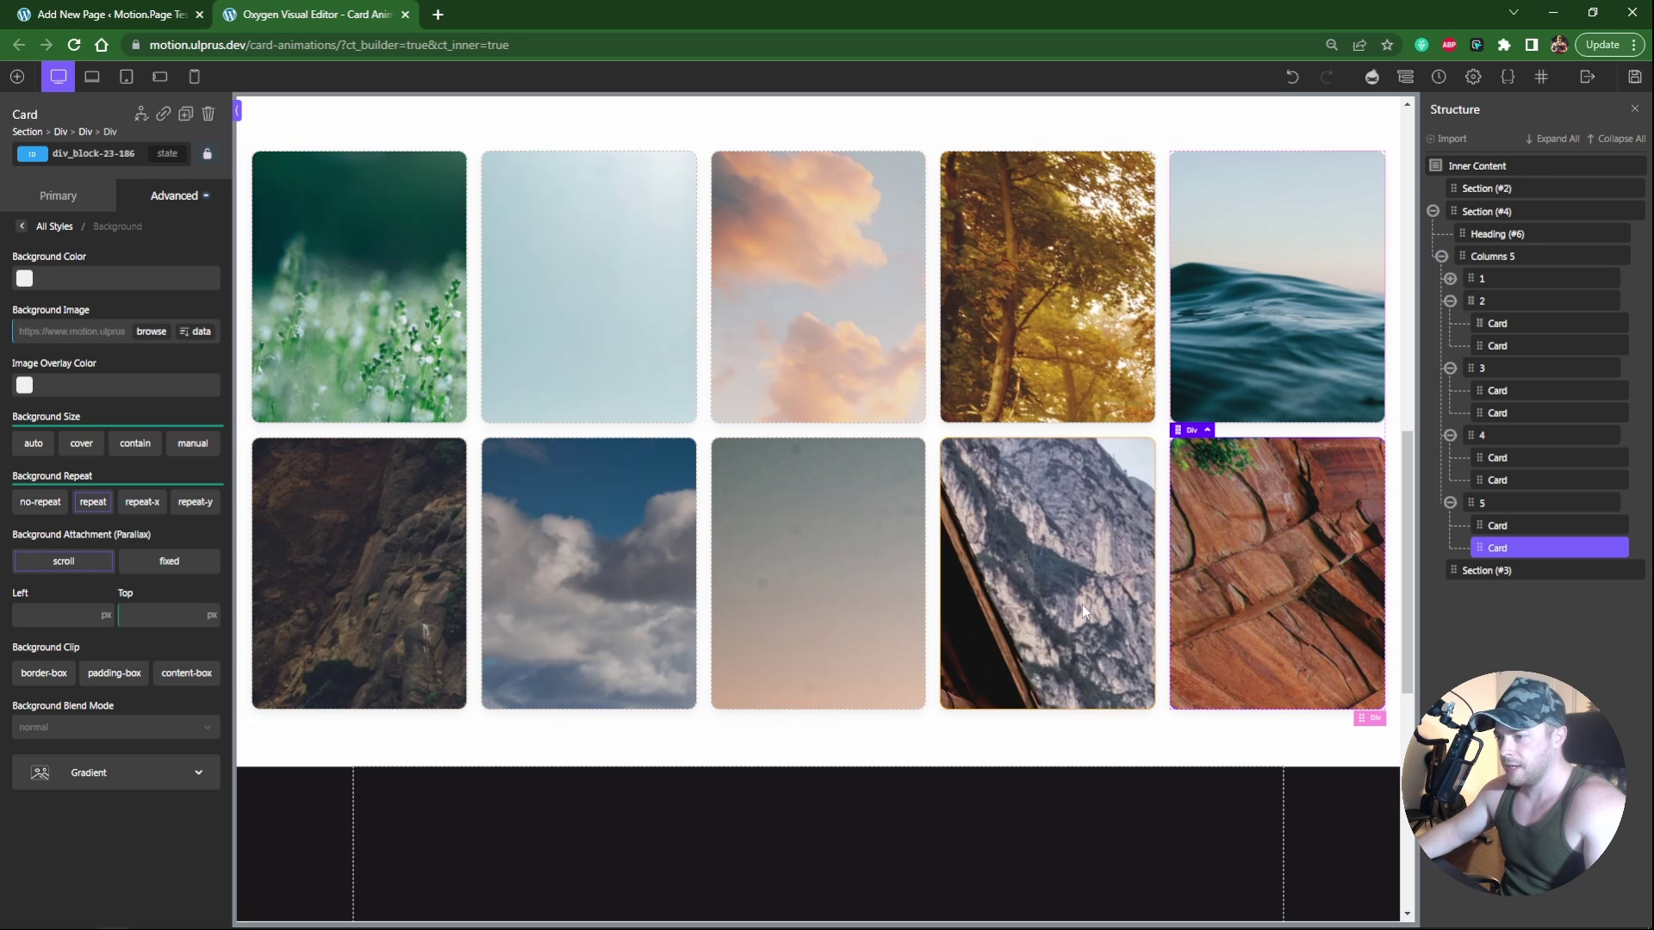
Step: Give the first project card's background a manual size with a 450 image height
click(360, 345)
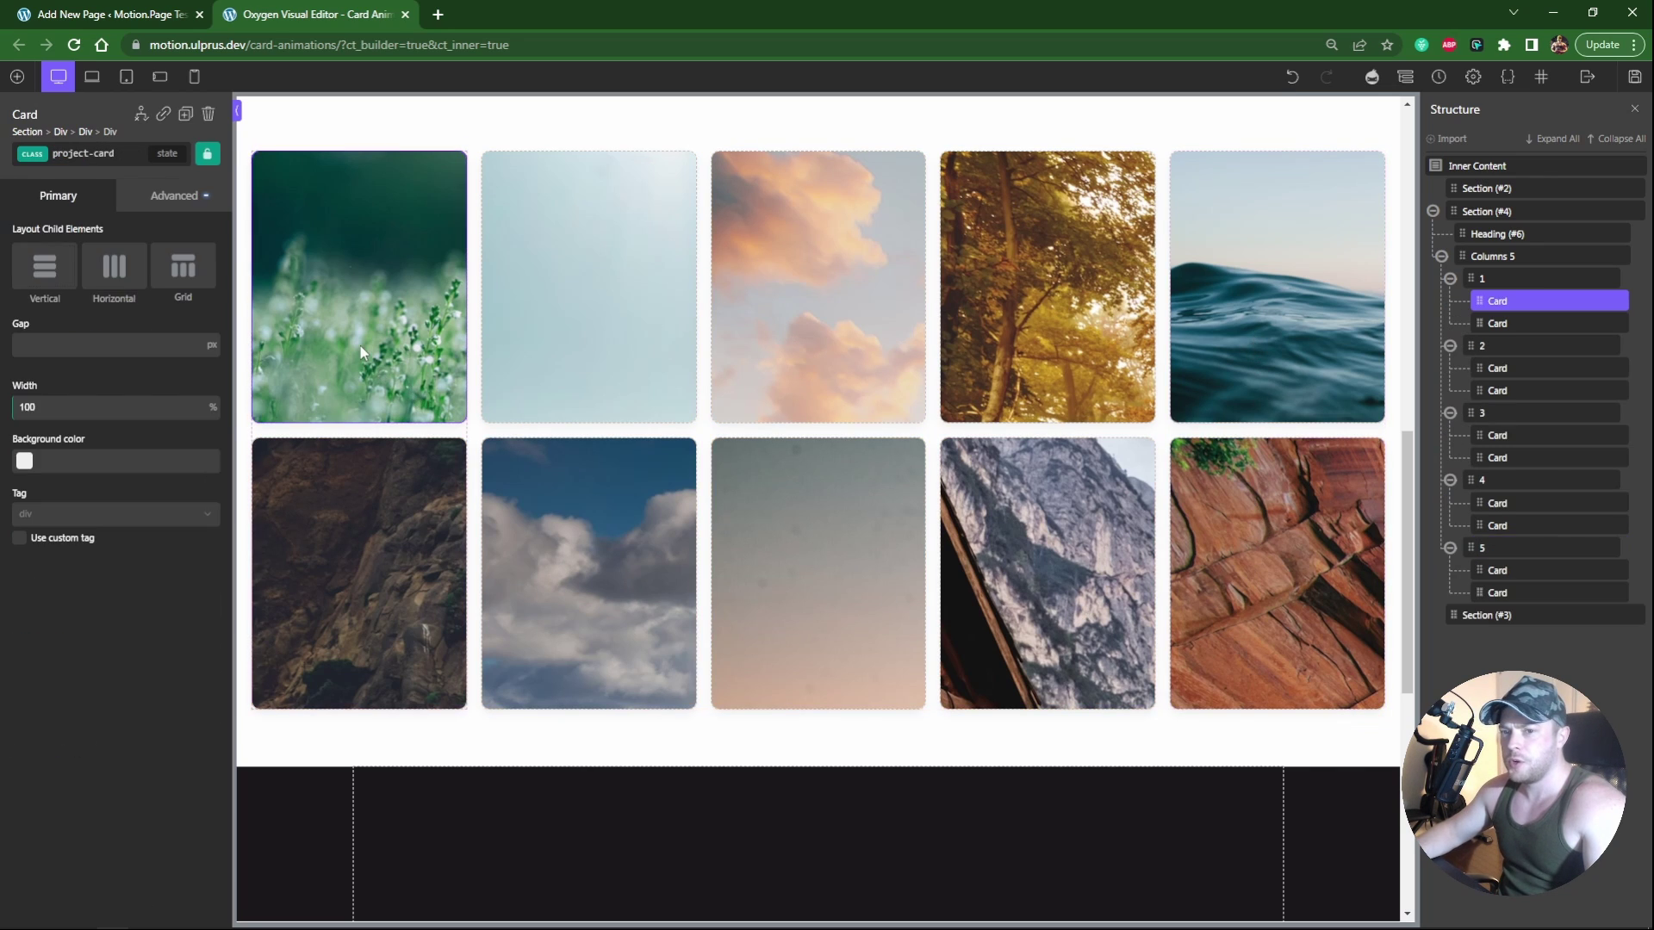
click(164, 195)
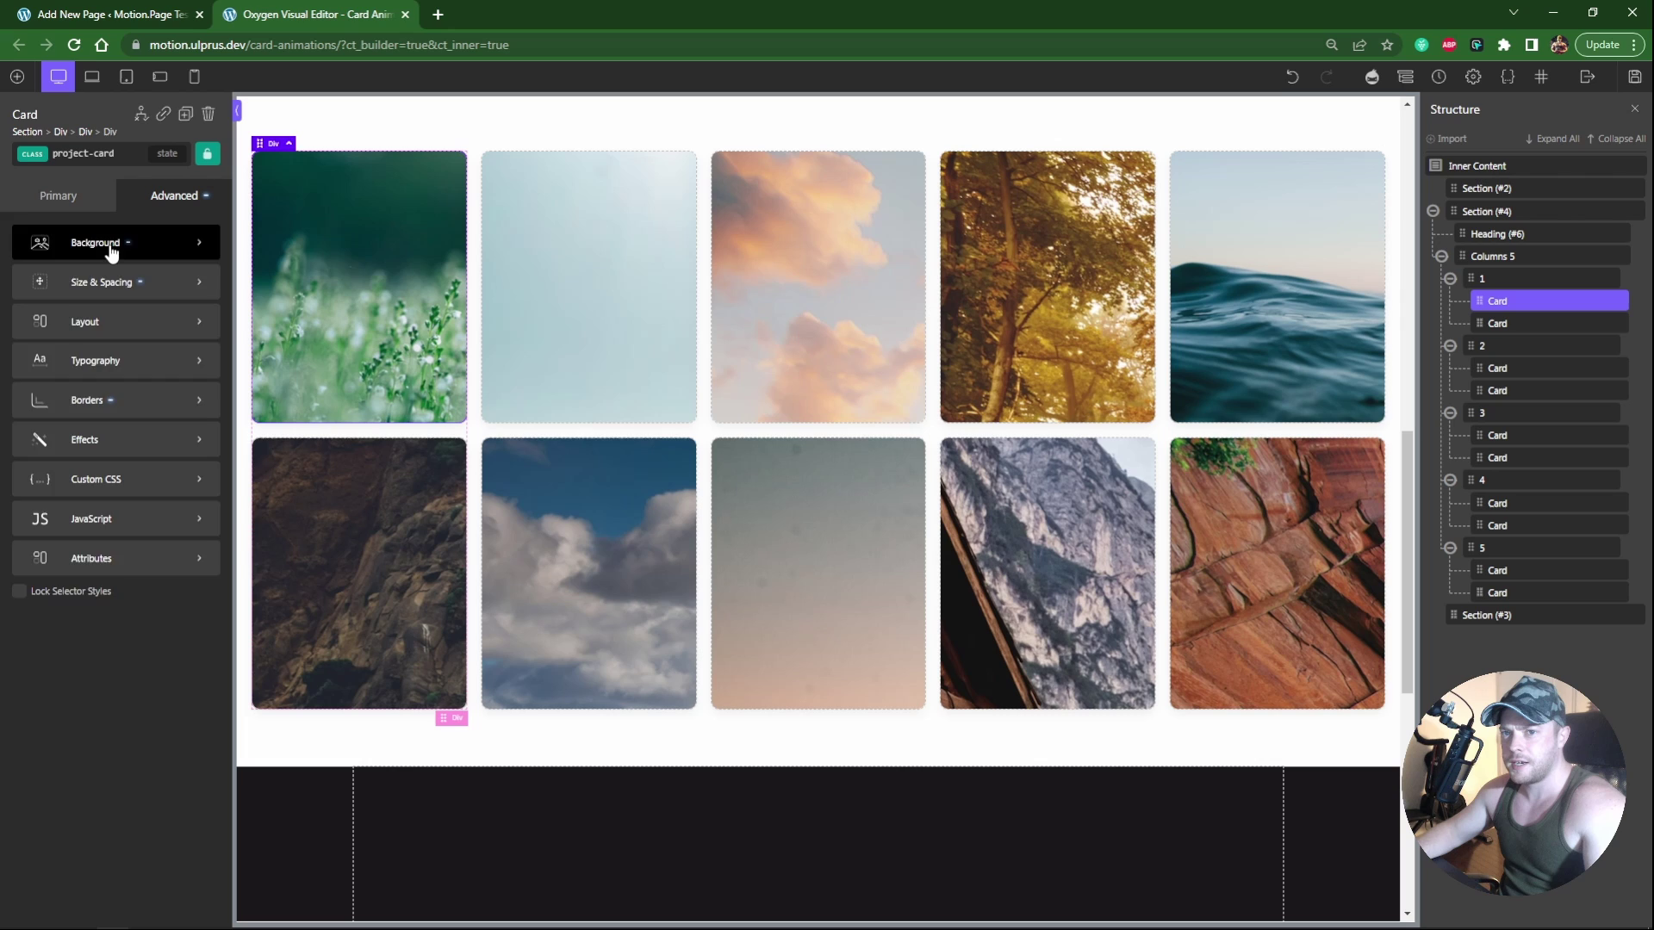
click(111, 248)
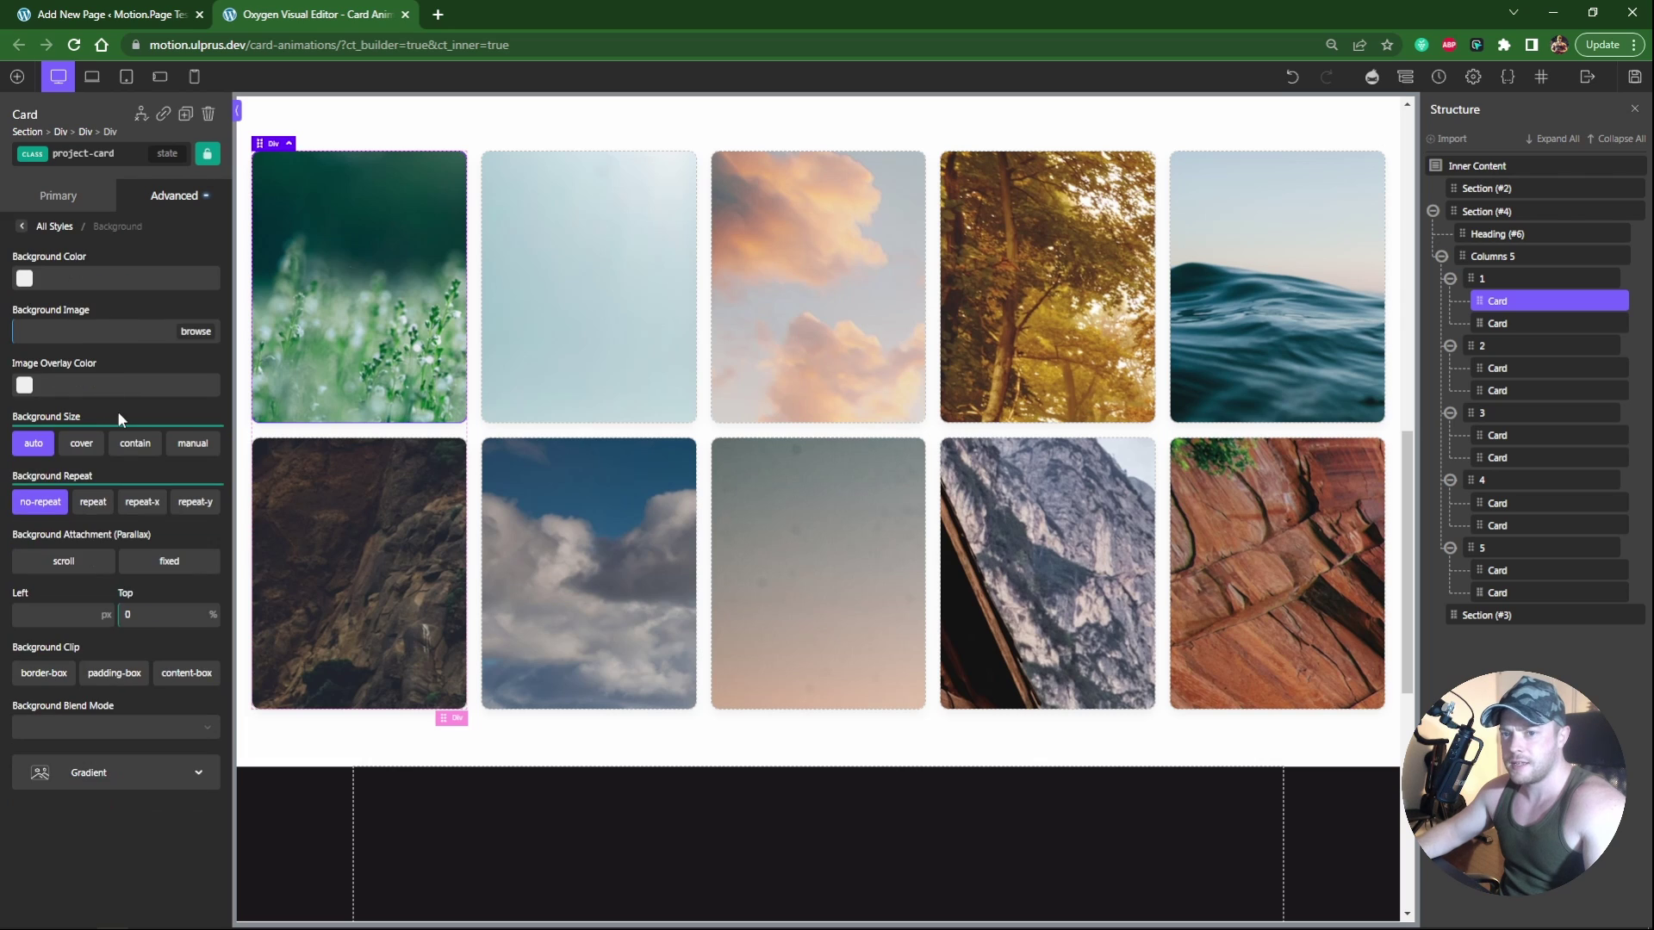
click(196, 444)
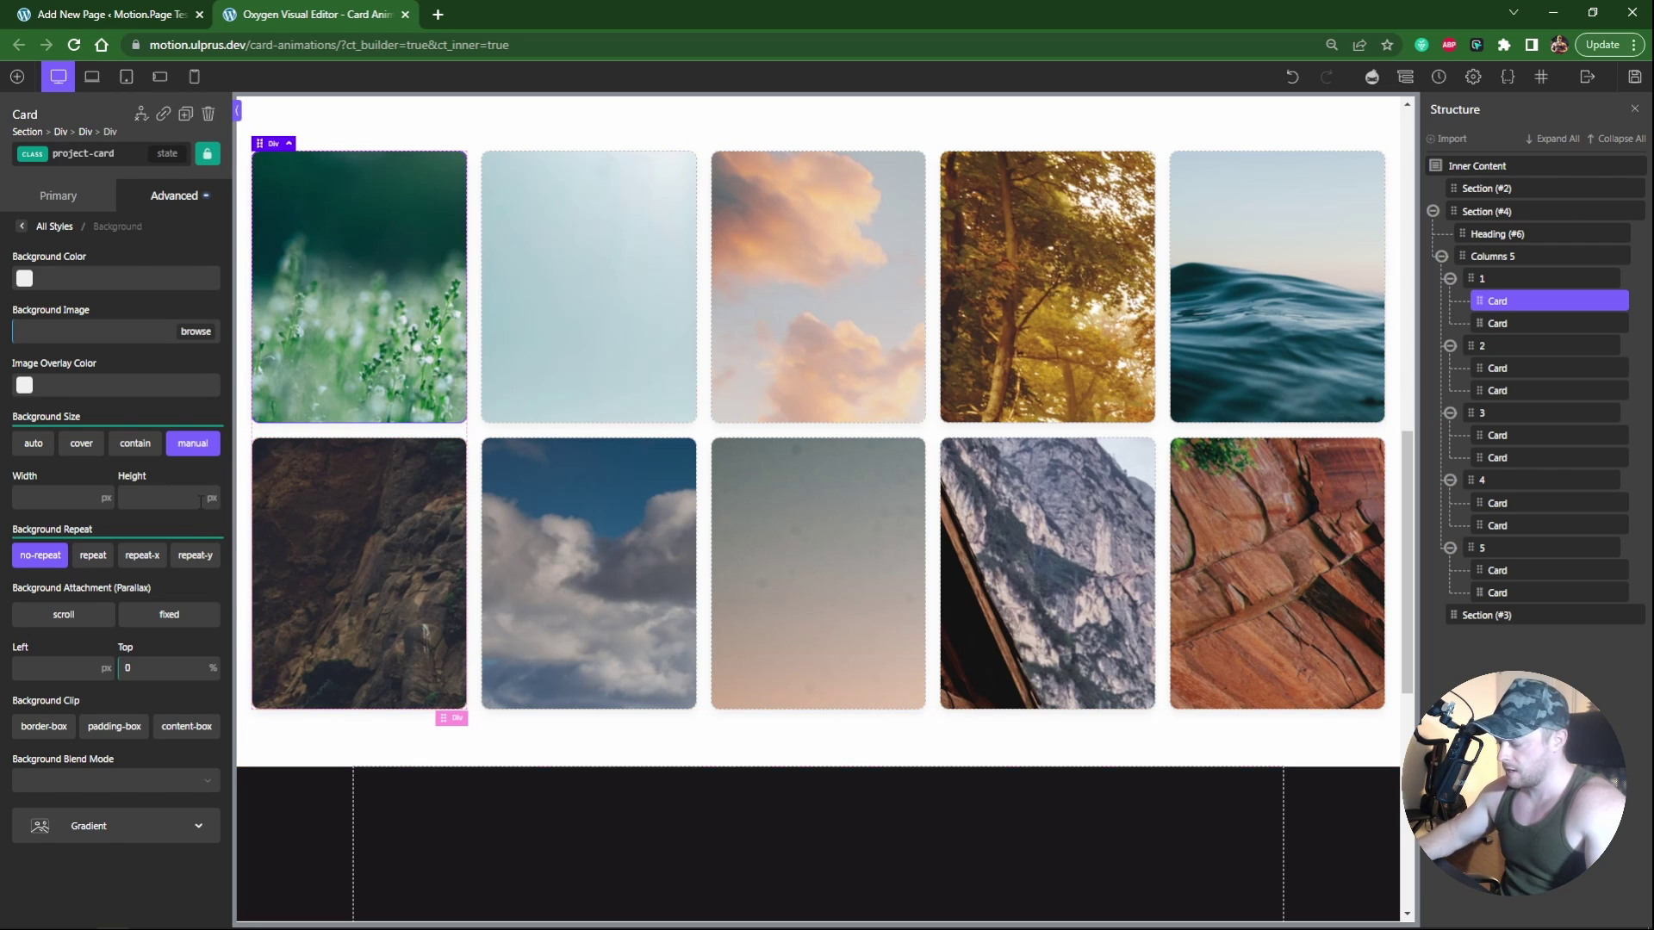
click(201, 501)
text(450)
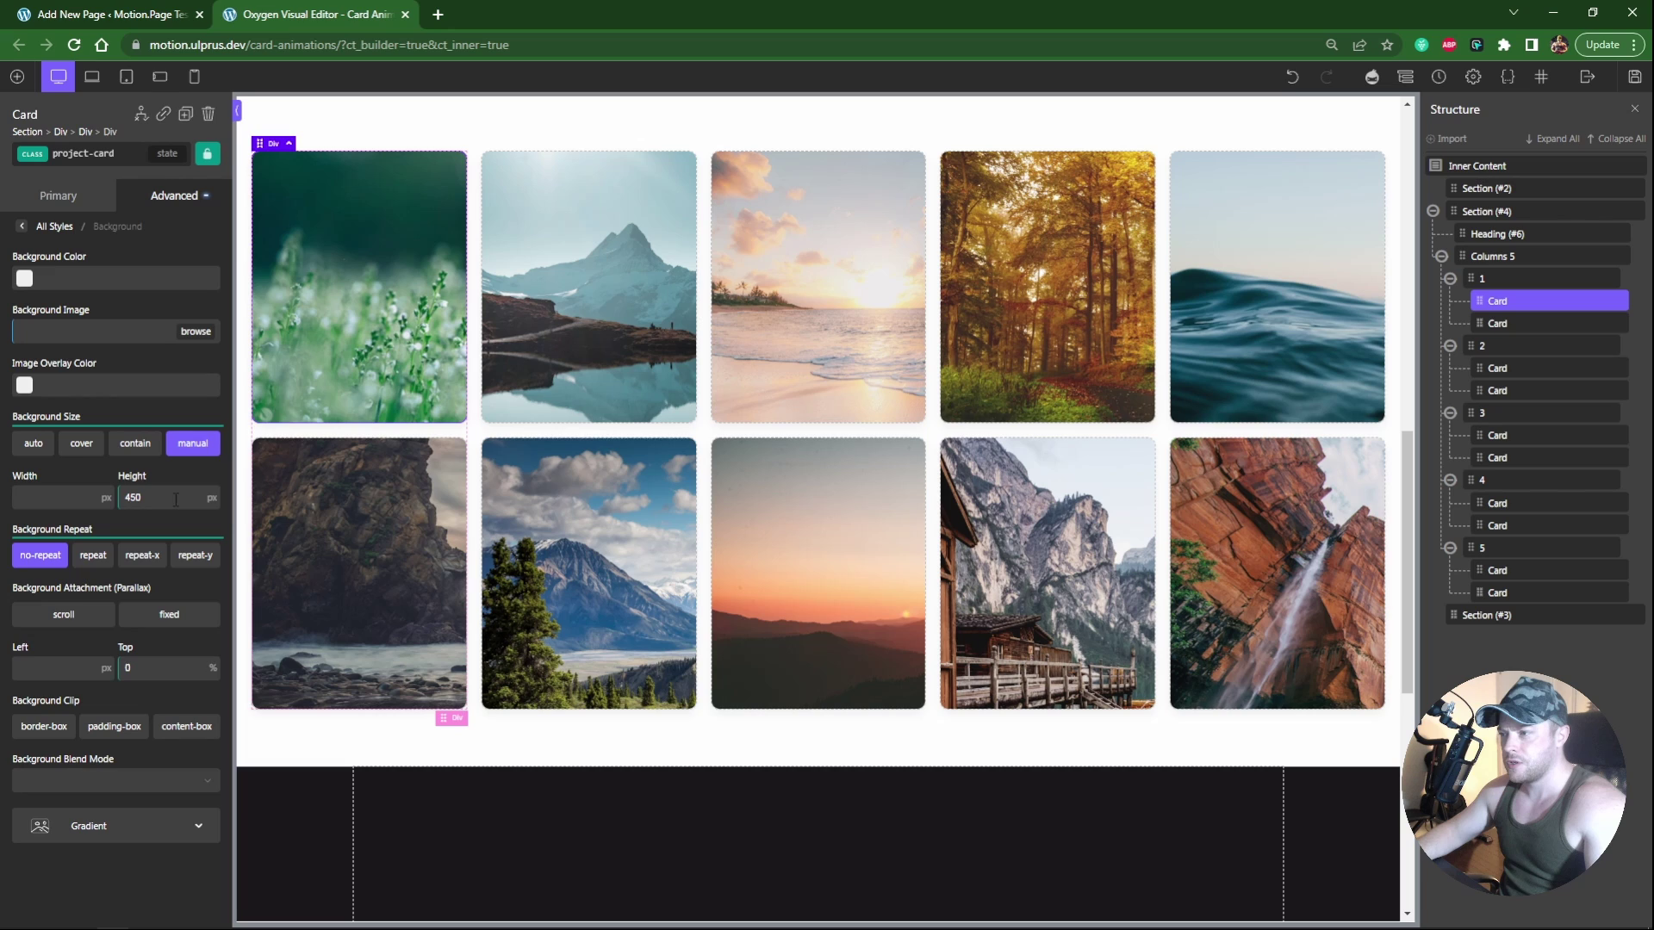
mouse_move(109, 502)
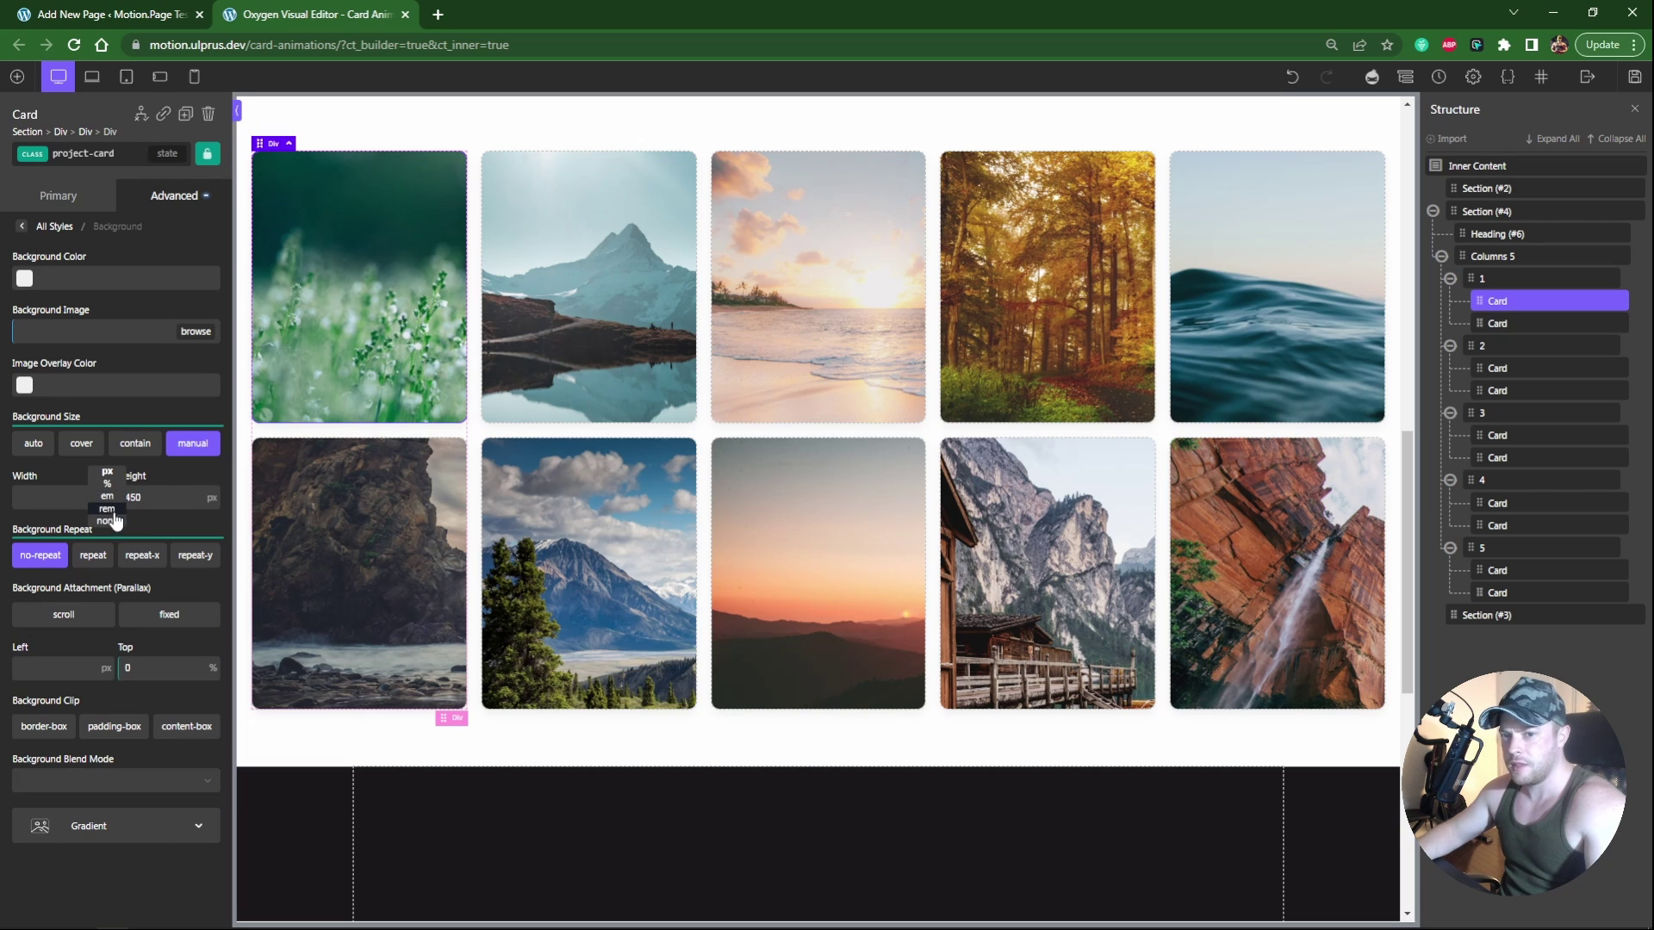
click(72, 504)
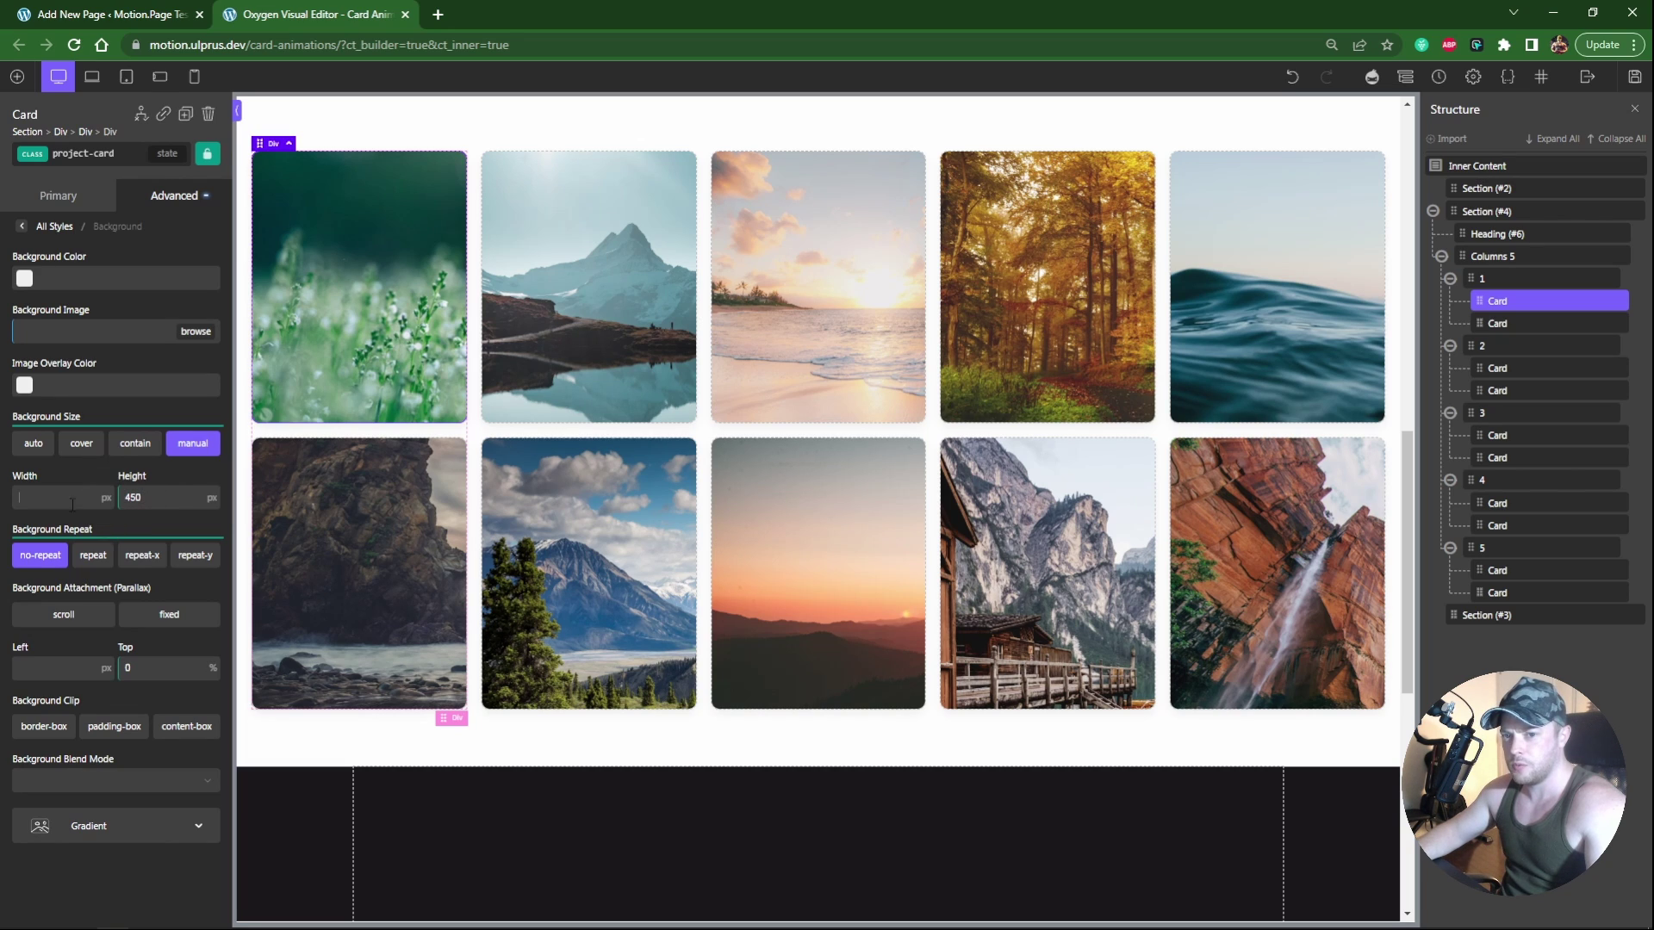
scroll(1223, 487, up, 1)
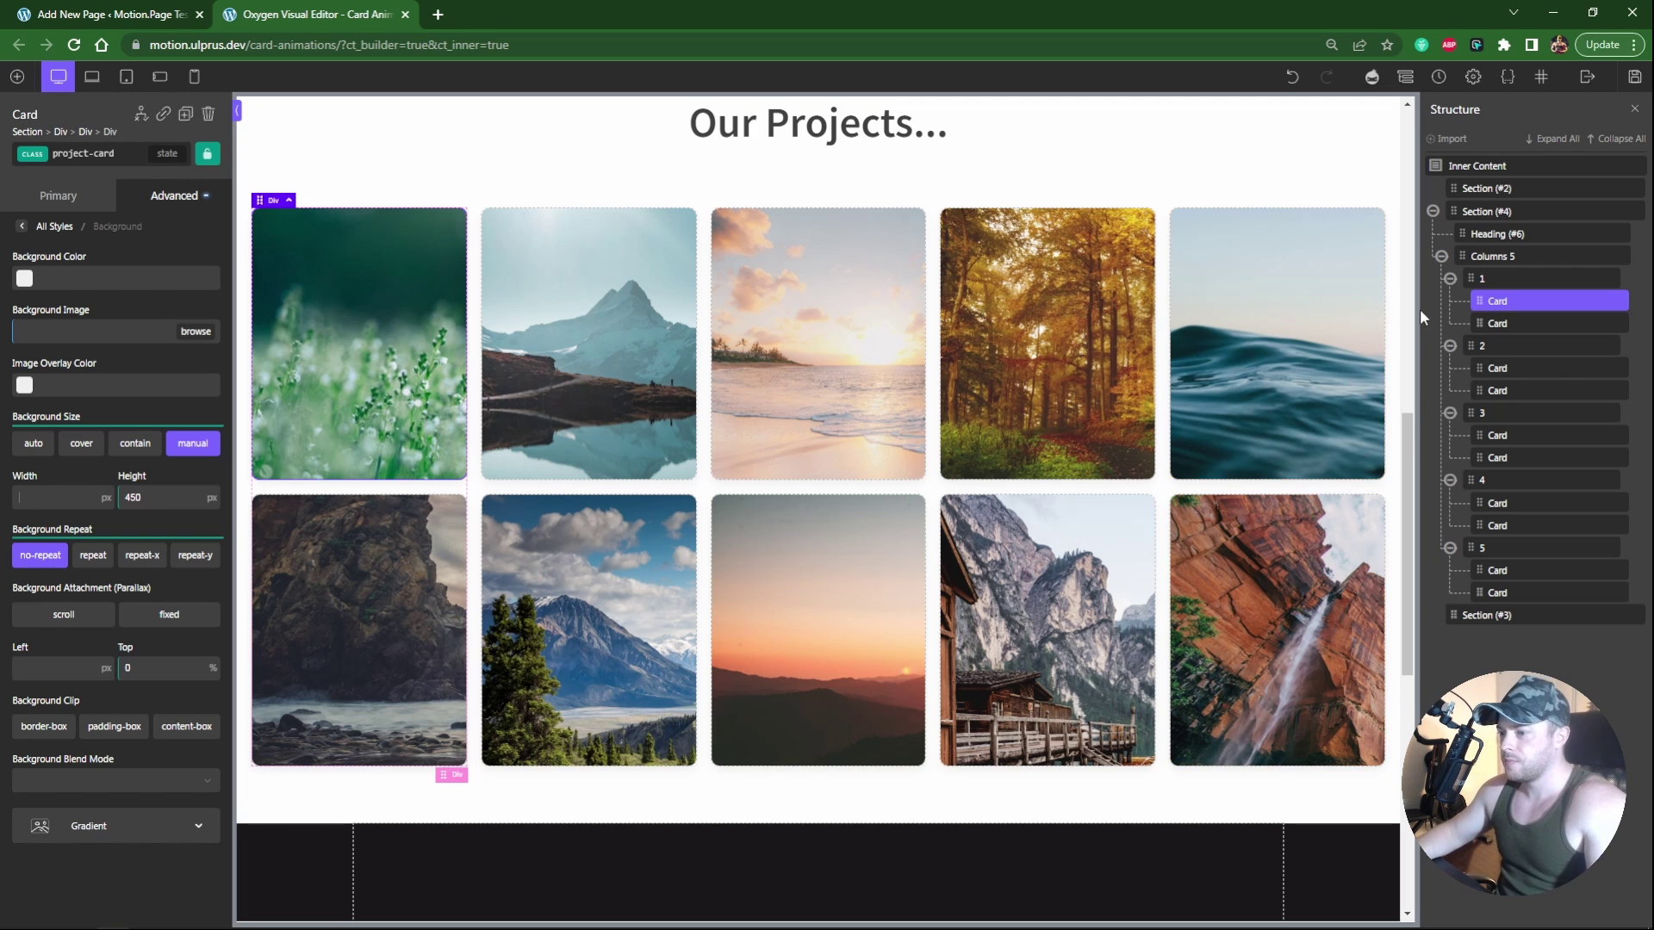
Step: Save the styling and collapse columns 1–5 in the Structure tree
click(1633, 86)
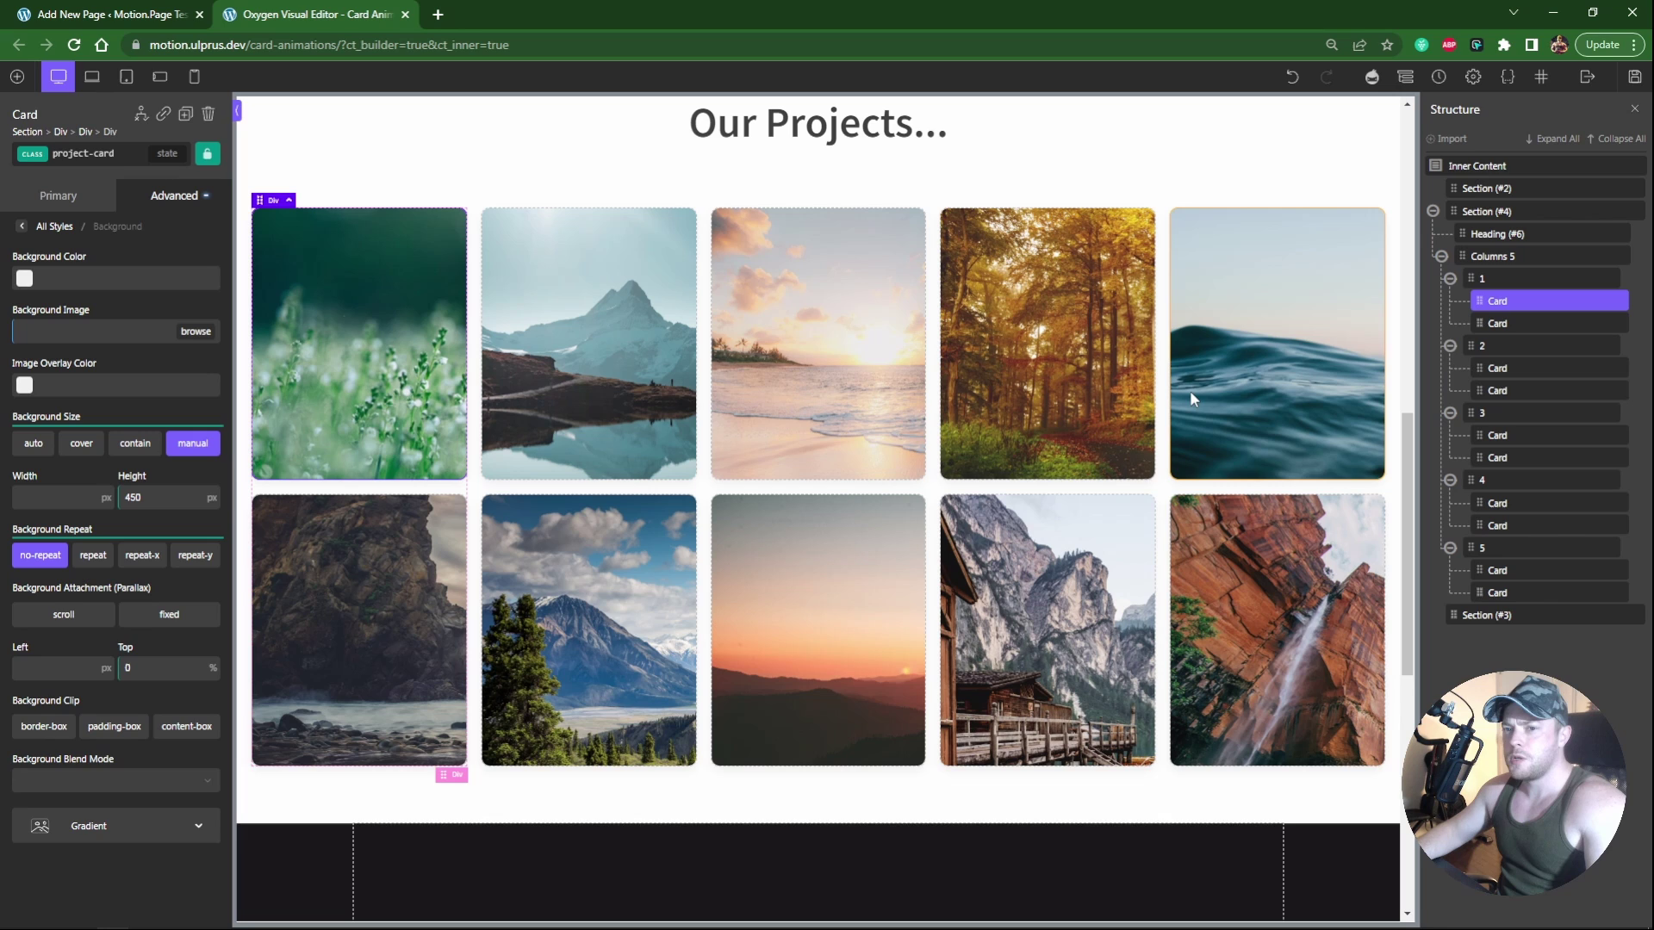
click(1450, 279)
click(1451, 301)
click(1451, 323)
click(1451, 346)
click(1451, 368)
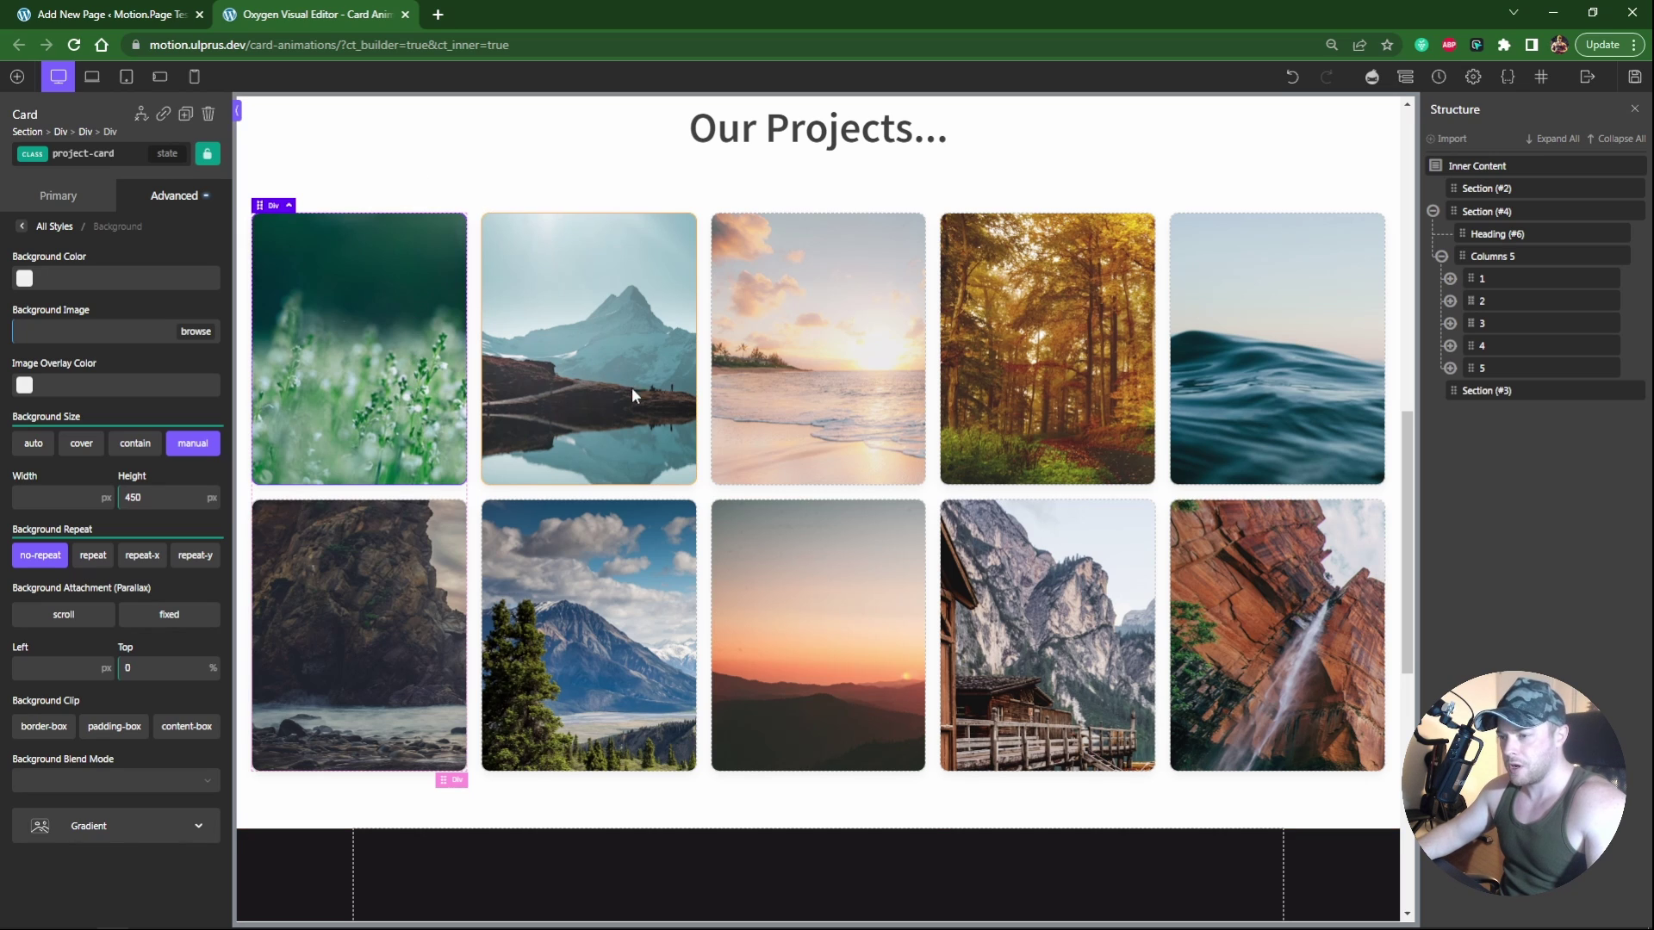
Step: Add the mp-scroll-up class to columns 1, 3 and 5
click(289, 205)
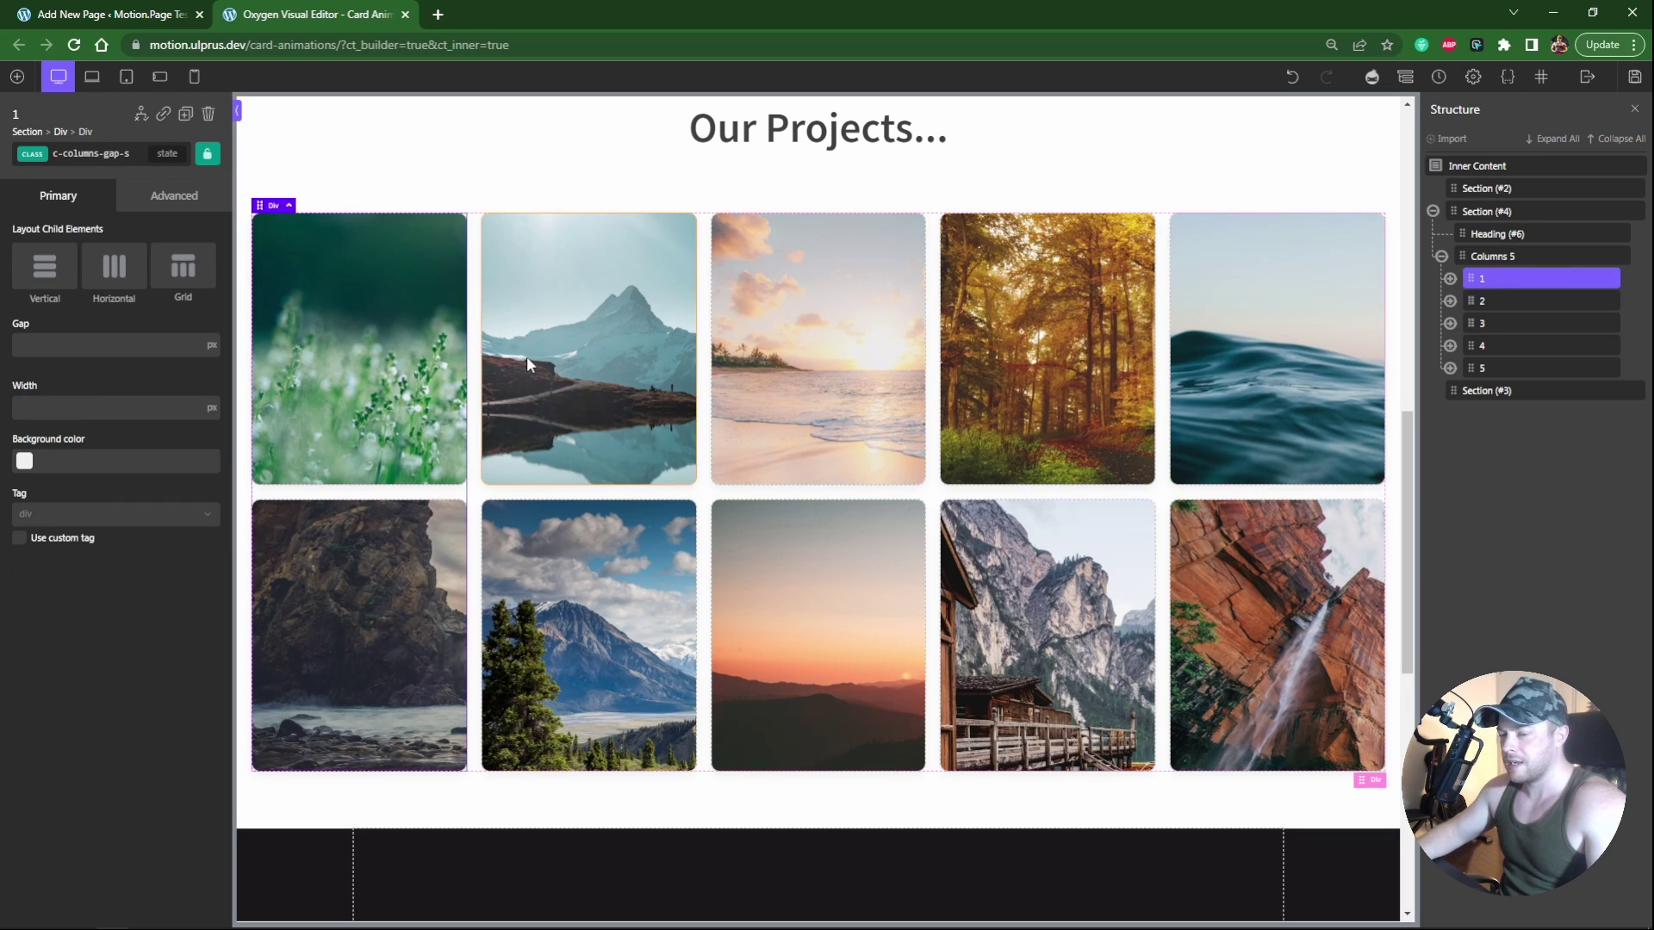
click(91, 153)
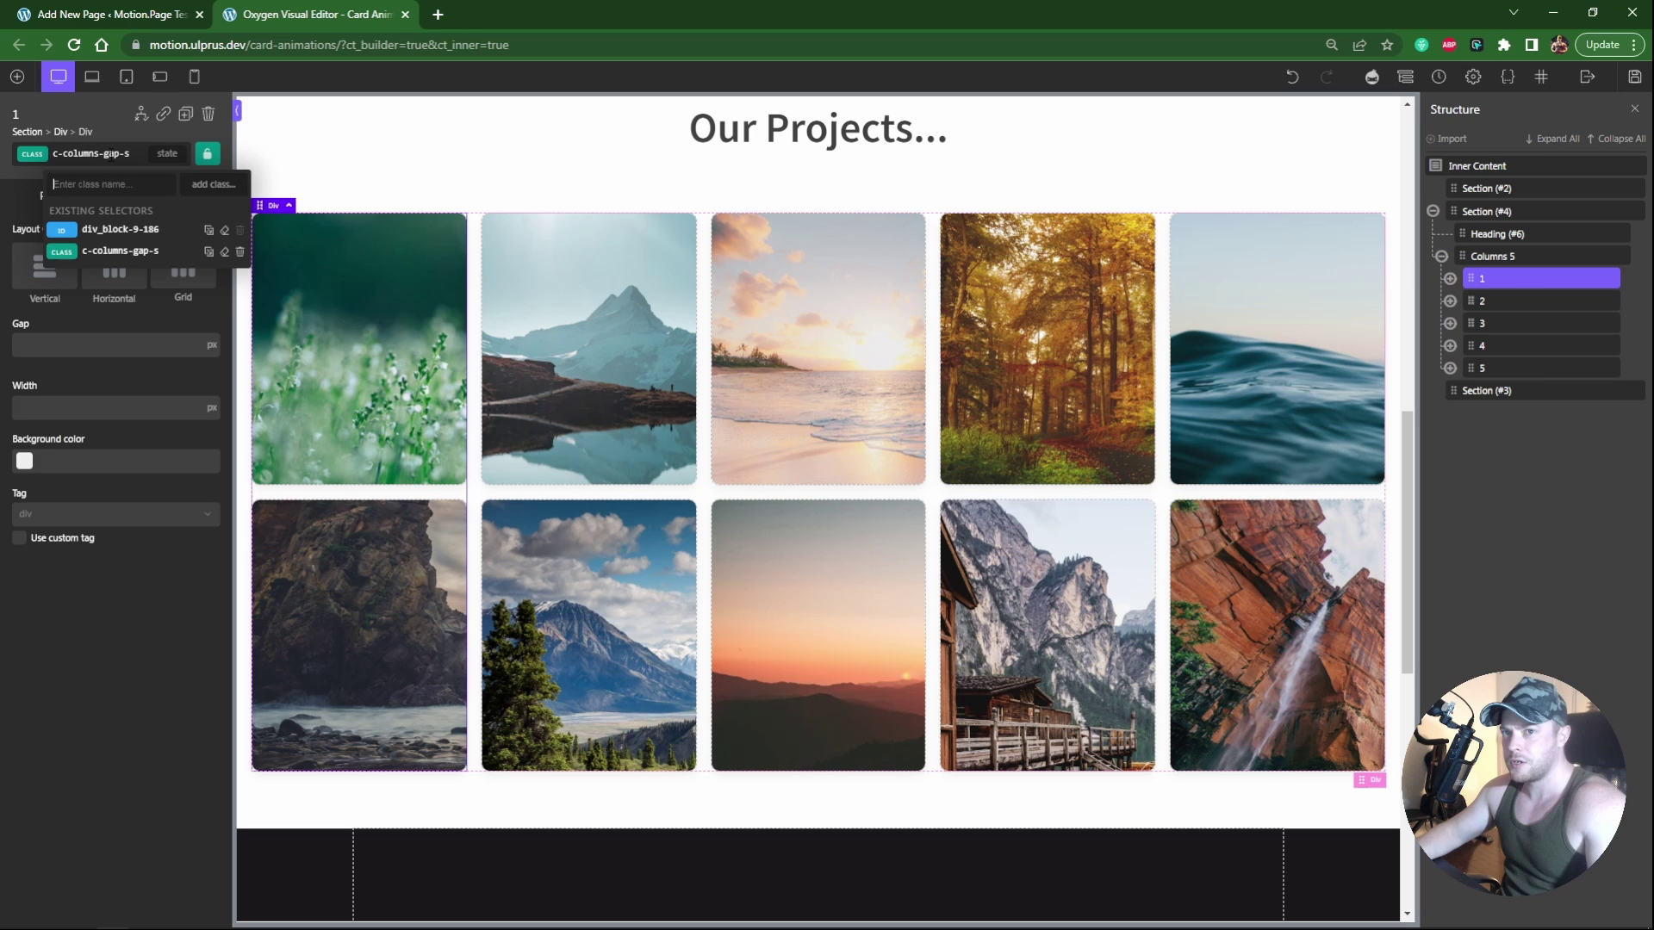
text(mp-scroll-up)
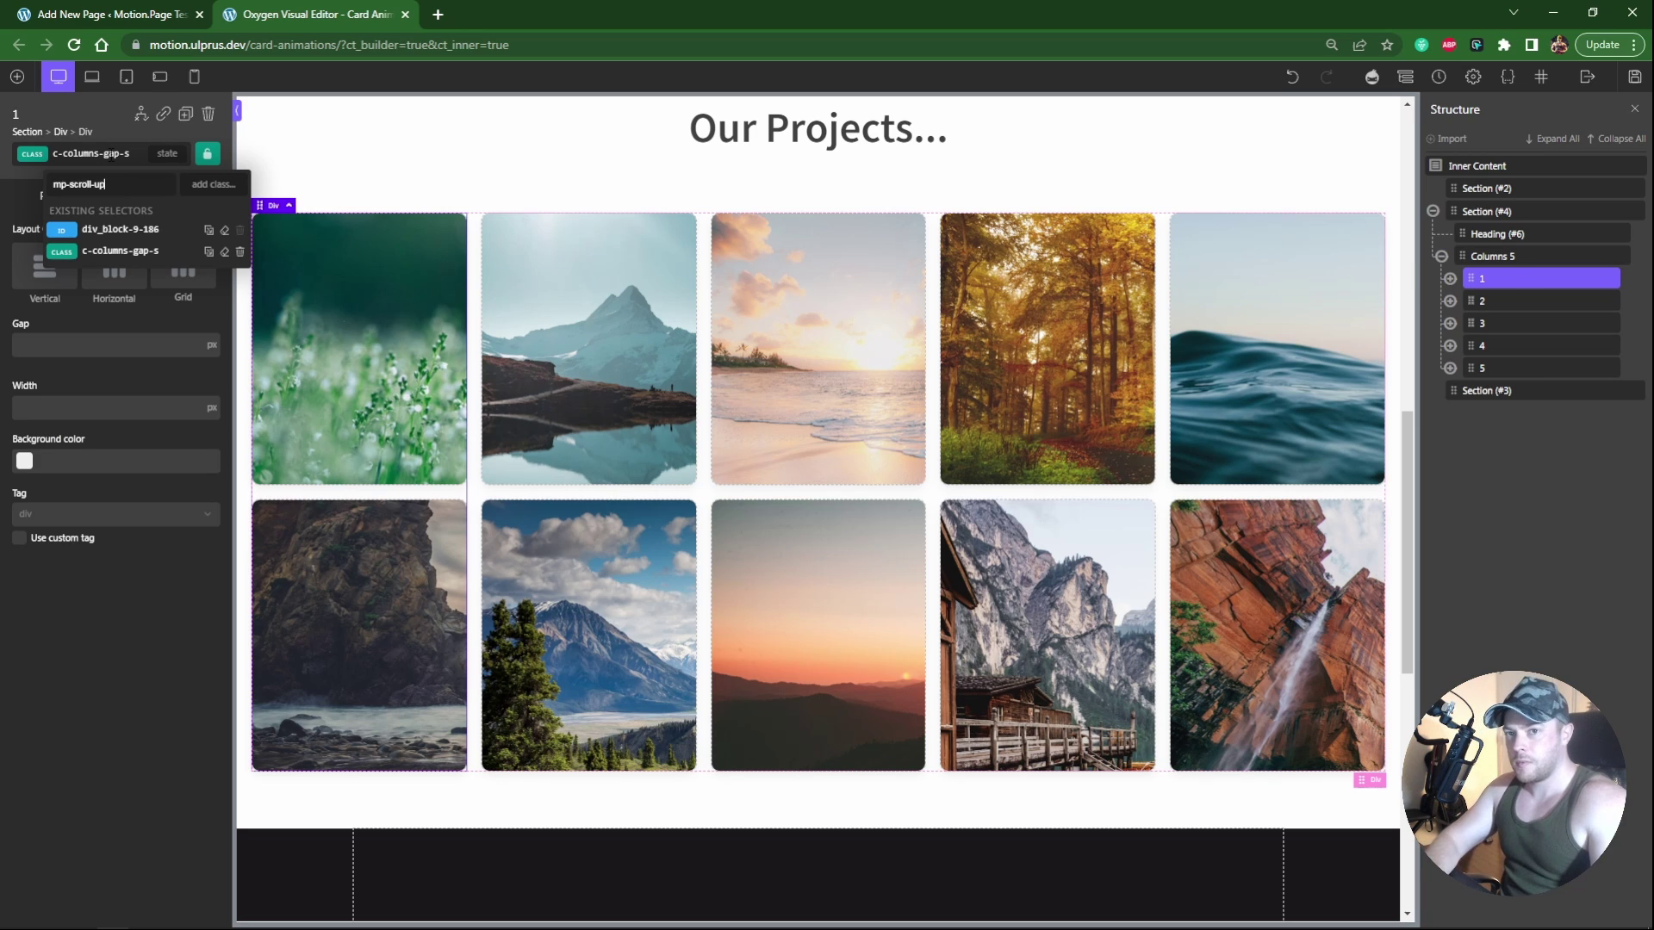
key(Return)
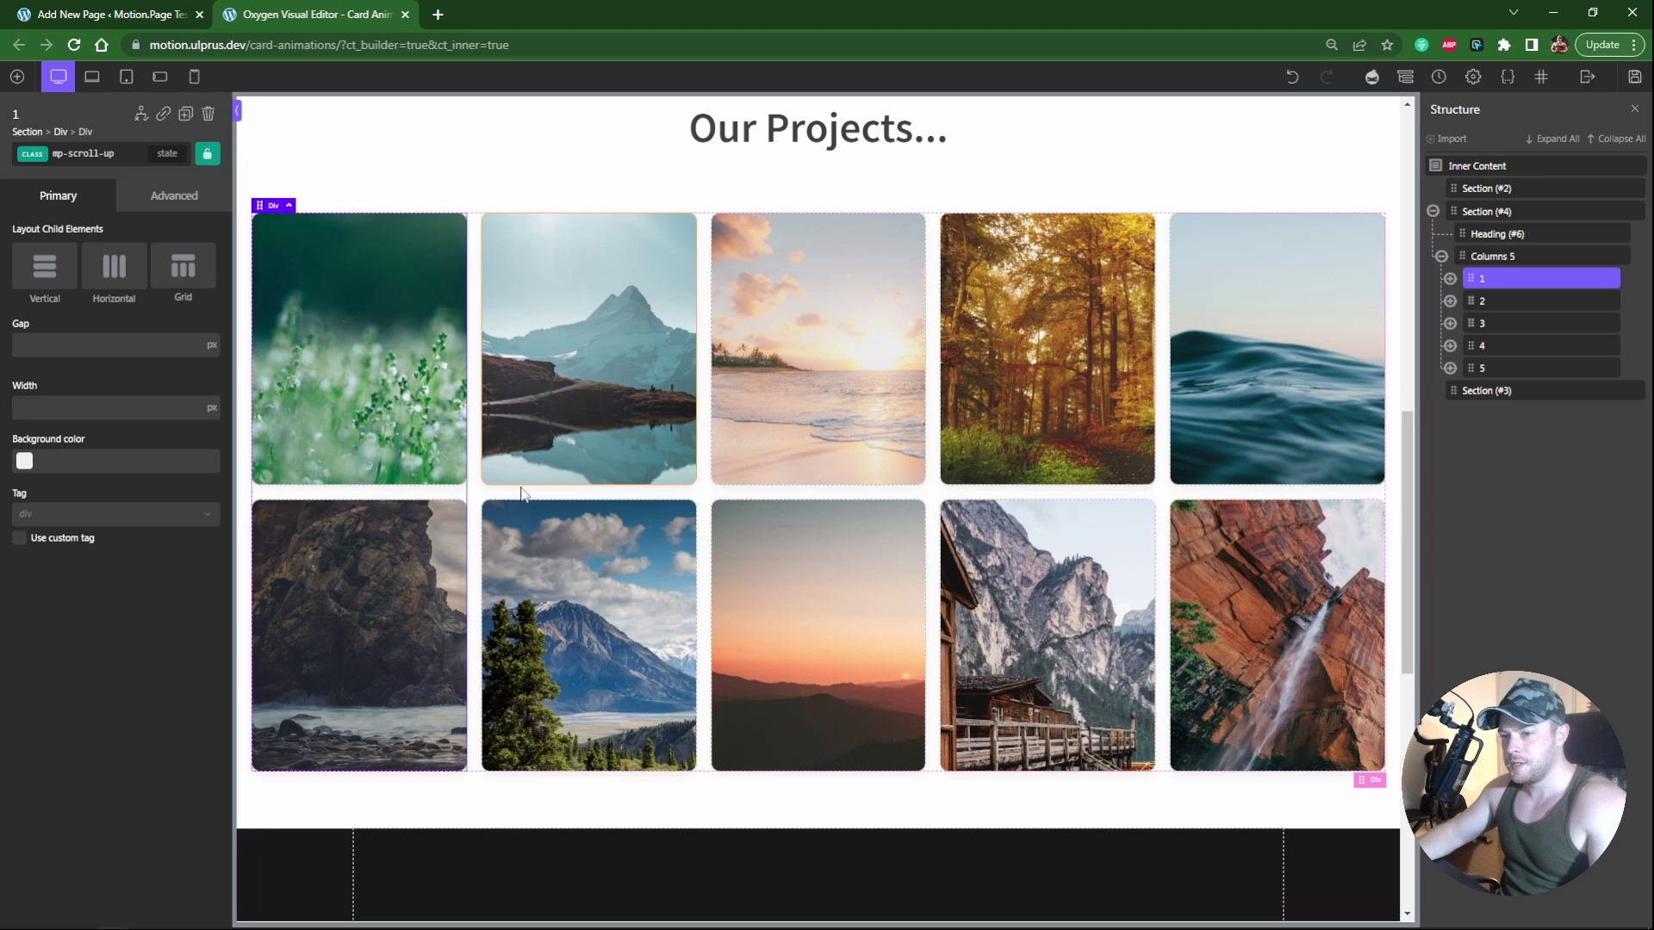
click(767, 498)
click(112, 160)
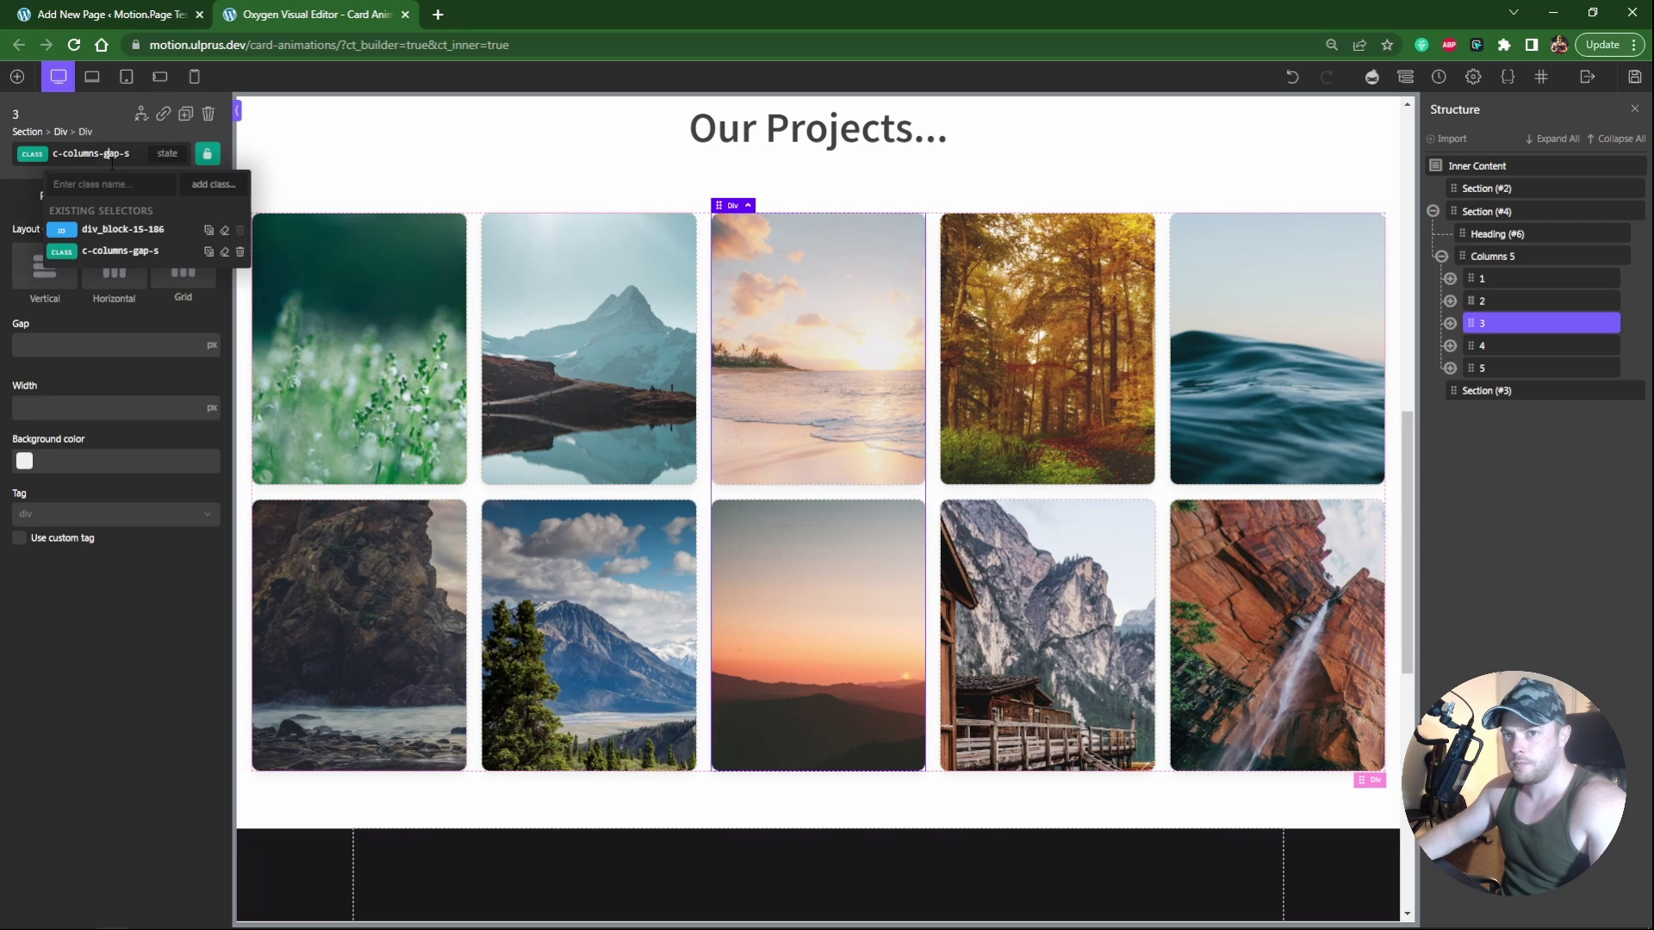
text(mp-scroll)
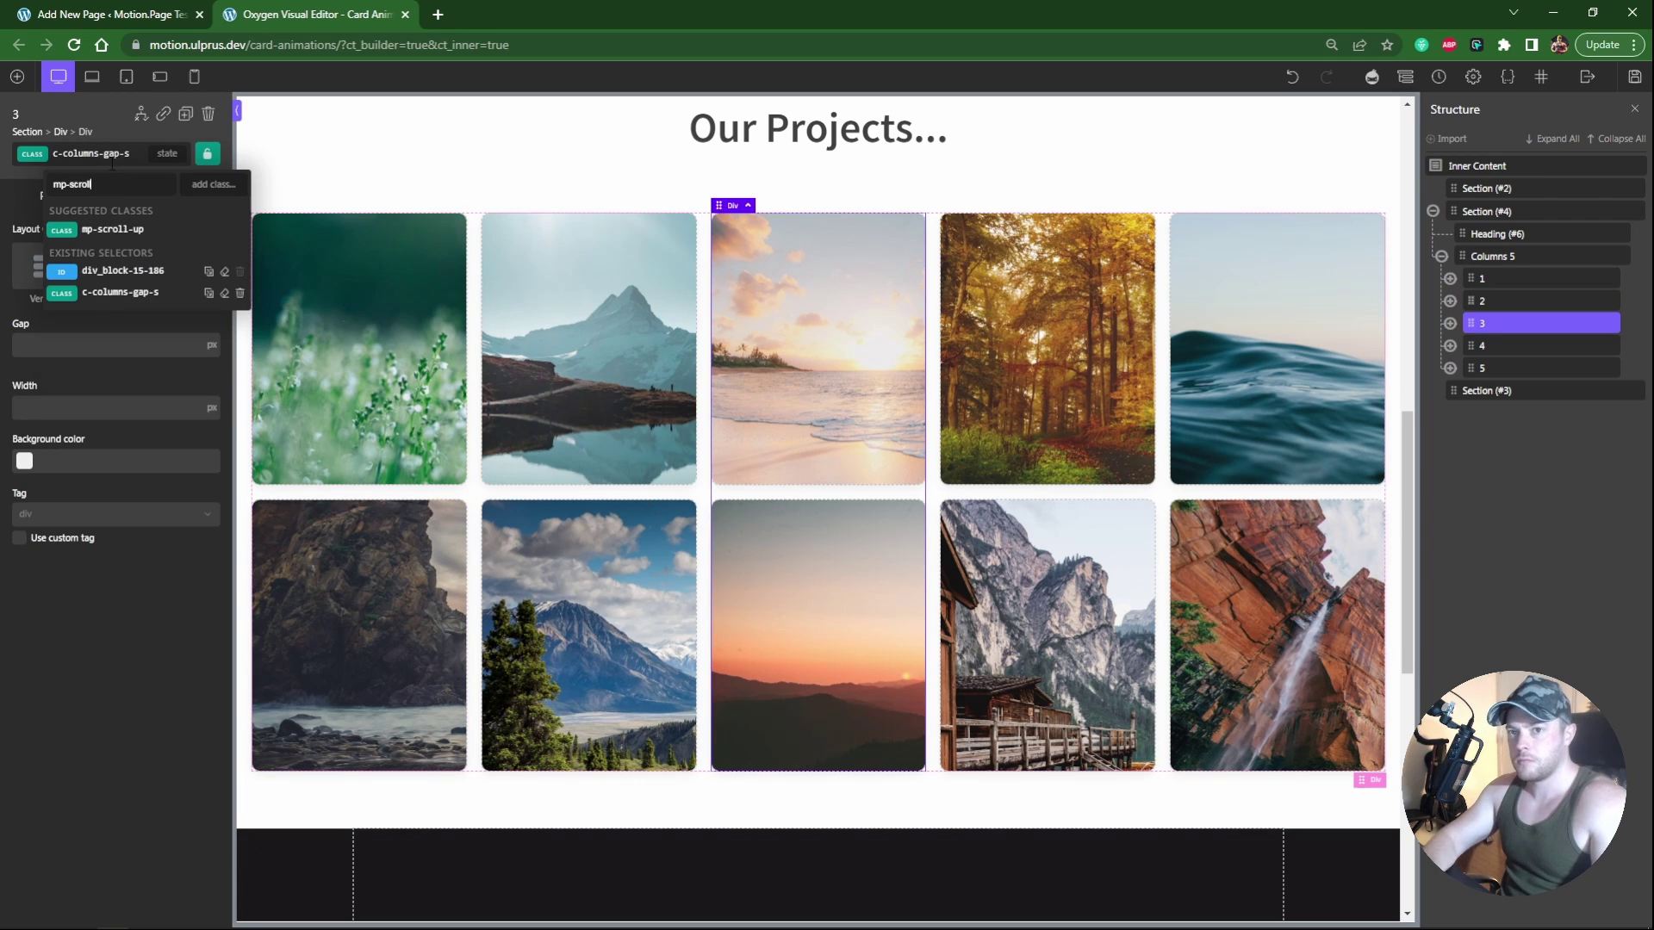
click(112, 229)
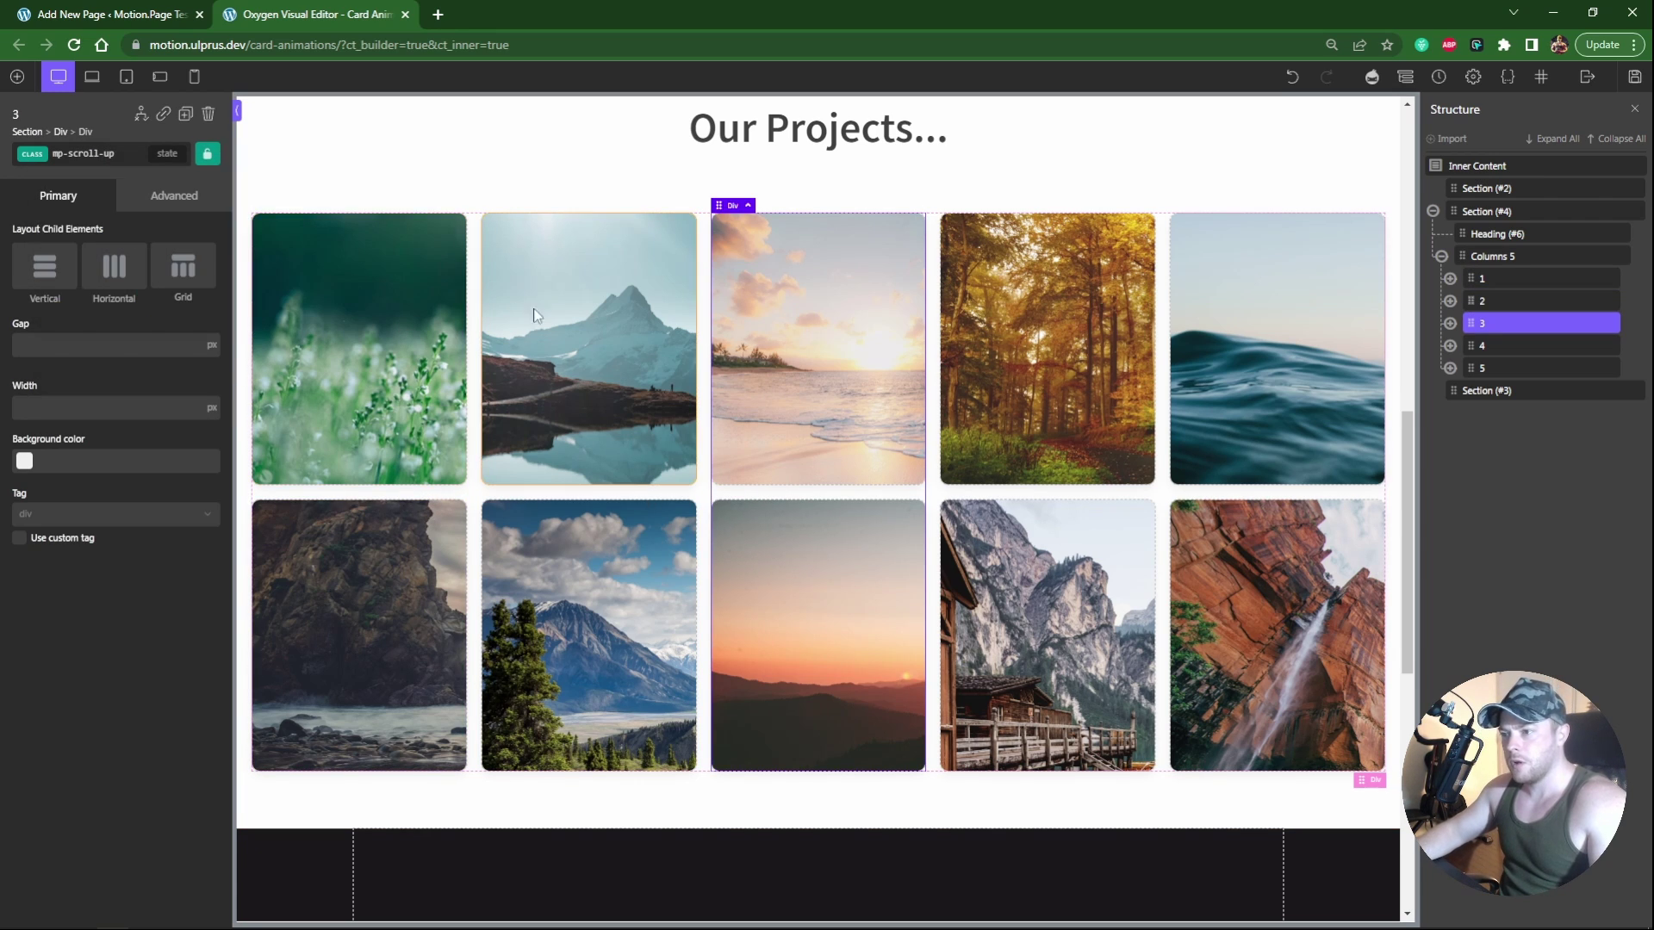
click(1223, 498)
click(95, 154)
text(mp)
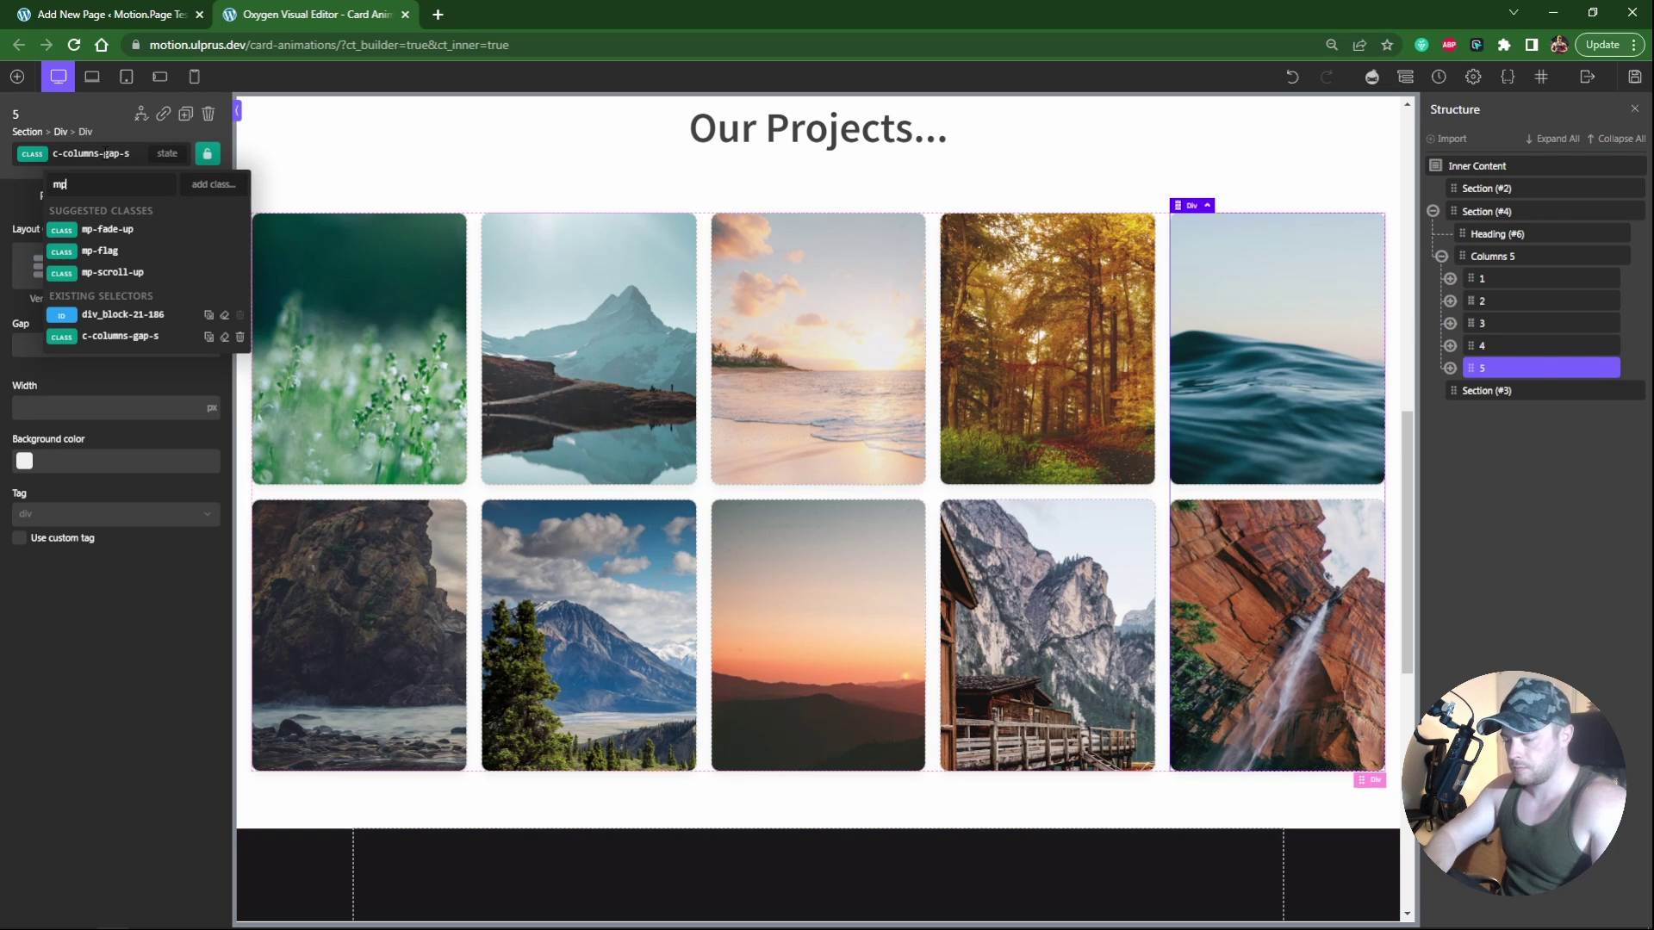
click(110, 272)
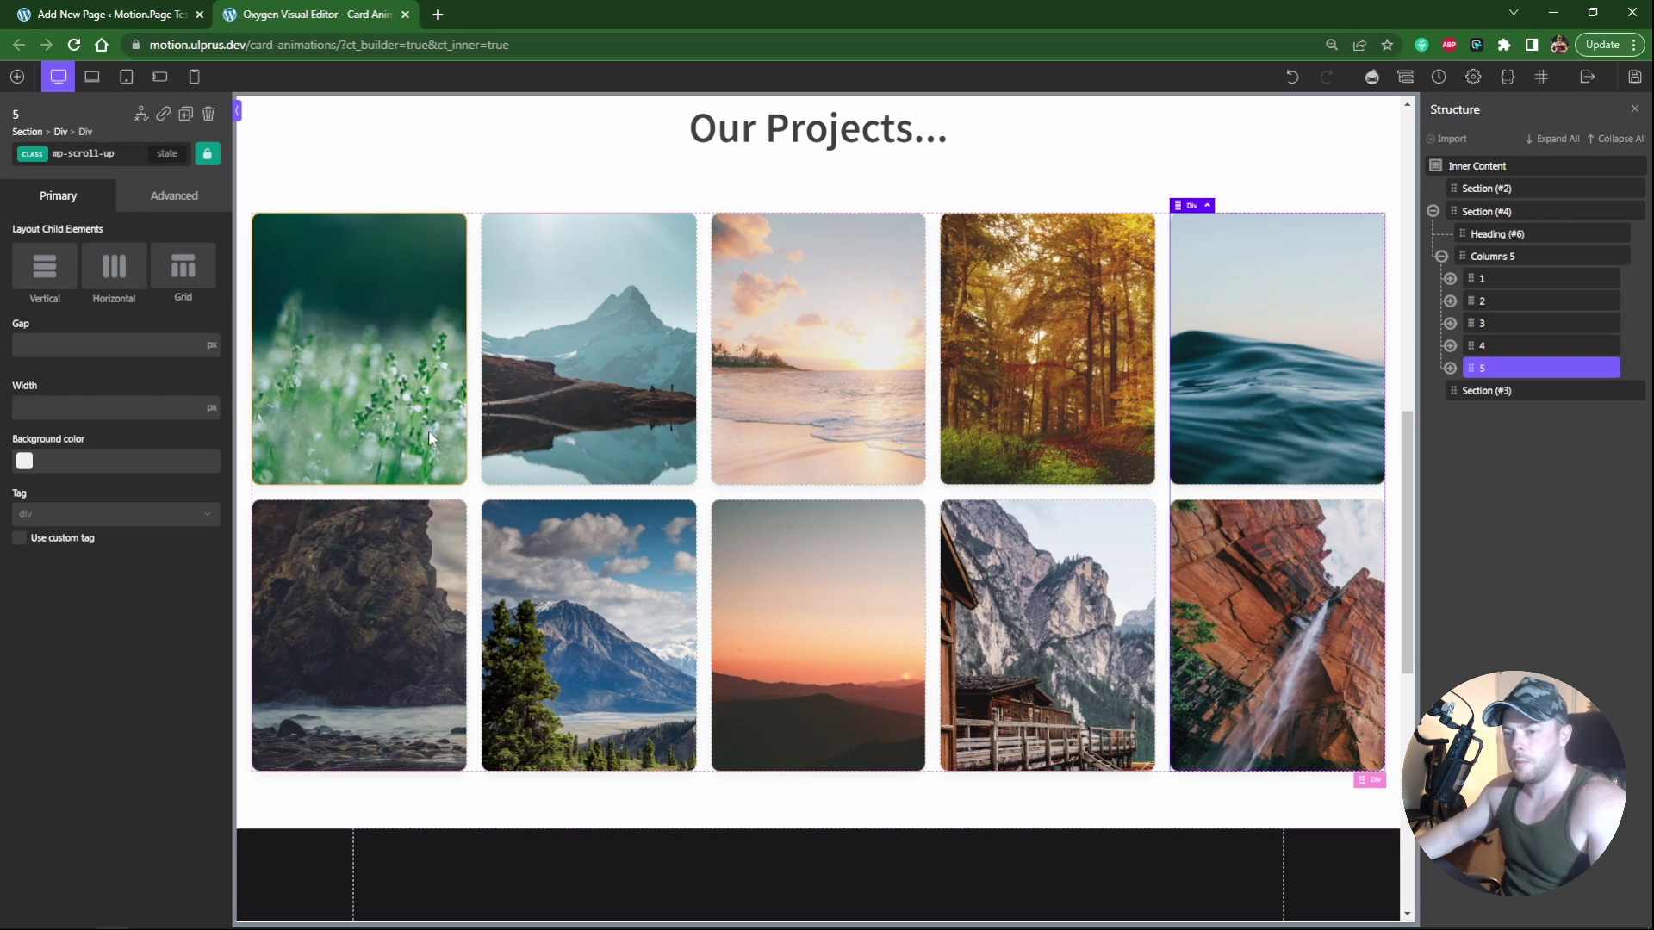
Step: Add the mp-scroll-down class to columns 2 and 4, then fold the Columns 5 node
click(534, 502)
click(95, 153)
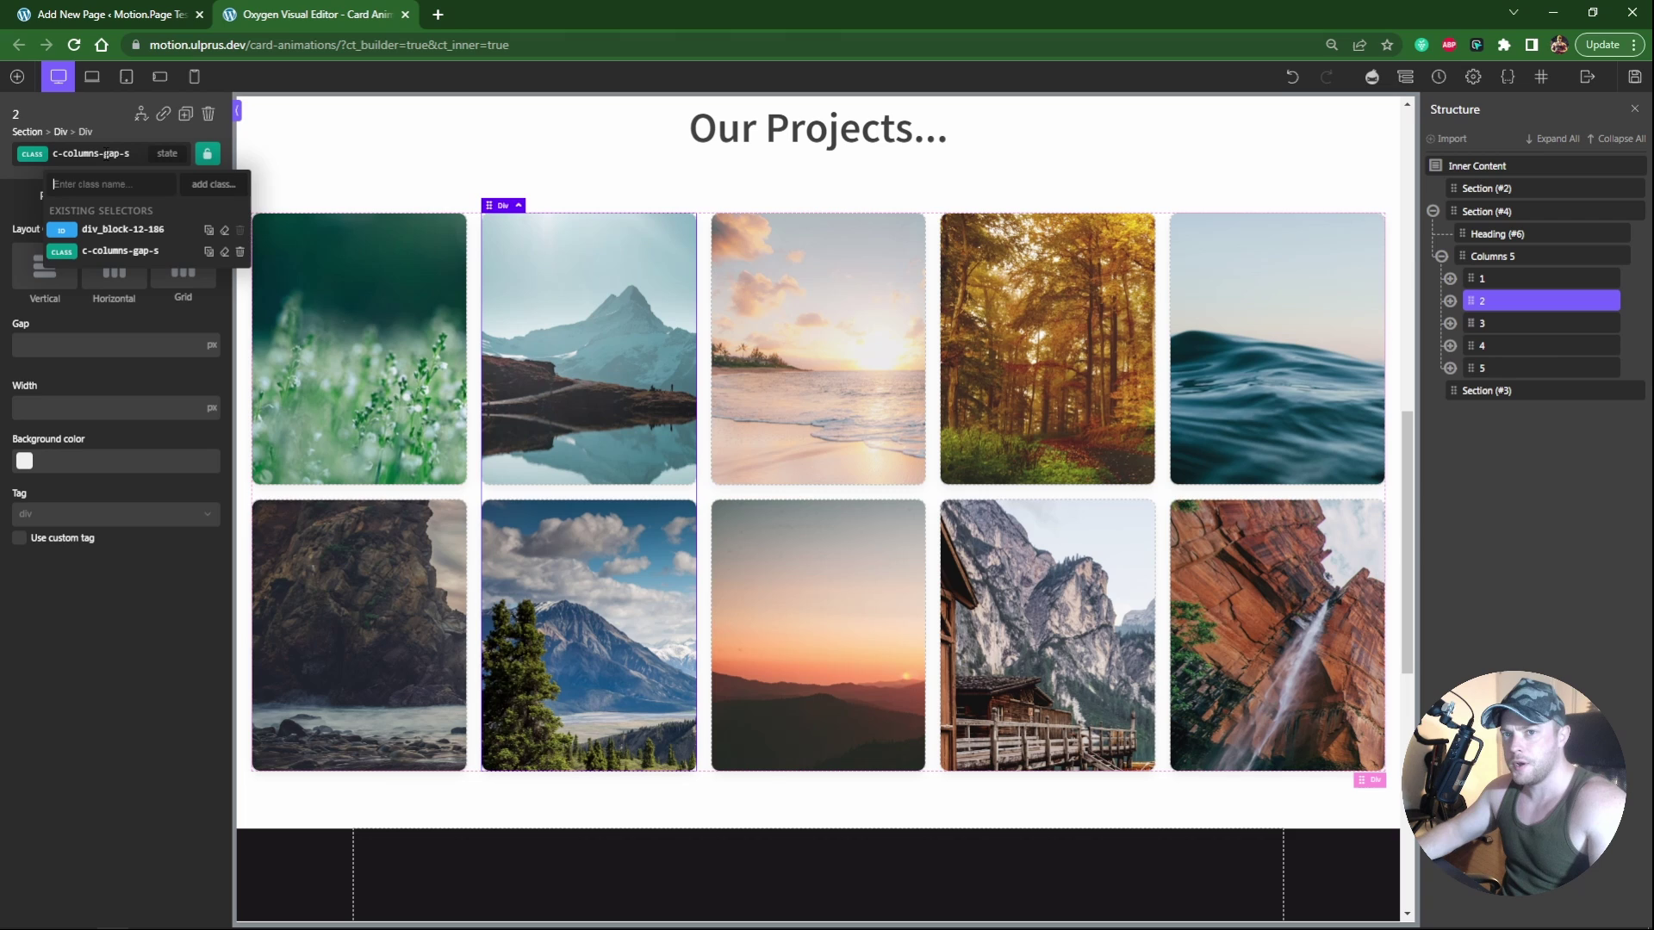
text(mp-scroll-down)
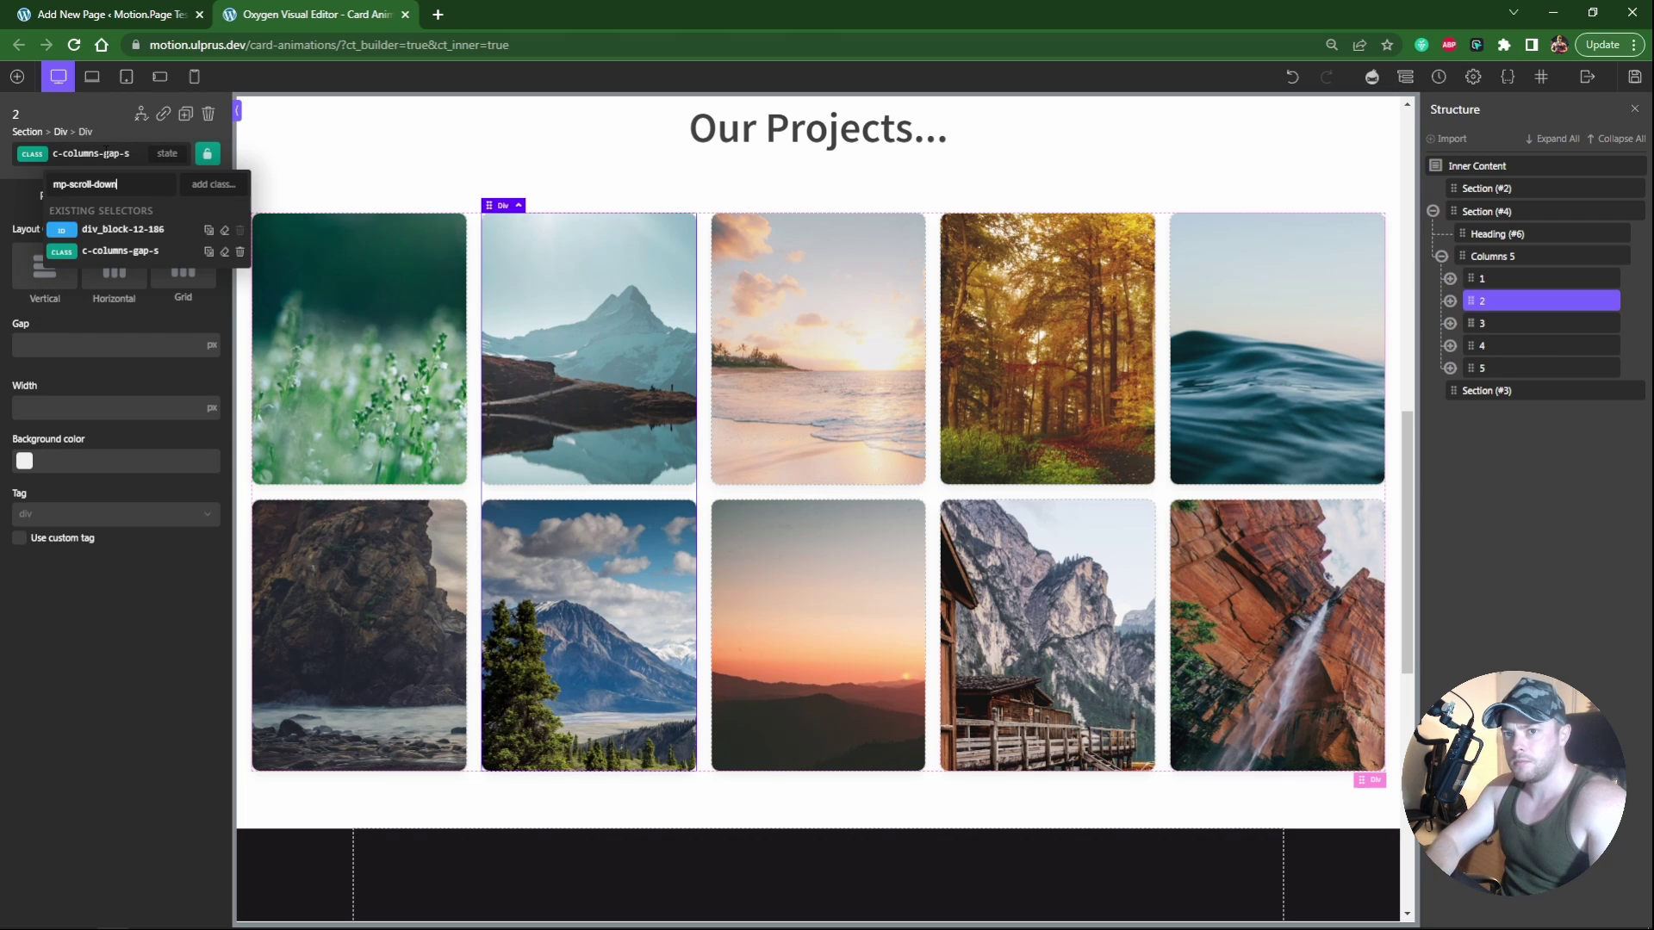
click(110, 229)
click(1046, 492)
click(72, 155)
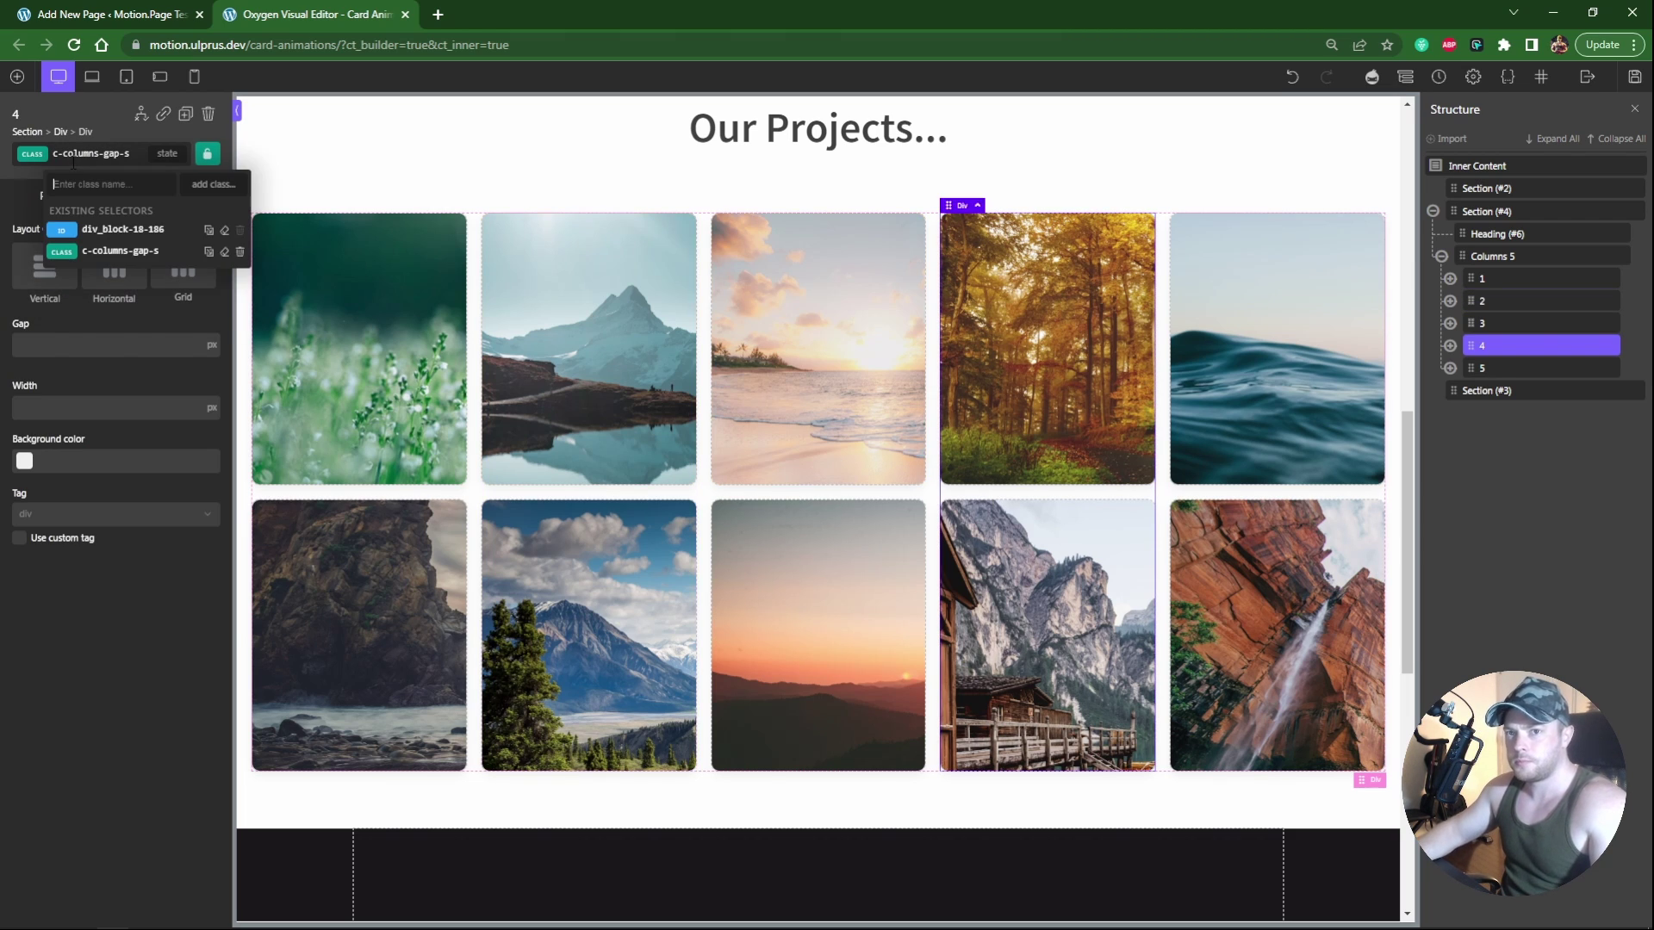
text(mp-scroll-down)
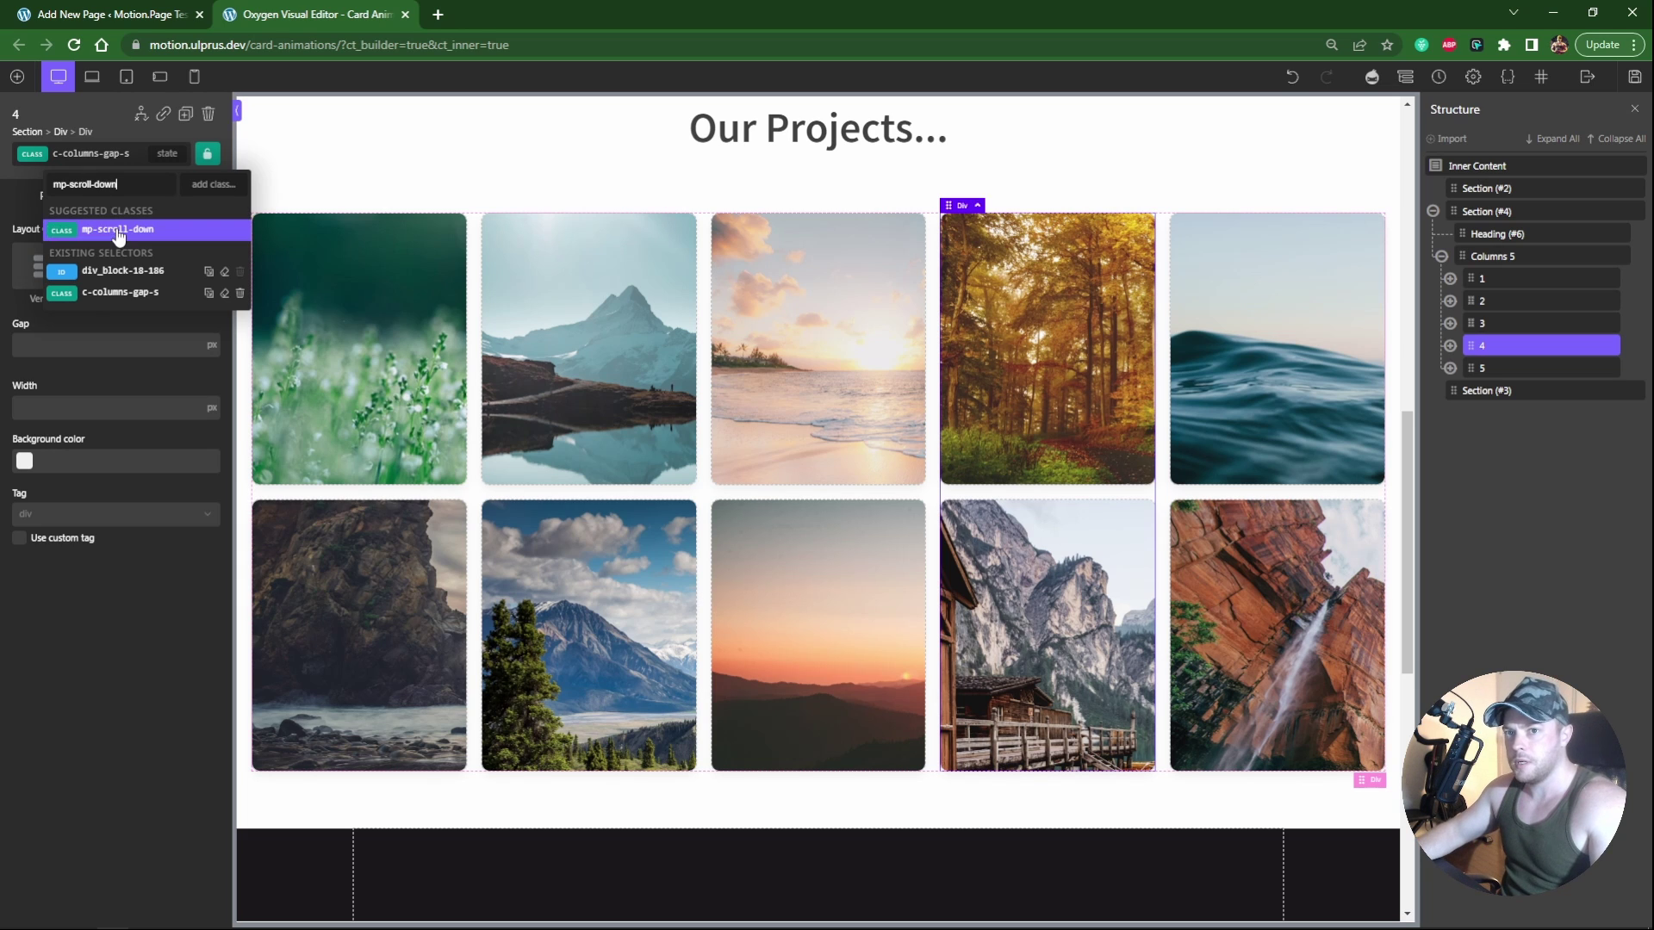
click(118, 229)
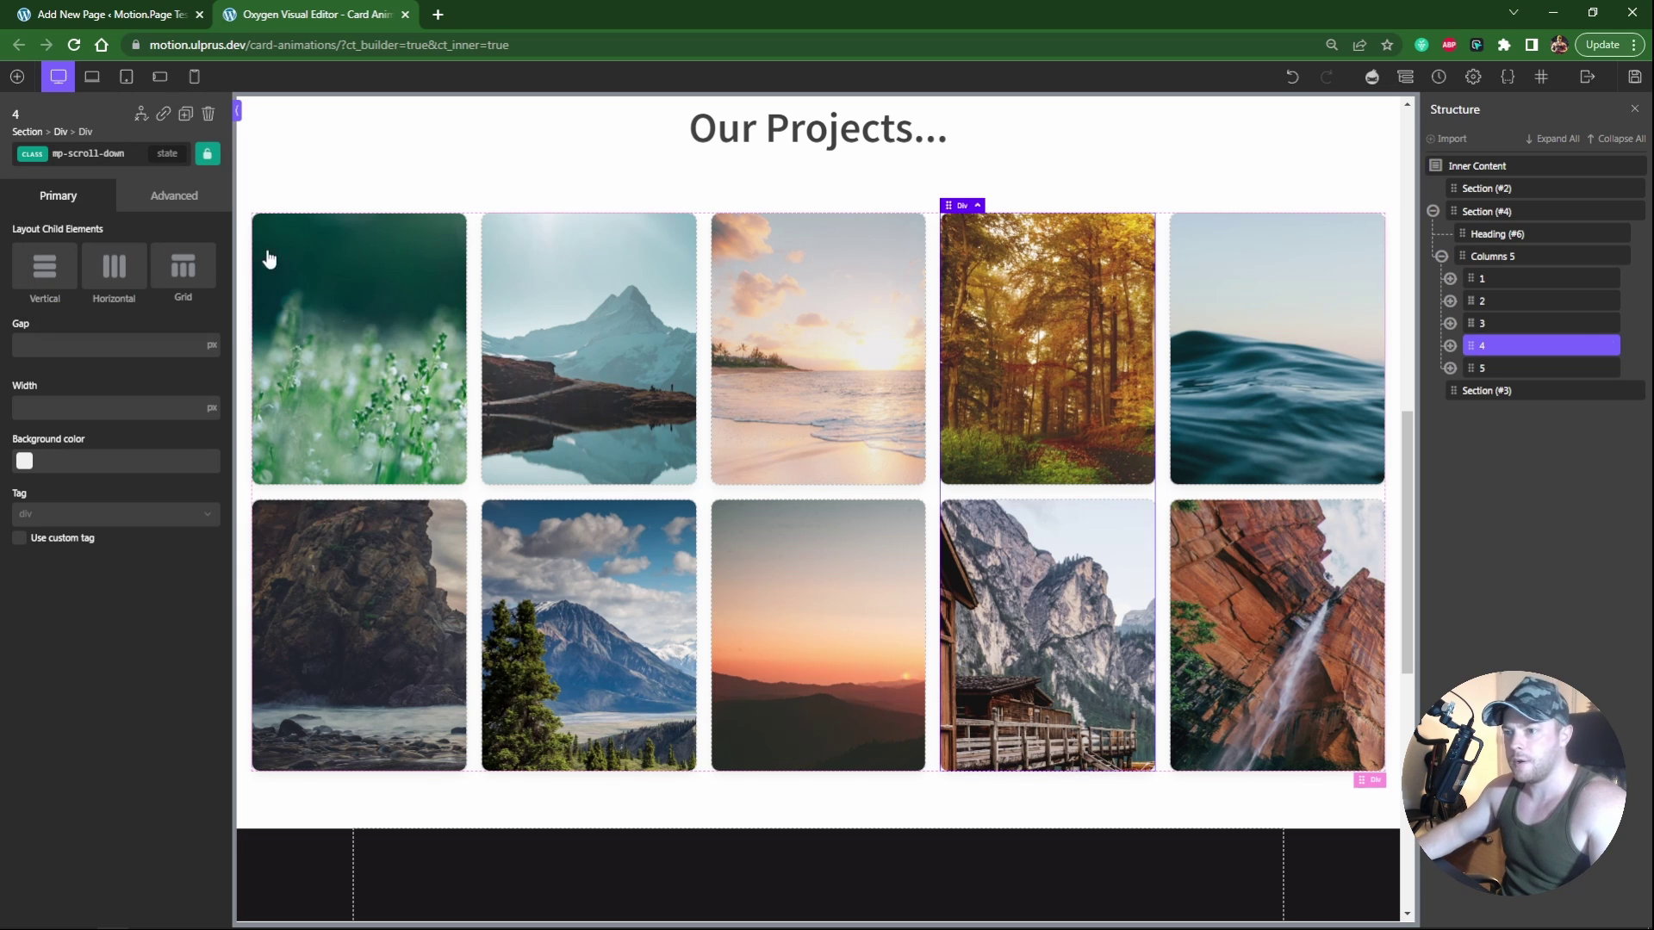
click(1441, 257)
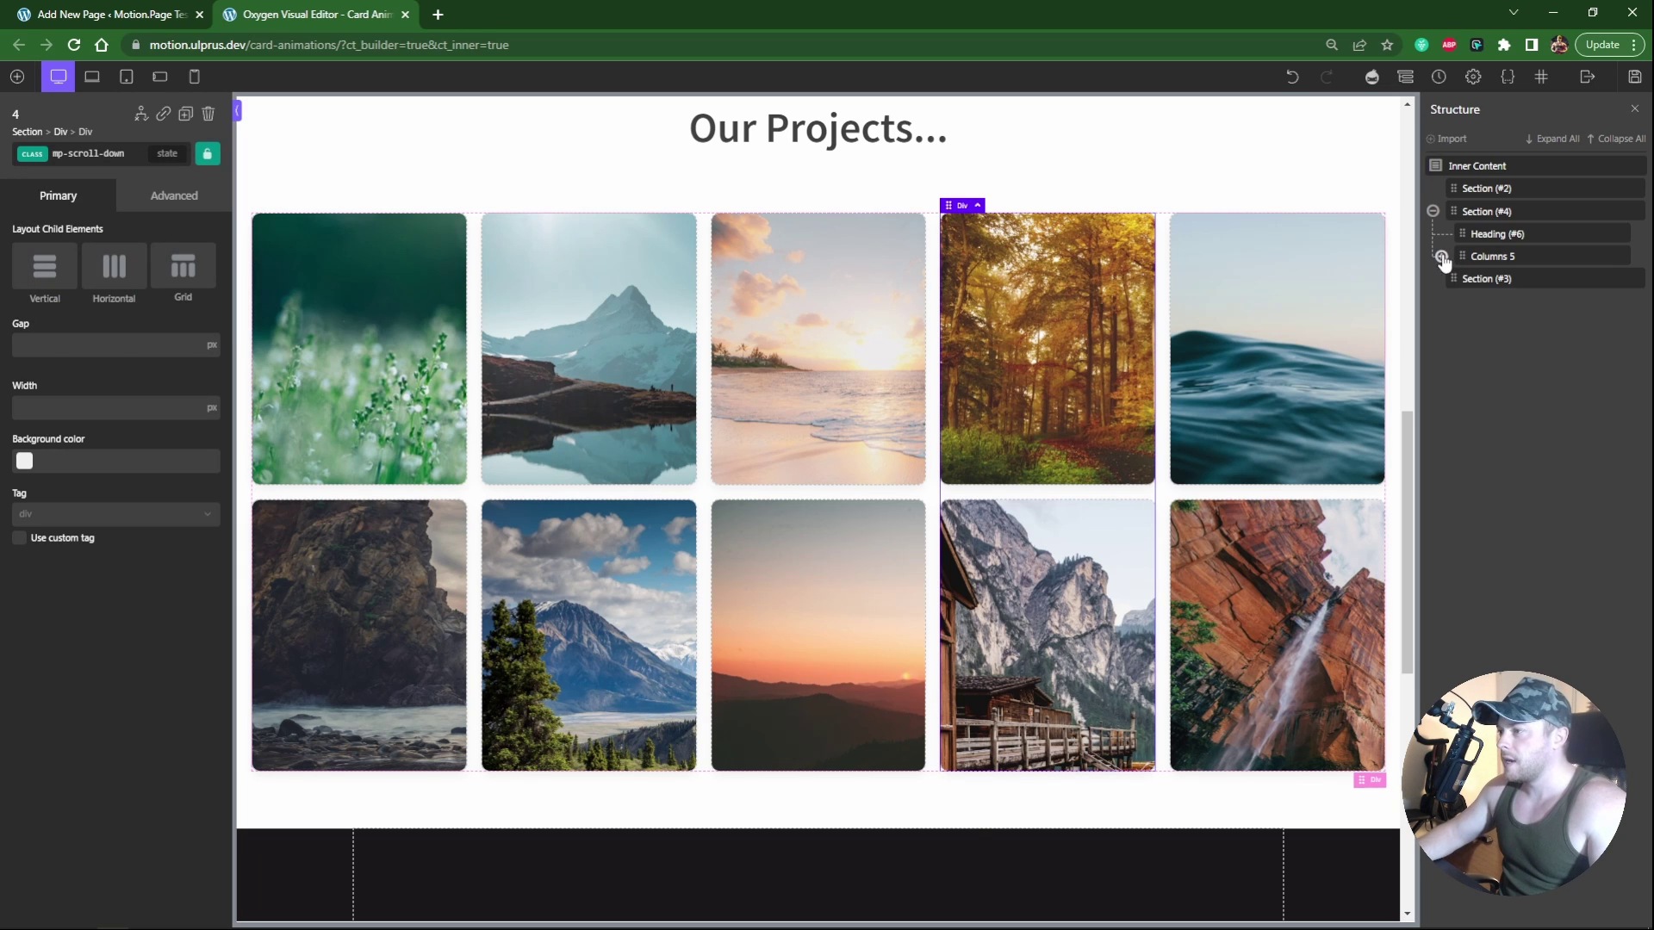
Step: Save the column classes and assign the Project Cards timeline to the Card Animations page
click(1635, 76)
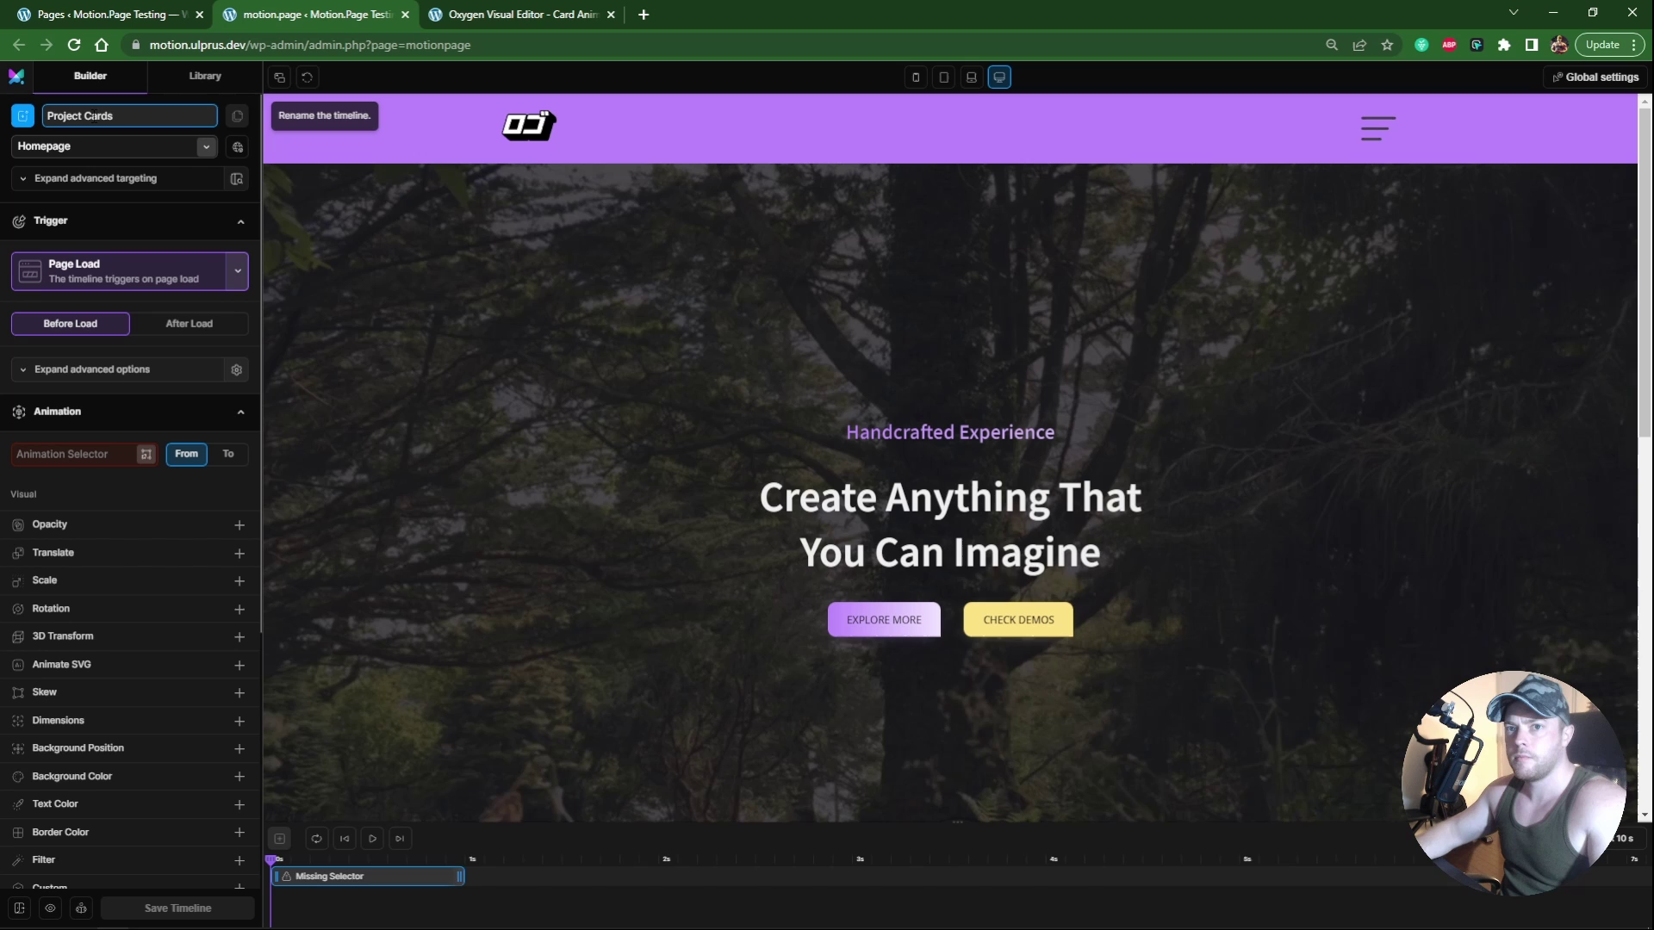
click(203, 146)
scroll(177, 270, down, 5)
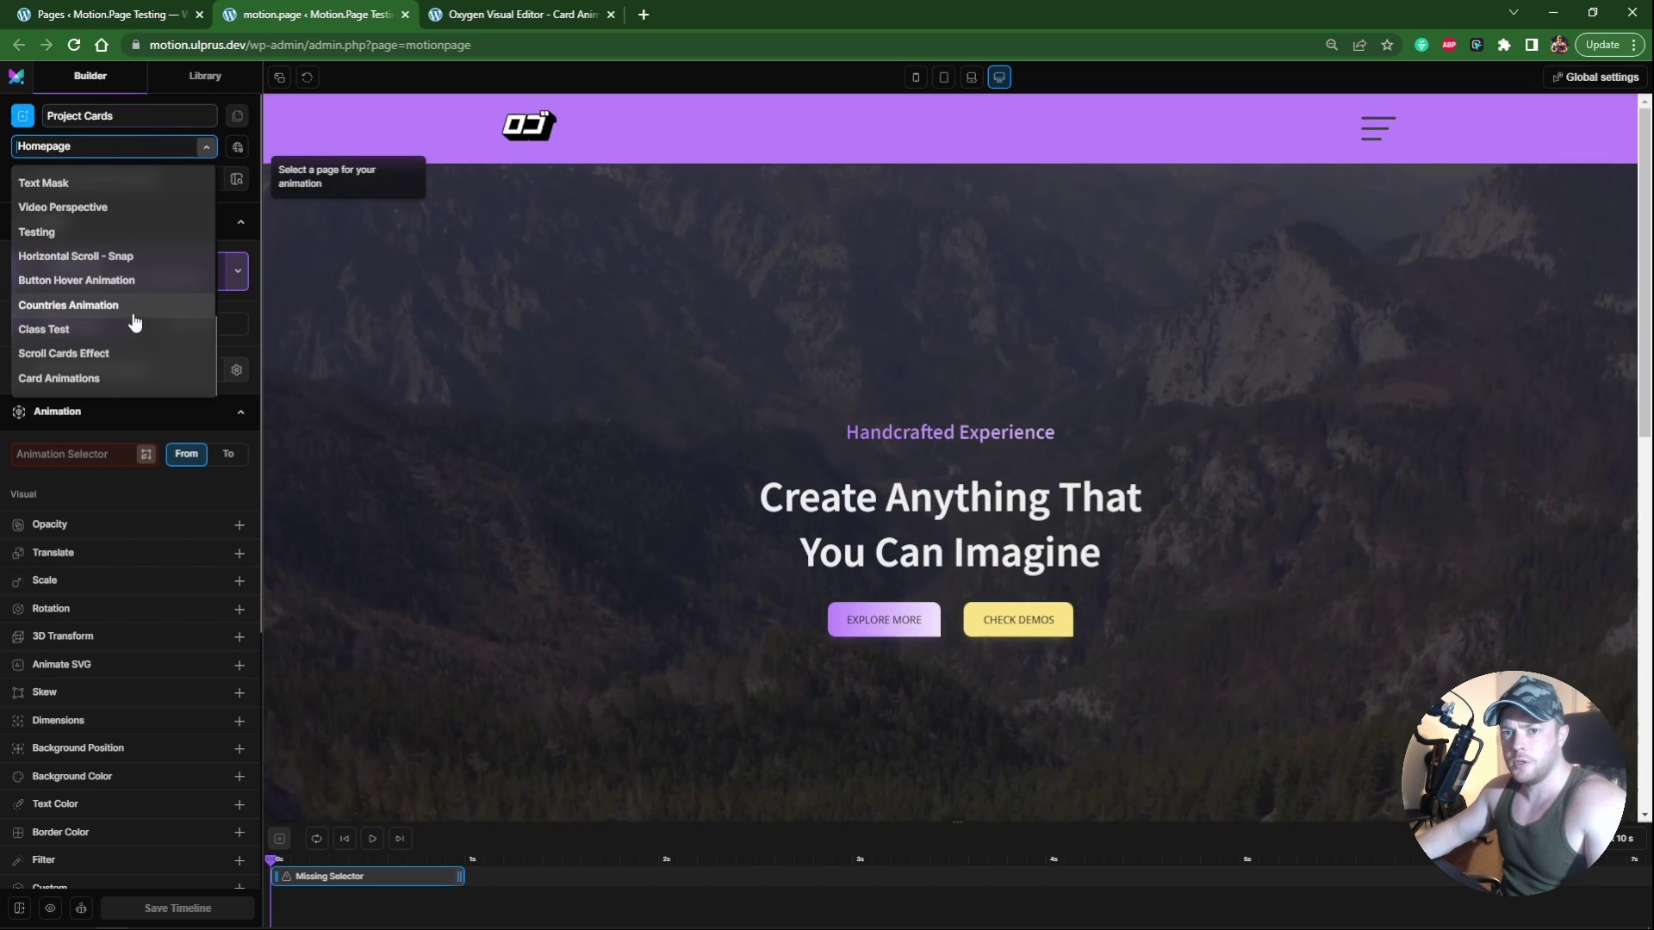
click(100, 379)
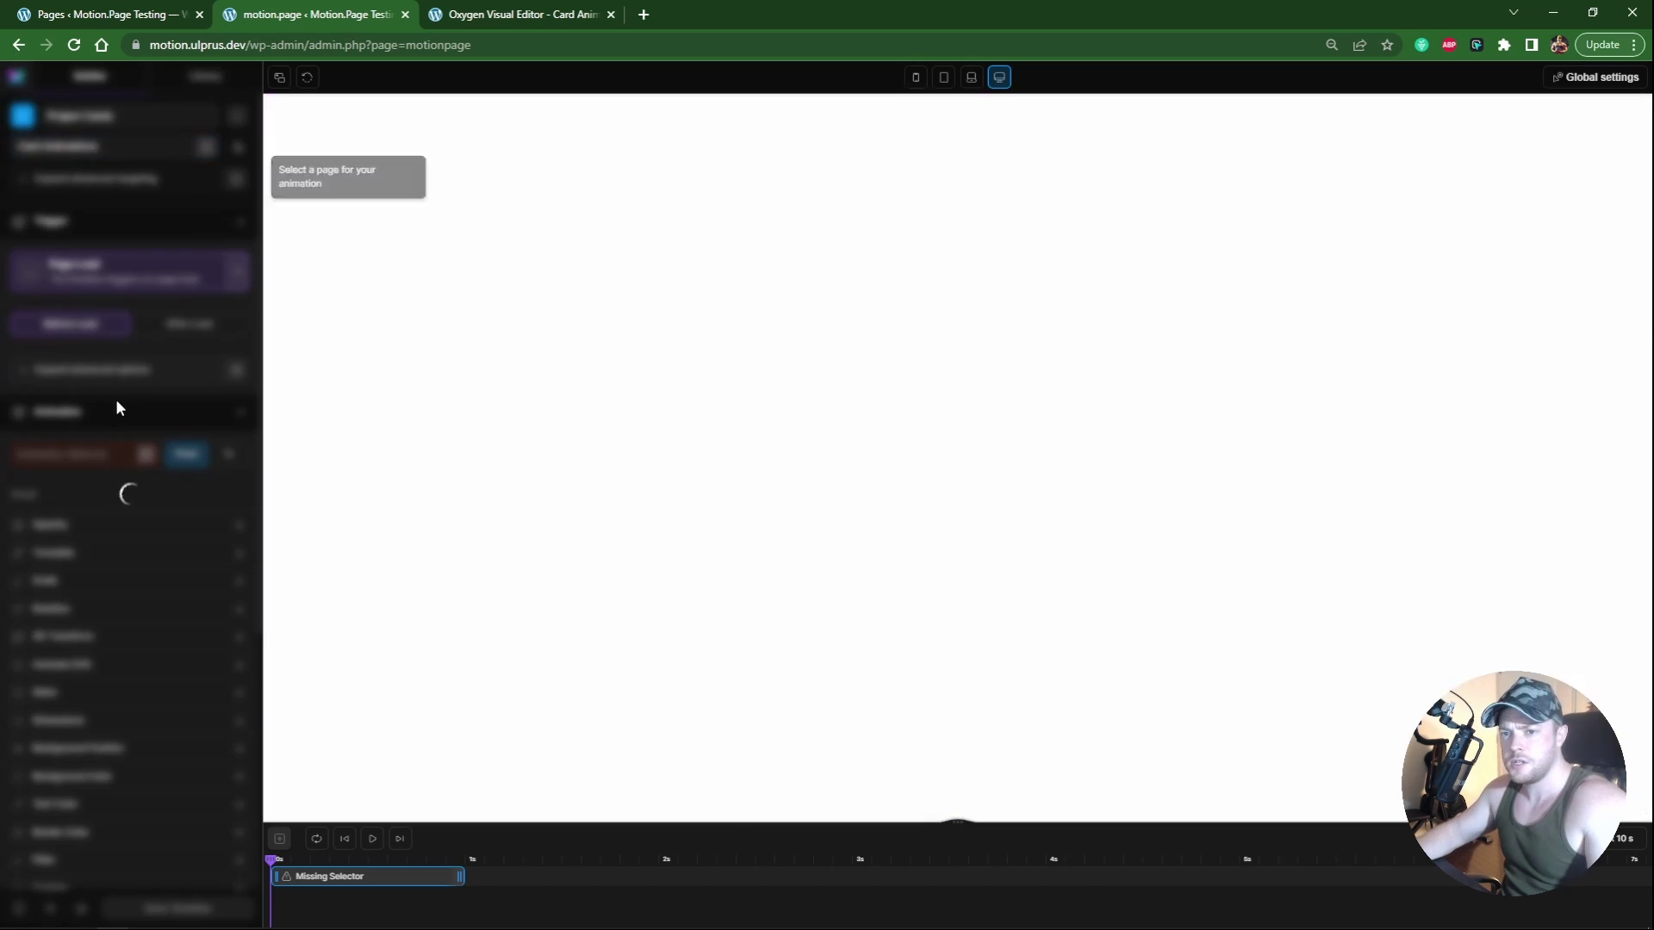
scroll(710, 422, down, 2)
scroll(710, 417, down, 6)
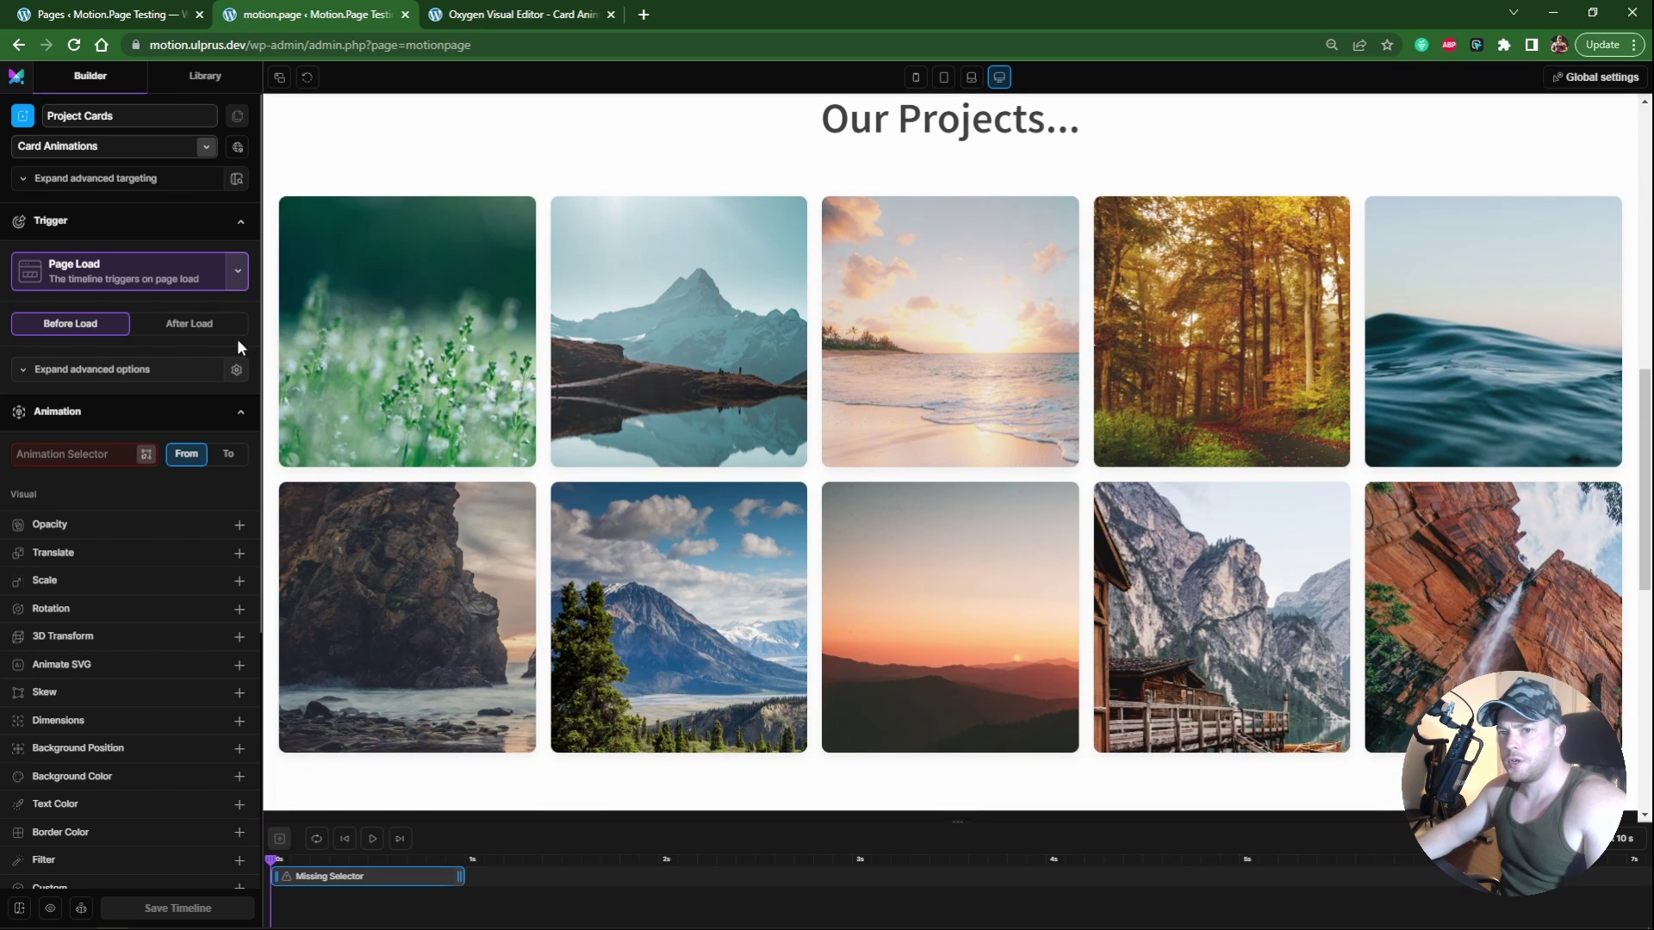
Step: Make the timeline a ScrollTrigger tied to the scrollbar and edit its delay value
click(237, 272)
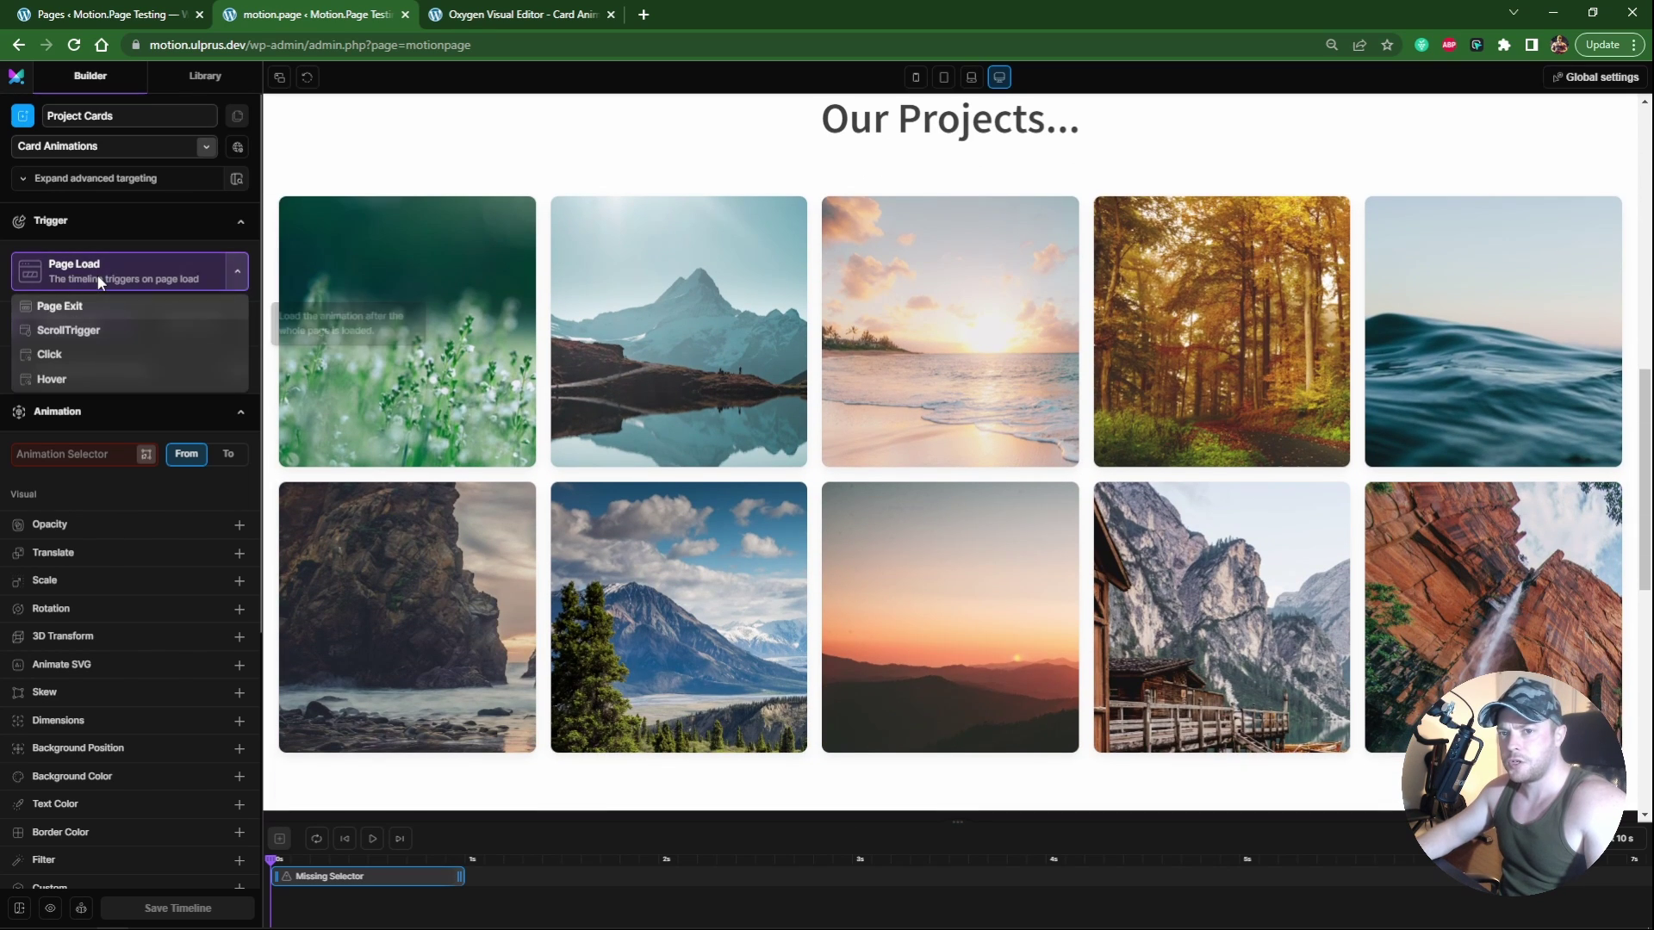
click(82, 331)
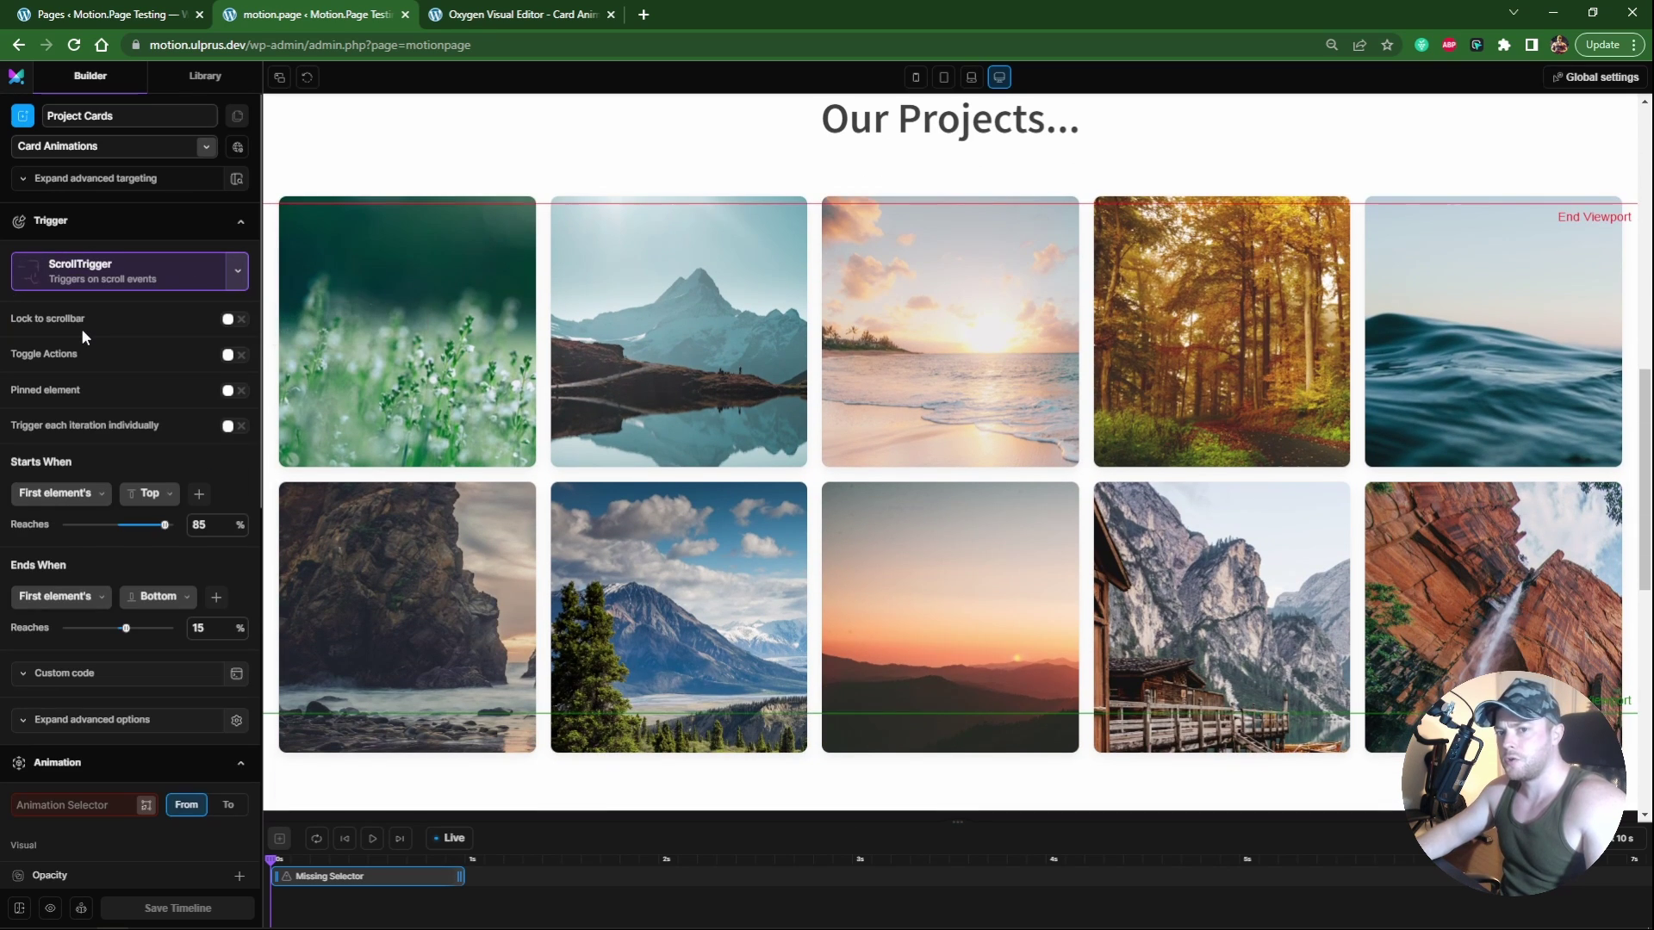
click(233, 320)
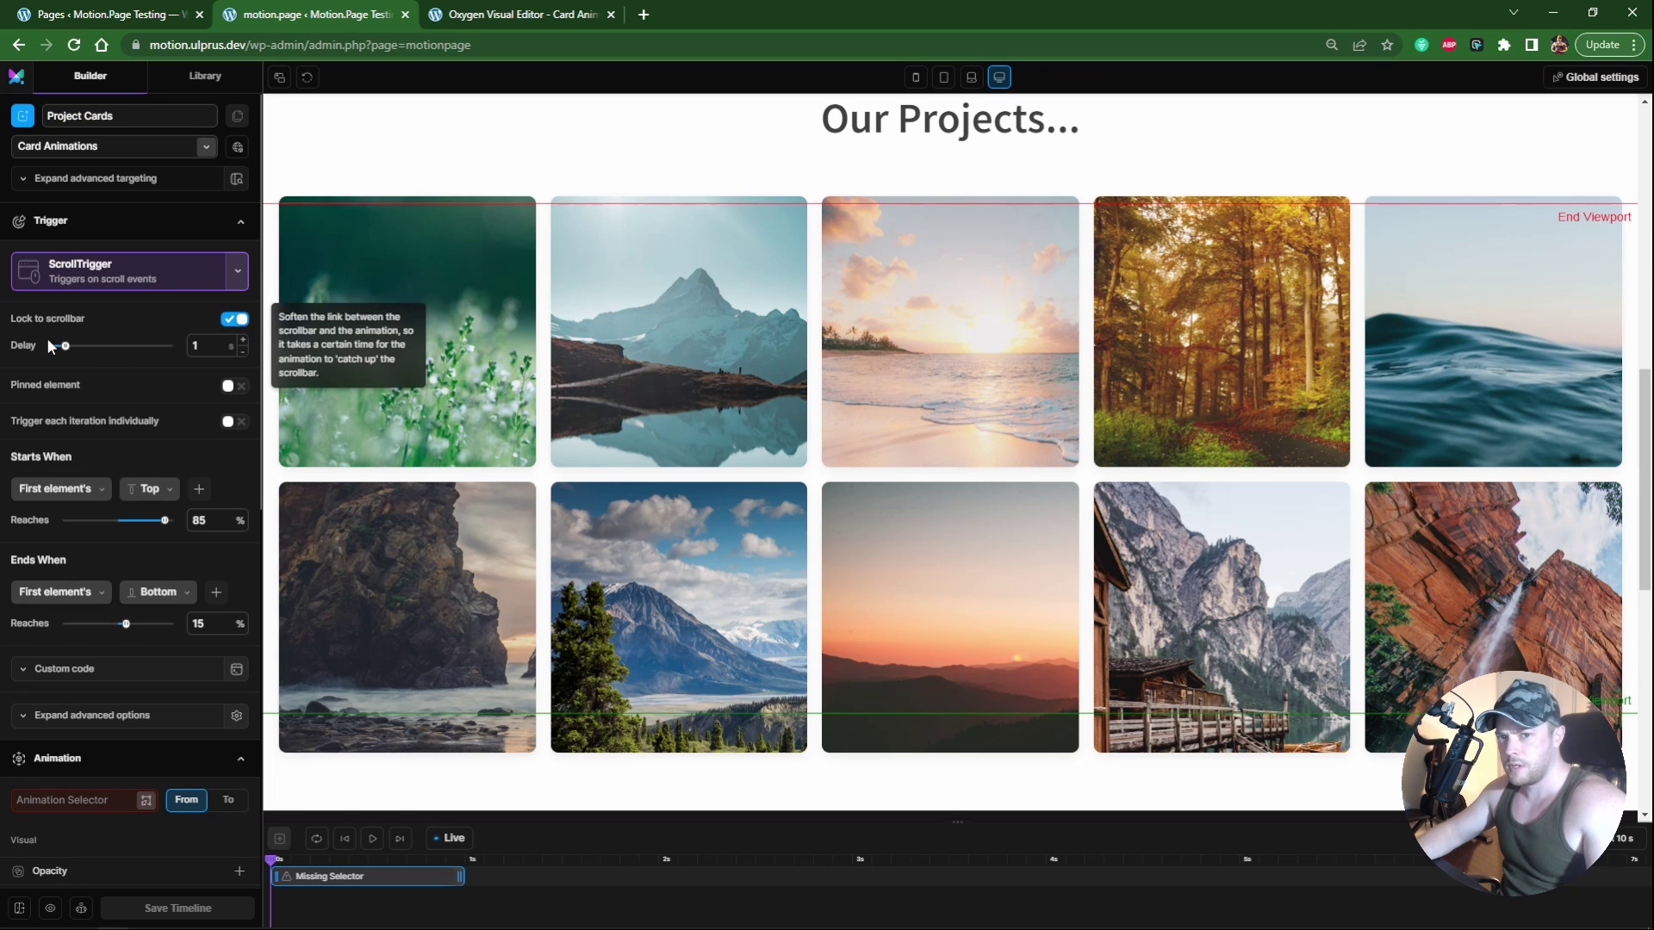
double_click(195, 346)
text(0.5)
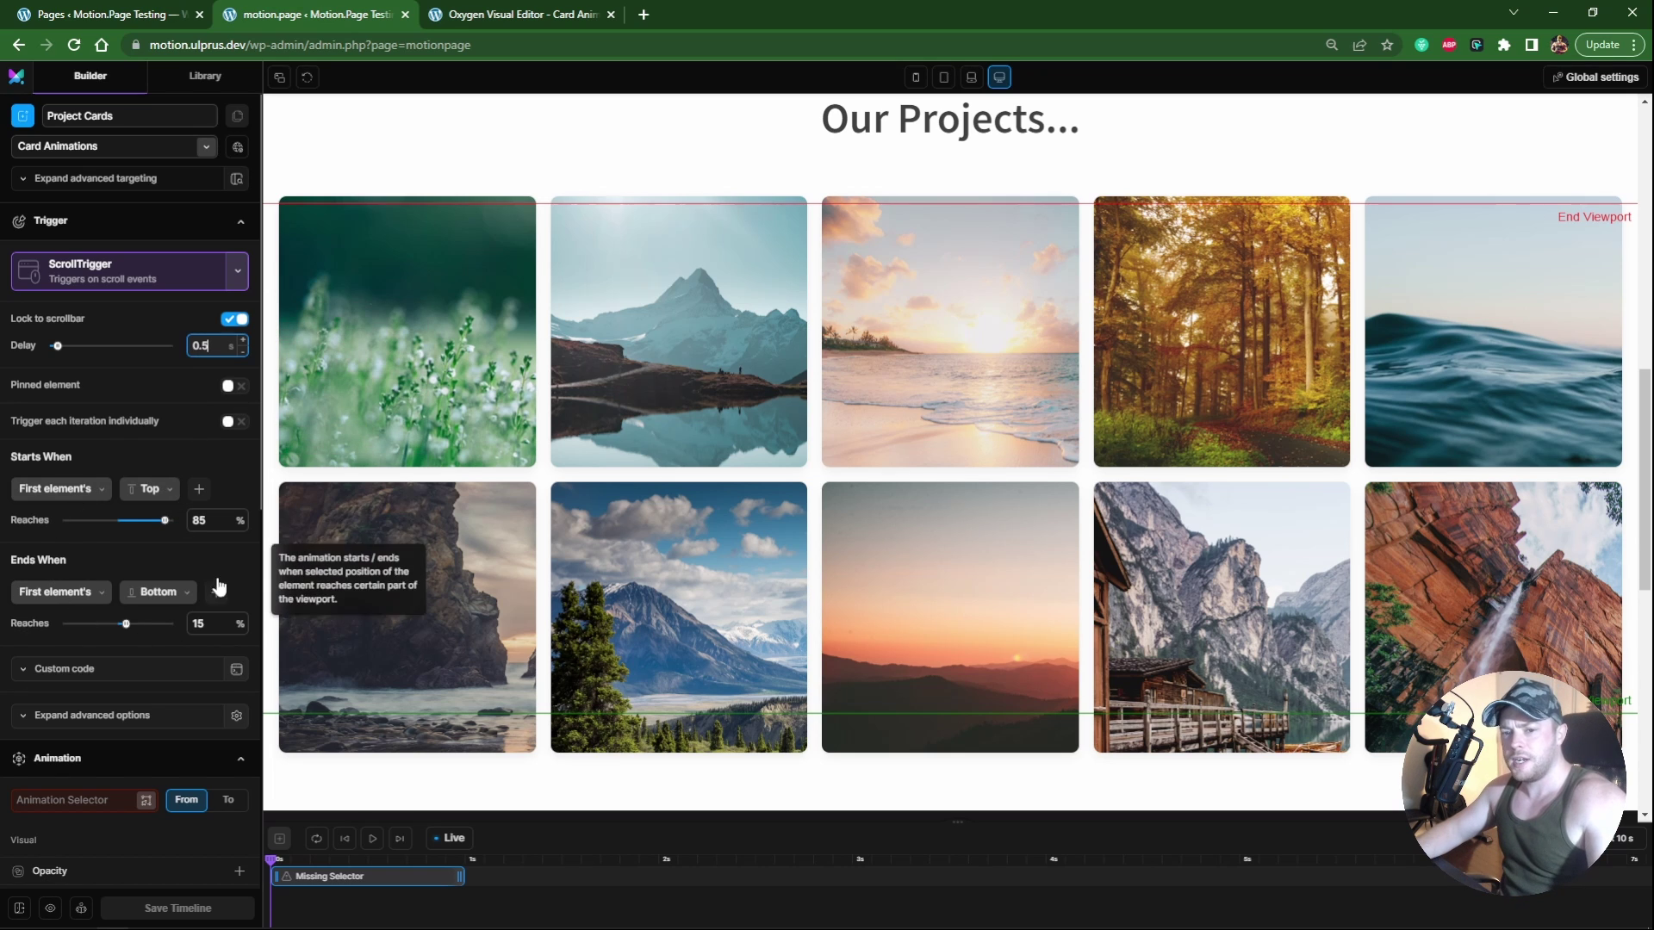
scroll(739, 641, down, 2)
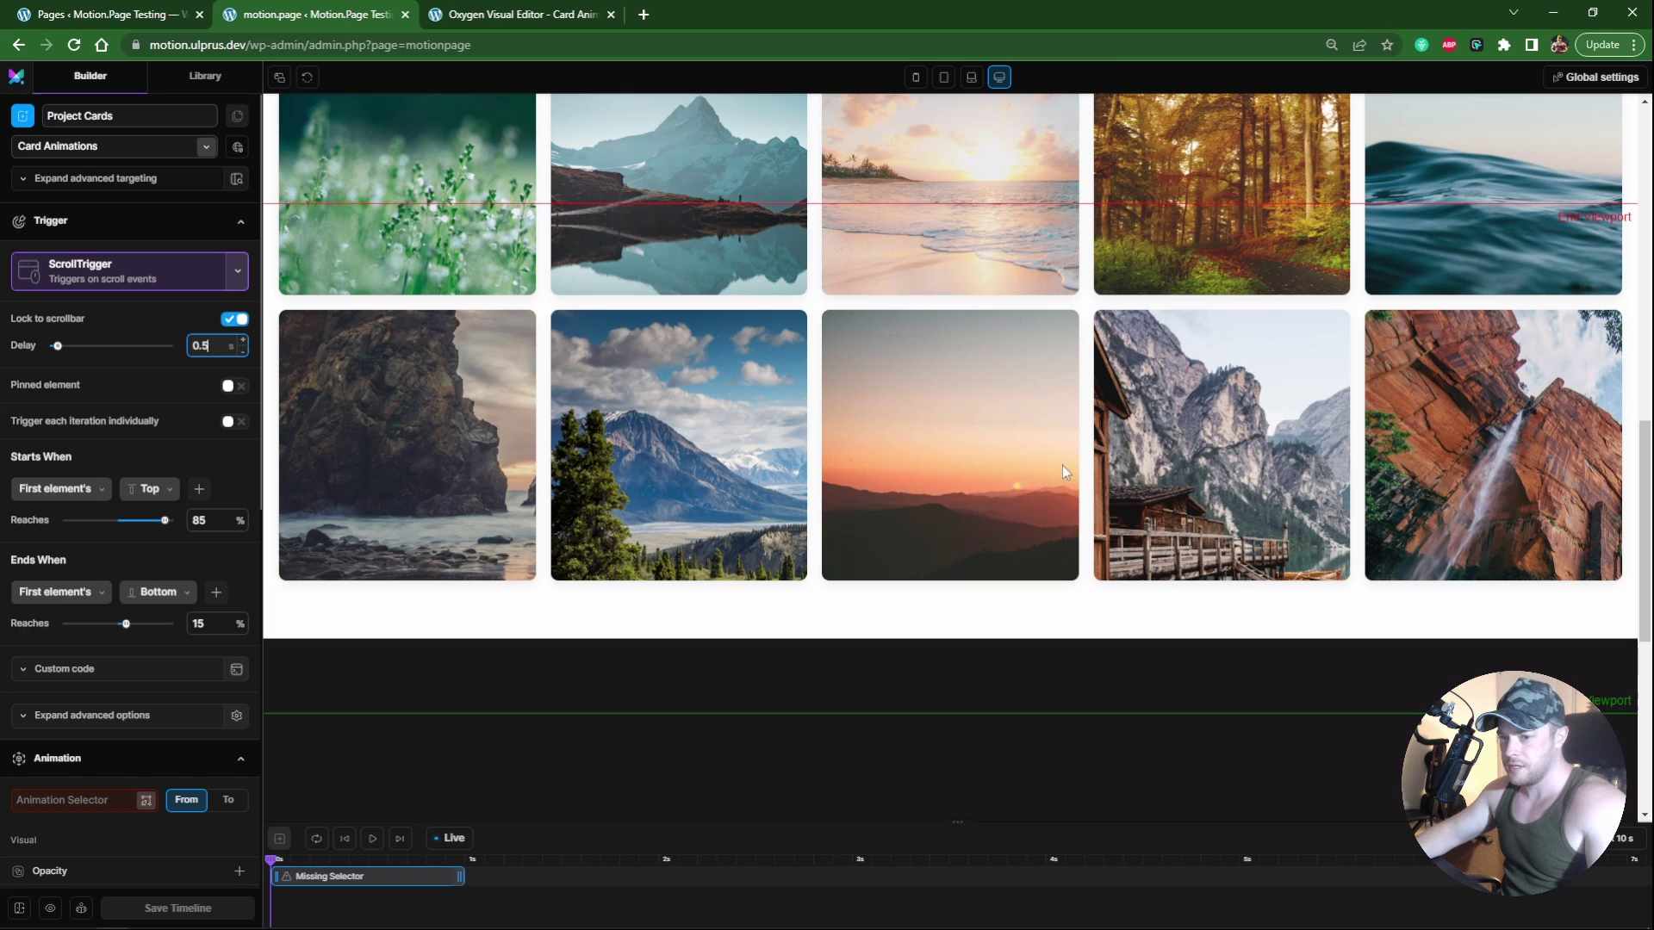
scroll(880, 566, up, 2)
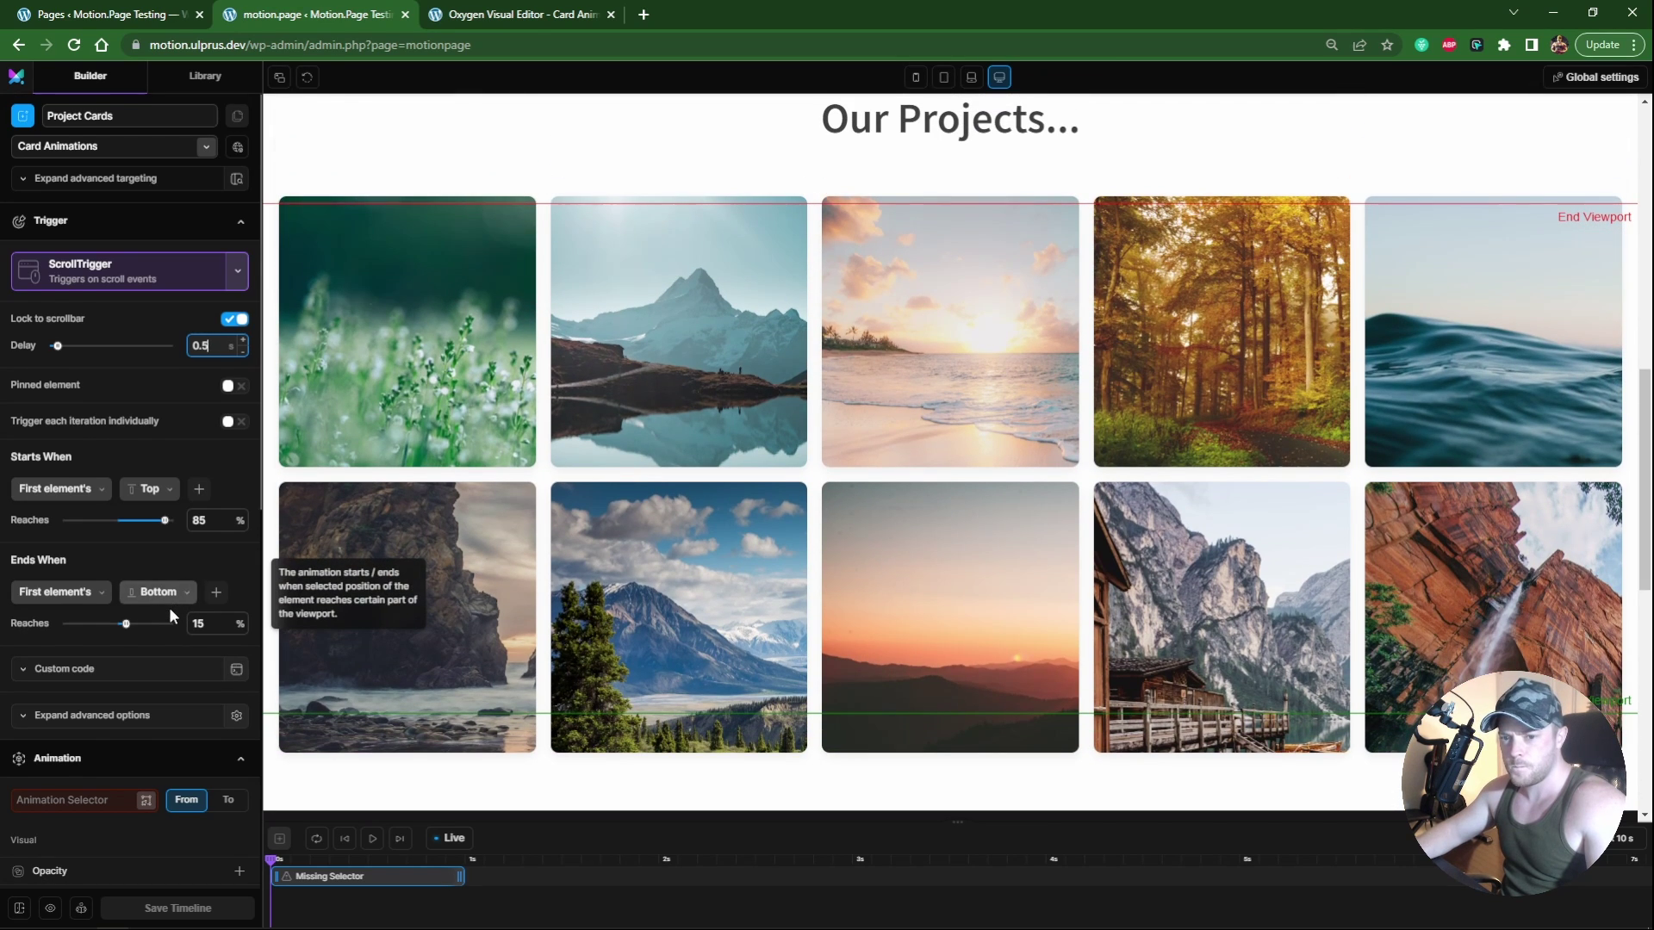
scroll(169, 611, down, 4)
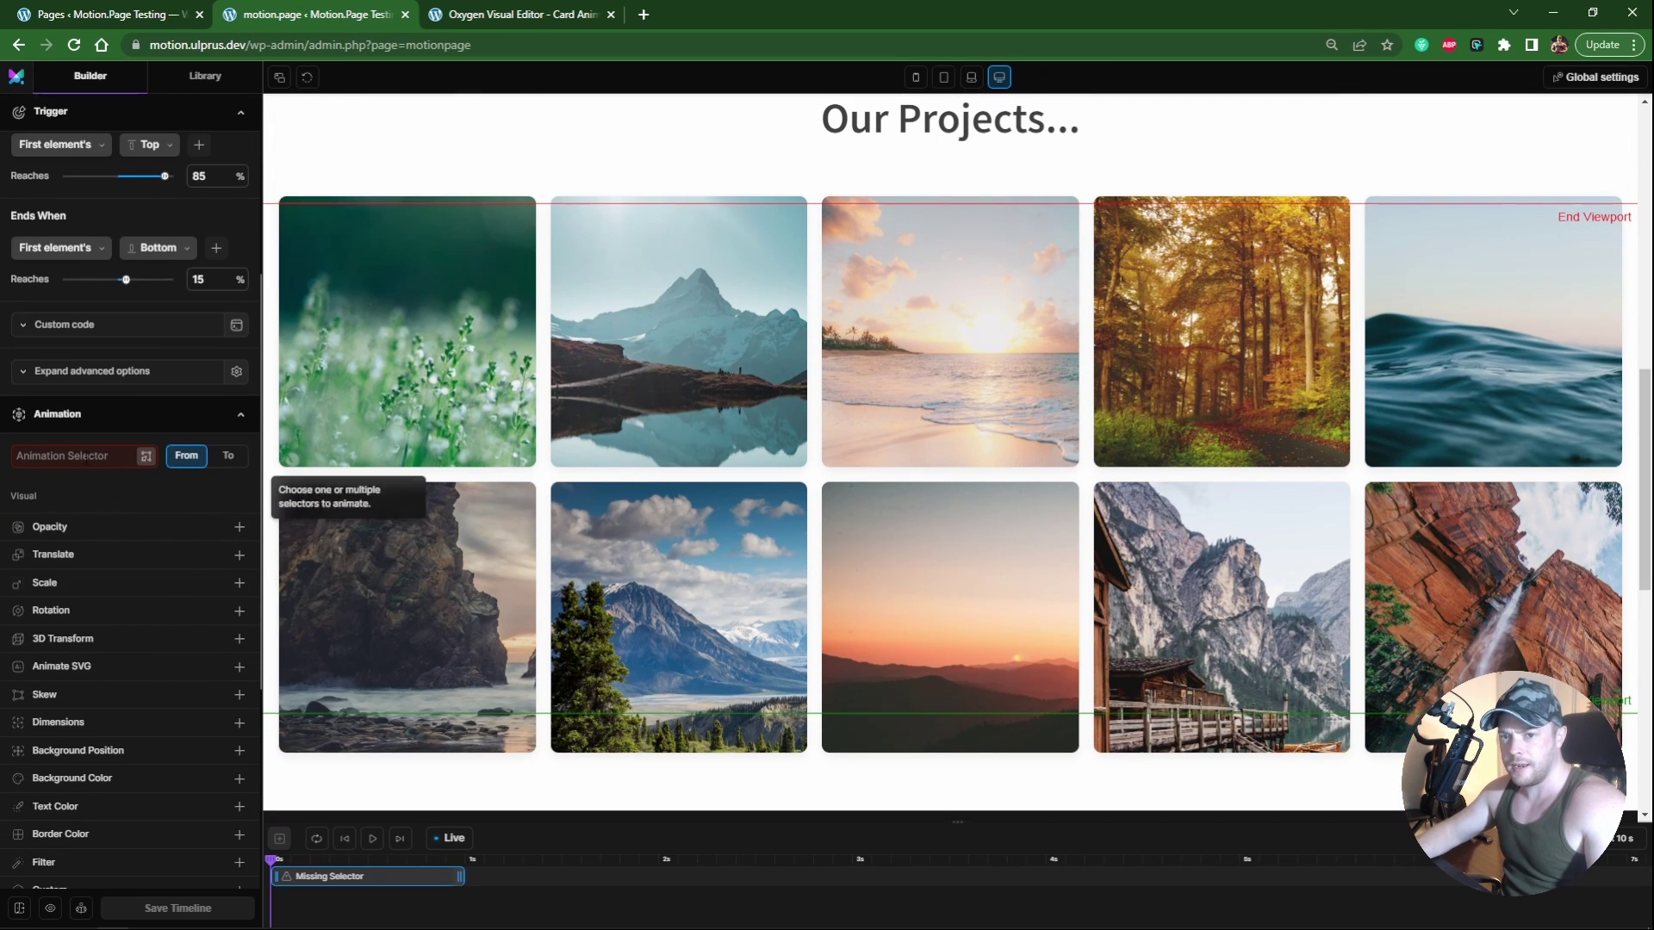
Step: Set the animation selector to .mp-scroll-up and add a Translate property
click(77, 455)
text(.mp-scroll)
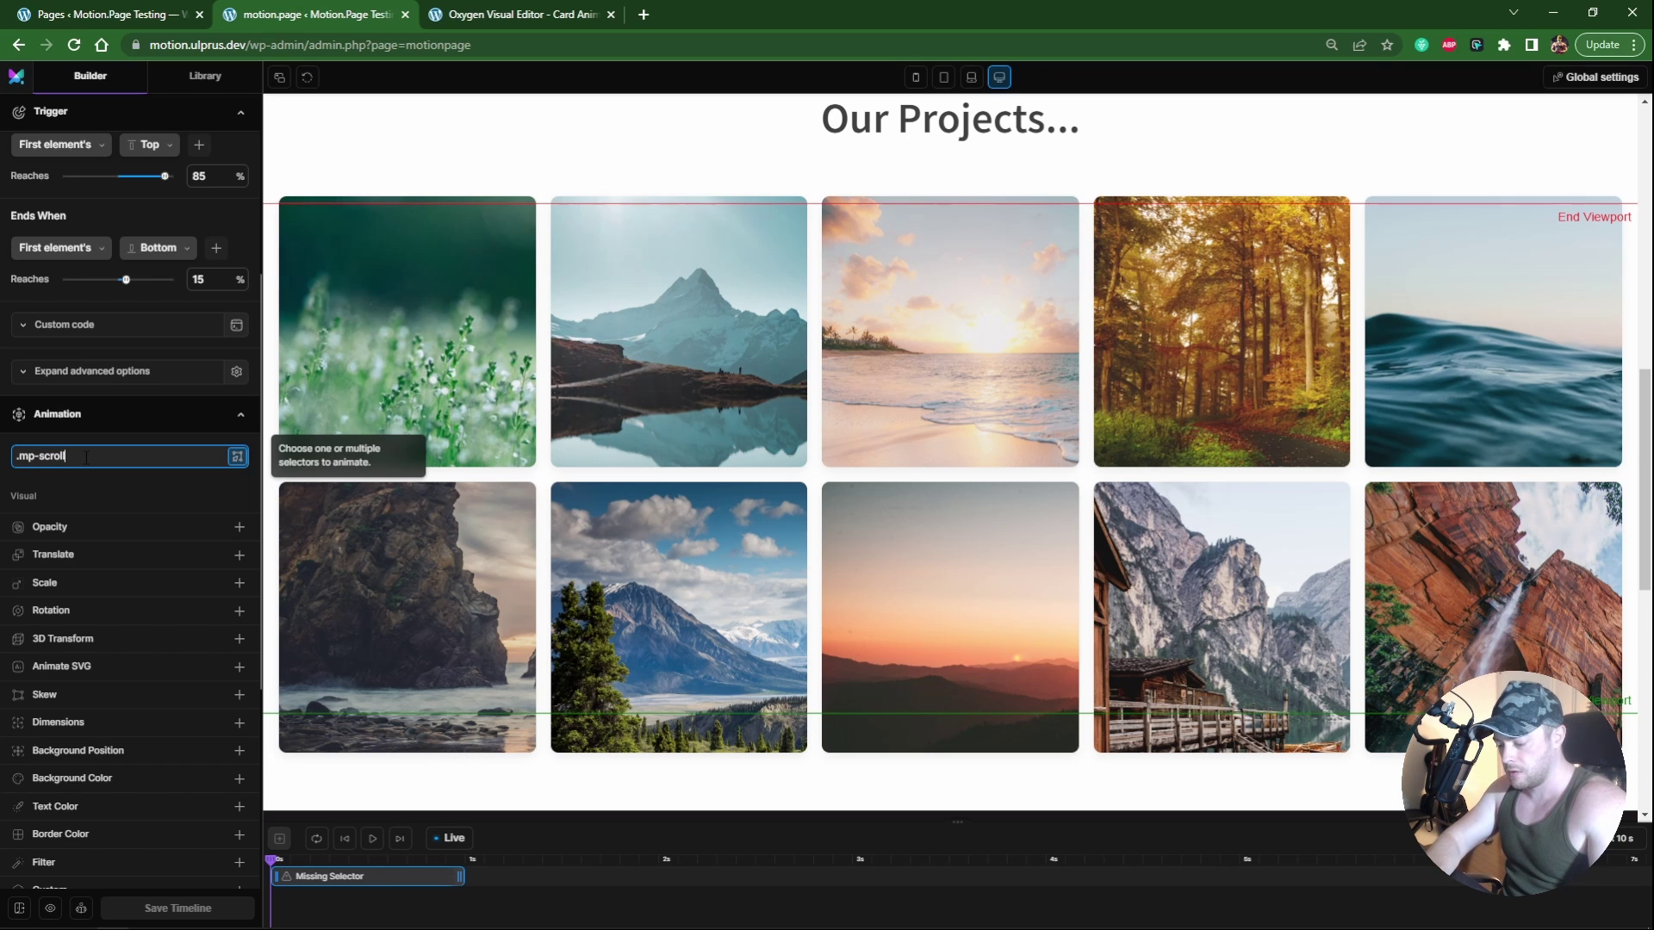
text(-up)
key(Return)
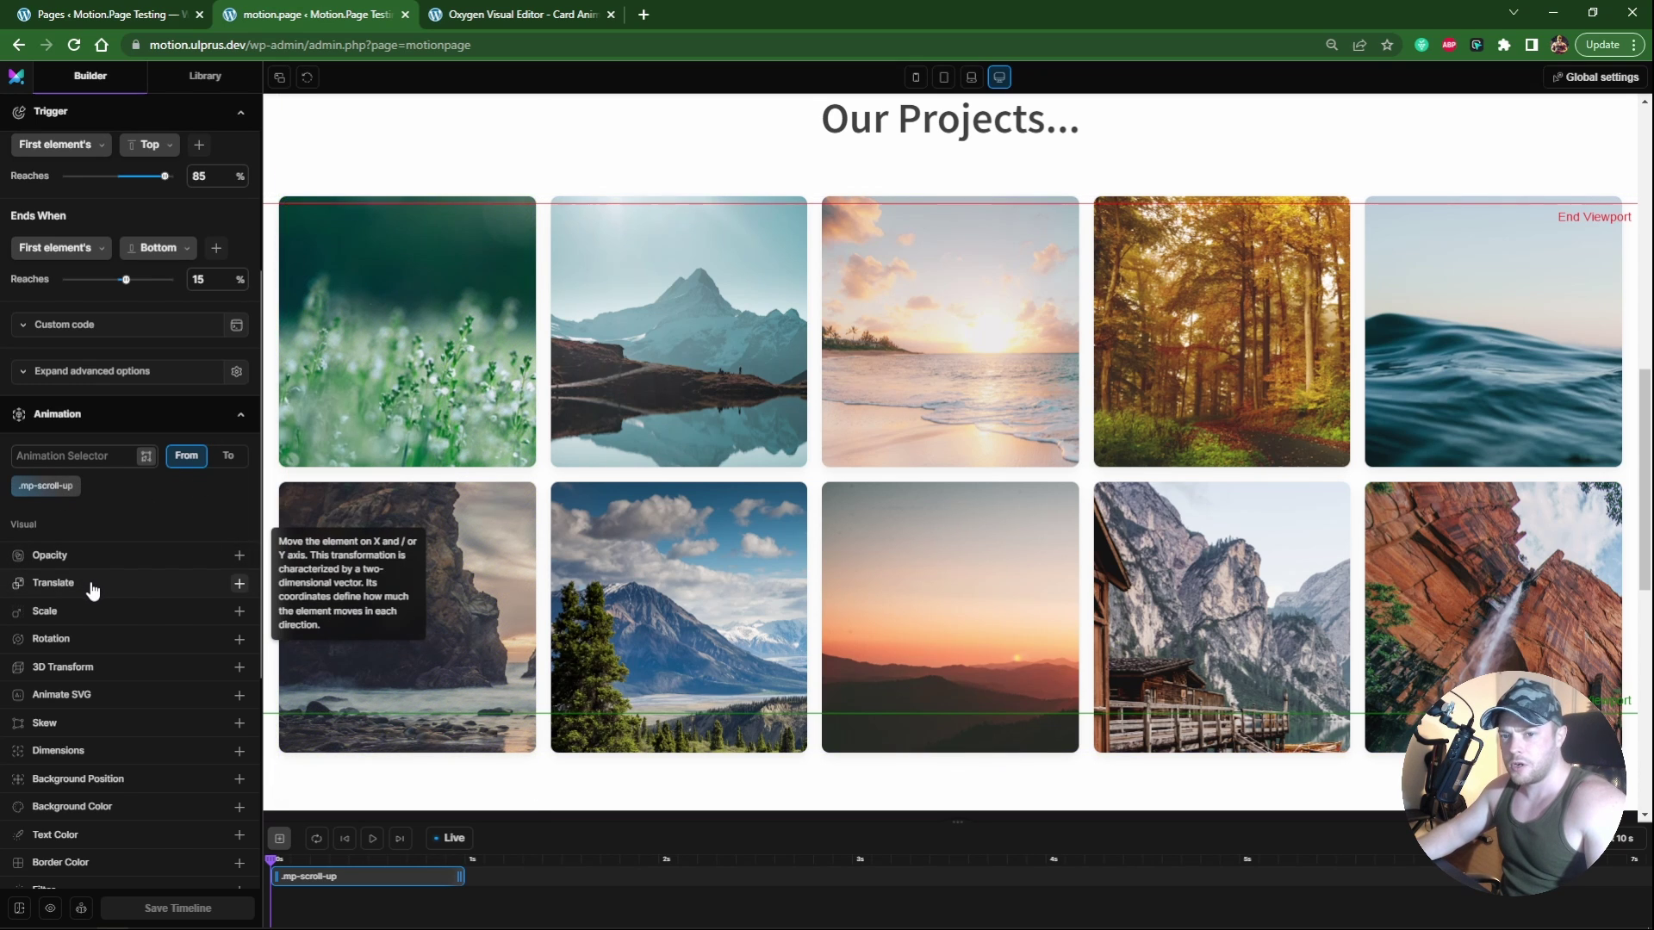
click(239, 584)
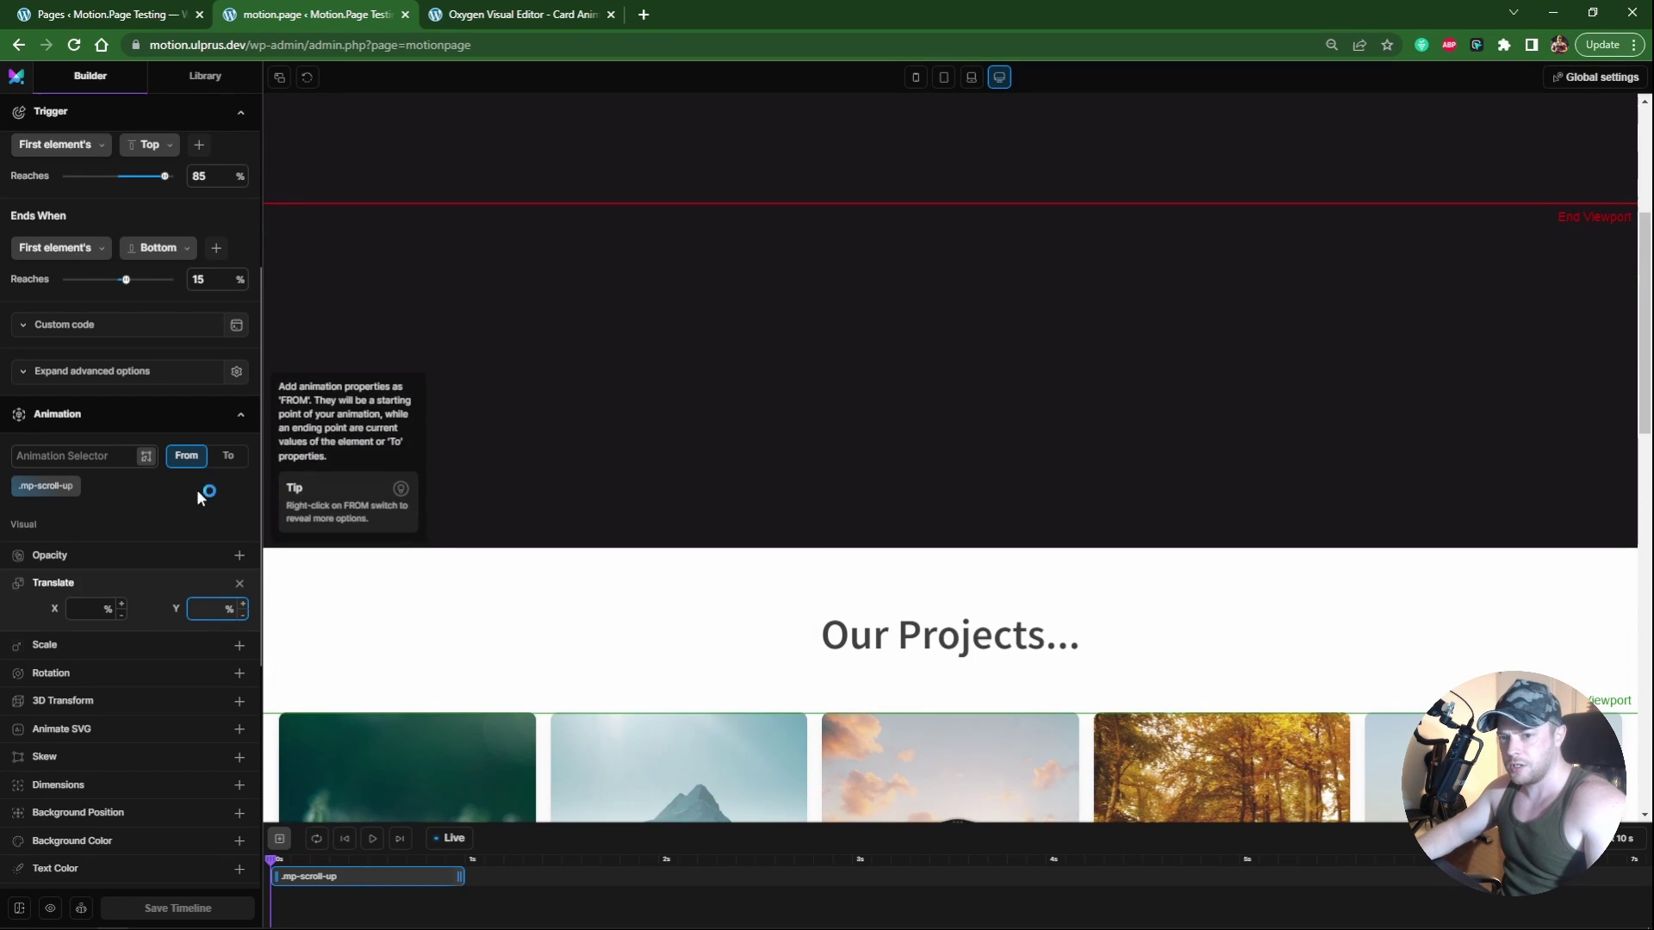
Step: Switch the Translate Y unit to pixels
click(208, 609)
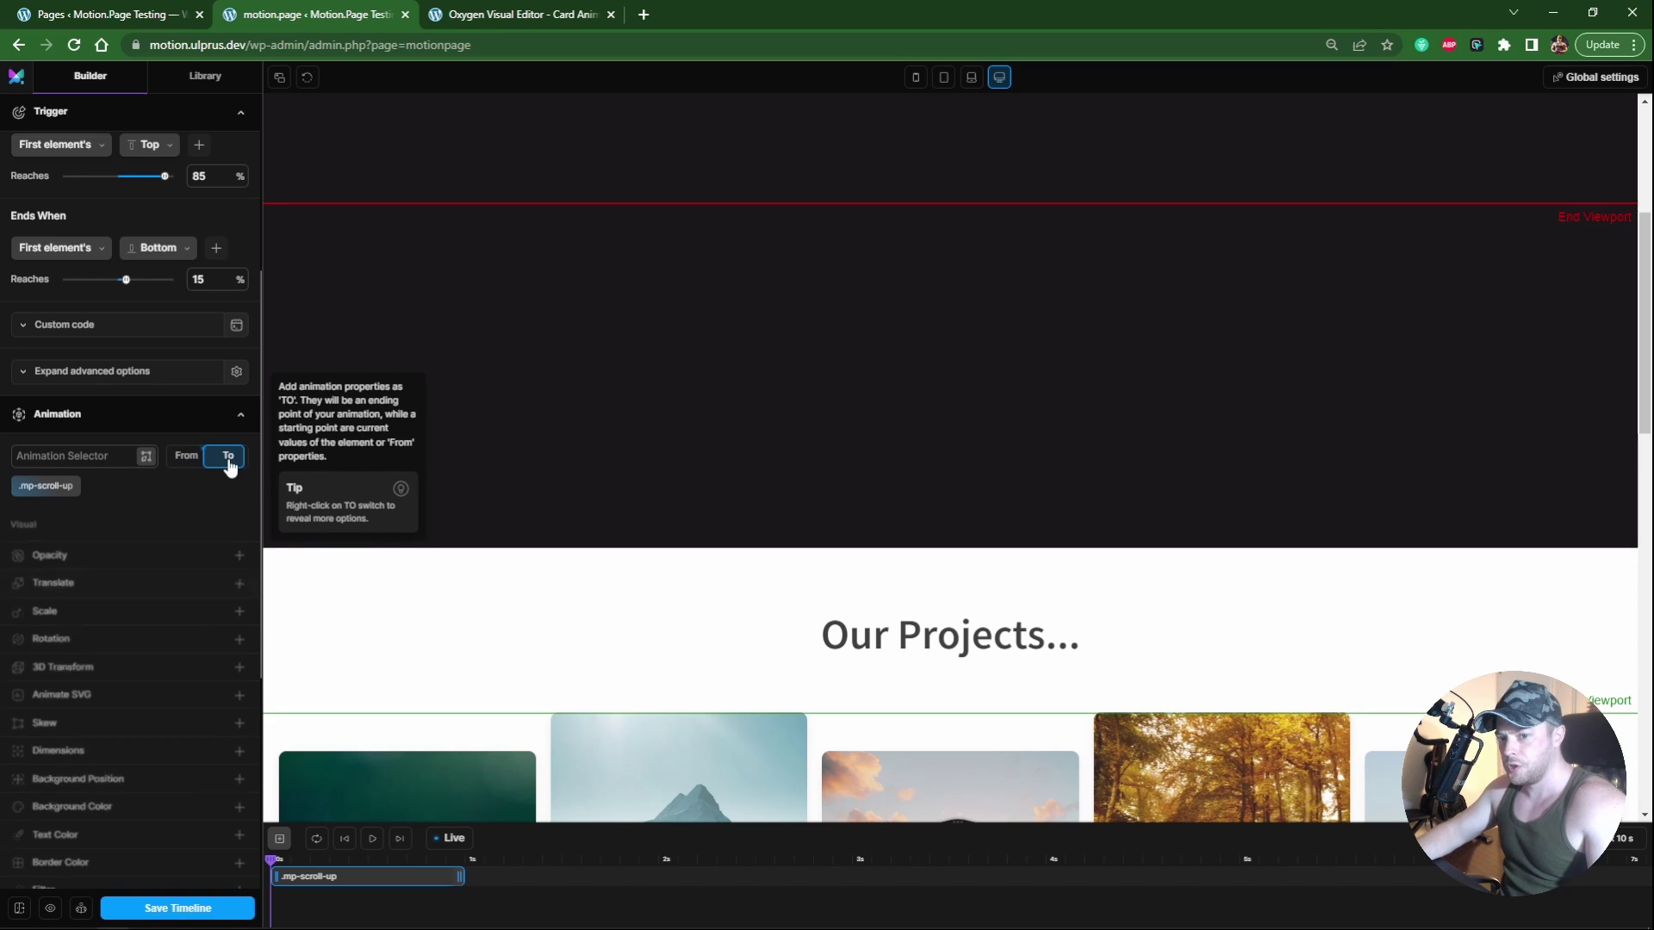
scroll(587, 521, down, 2)
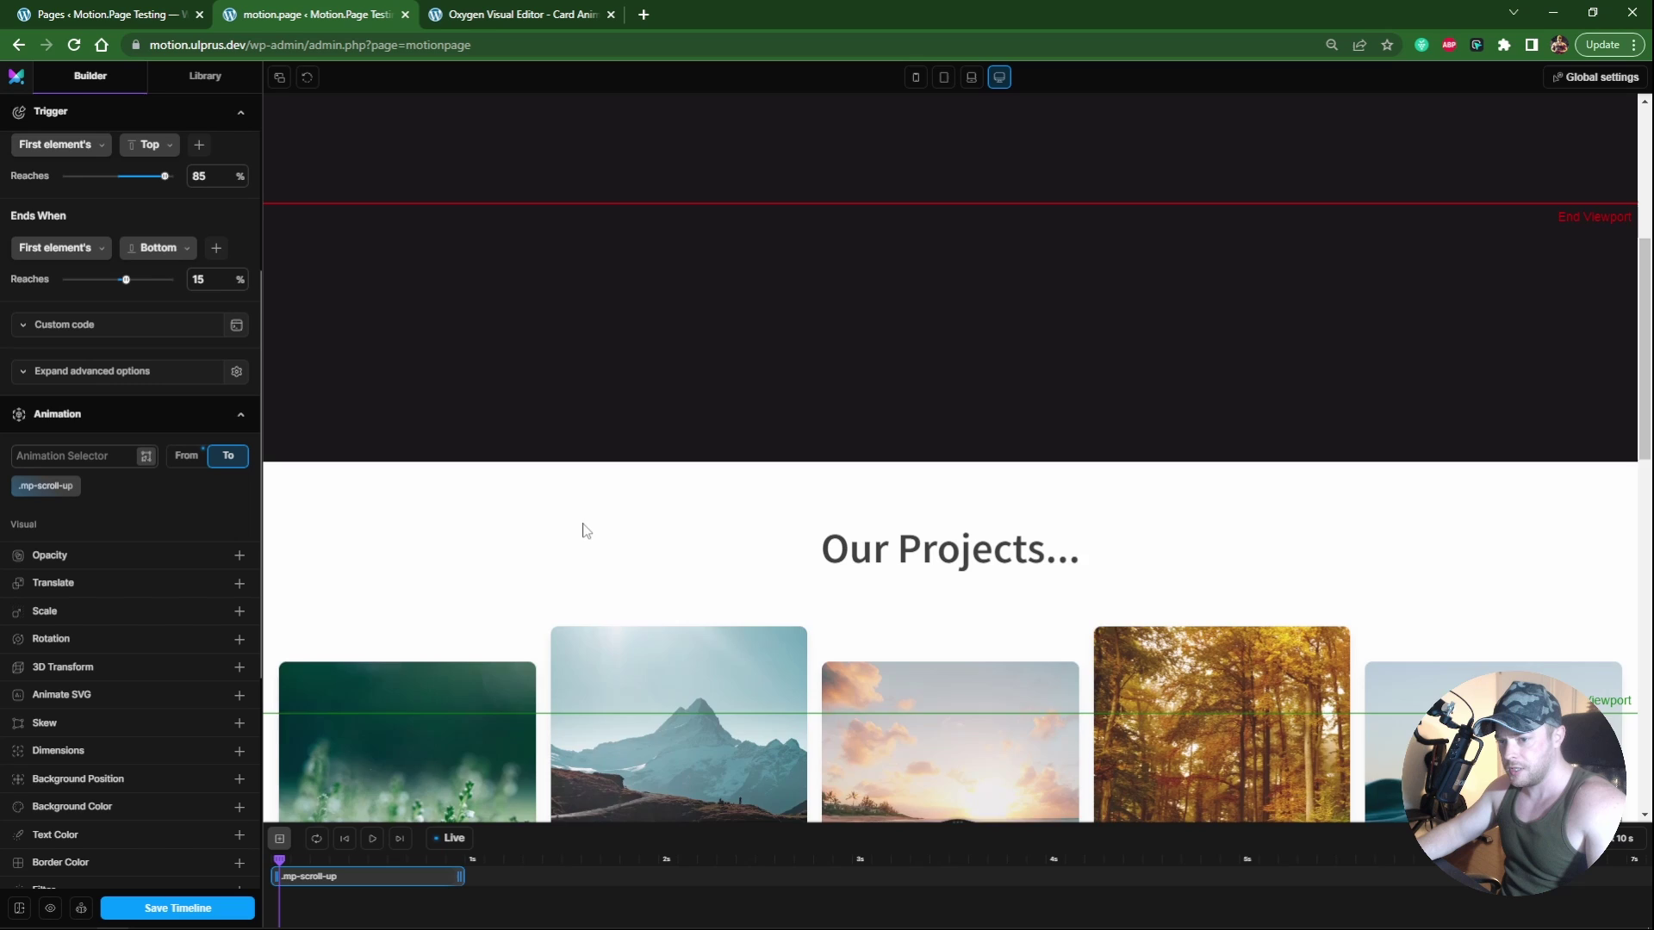
scroll(584, 529, down, 6)
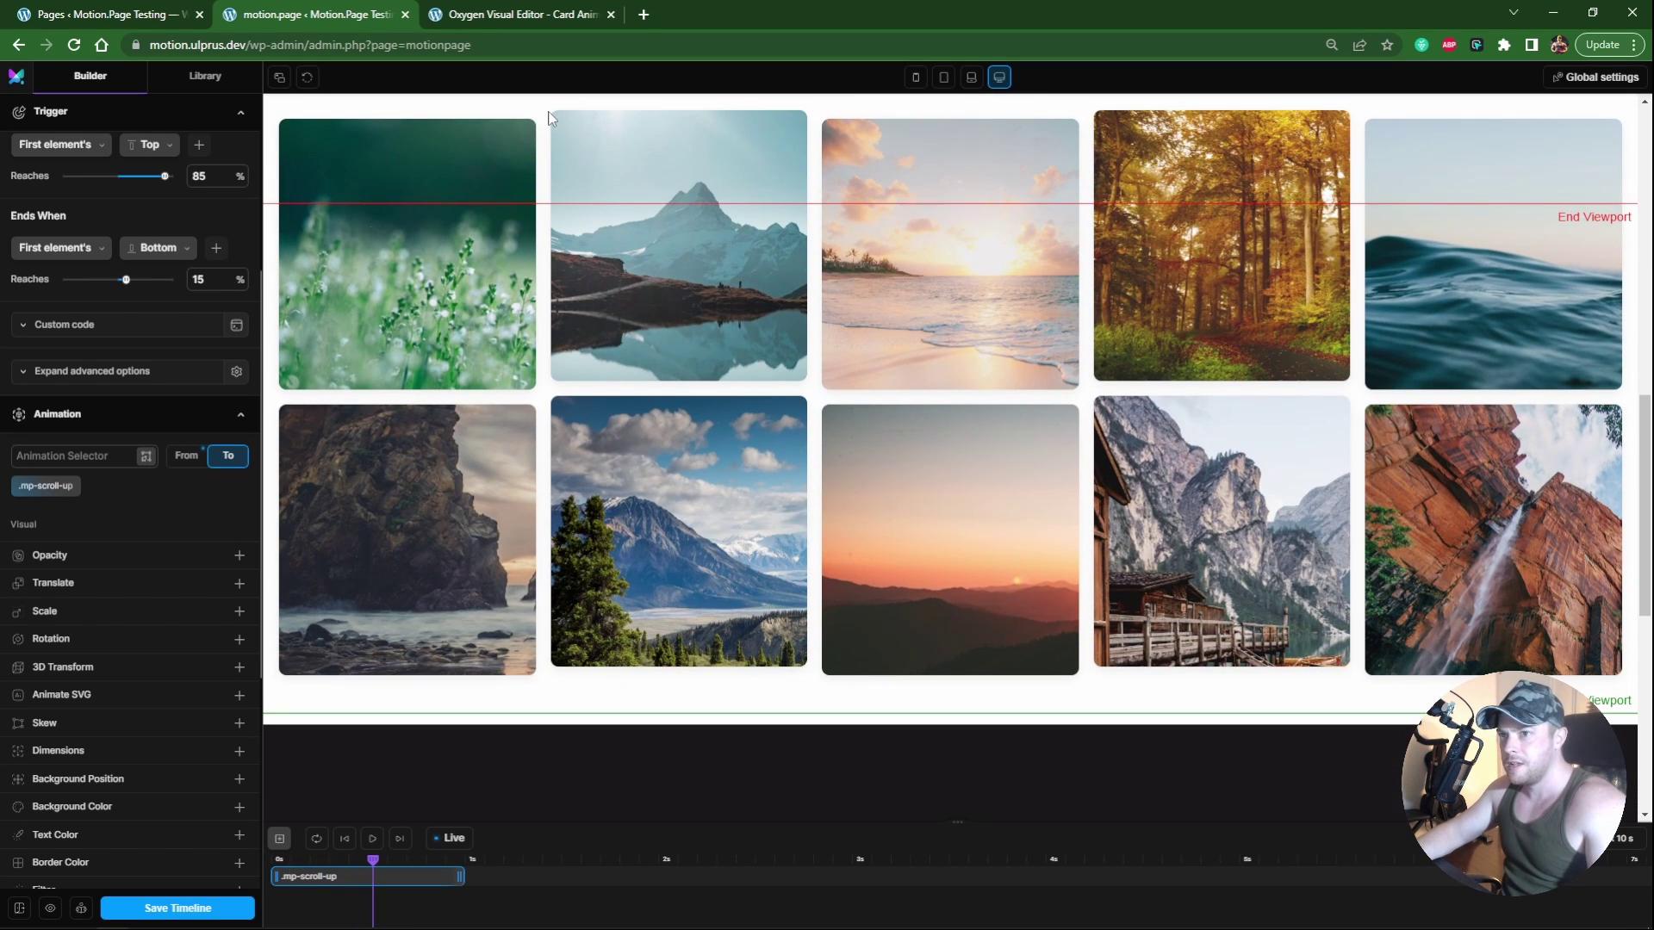
scroll(520, 151, down, 3)
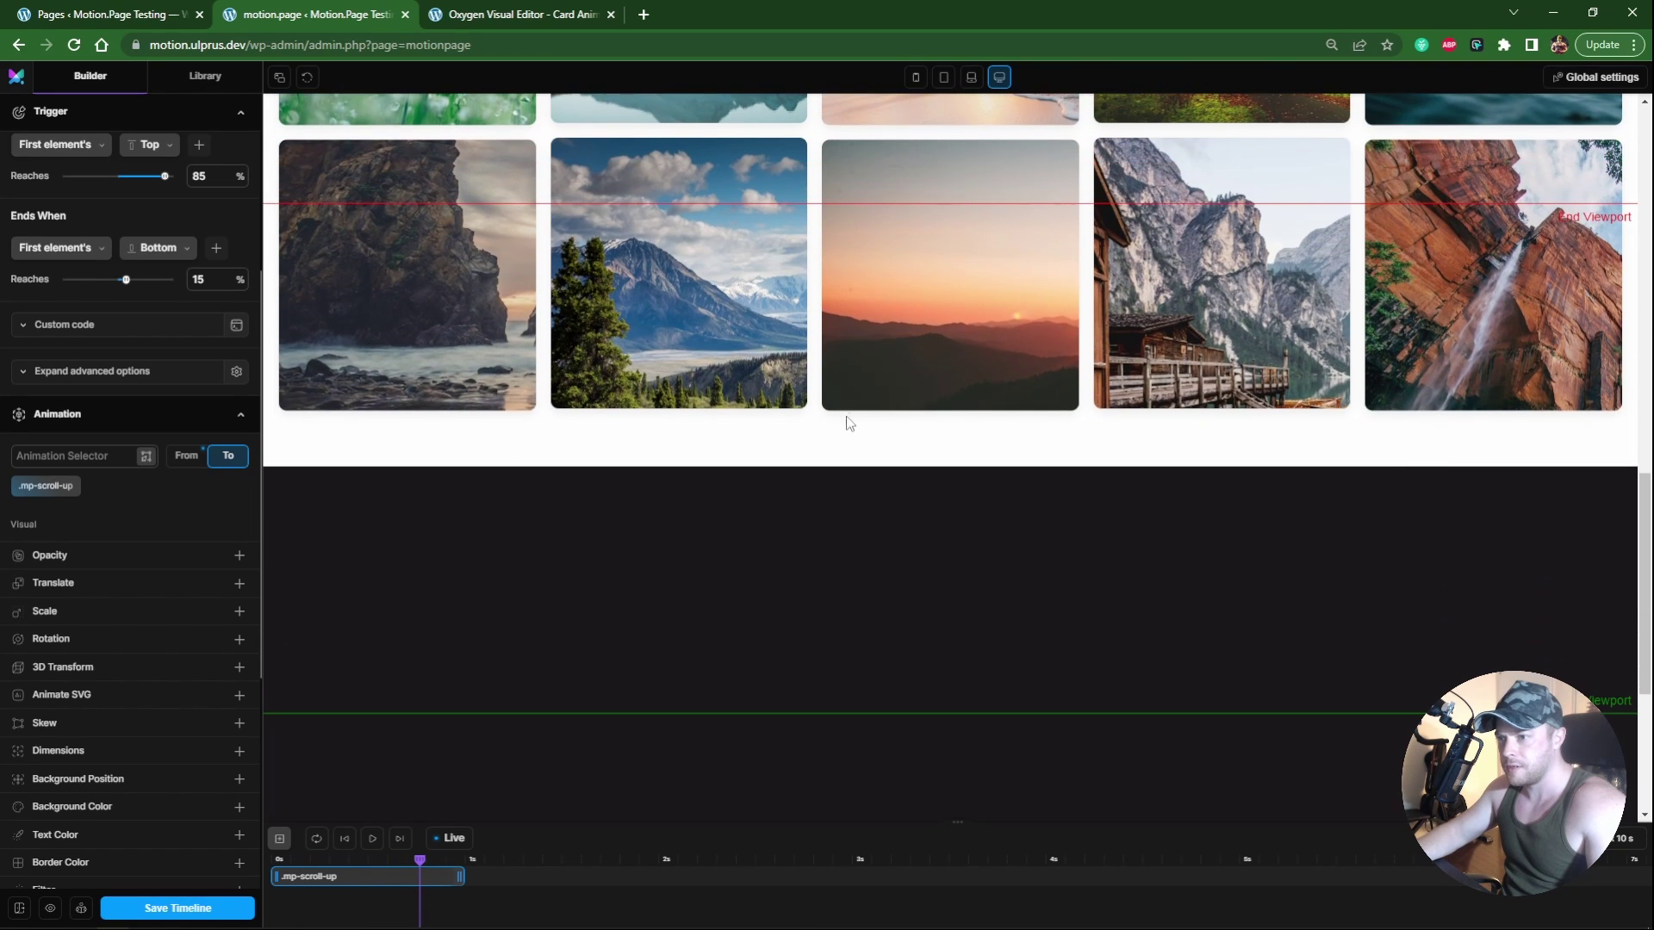
scroll(831, 410, down, 2)
scroll(831, 410, up, 10)
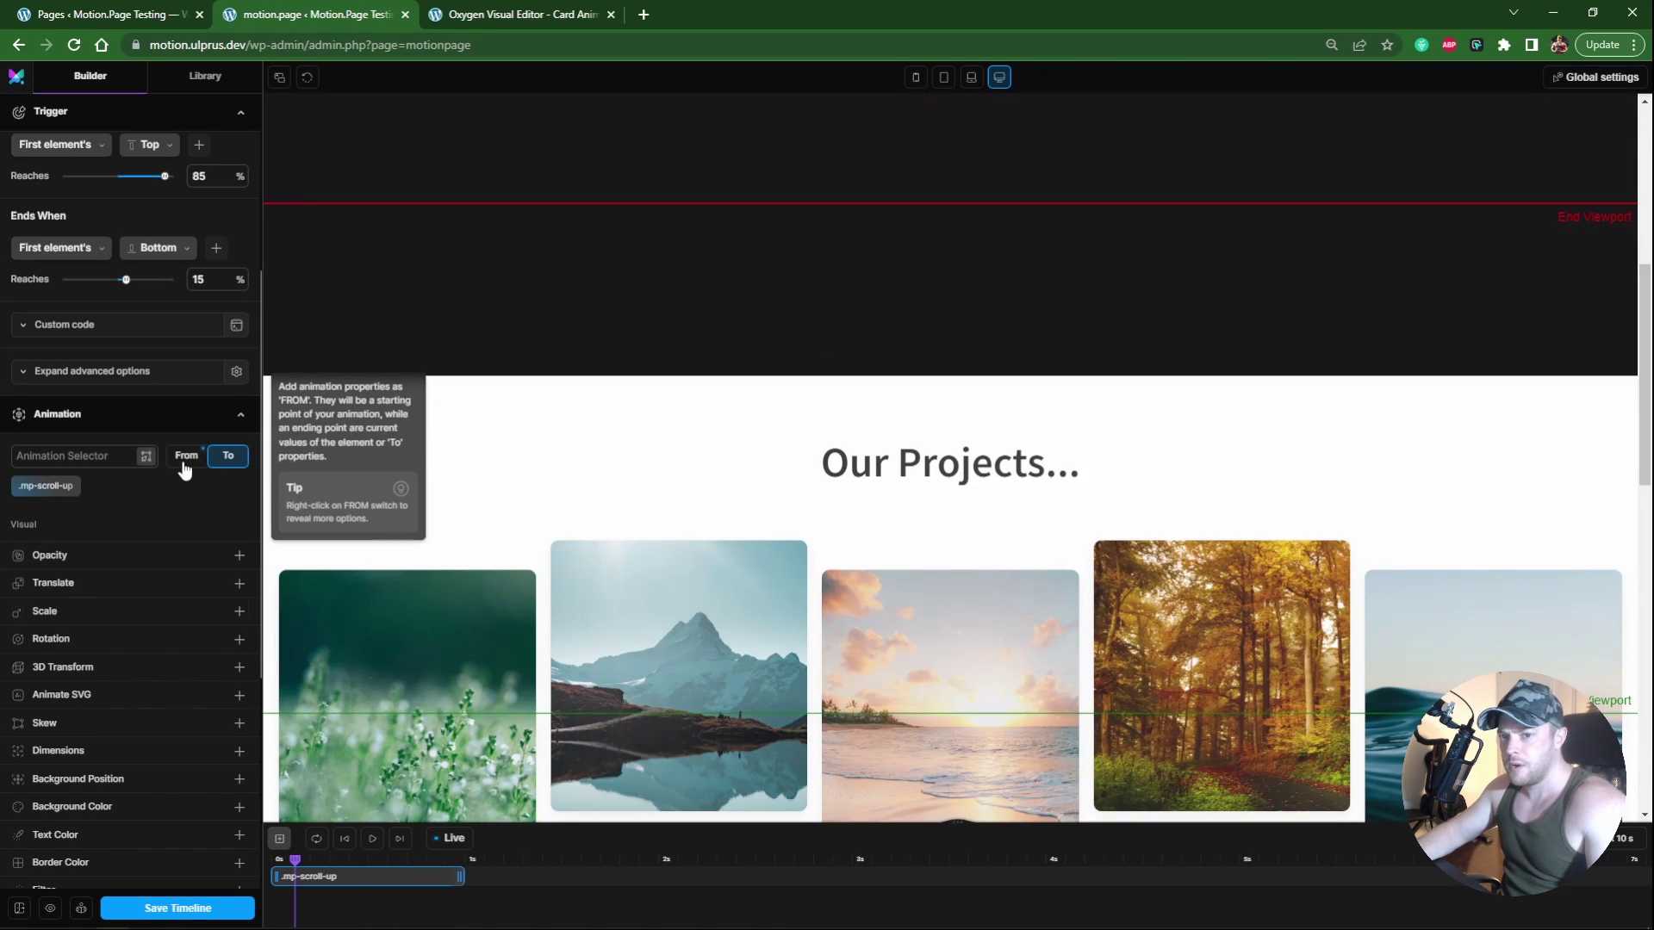
Step: Enter the From Translate Y offset for the .mp-scroll-up columns
click(184, 467)
click(239, 584)
click(201, 609)
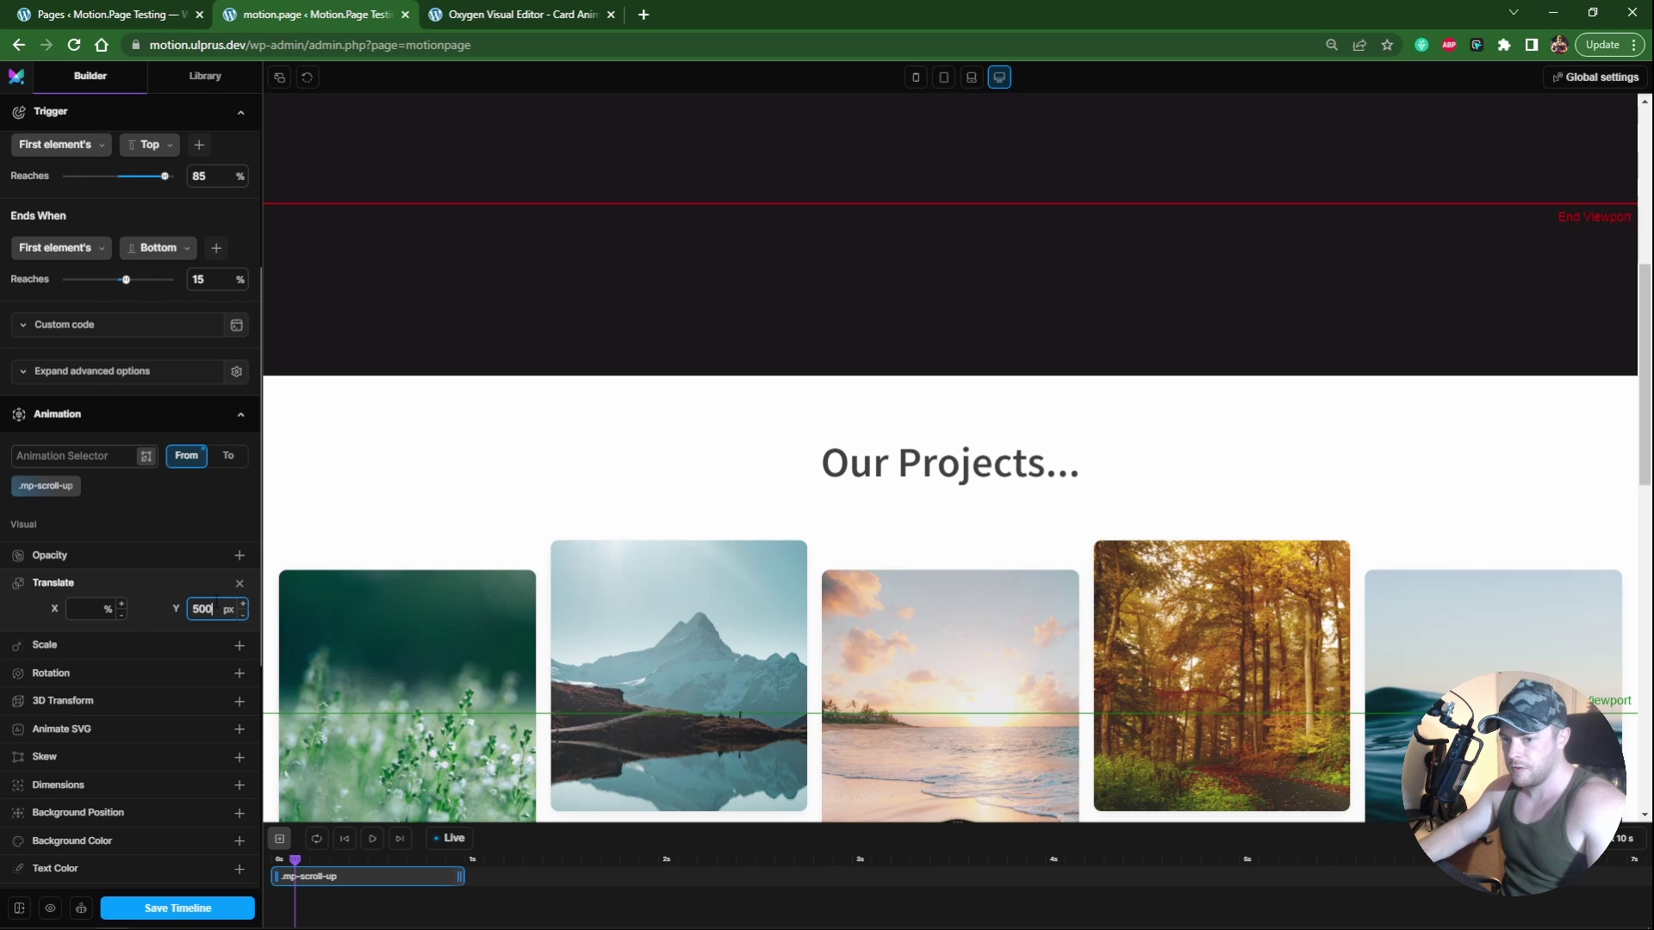
text(500)
scroll(543, 447, down, 5)
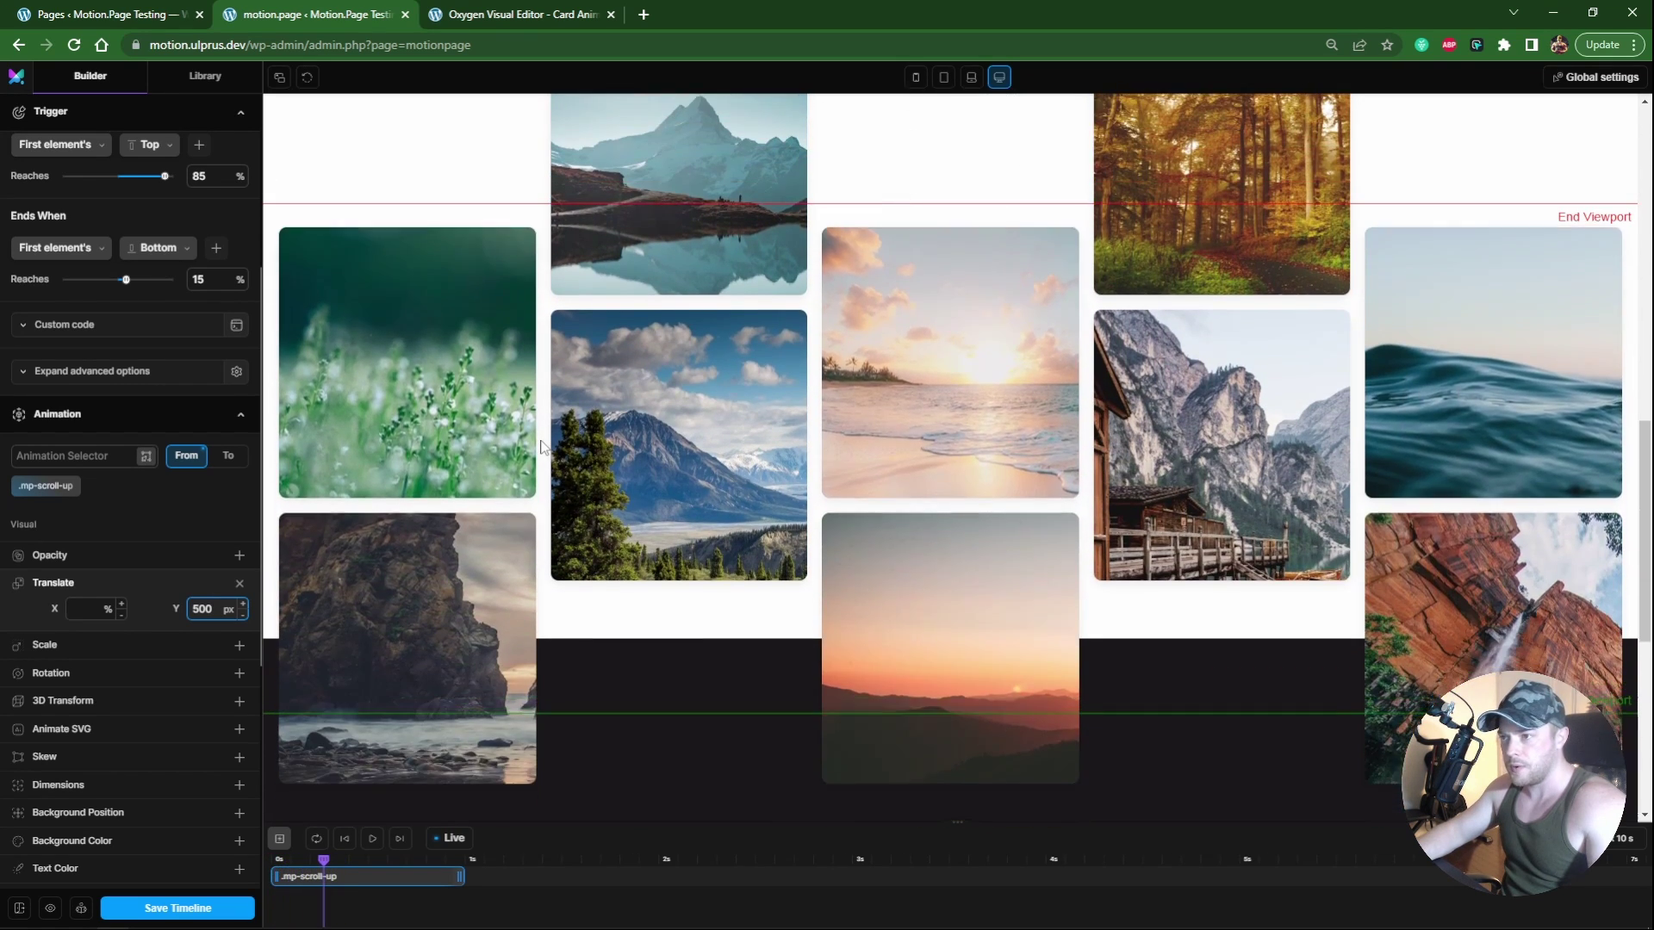
double_click(202, 609)
text(100)
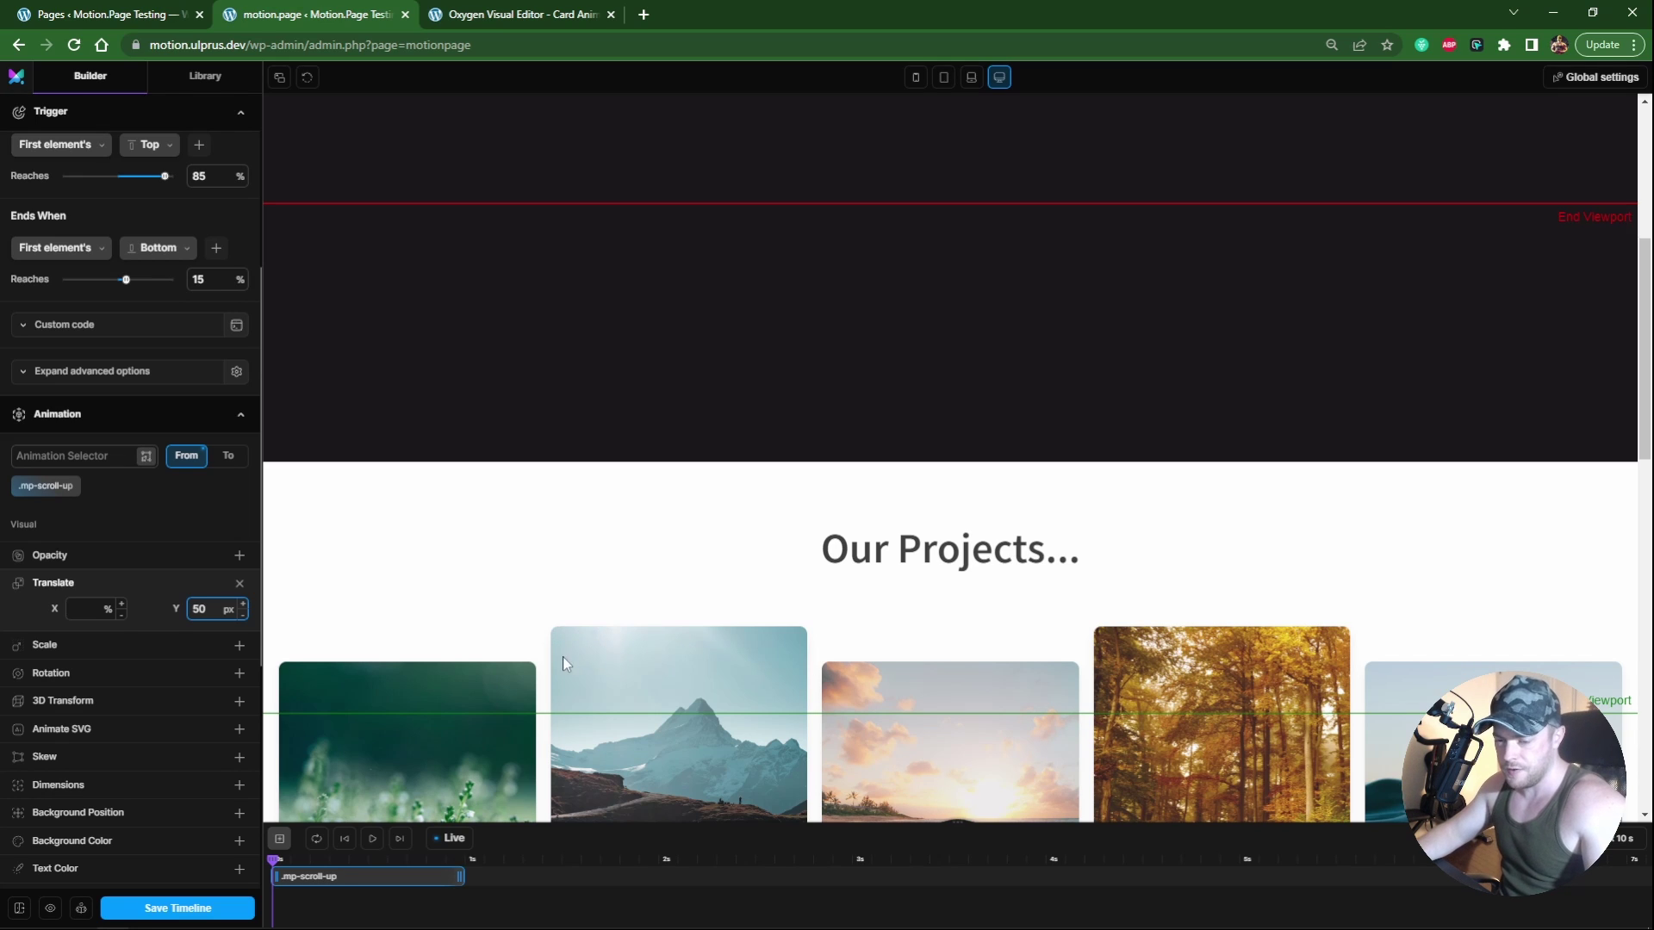
Step: Duplicate the animation and swap its target from .mp-scroll-up to .mp-scroll-down
right_click(356, 877)
click(400, 913)
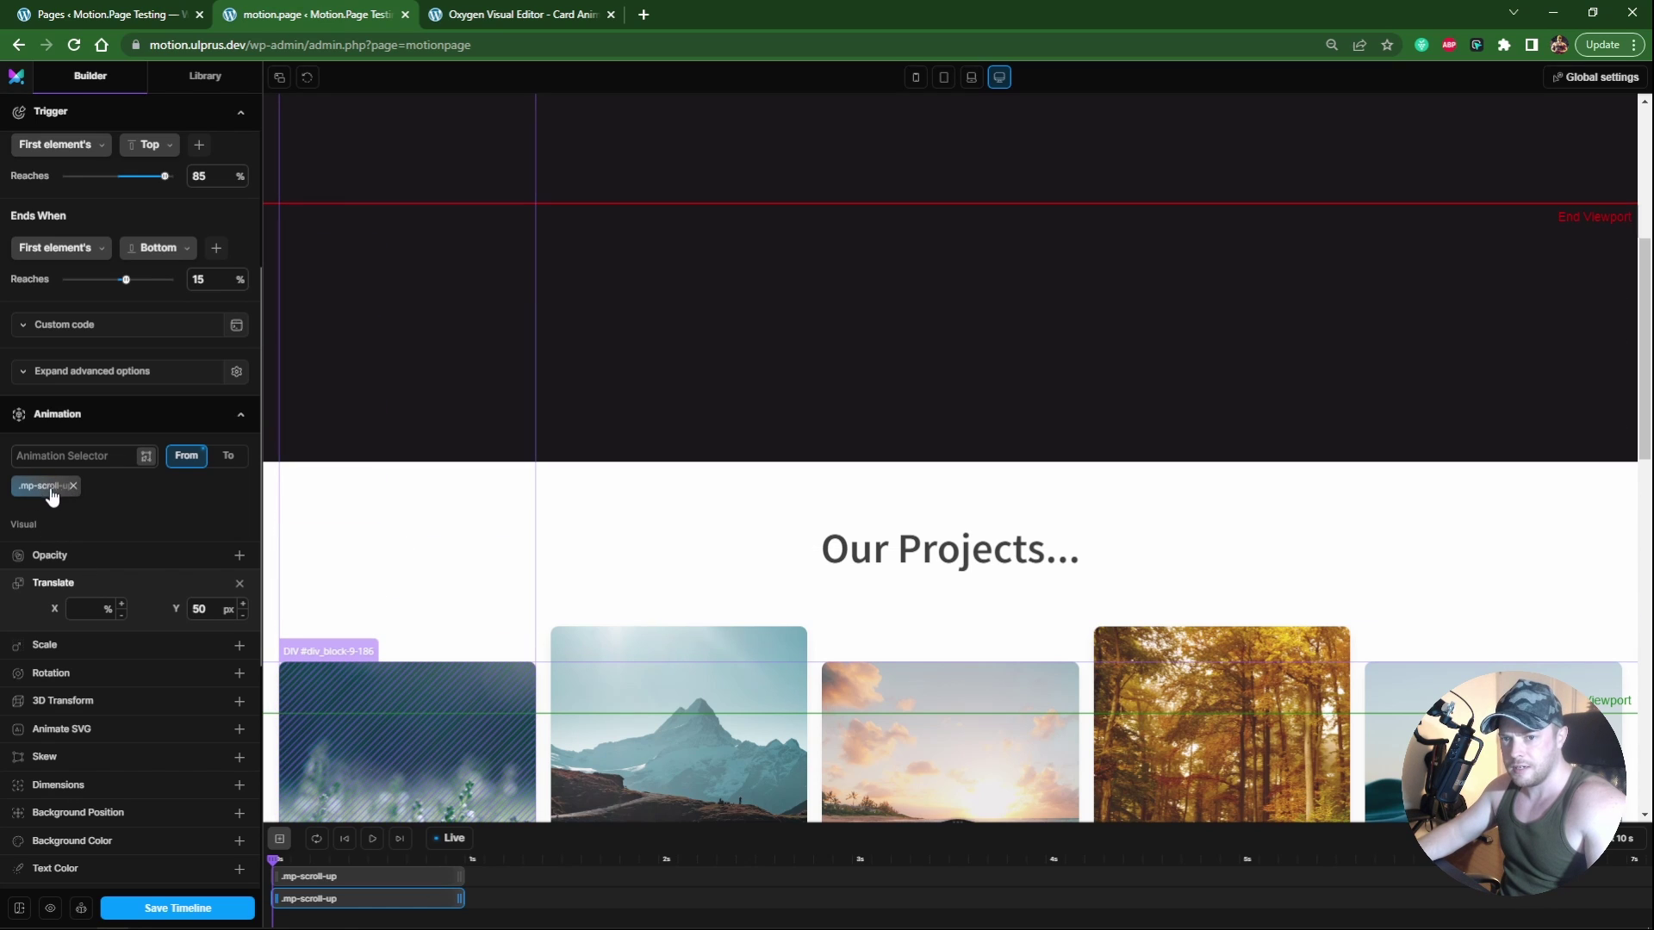
click(69, 455)
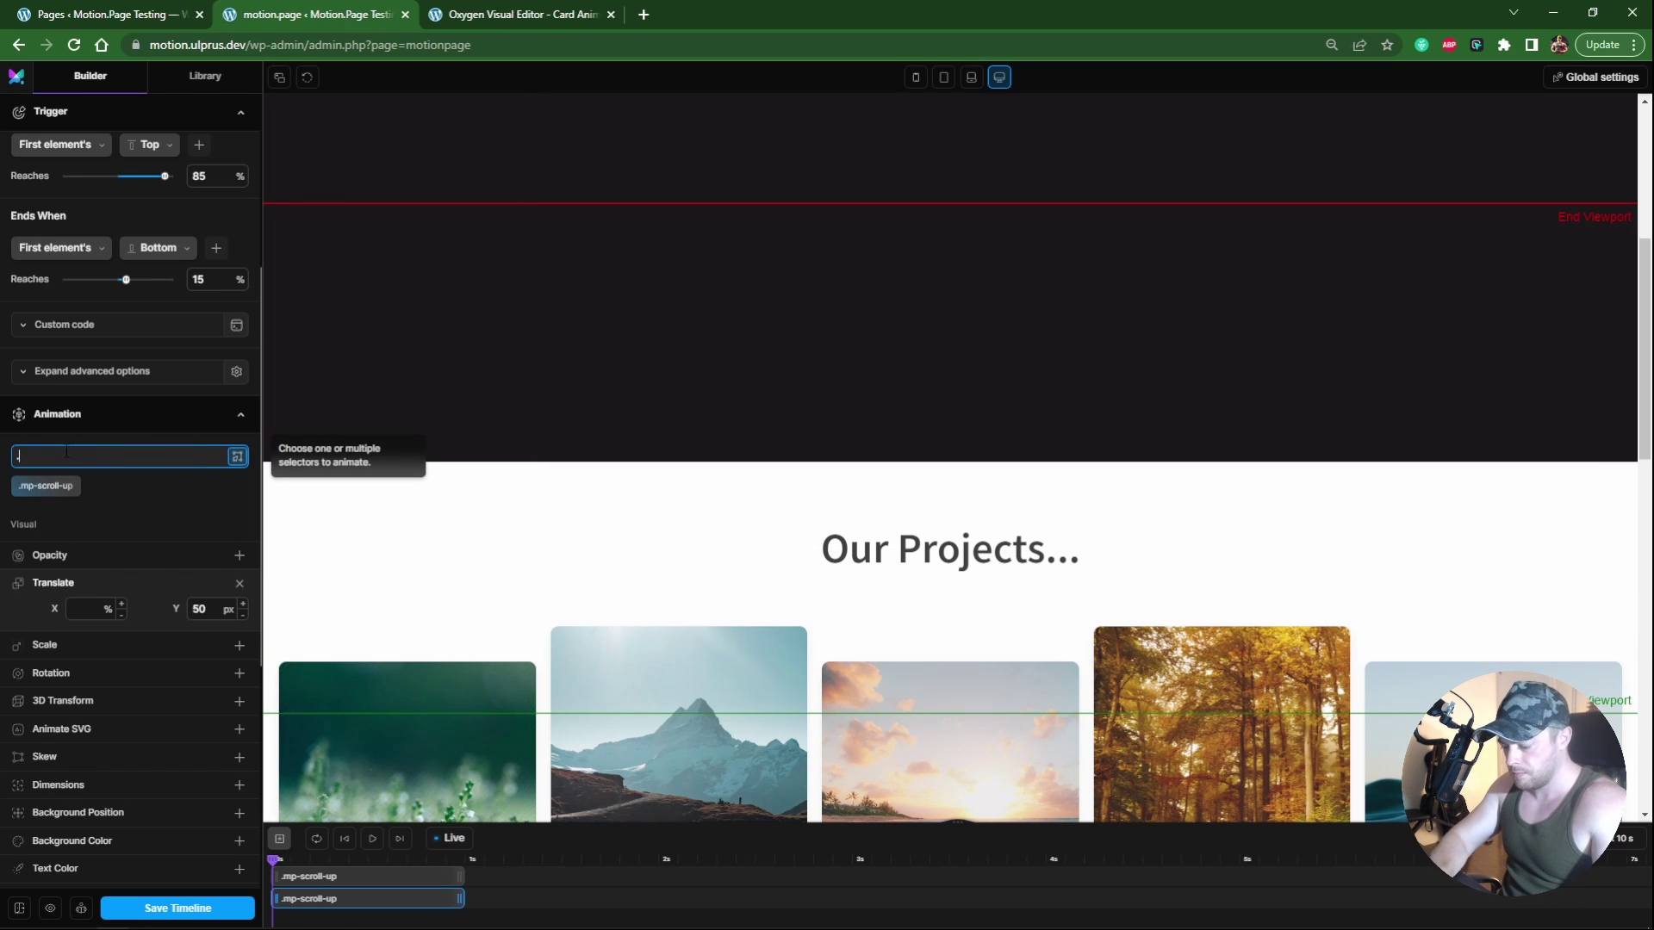
key(Return)
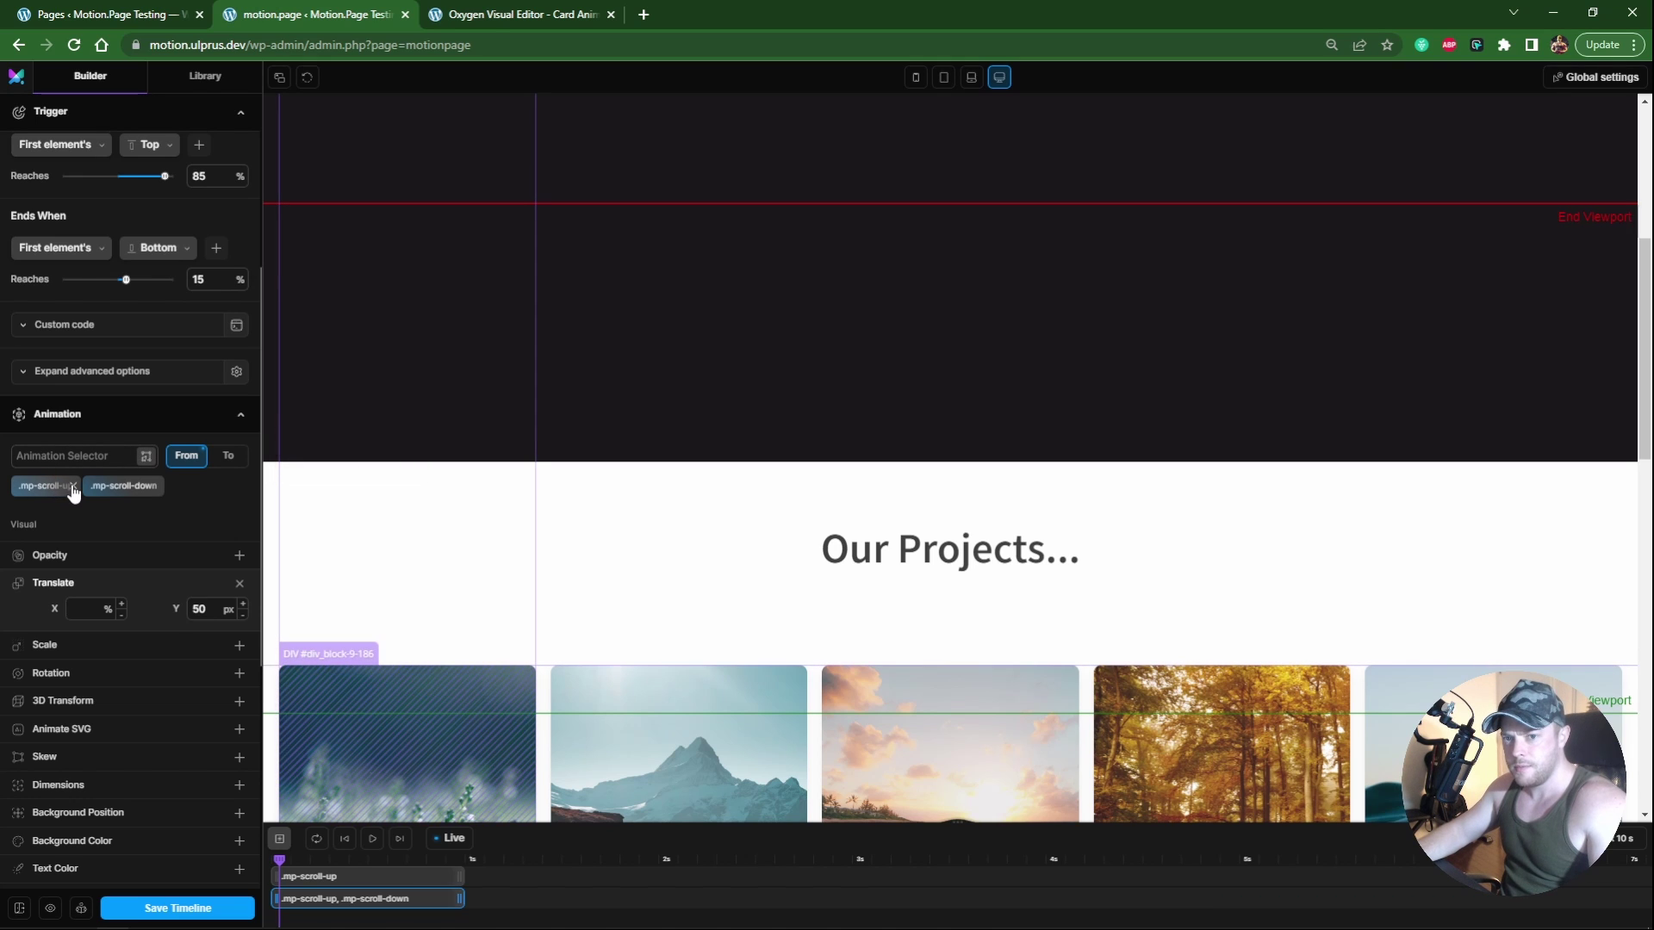
click(73, 489)
Step: Set the duplicated animation's Translate Y to -50
scroll(382, 514, down, 3)
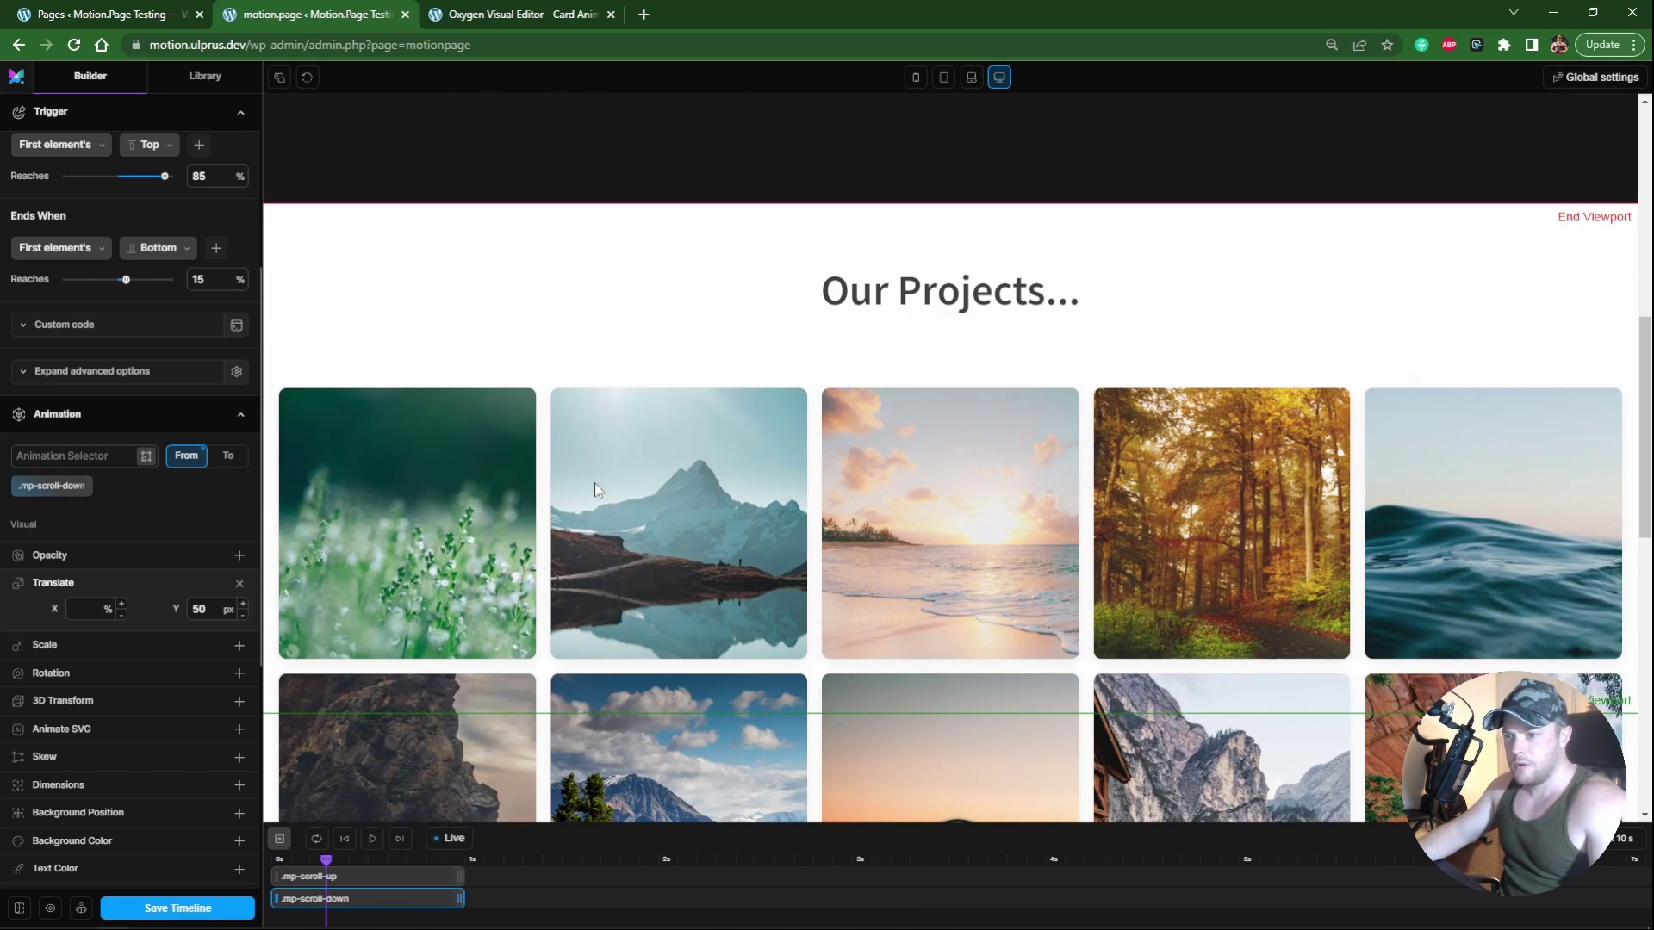
double_click(209, 612)
text(-50)
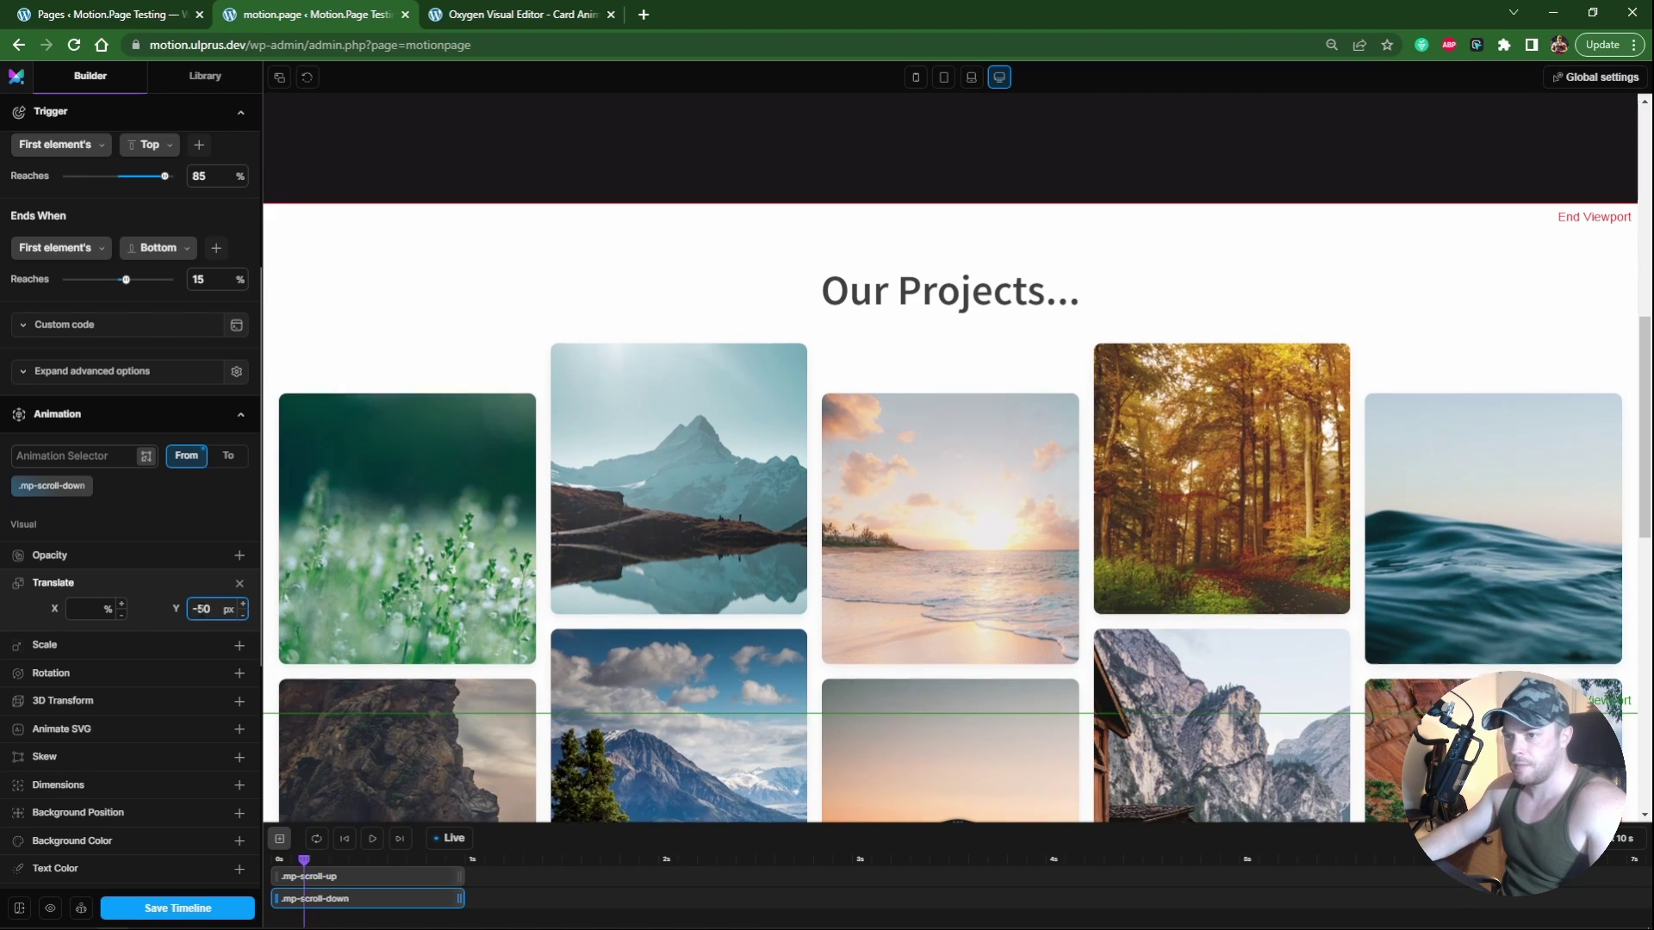
scroll(1404, 372, up, 3)
scroll(1635, 315, up, 2)
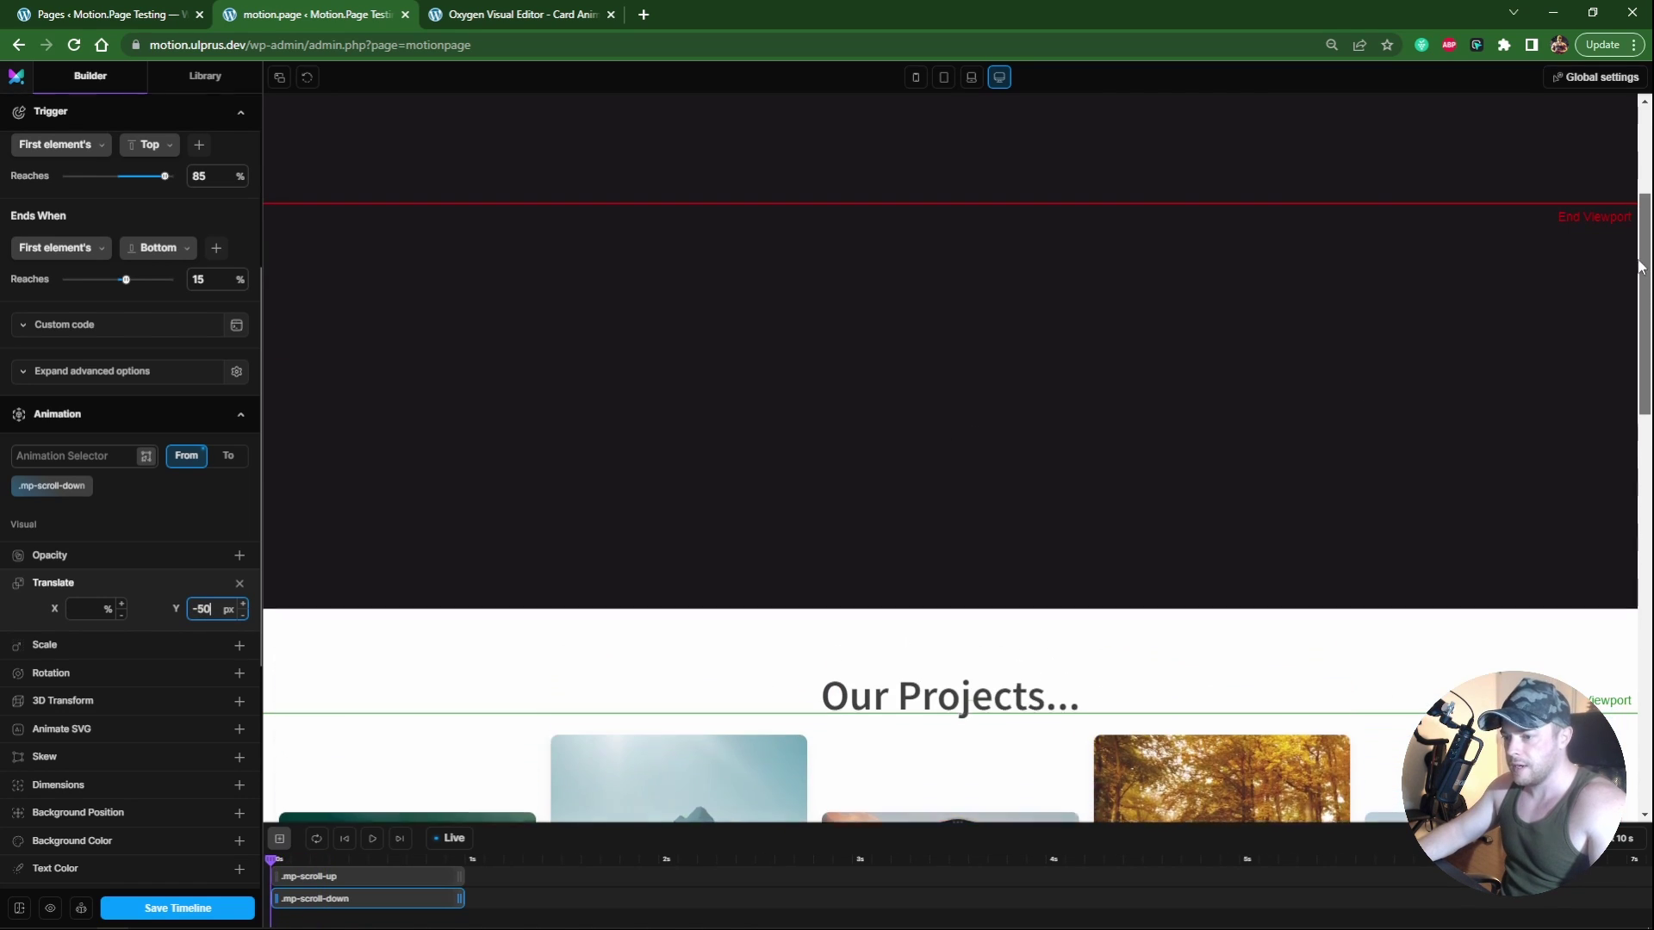
scroll(1645, 264, up, 1)
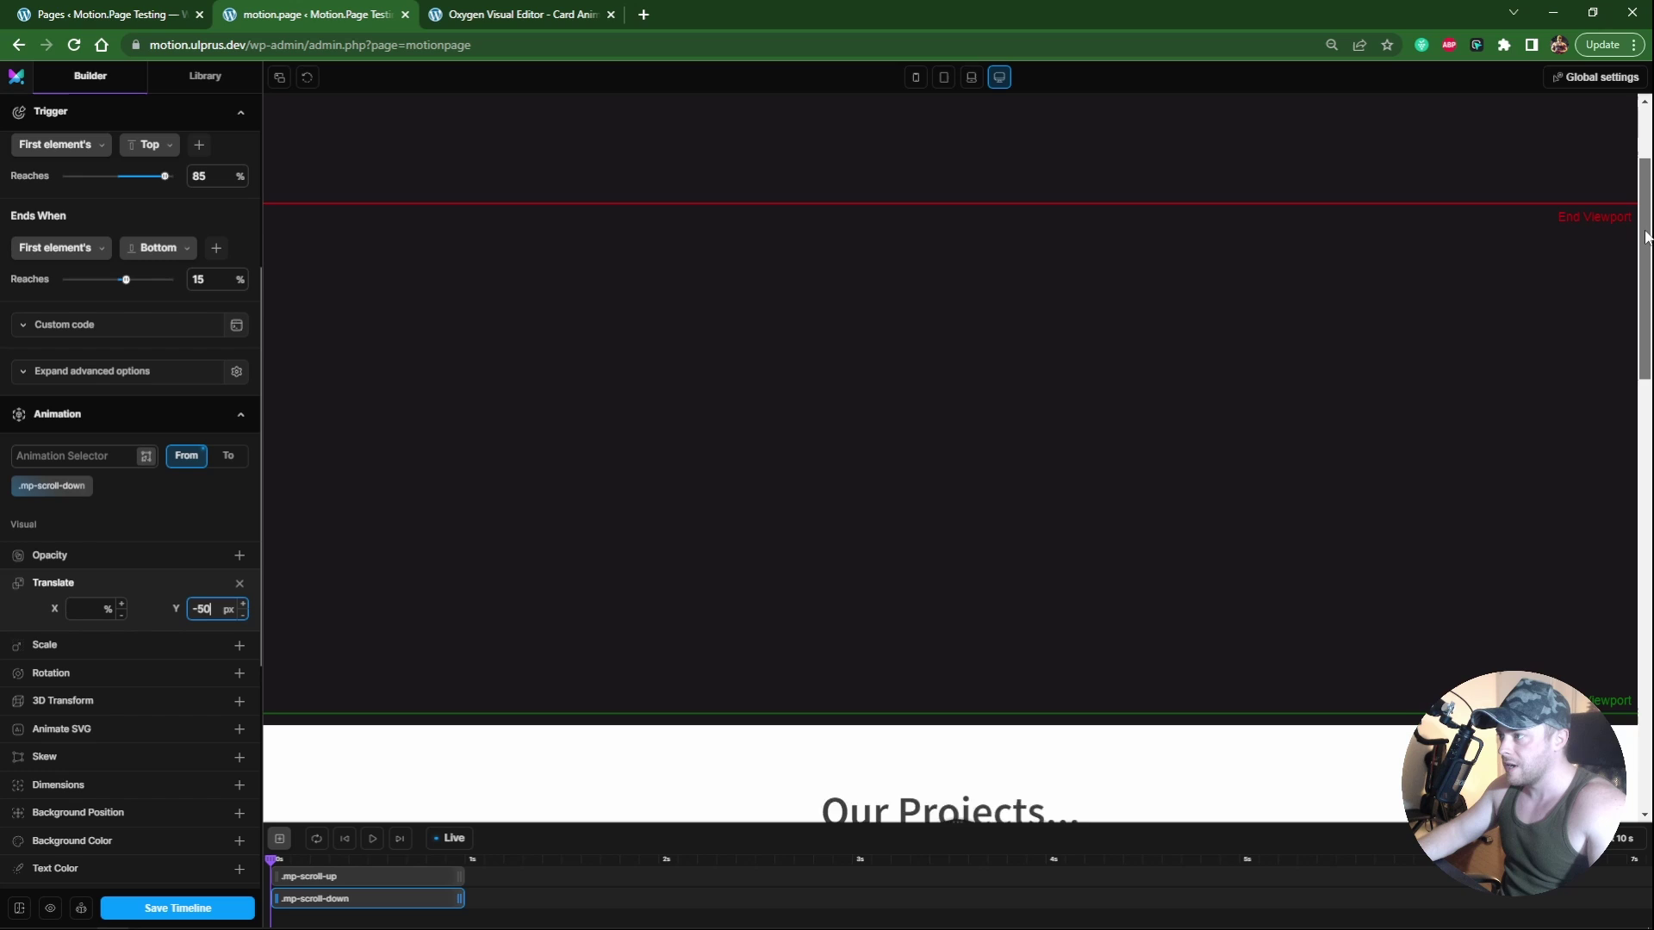
scroll(1645, 265, down, 3)
scroll(948, 456, down, 10)
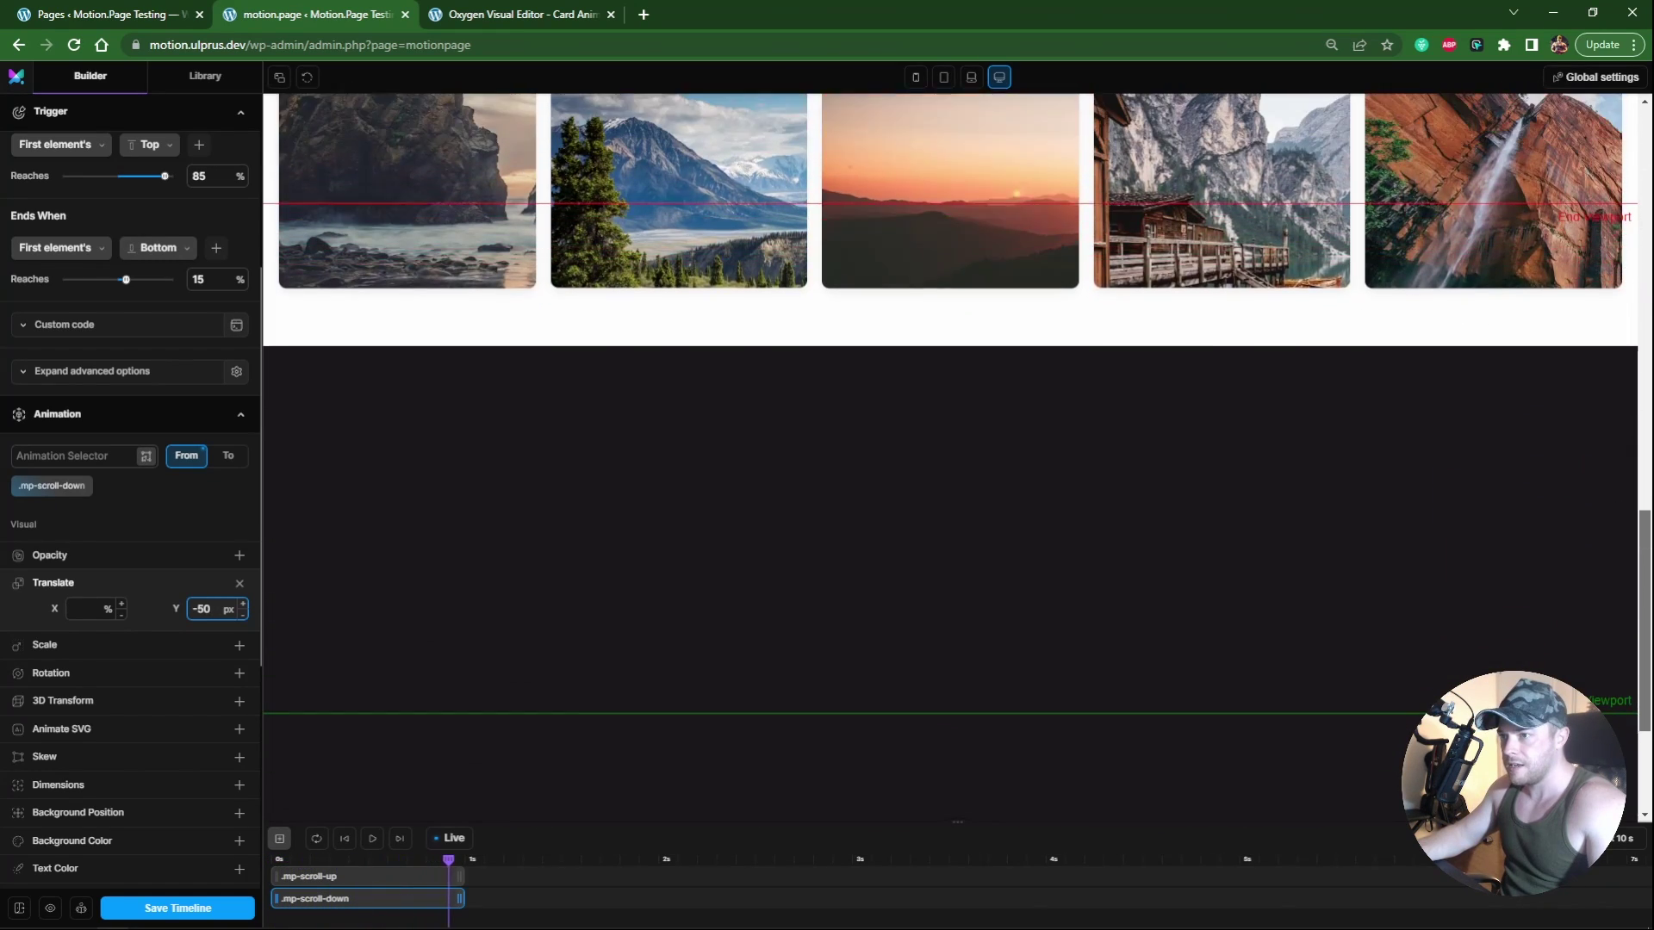
scroll(948, 456, up, 10)
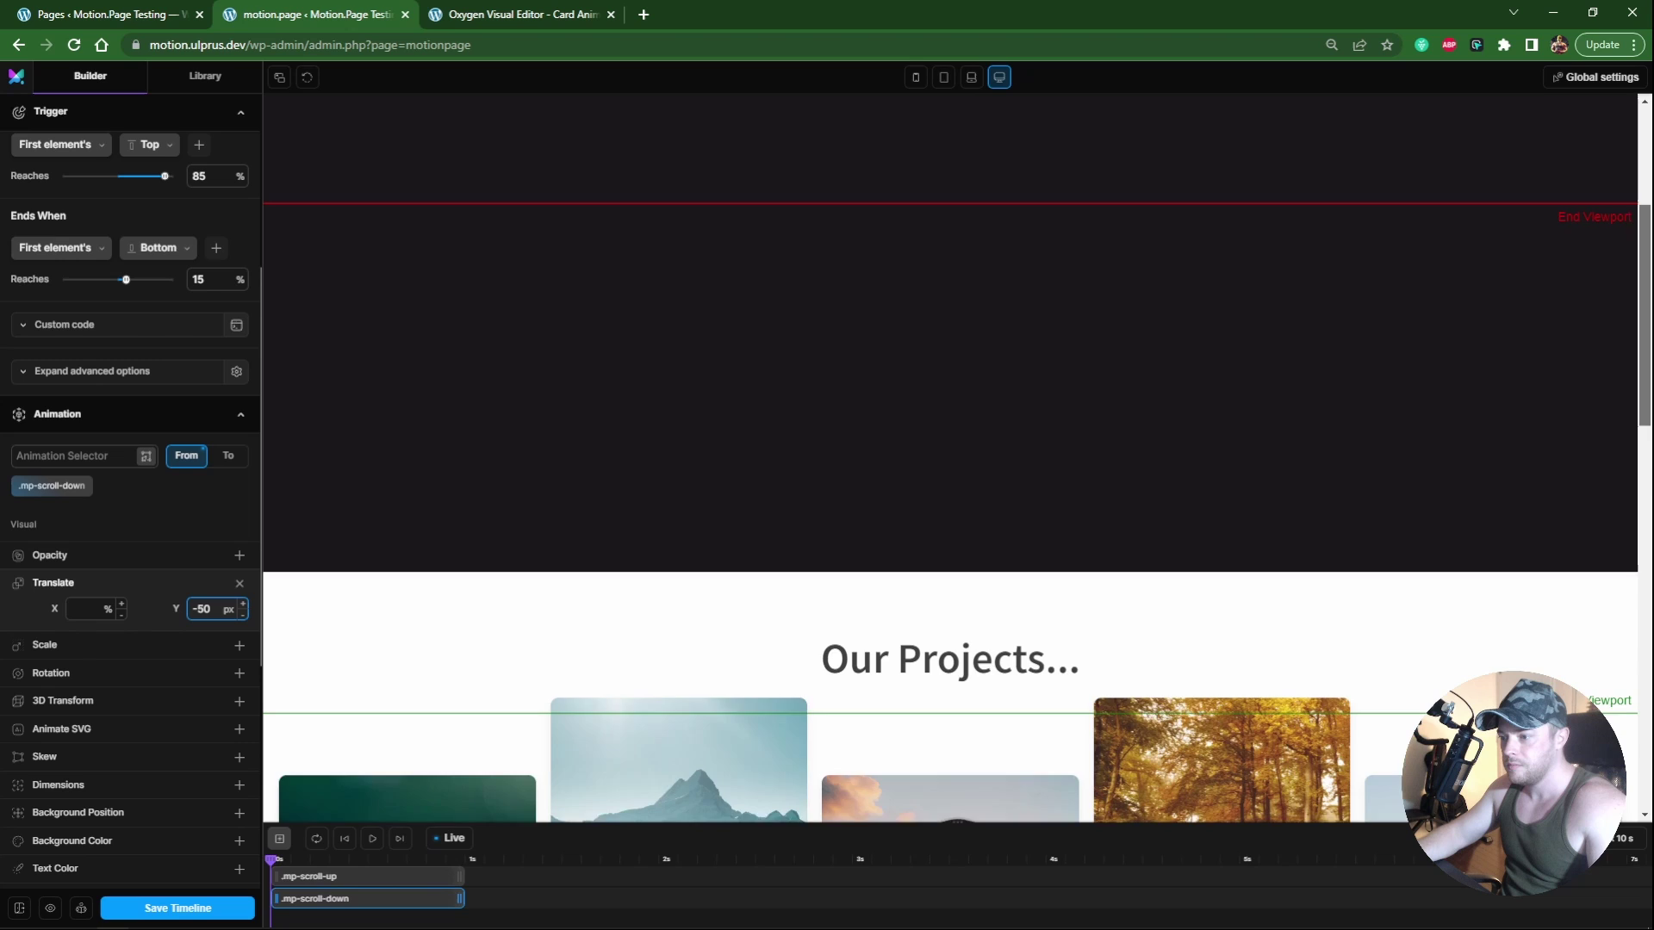
scroll(947, 457, down, 8)
scroll(1595, 426, up, 4)
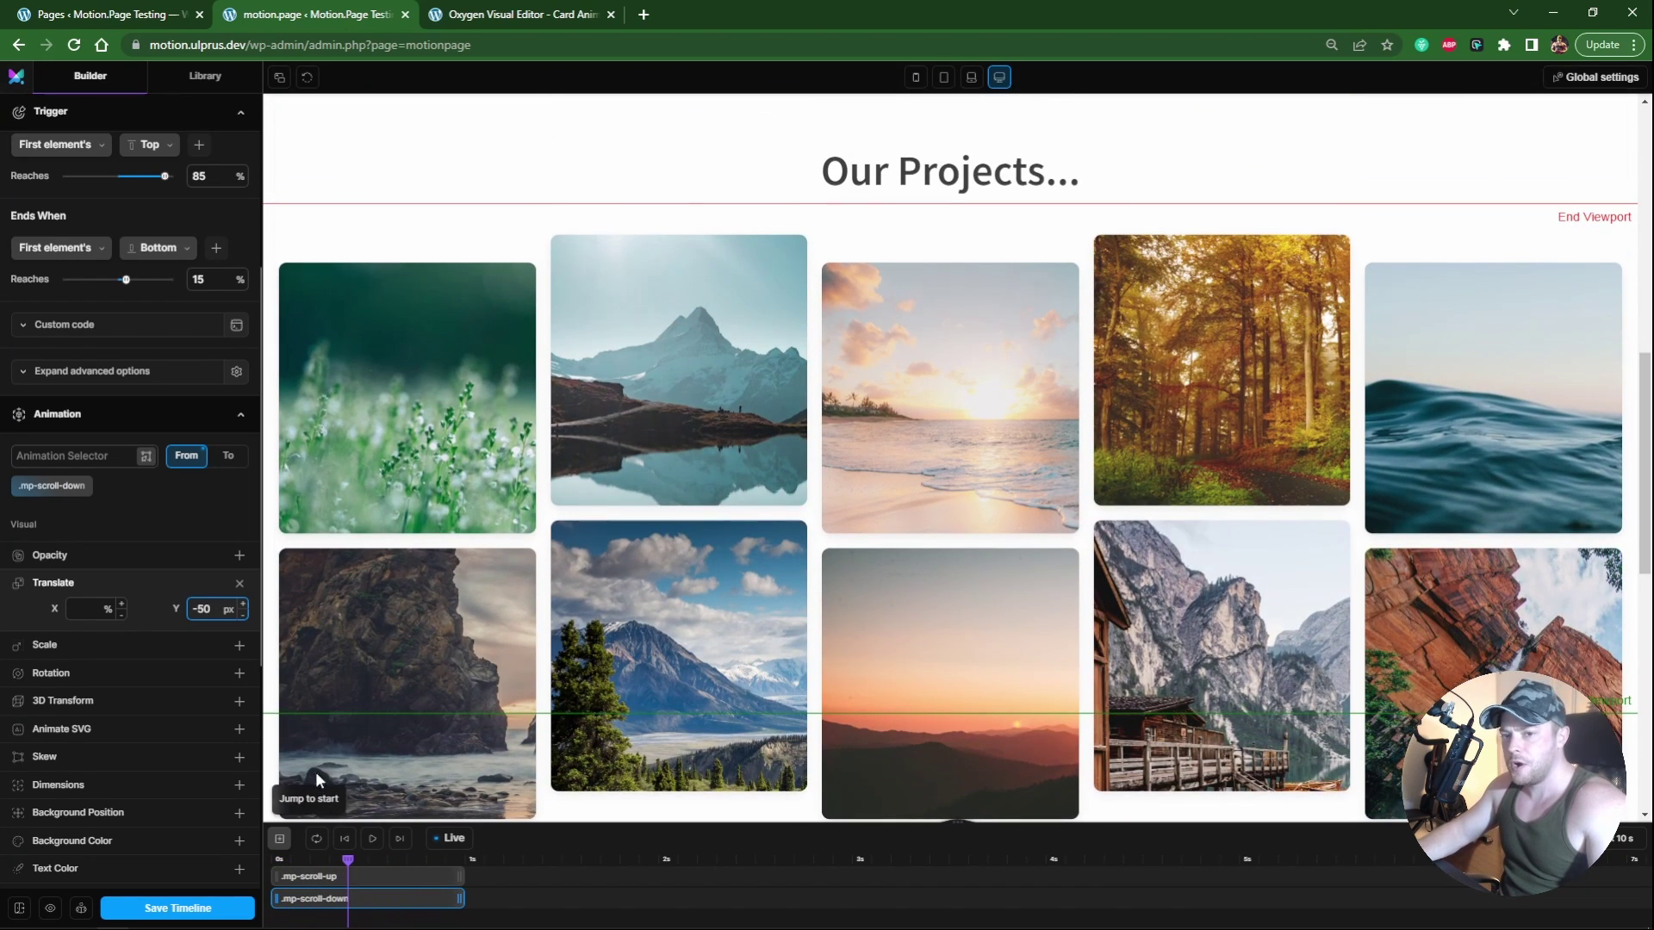
Step: Review the animation's ending values and check the column classes in Oxygen
click(229, 454)
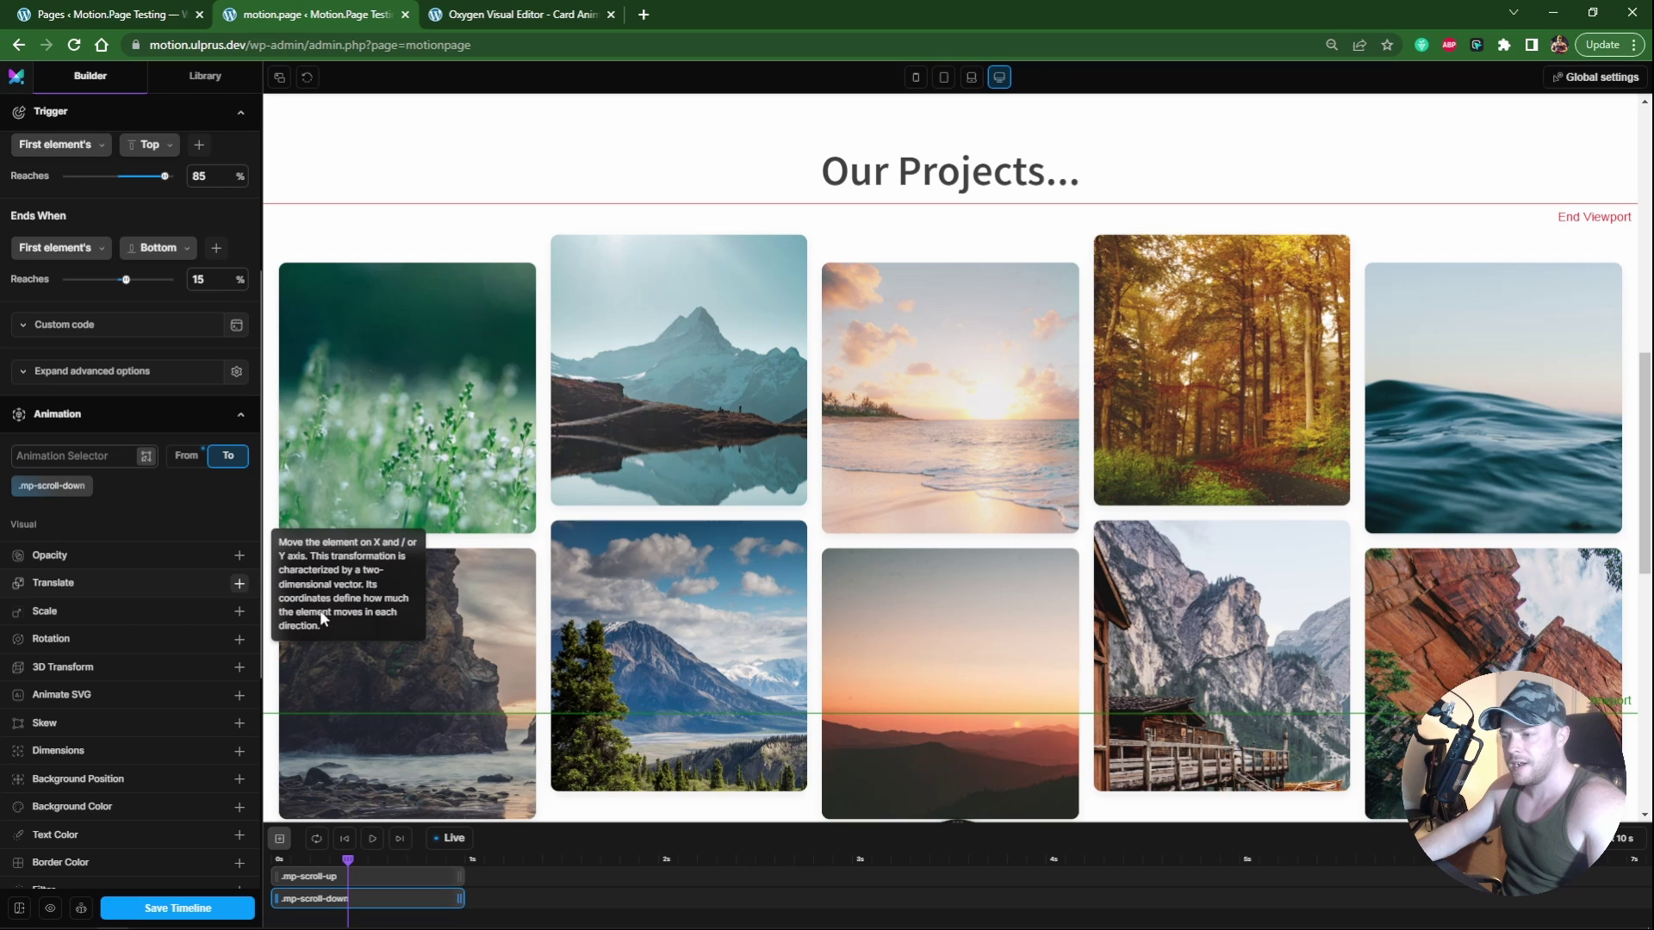
drag(1648, 430, 1650, 558)
click(527, 8)
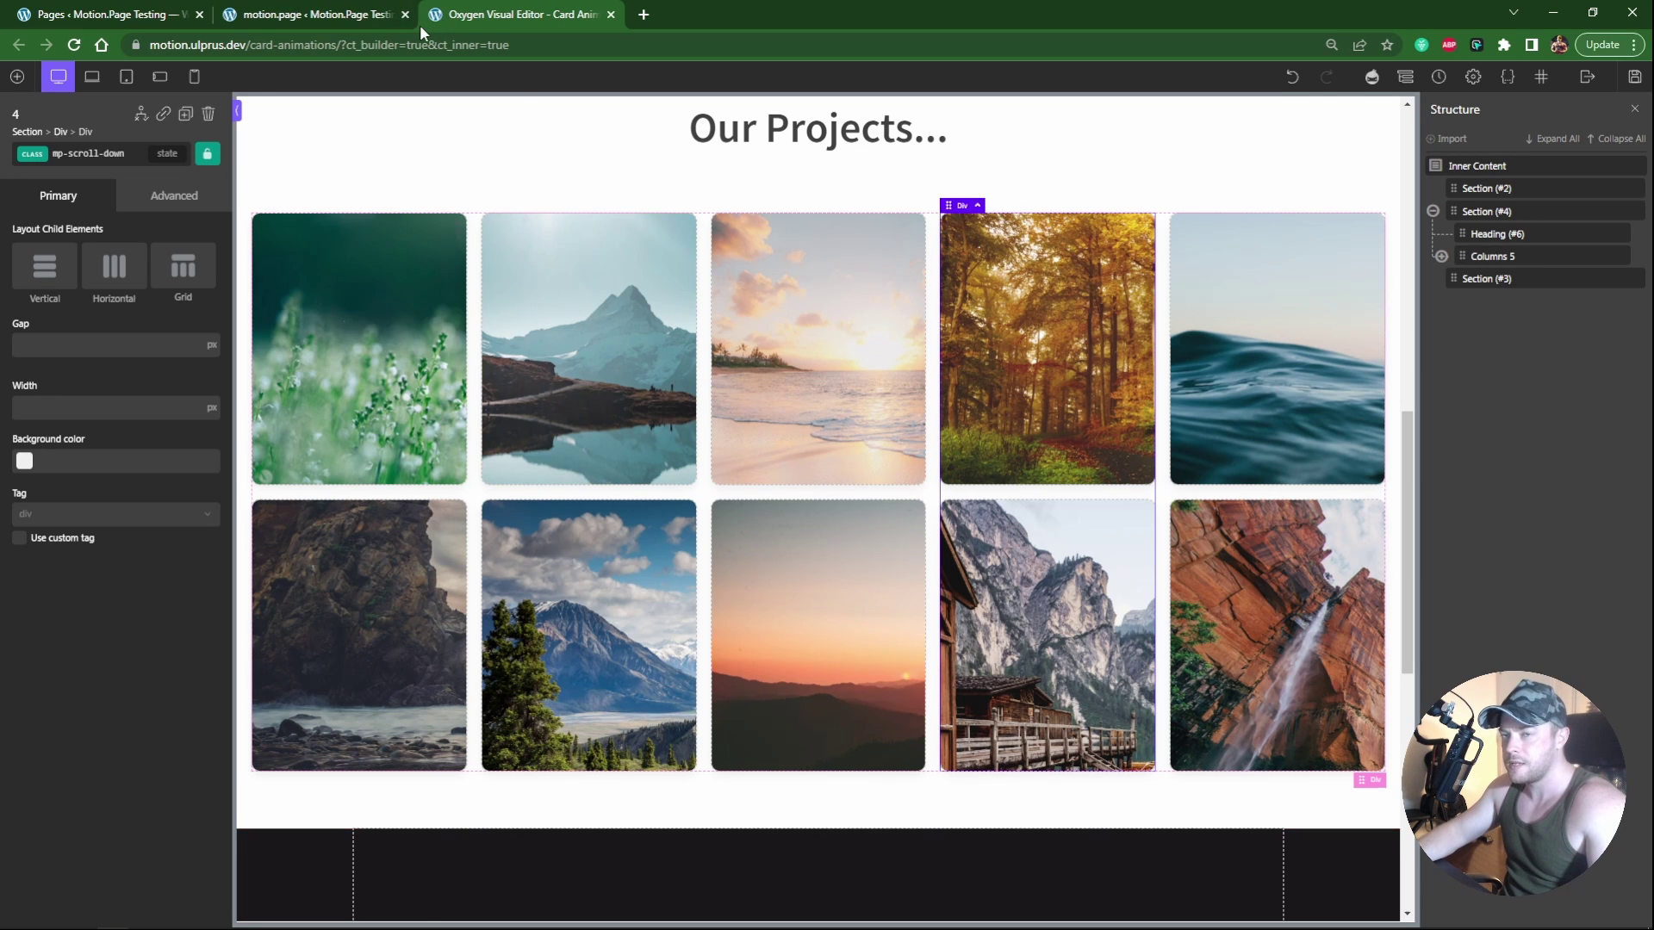
click(349, 15)
drag(1644, 538, 1647, 399)
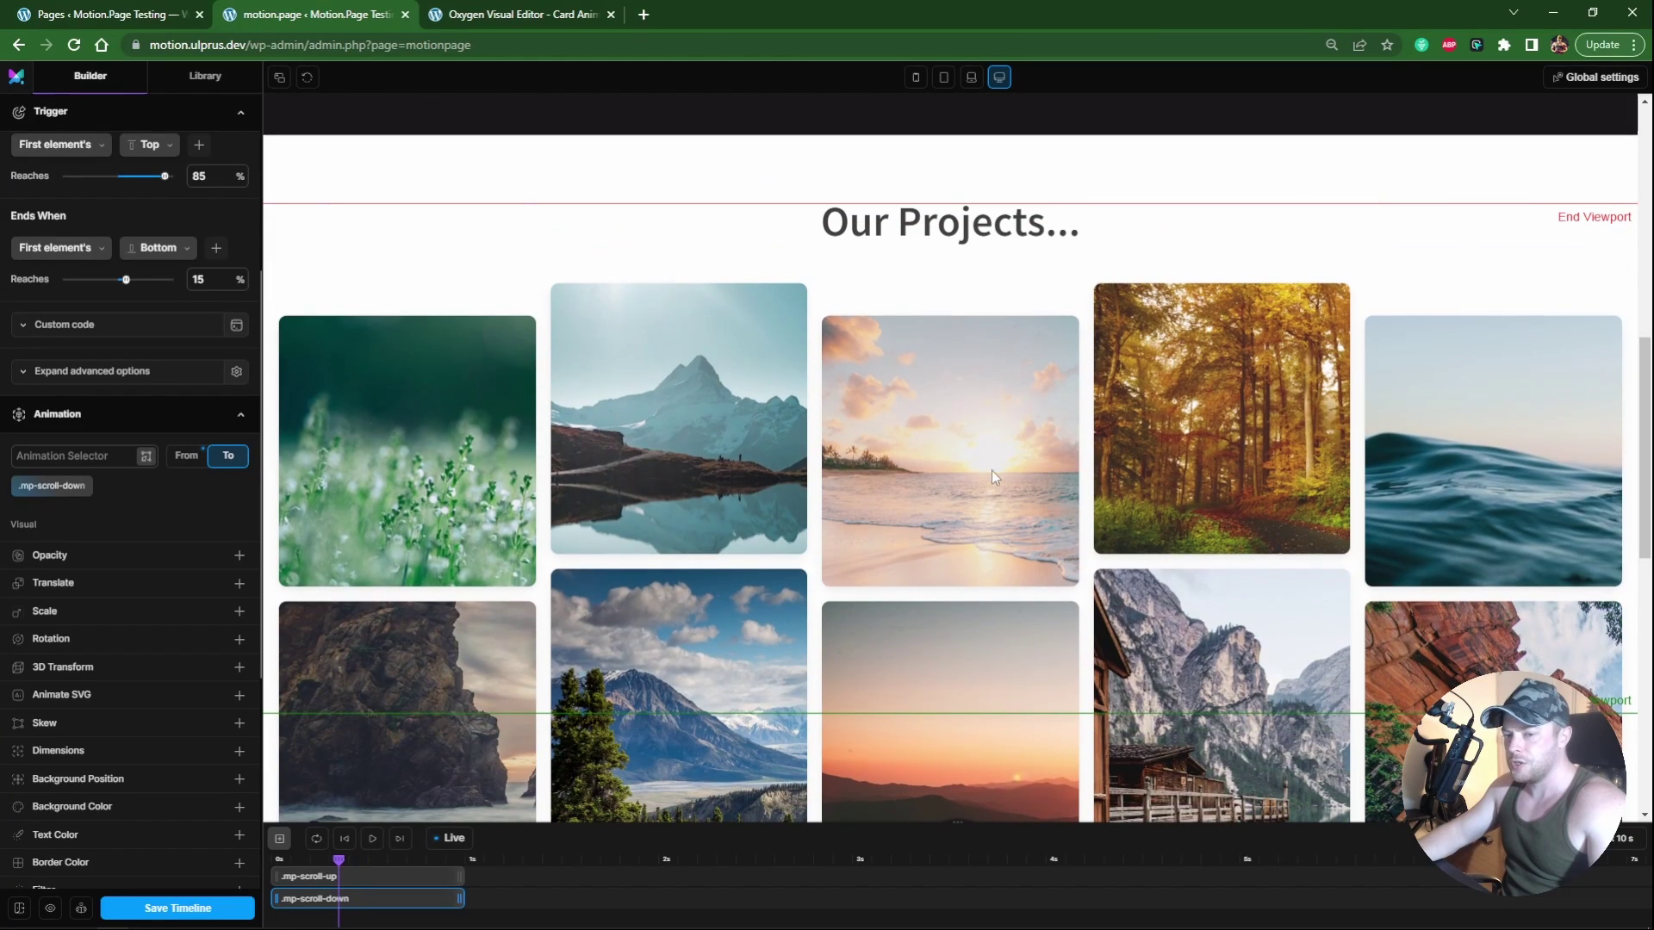
Step: Give the scroll-down animation an ending Translate Y of 50
click(188, 457)
click(221, 457)
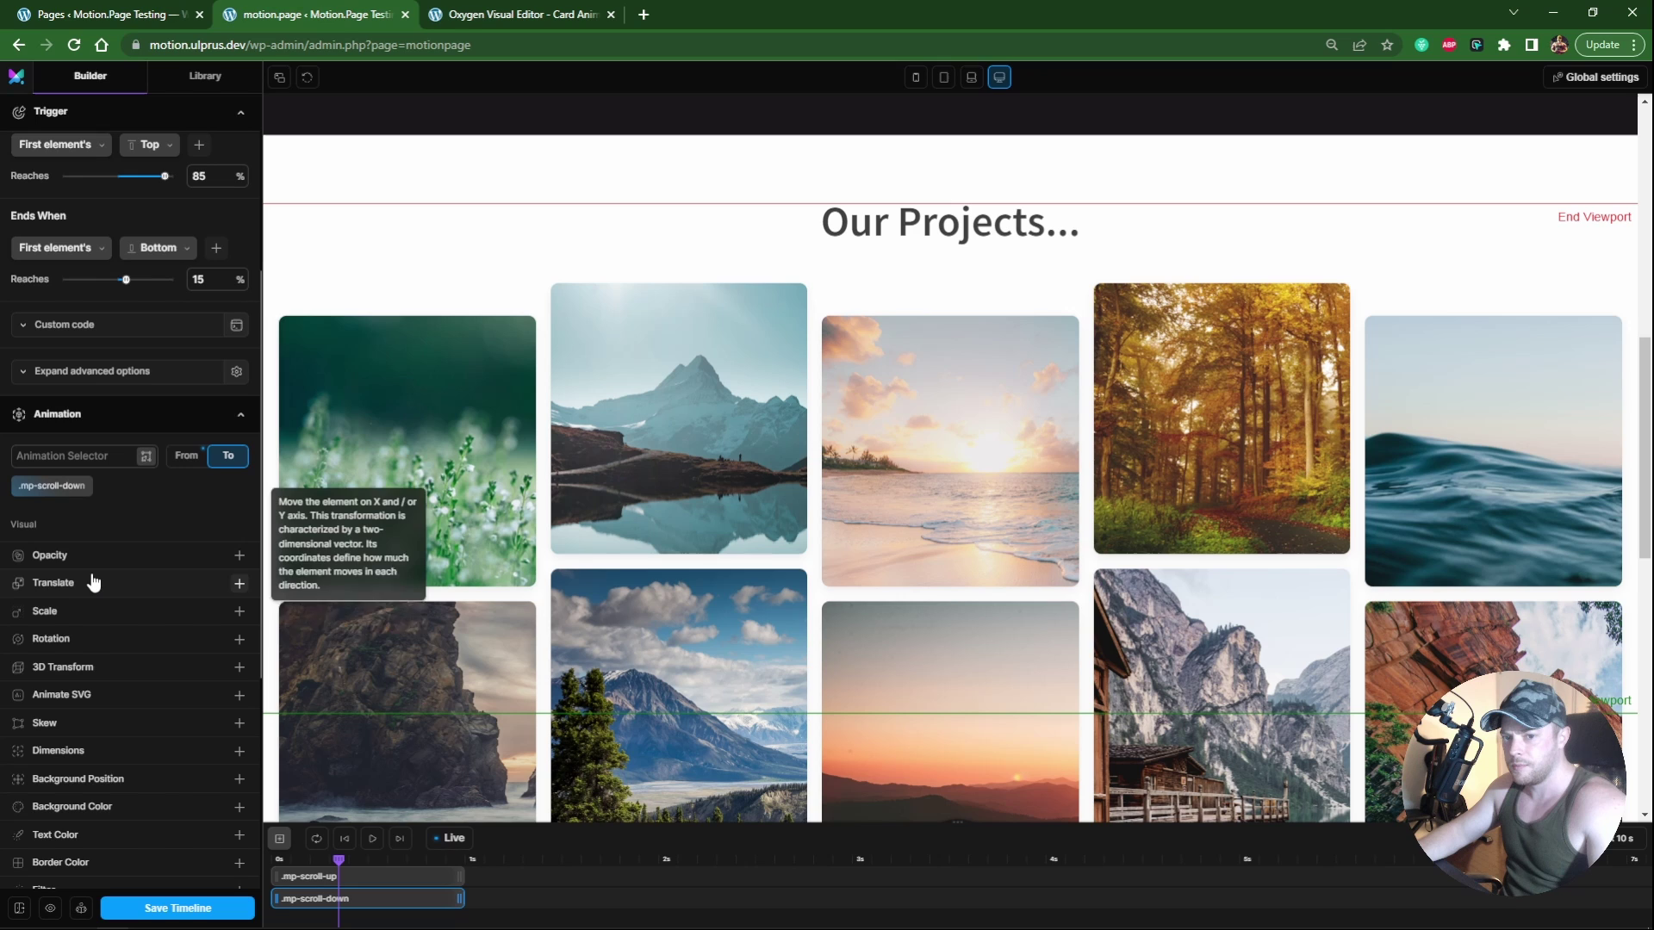
click(86, 584)
click(207, 608)
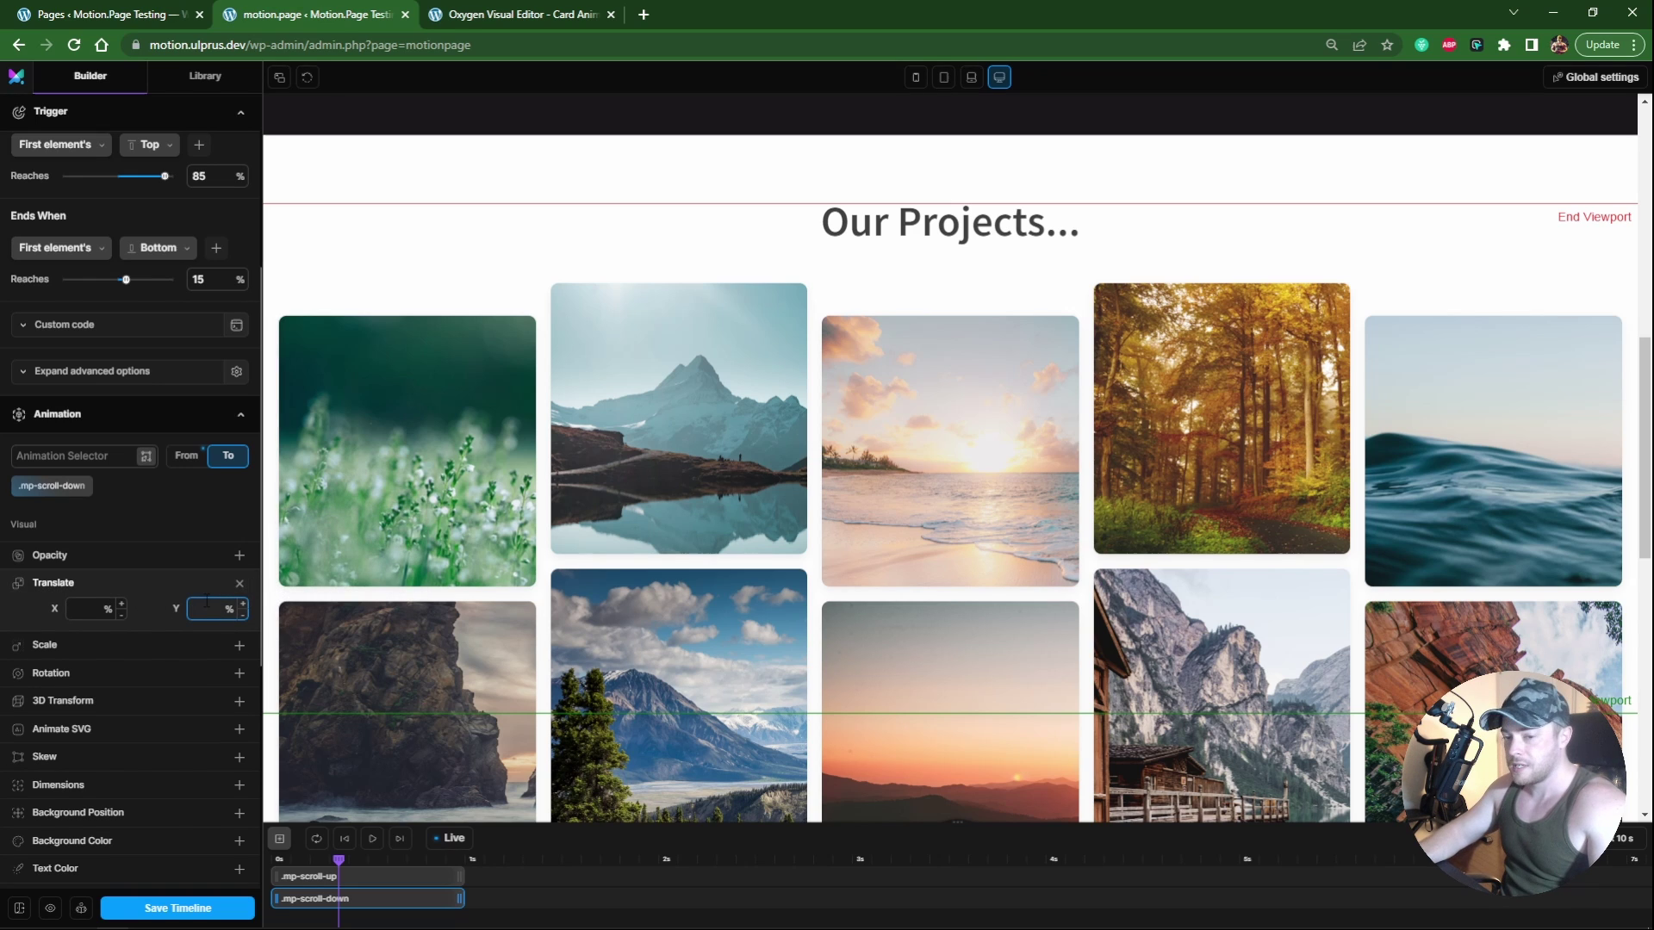
text(50)
Step: Set the .mp-scroll-up animation to end at Translate Y -50 px and preview the staggered columns
click(371, 874)
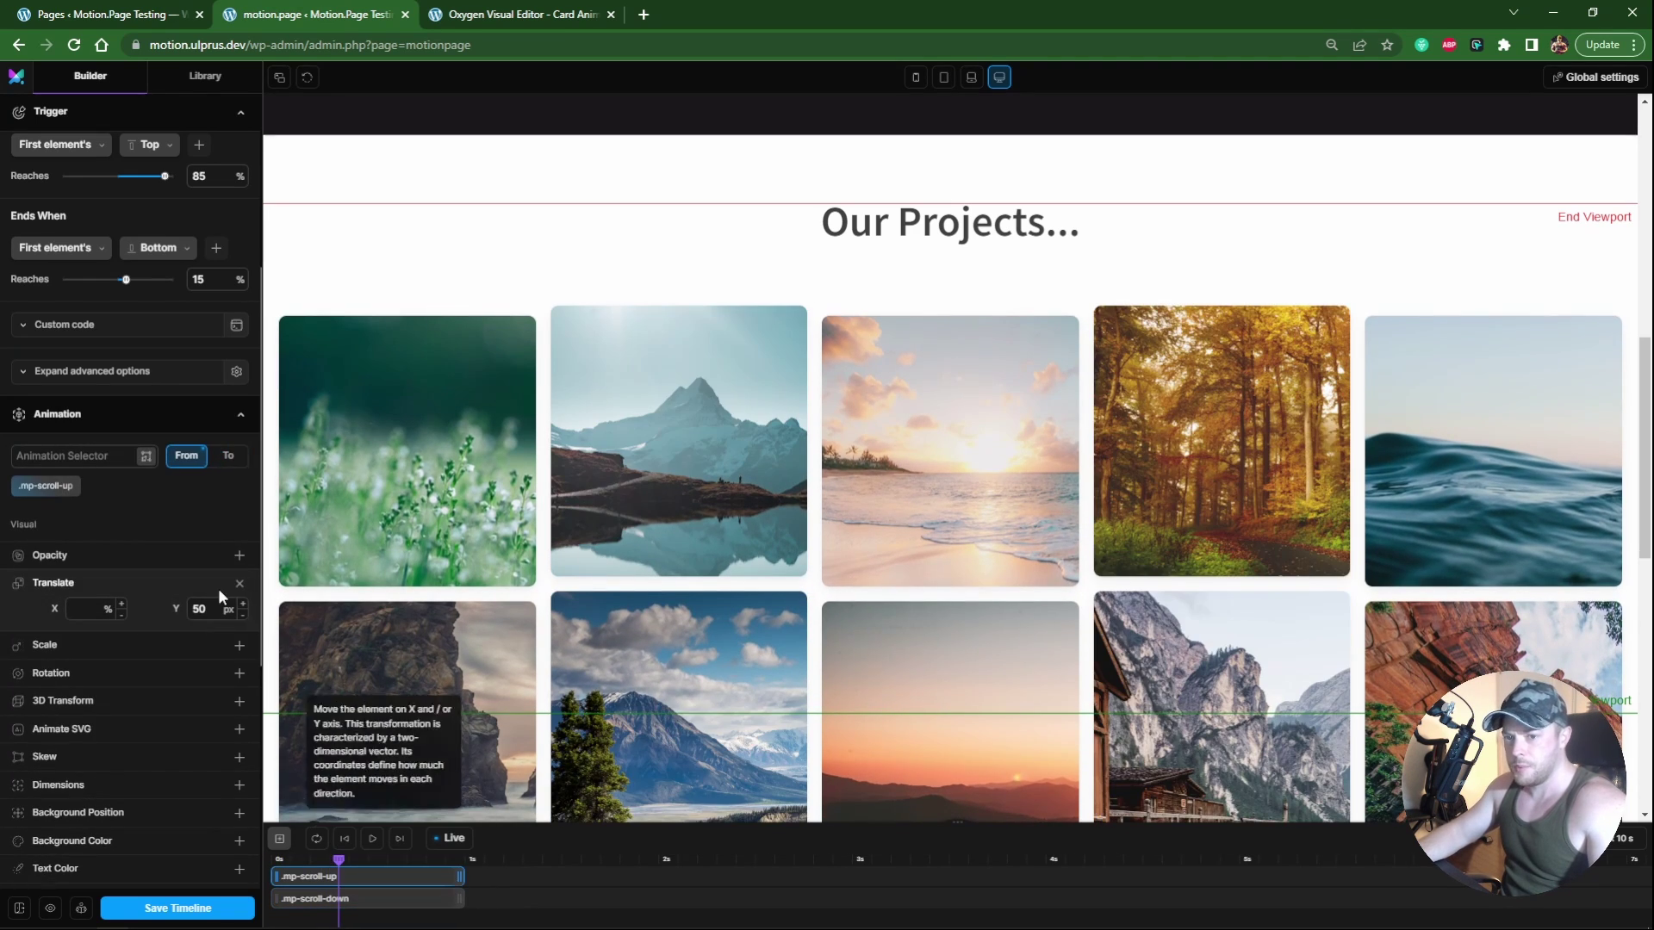
click(226, 458)
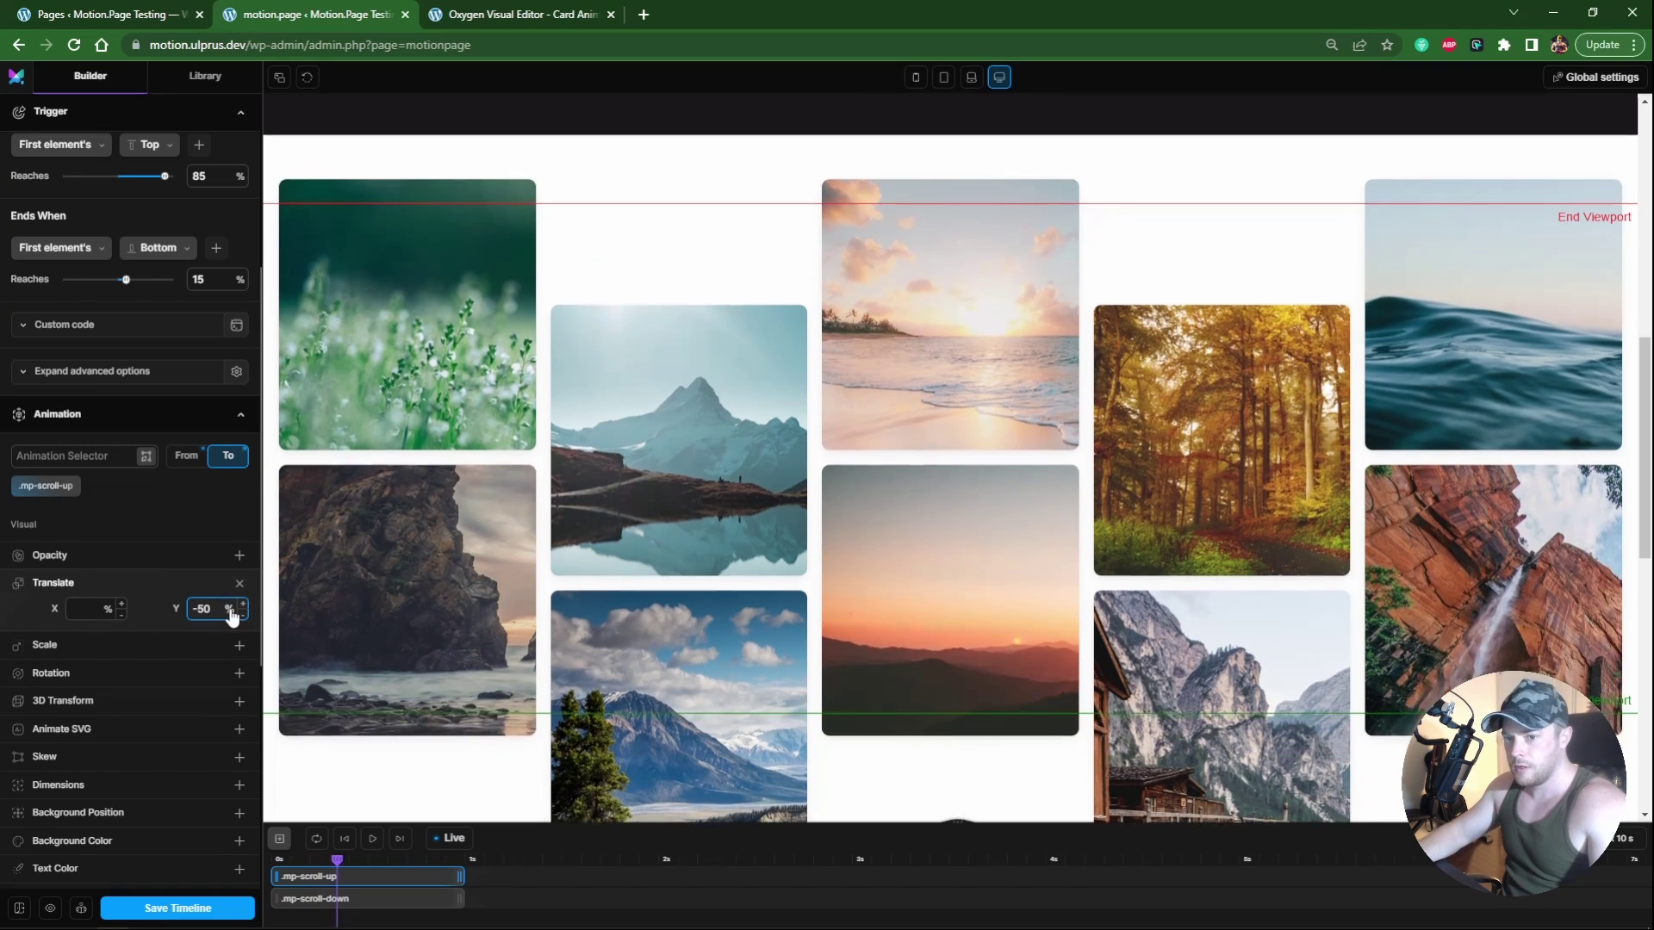
click(230, 609)
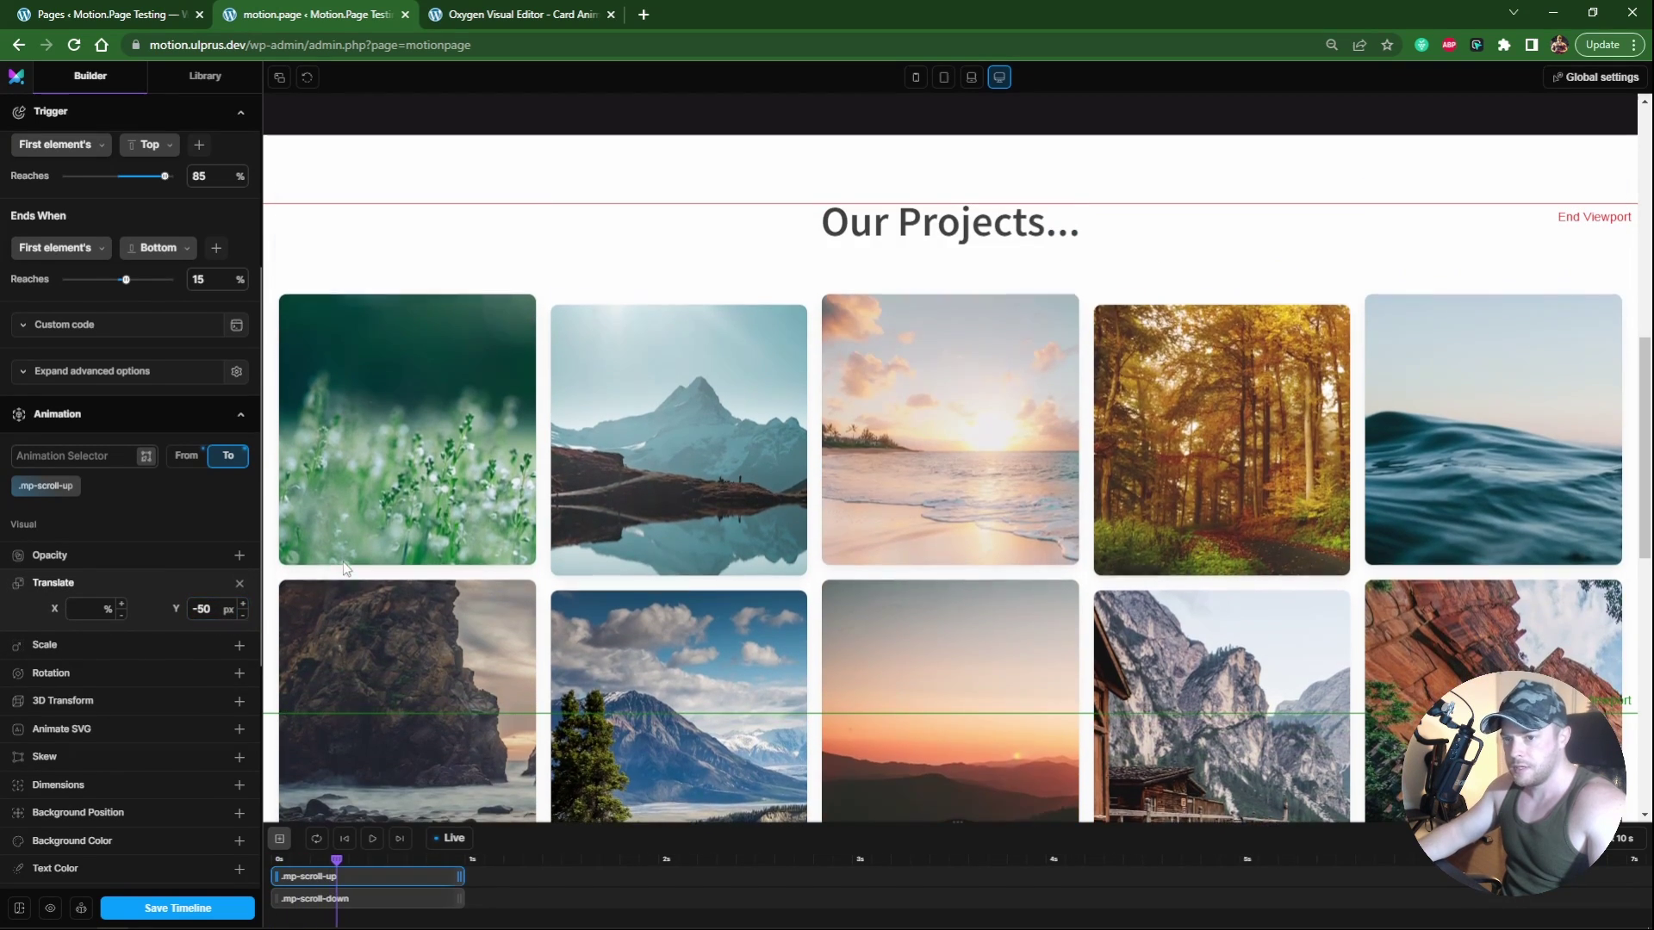
scroll(1578, 377, up, 4)
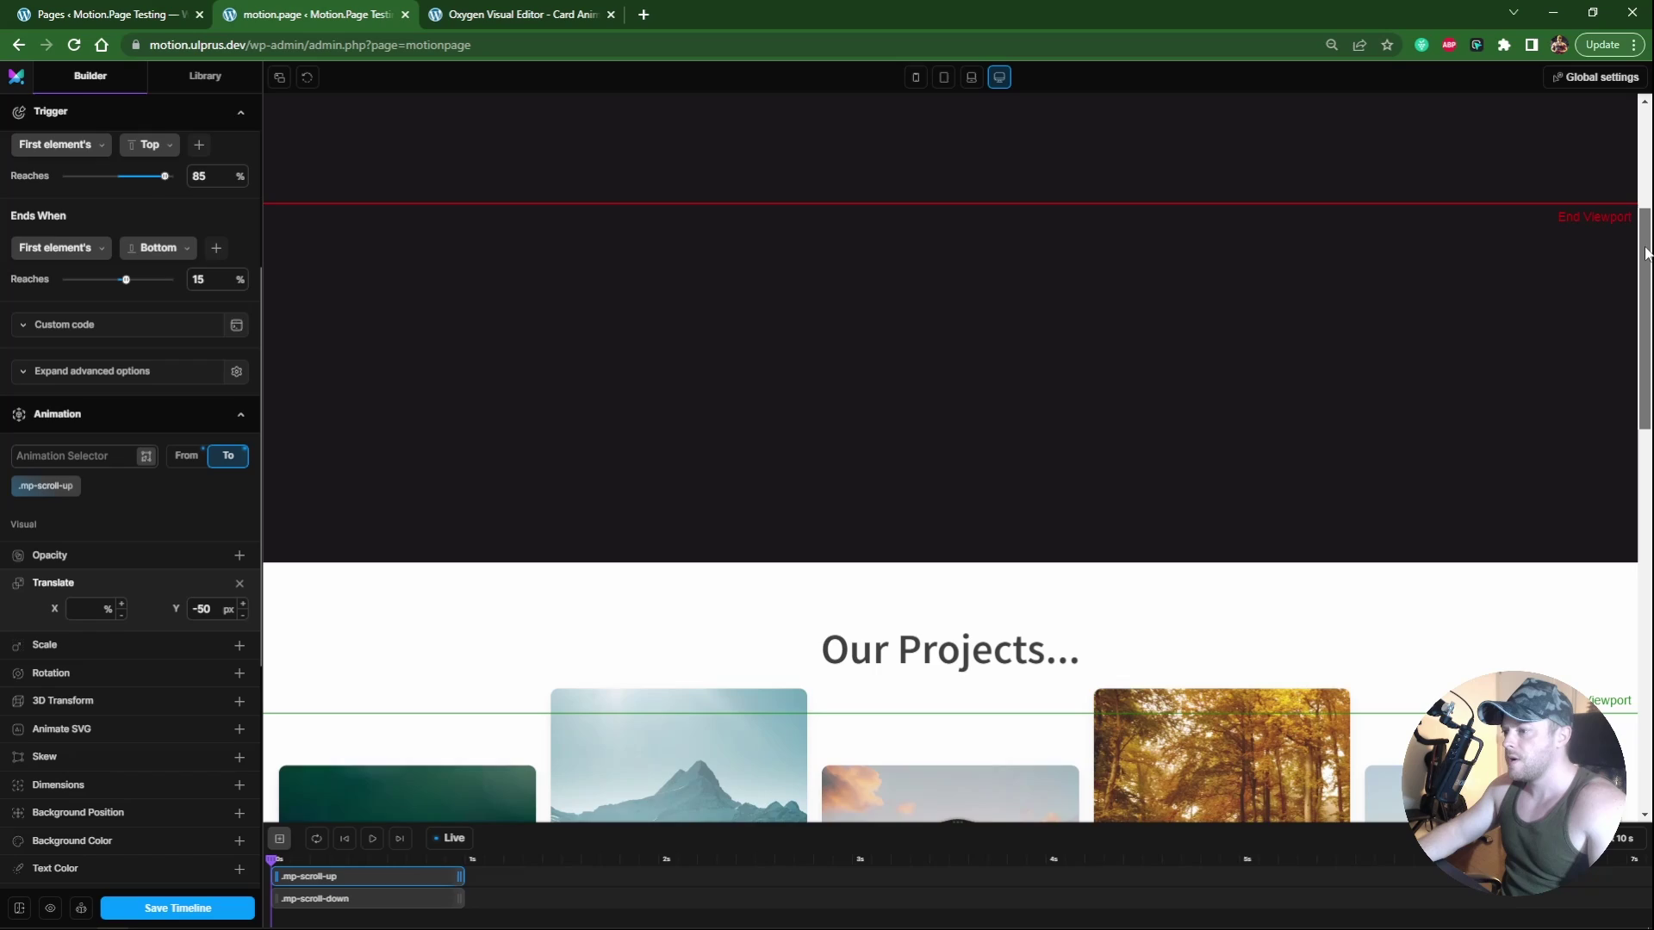
scroll(948, 457, down, 6)
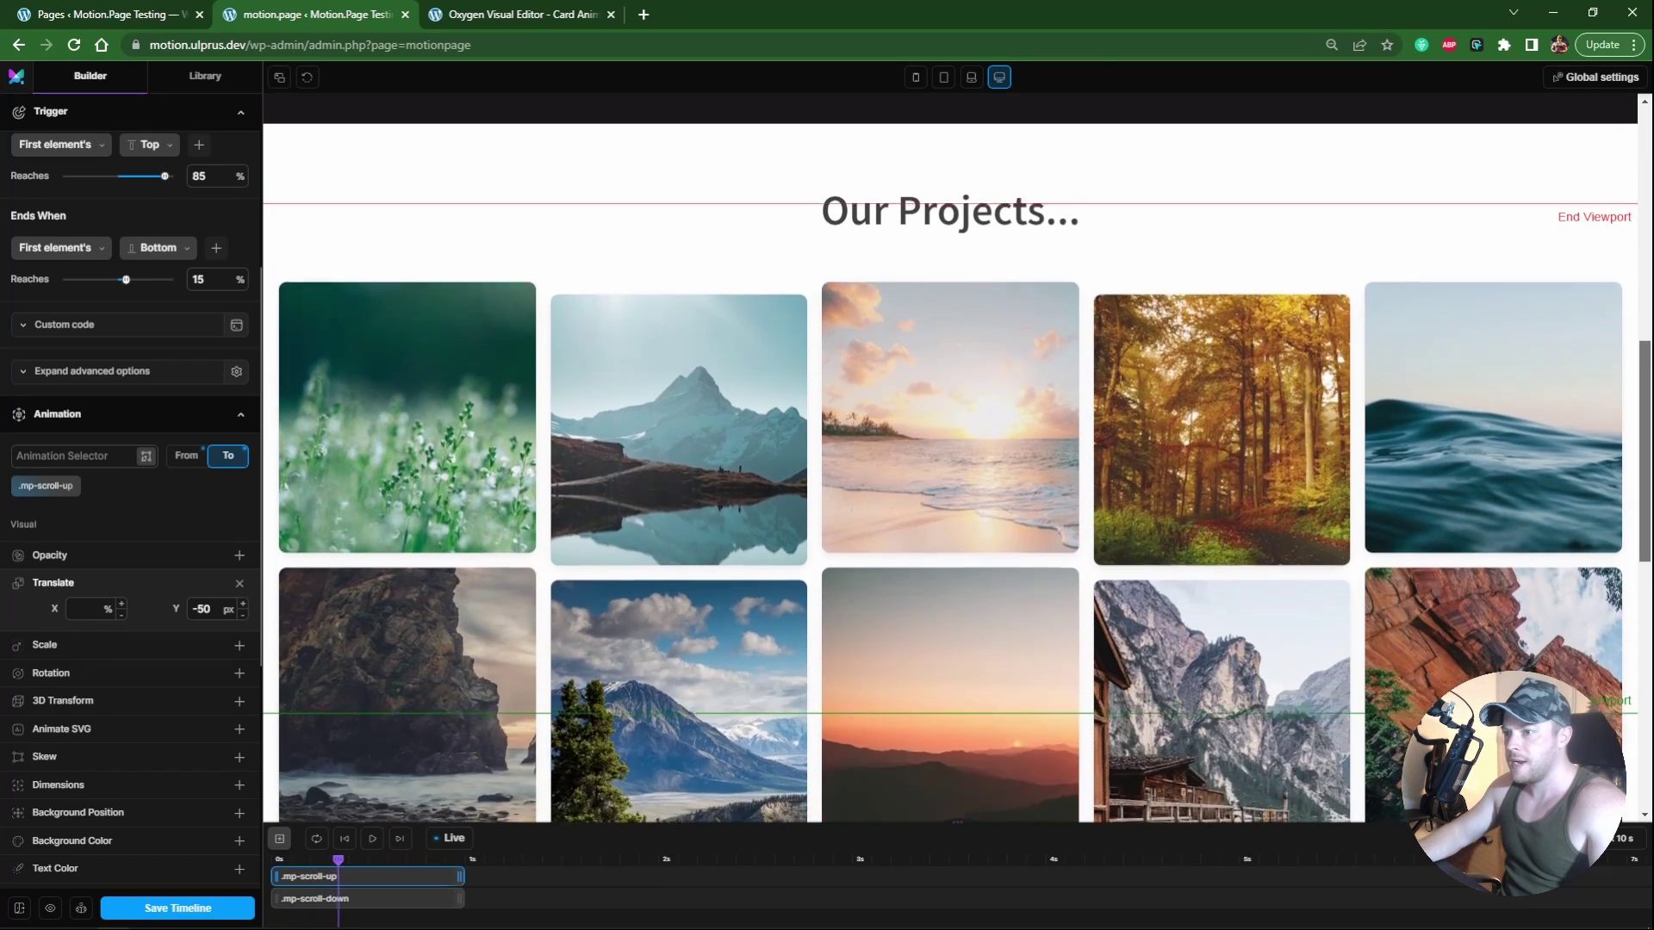
scroll(1643, 538, down, 4)
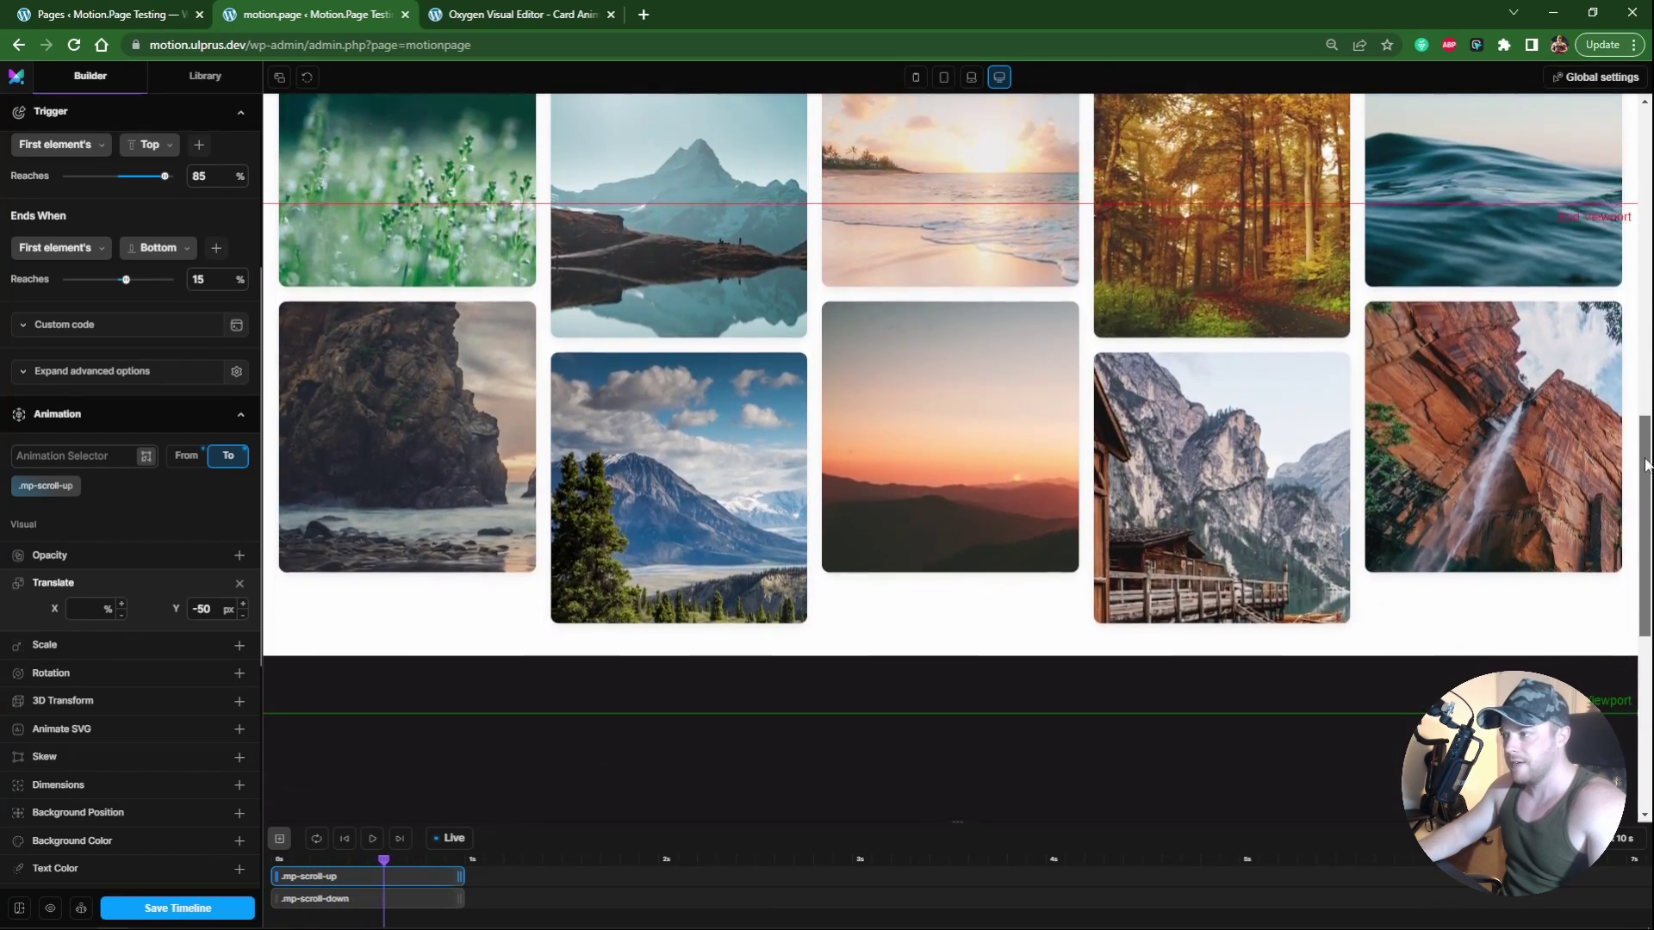
scroll(1644, 539, down, 2)
scroll(1644, 539, up, 5)
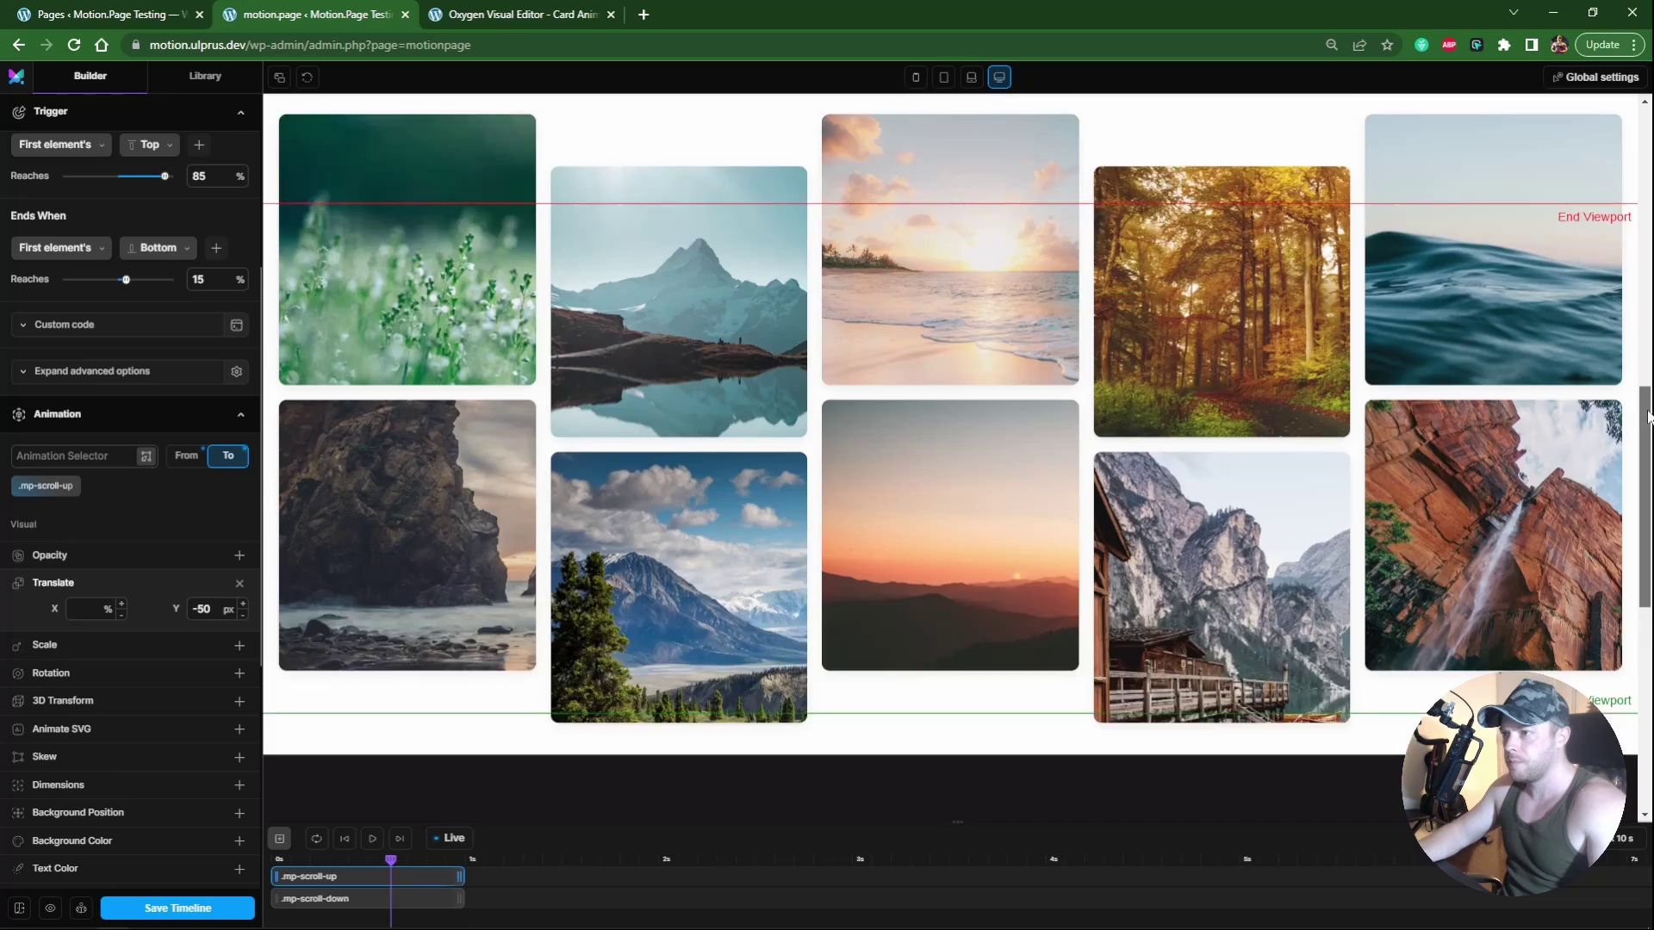
scroll(1644, 539, down, 3)
scroll(1644, 538, up, 7)
scroll(1648, 401, down, 3)
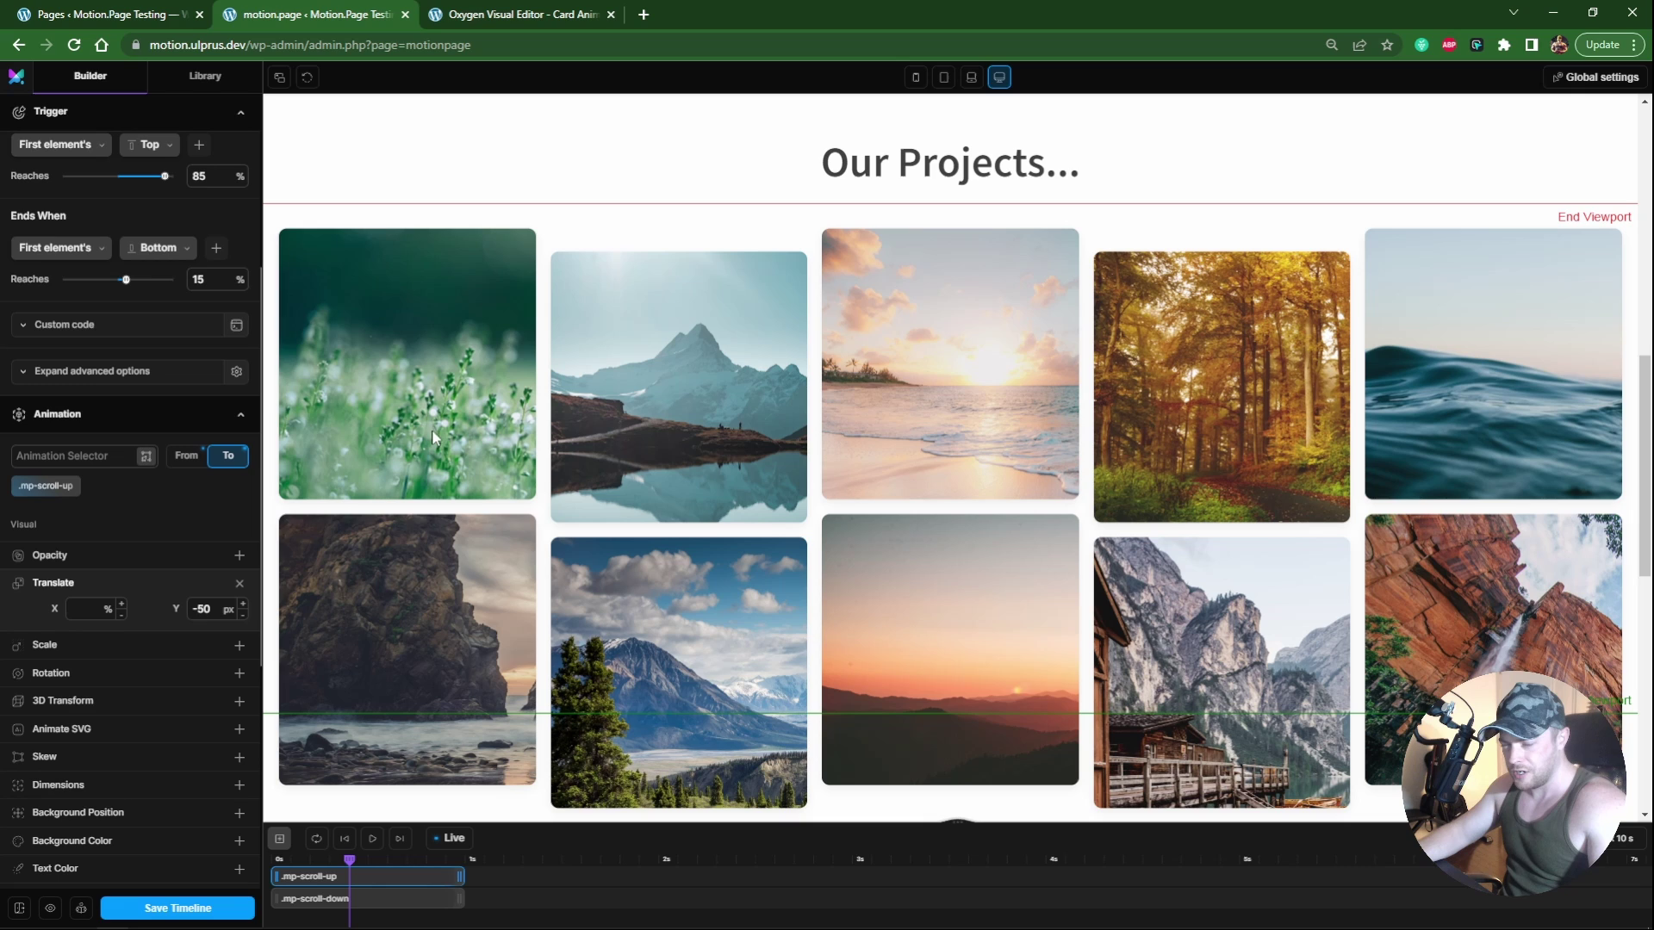
Step: Show the first project card's Advanced > Background settings in Oxygen
click(484, 26)
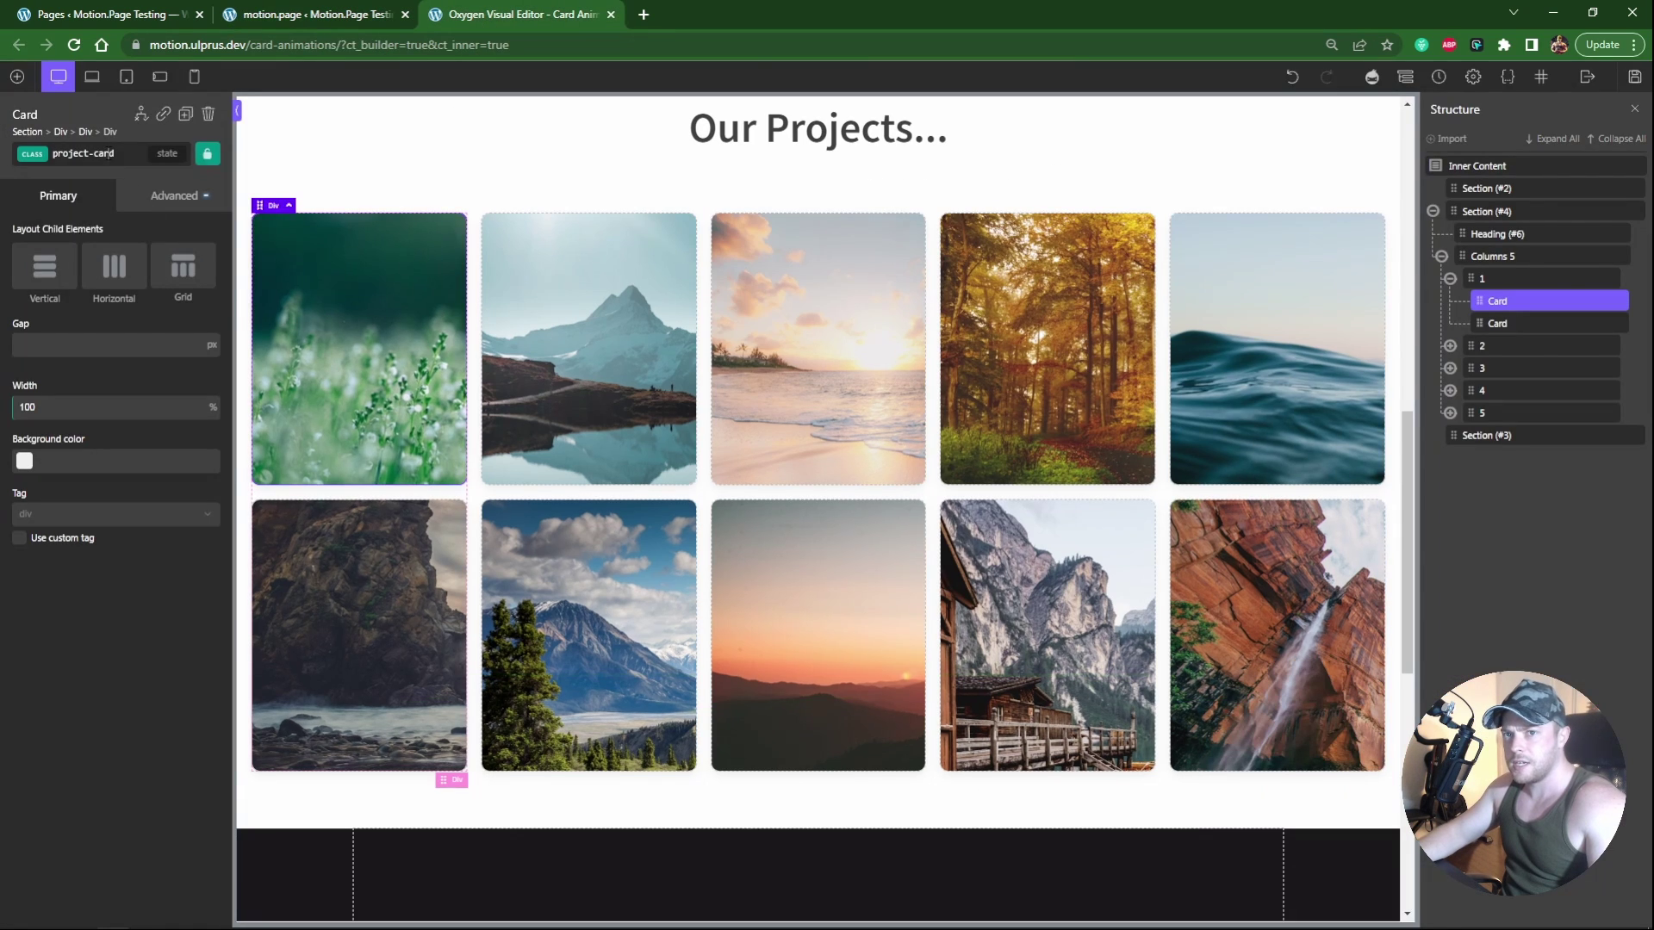
click(164, 198)
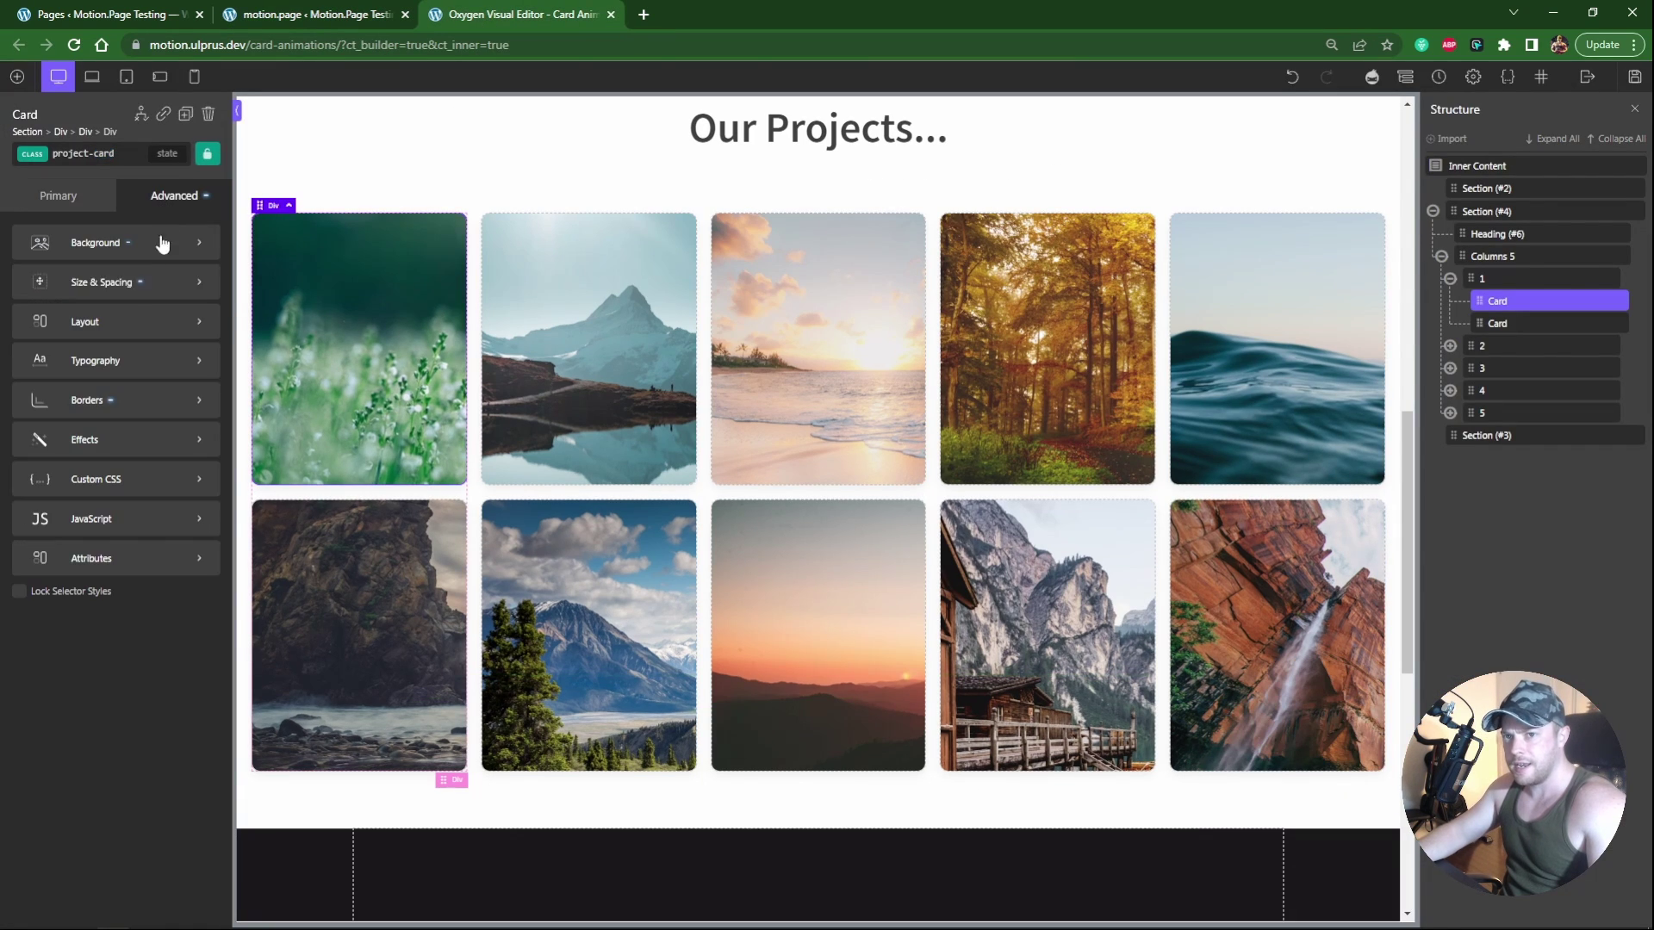
click(96, 243)
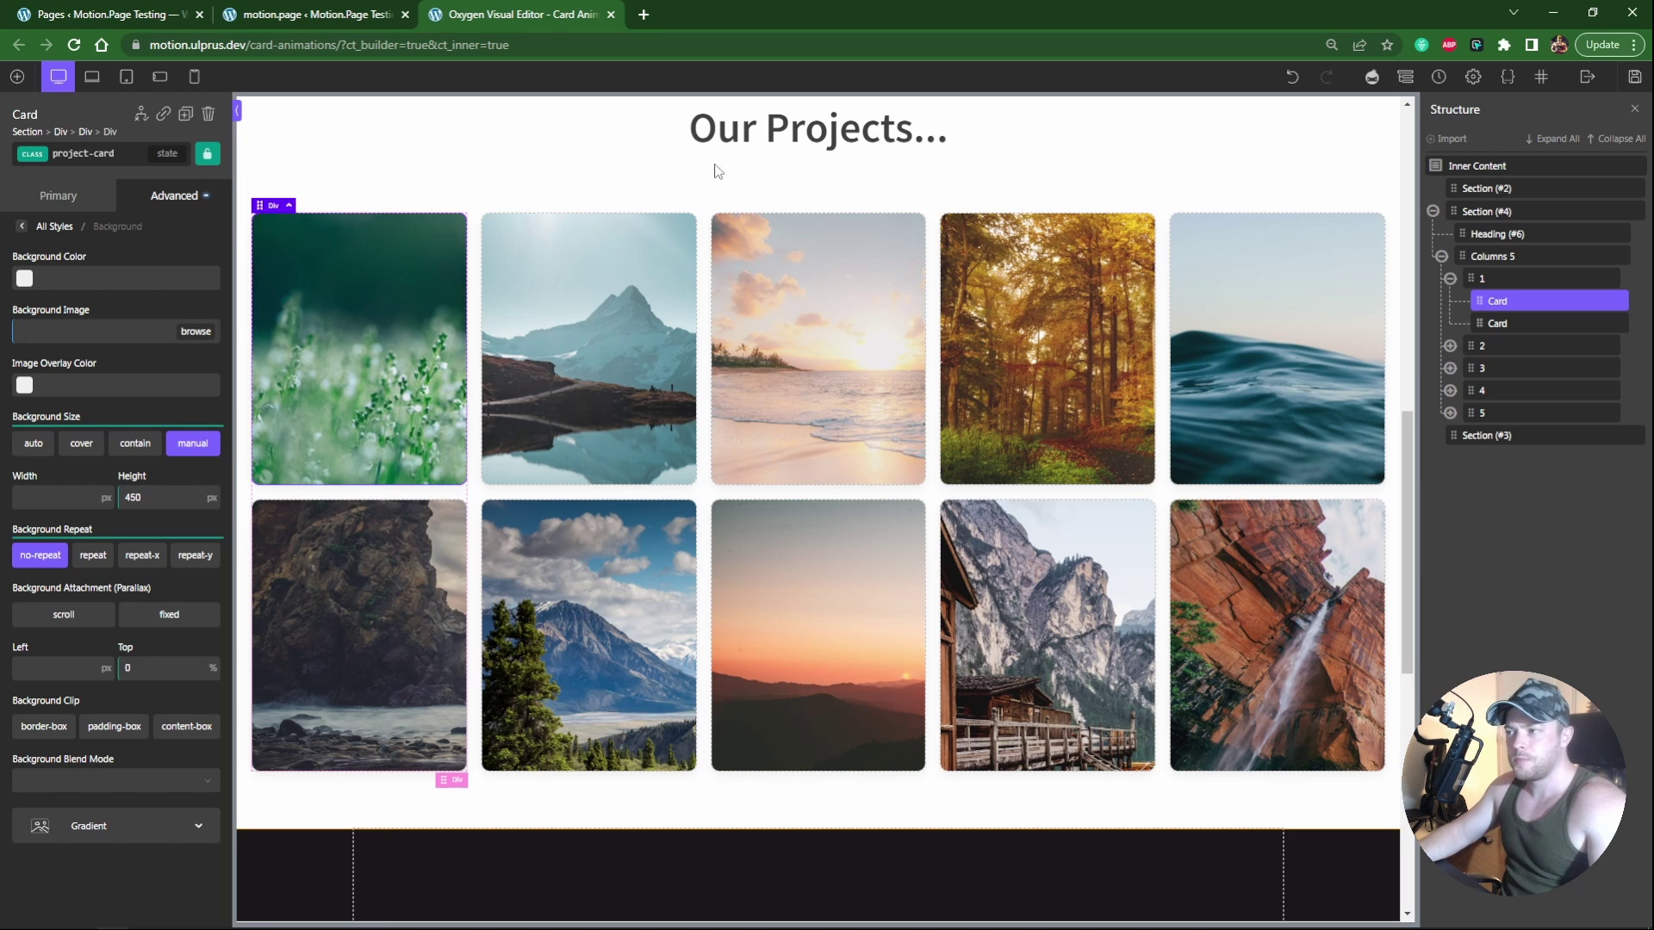
click(338, 21)
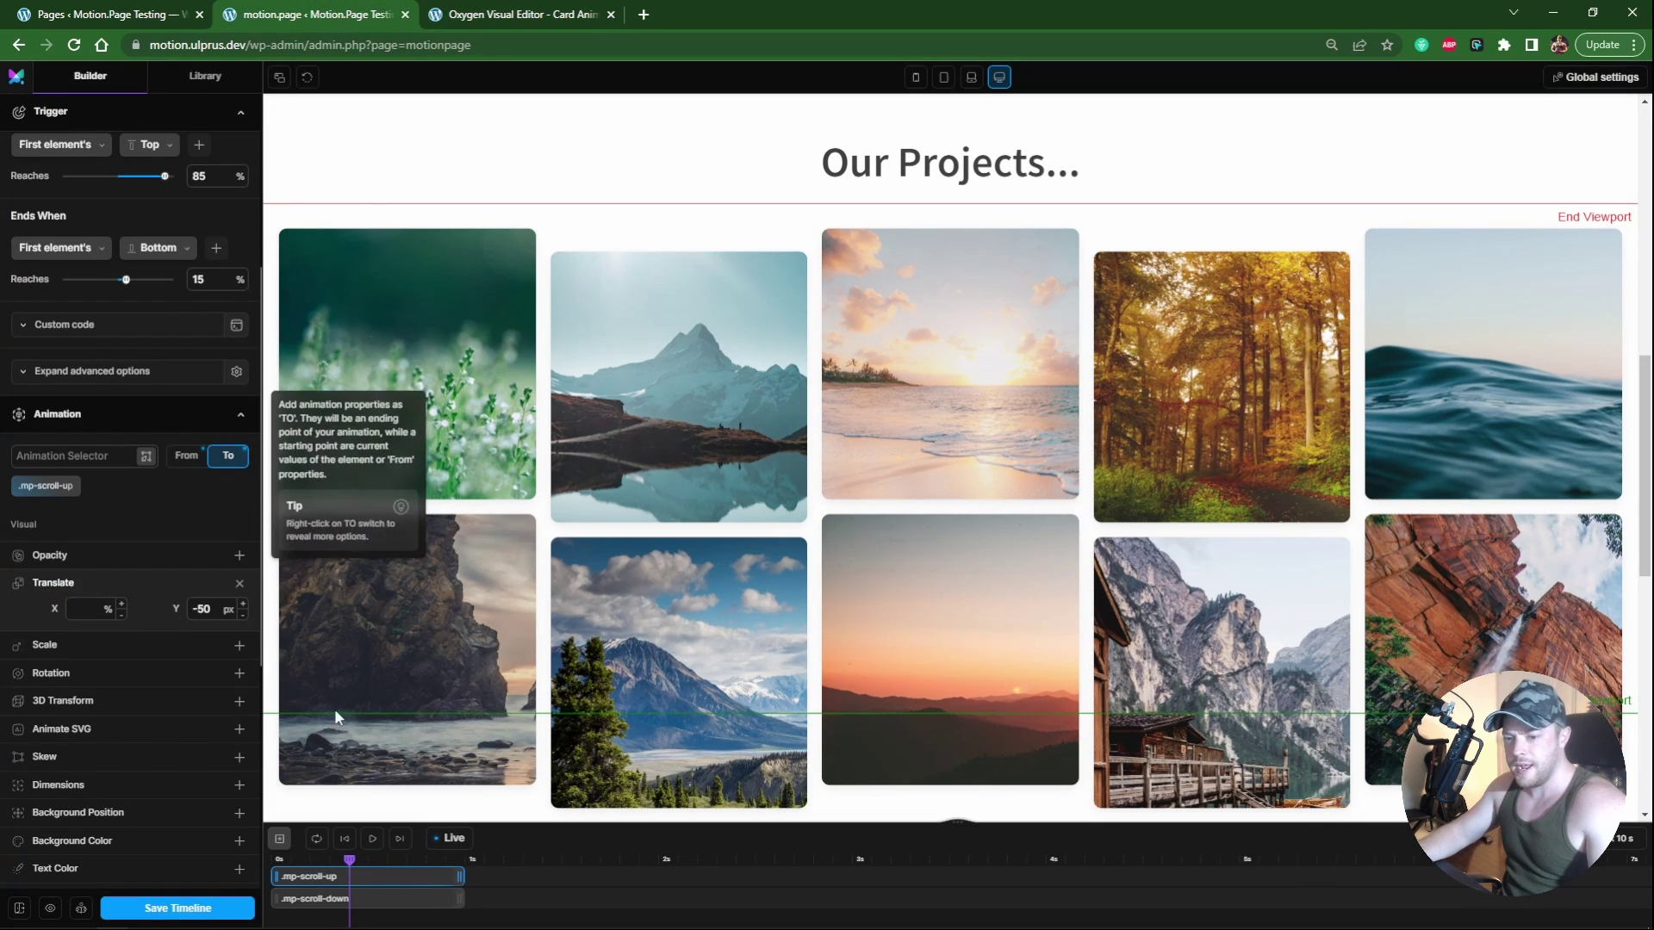
Step: Add a new timeline animation targeting .project-card
click(278, 840)
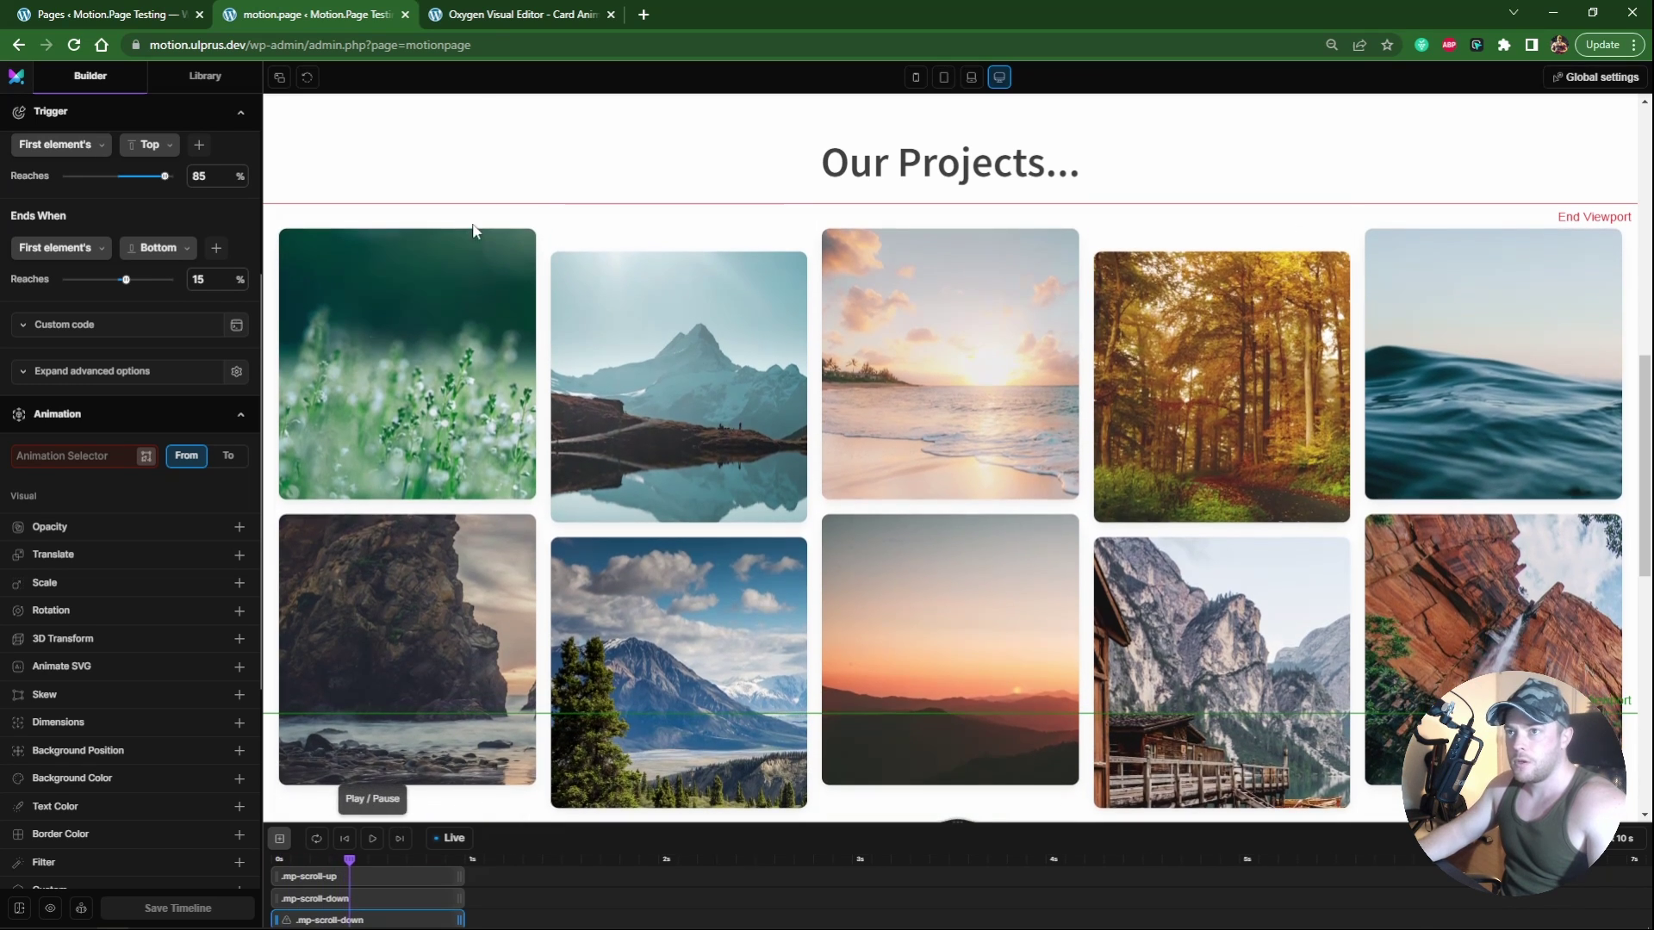
click(515, 14)
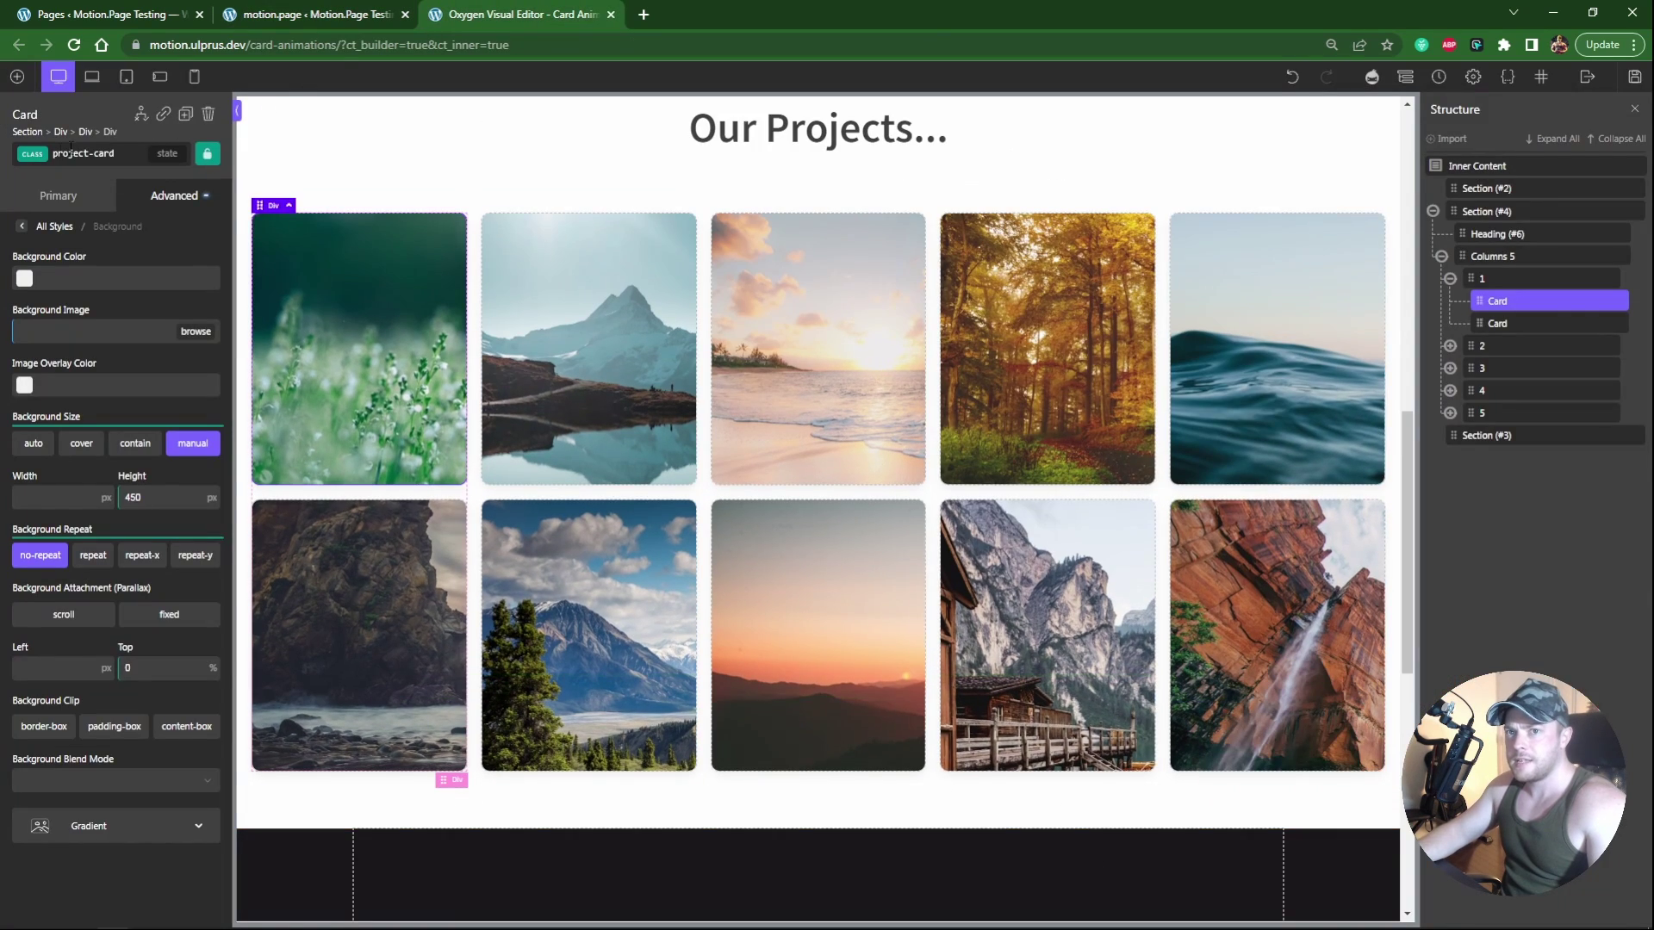
click(284, 14)
click(80, 461)
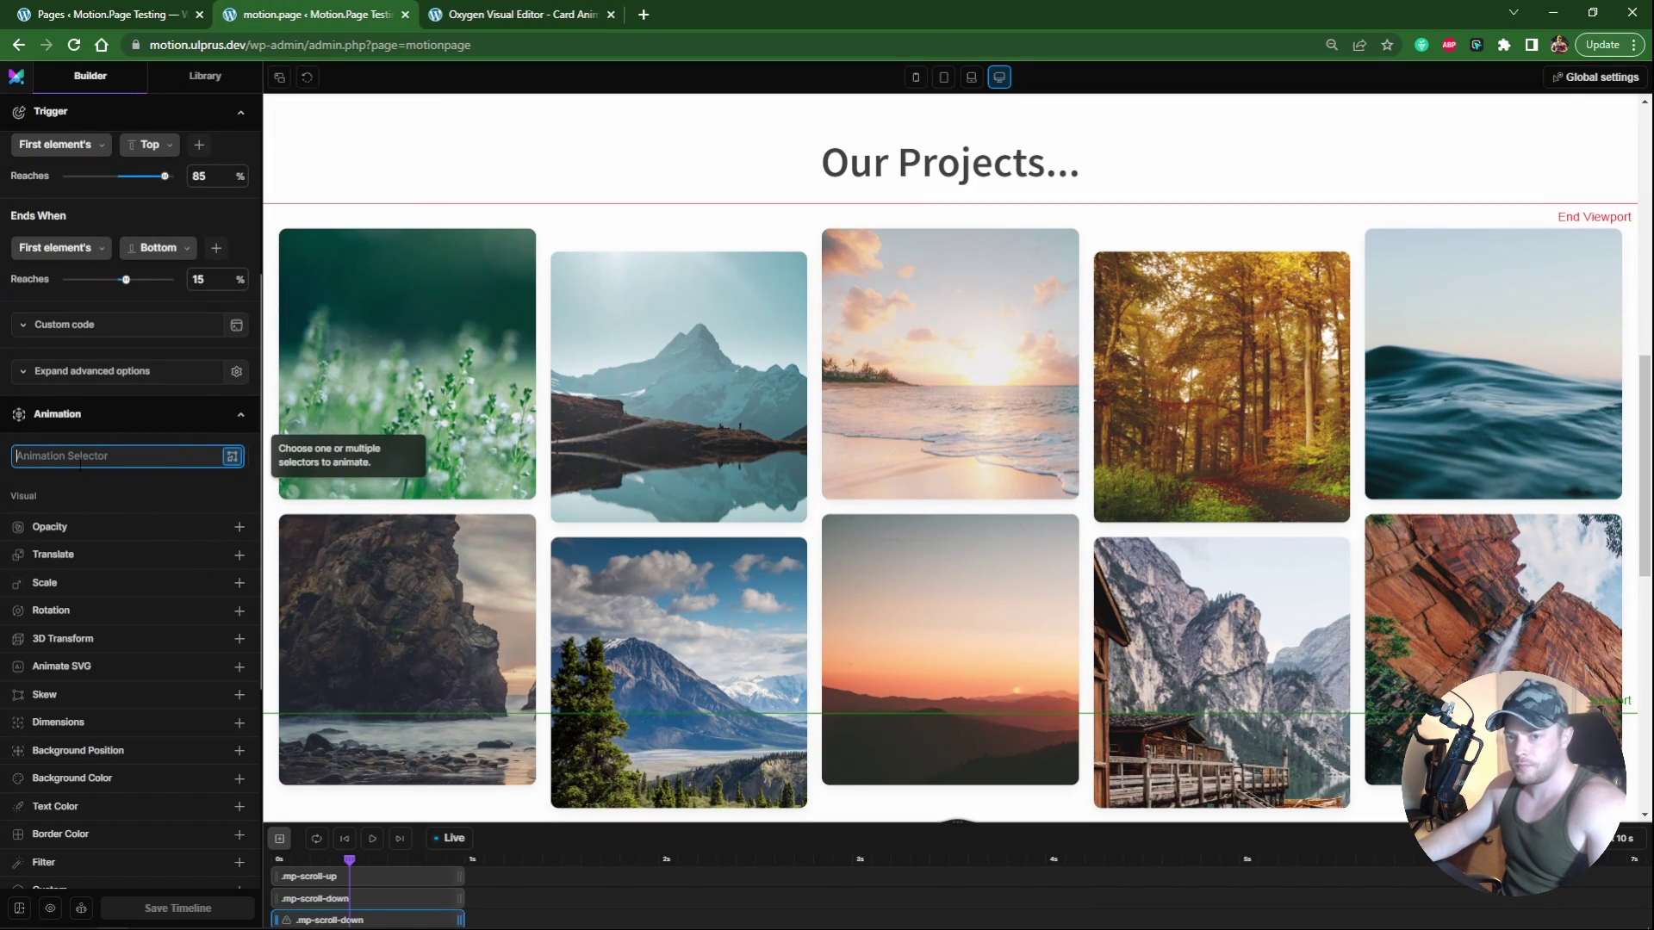
text(.project-card)
key(Return)
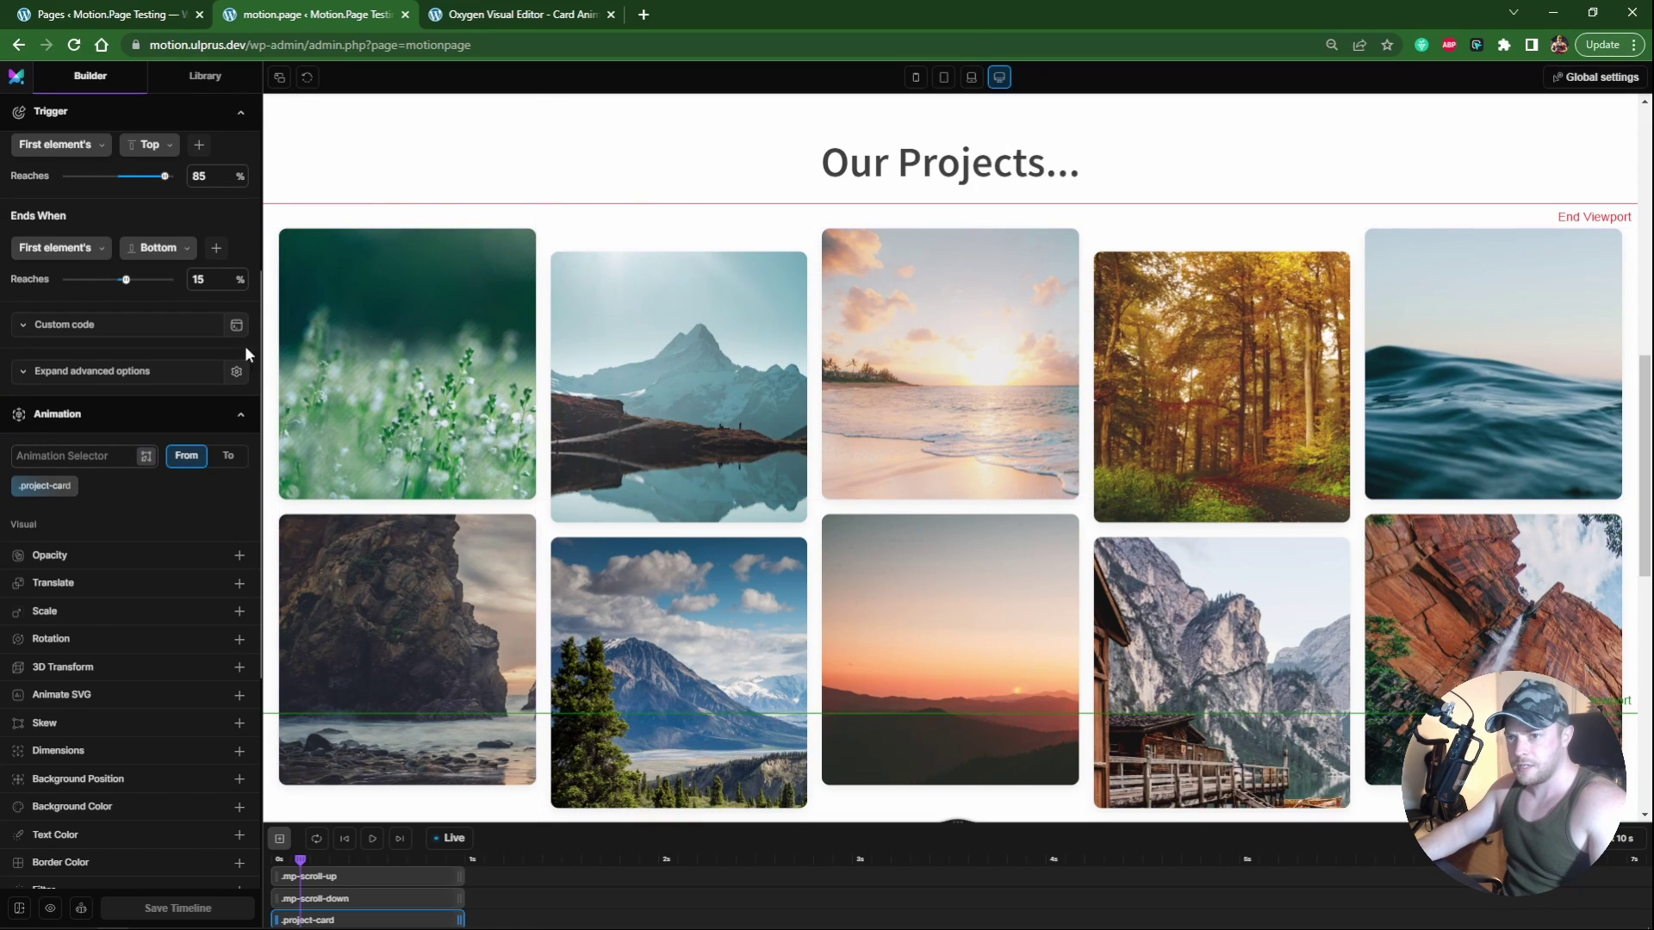
mouse_move(37, 493)
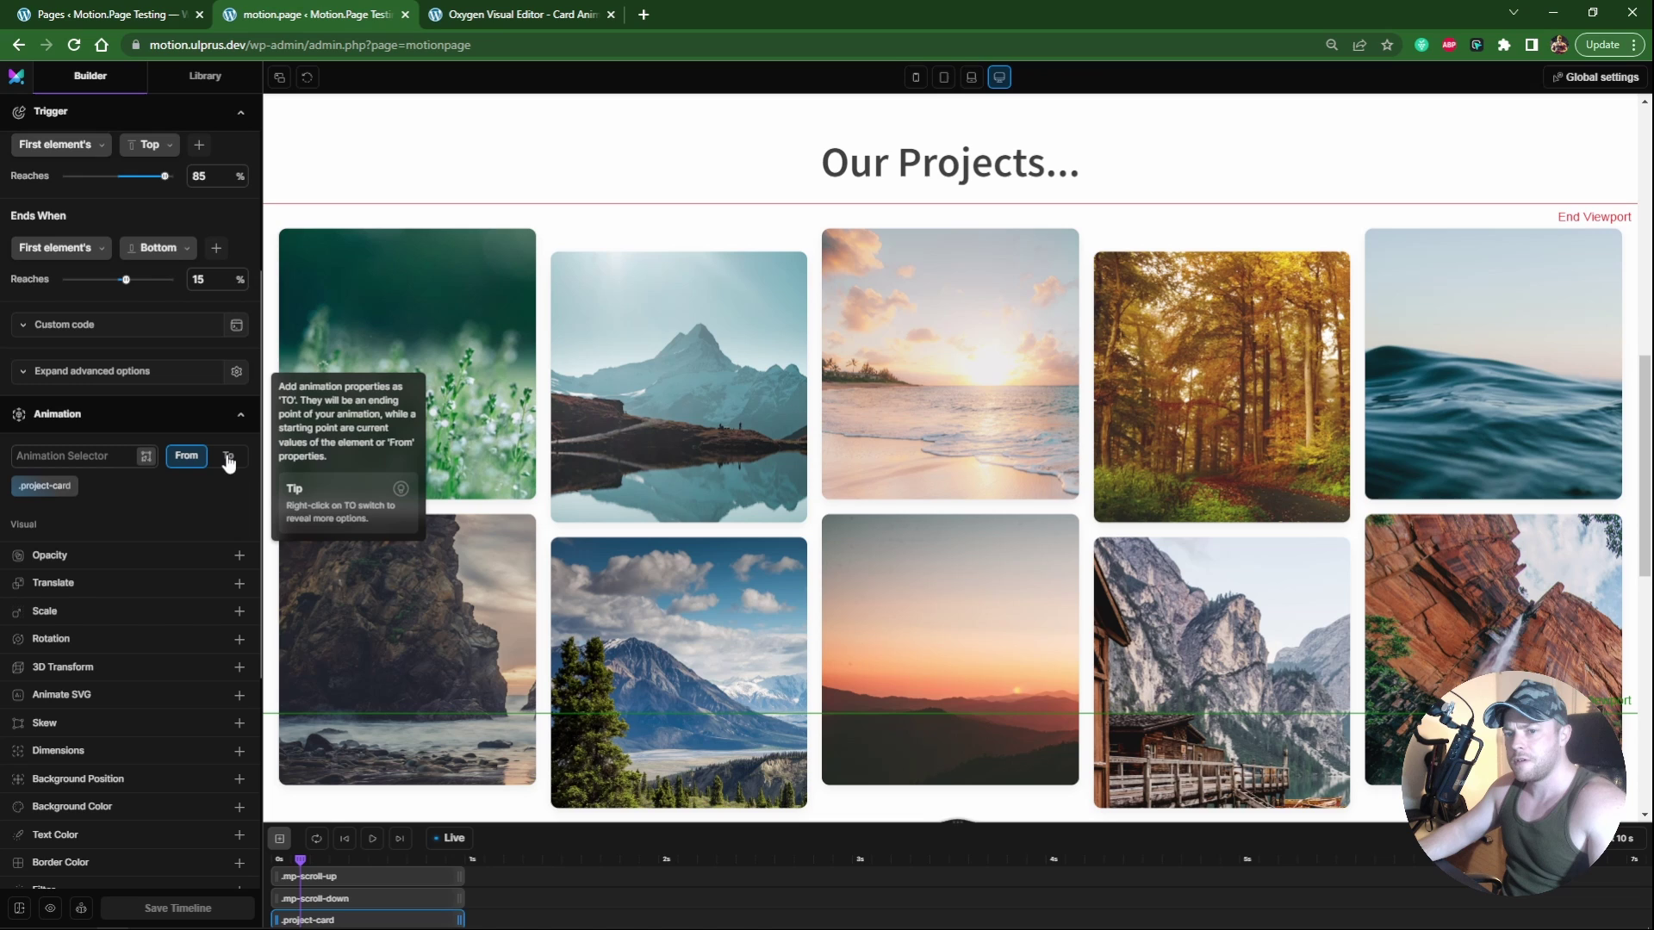
click(552, 17)
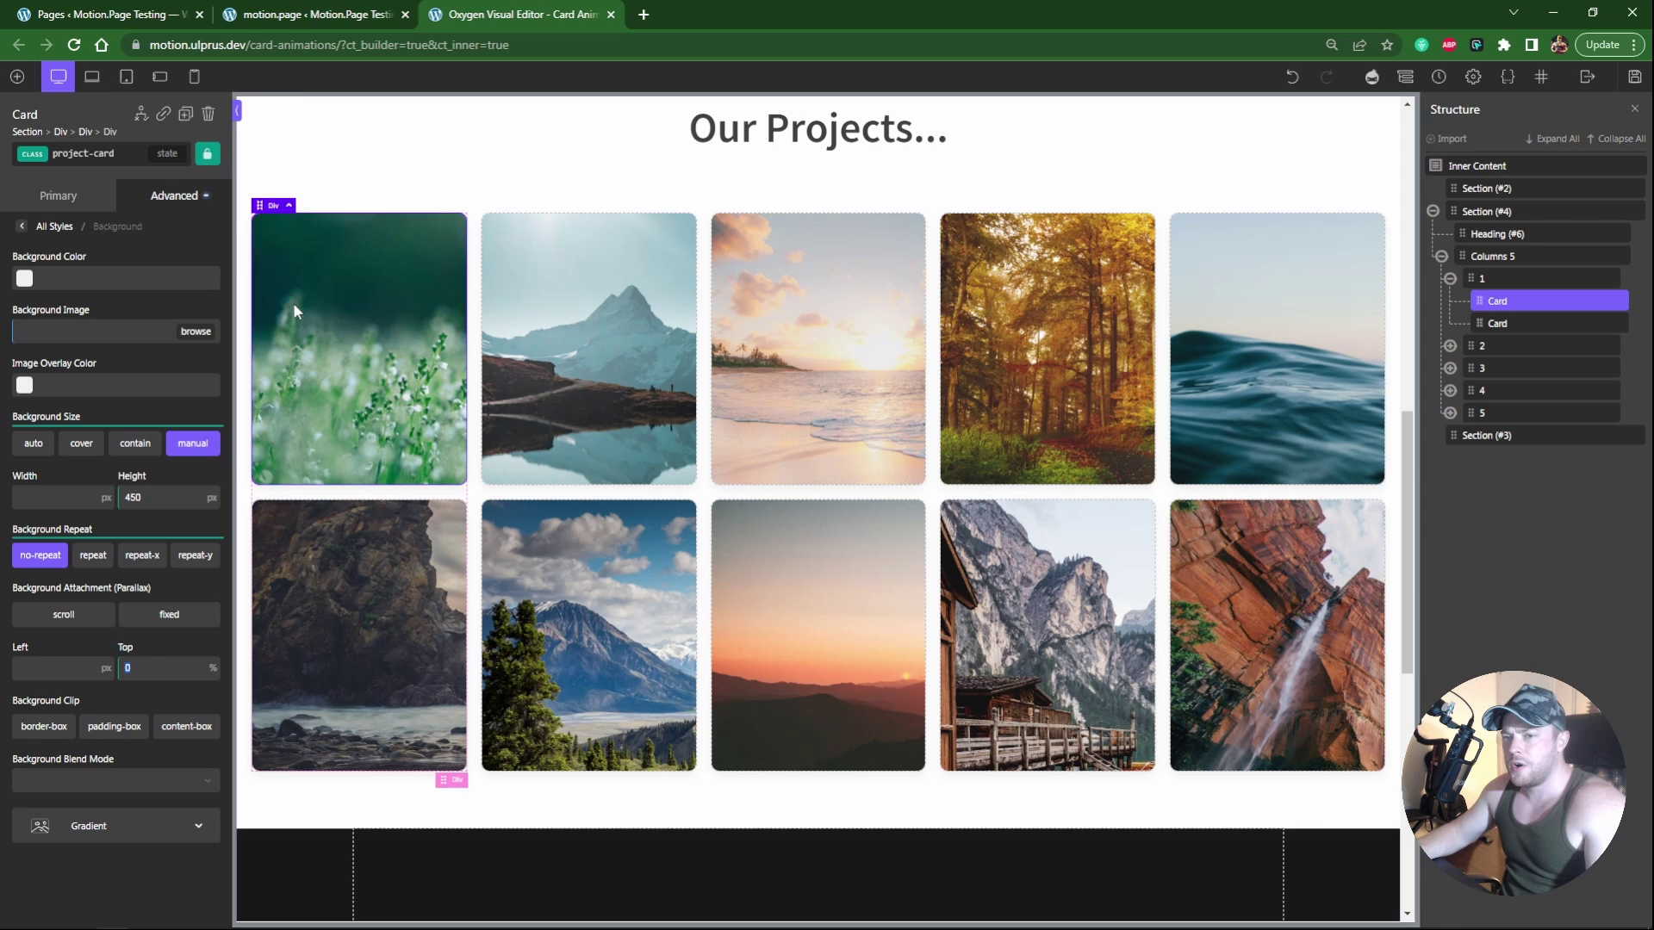
Step: End the .project-card animation at Background Position Y 100% and preview by scrolling the grid
click(305, 15)
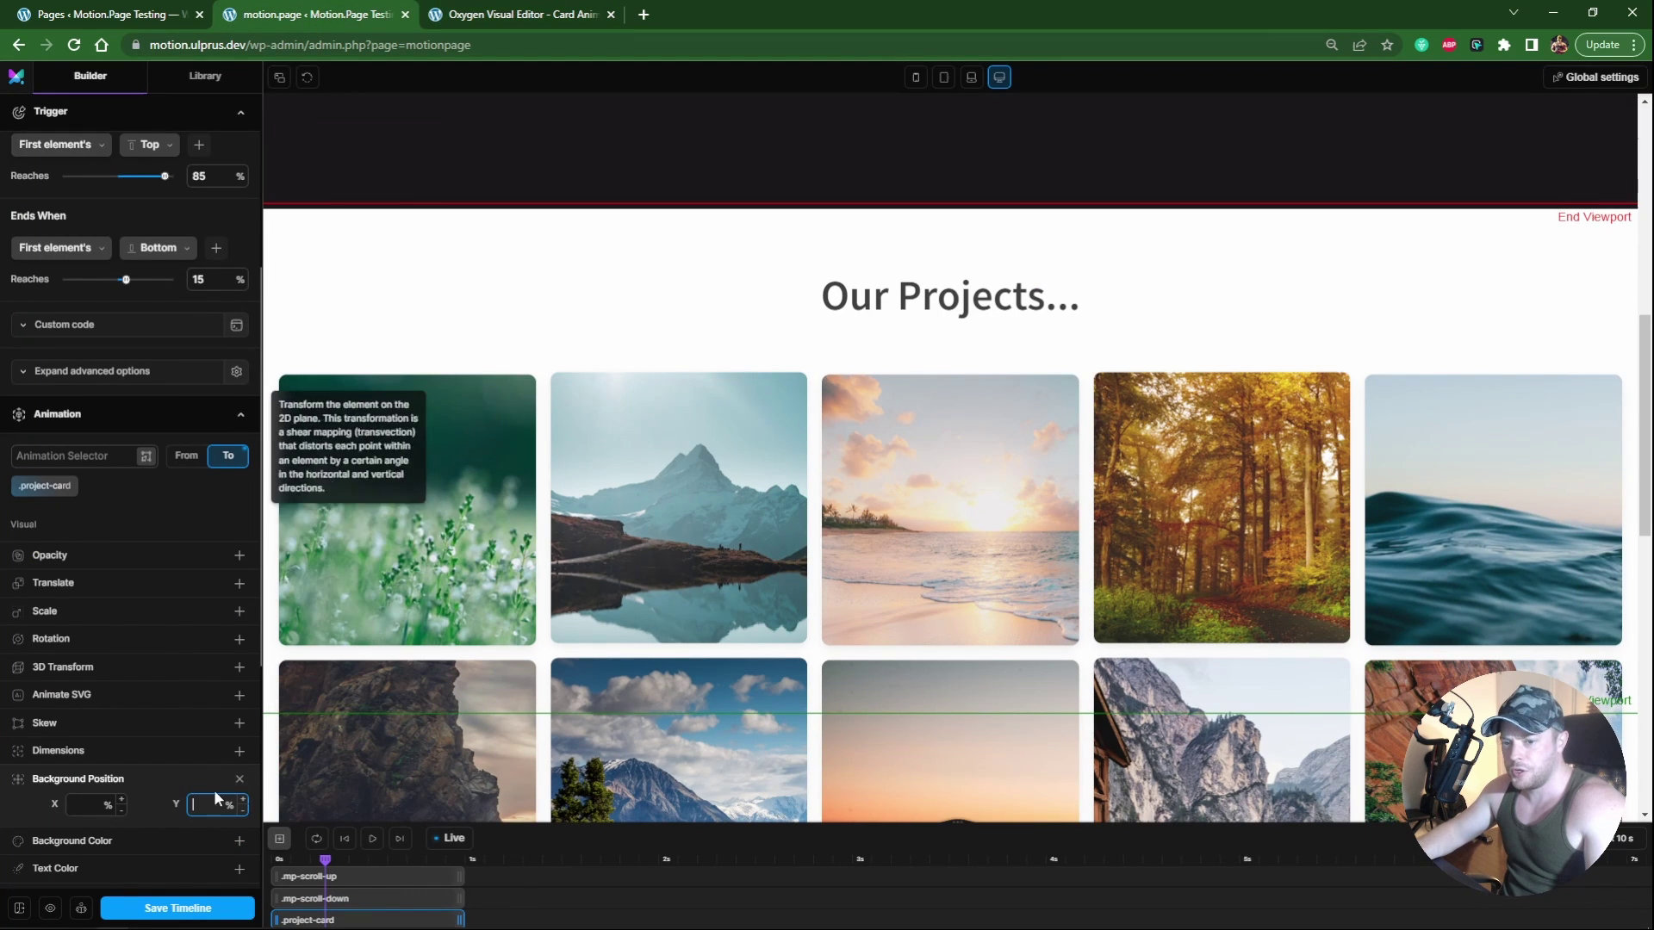
text(00)
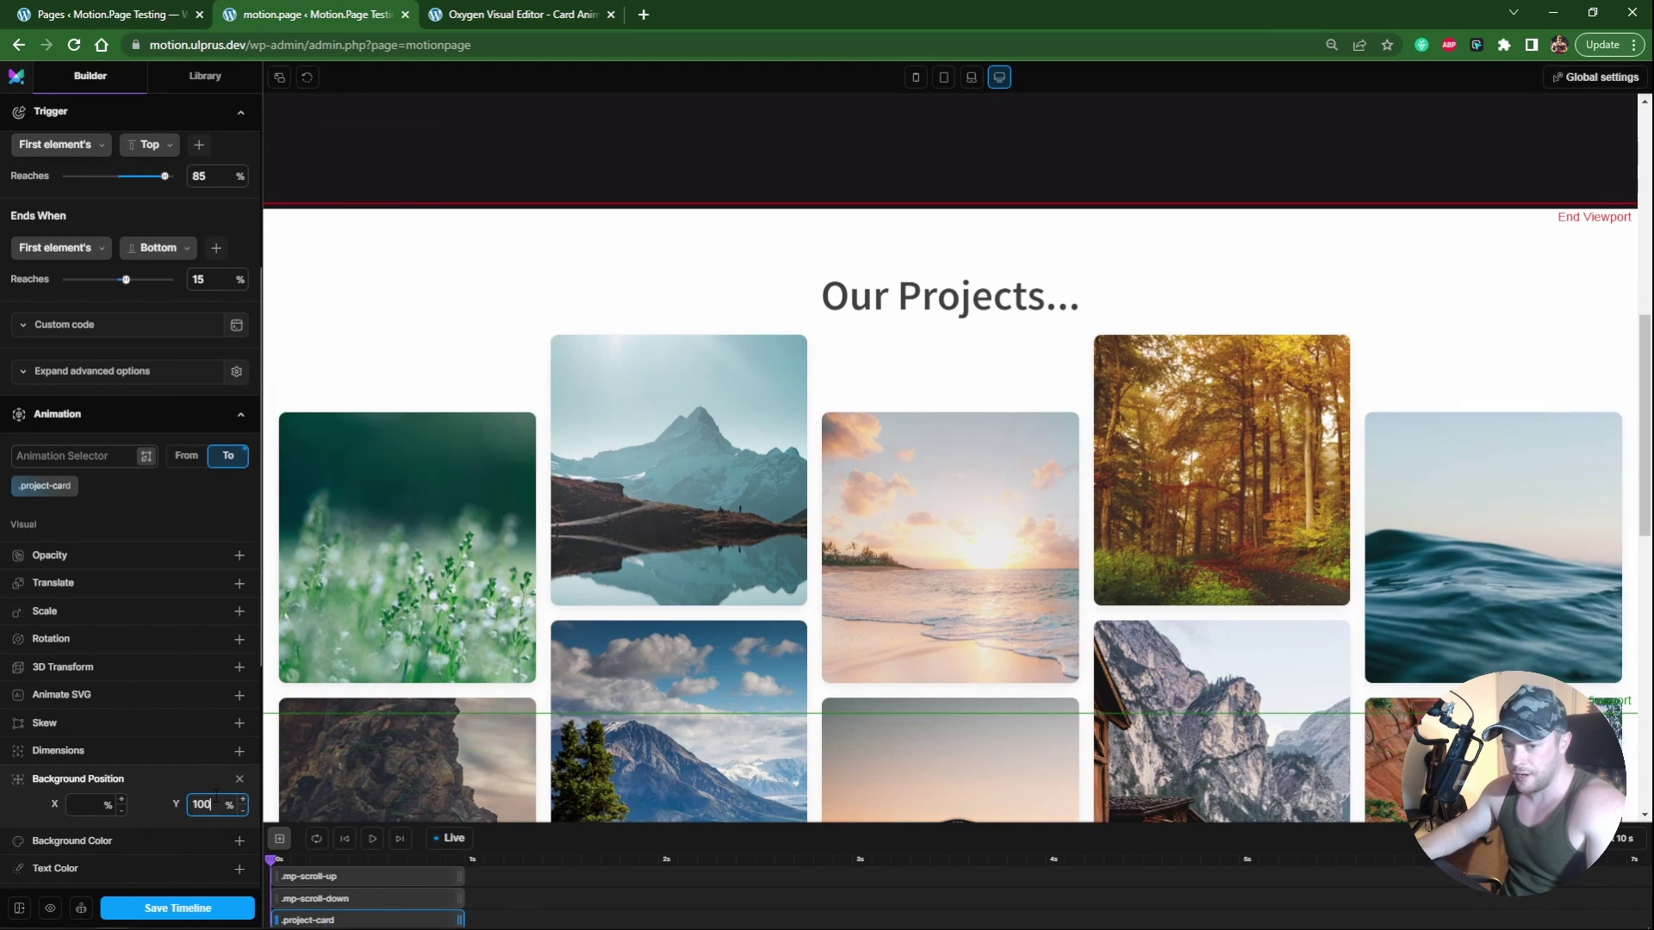
mouse_move(1645, 361)
mouse_down()
mouse_move(1651, 534)
mouse_move(1647, 303)
mouse_move(1647, 370)
mouse_up()
scroll(1071, 399, down, 2)
scroll(1072, 399, up, 3)
scroll(1071, 400, down, 2)
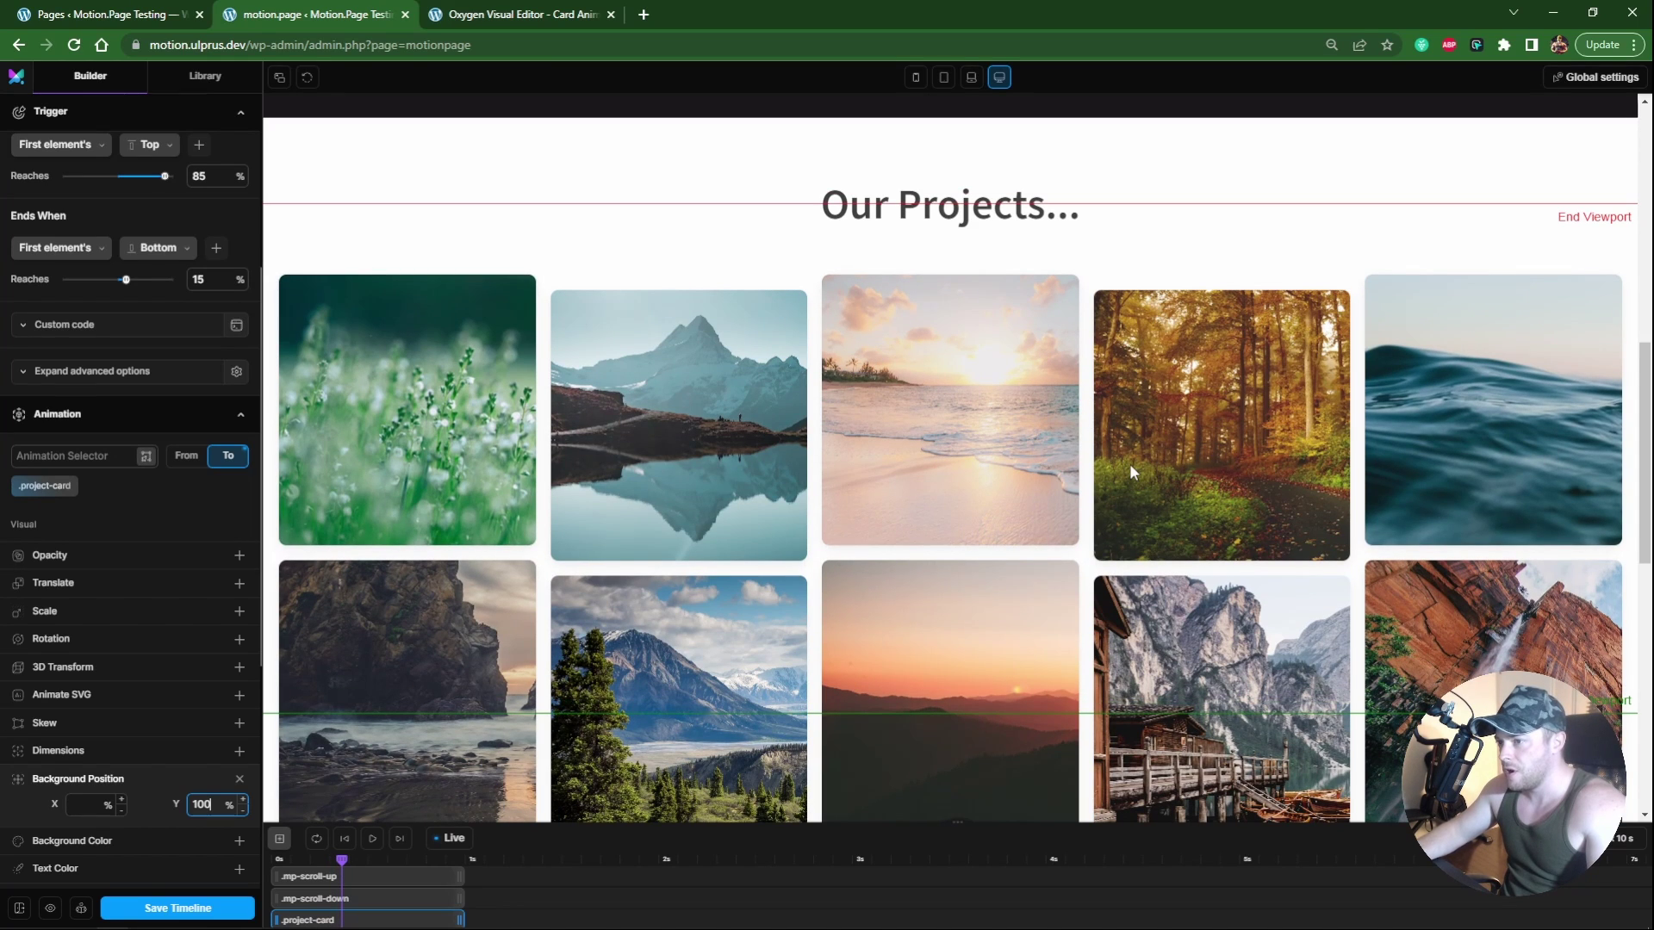
drag(1647, 456, 1647, 542)
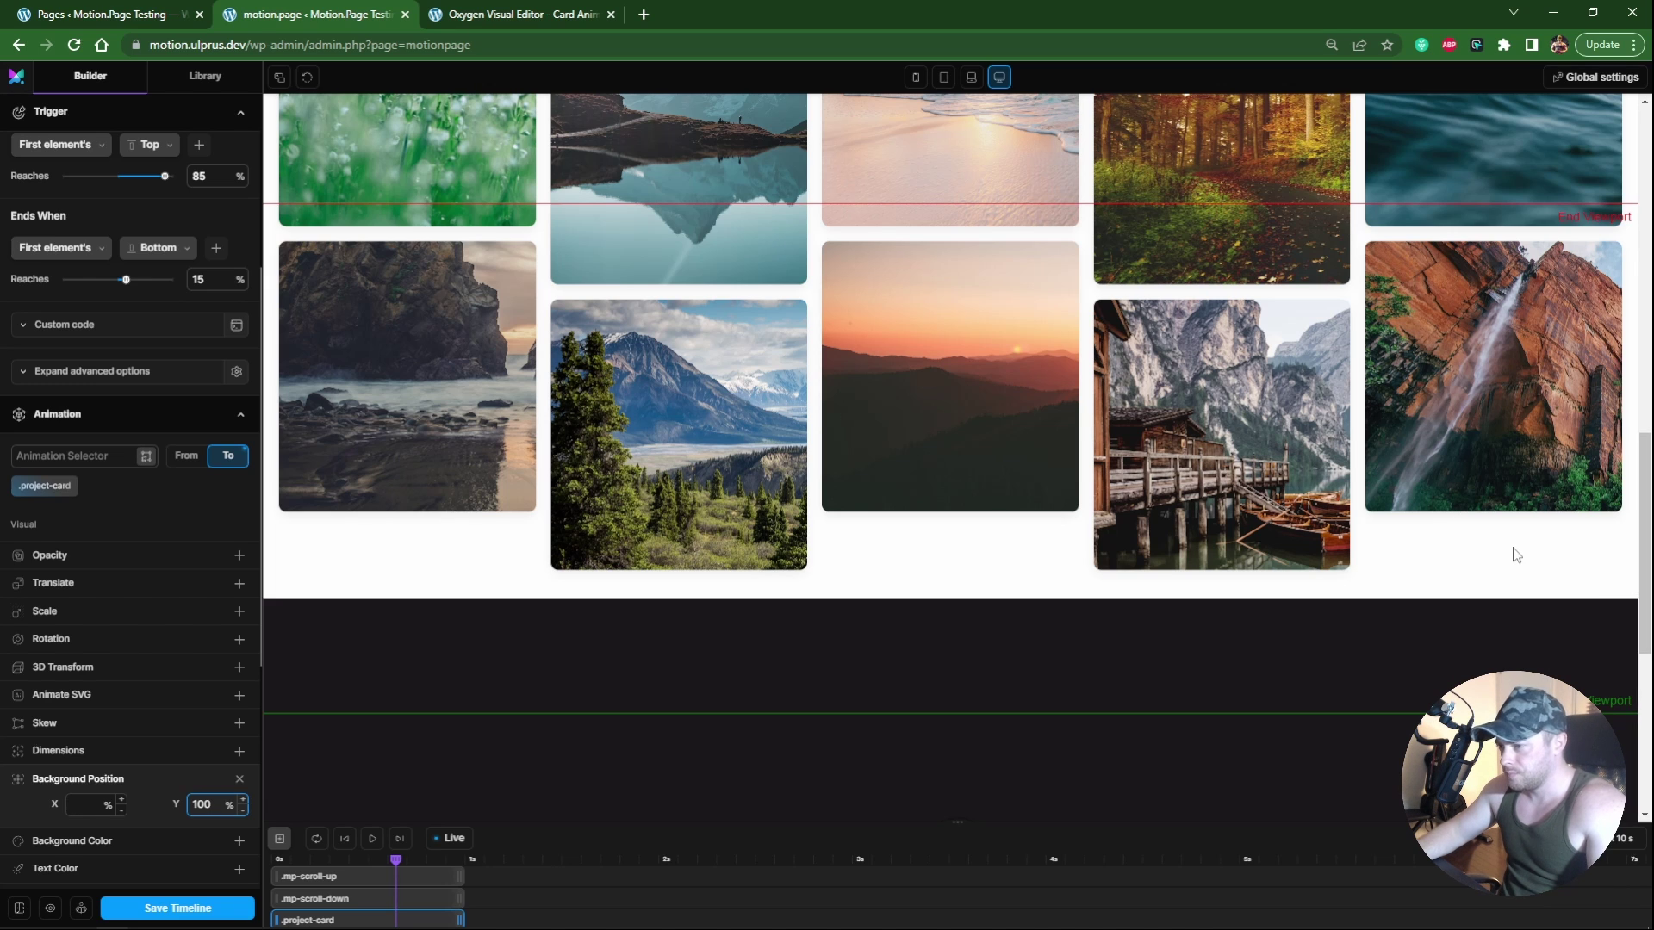
drag(1647, 564, 1647, 408)
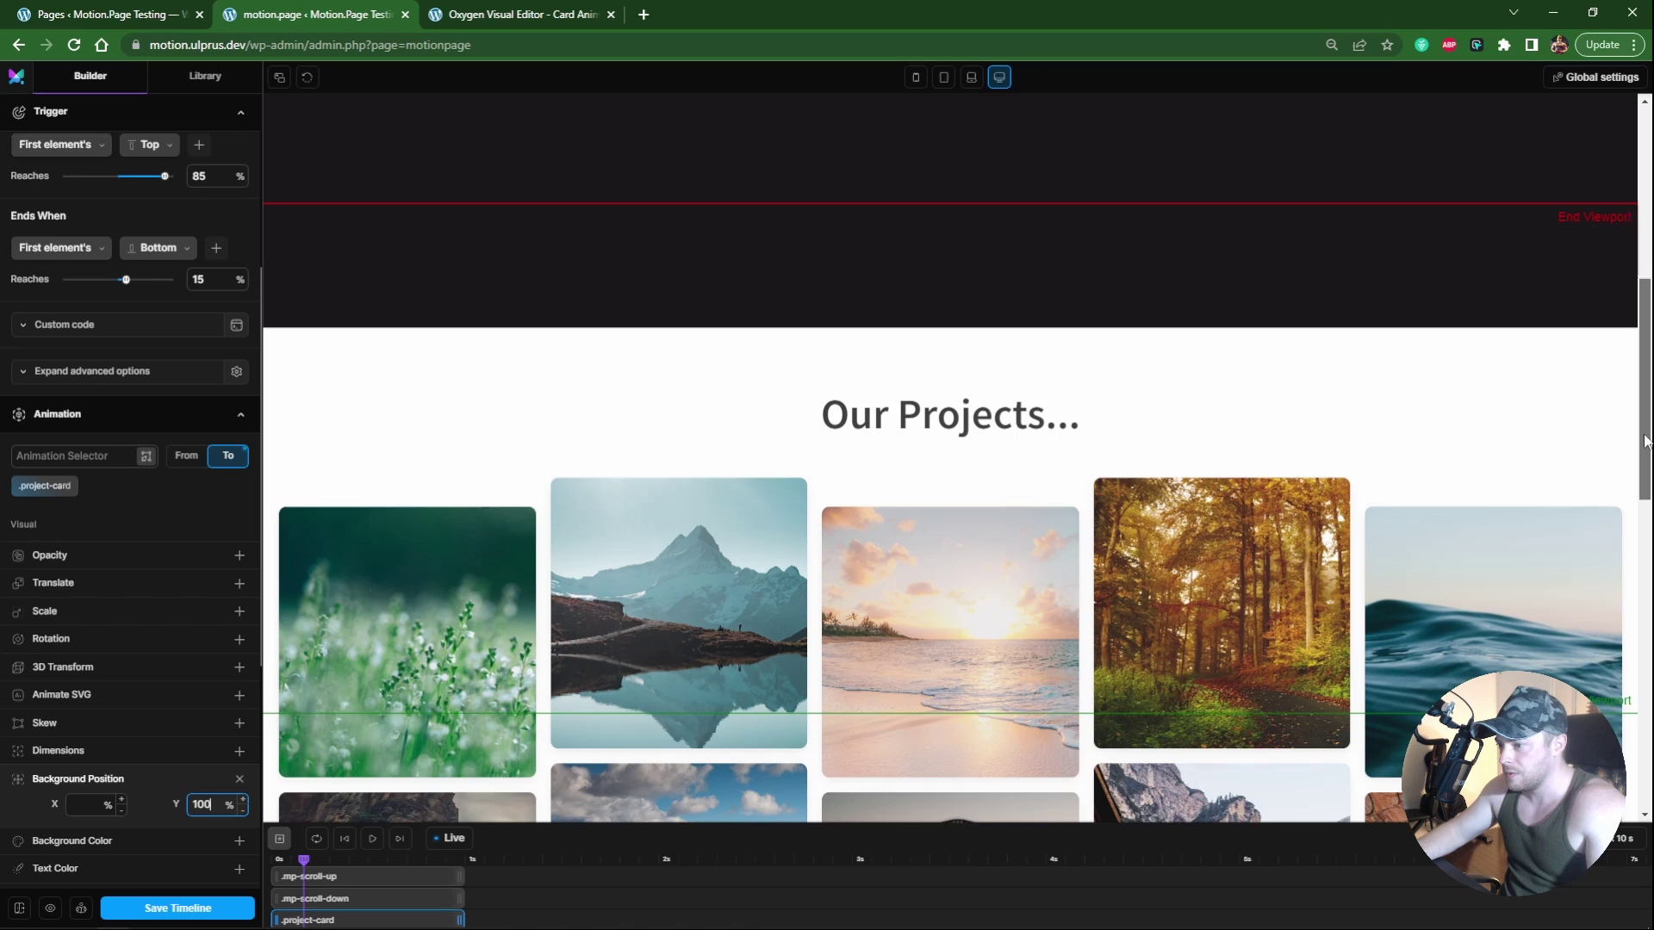
drag(1647, 442, 1649, 611)
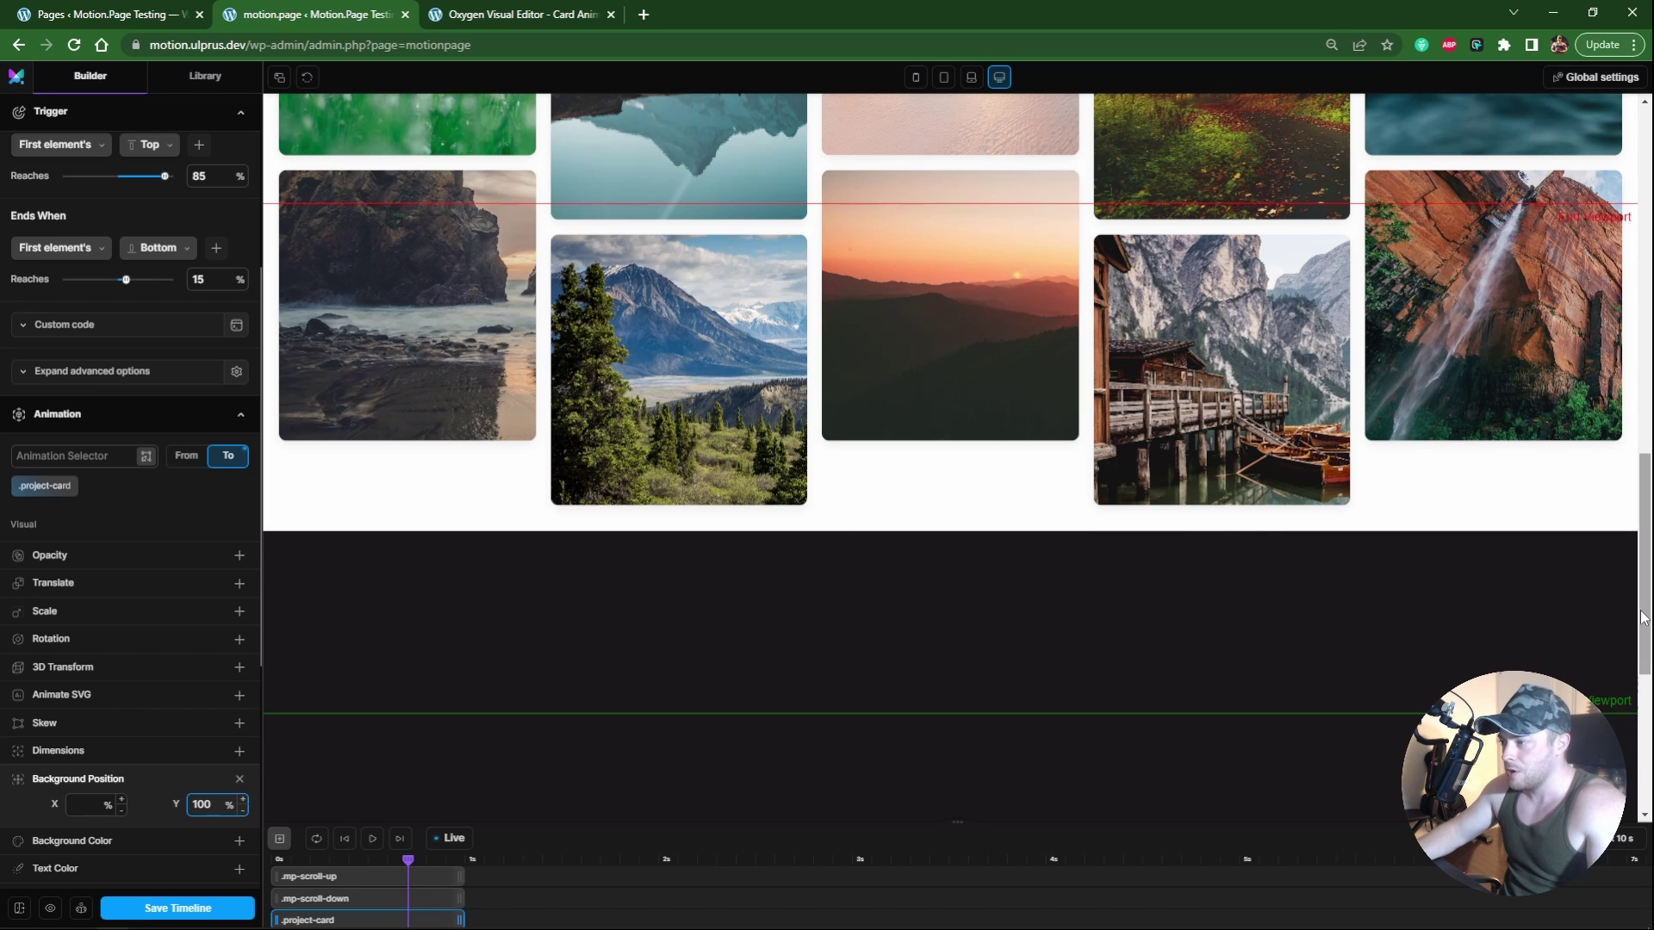
scroll(997, 670, up, 3)
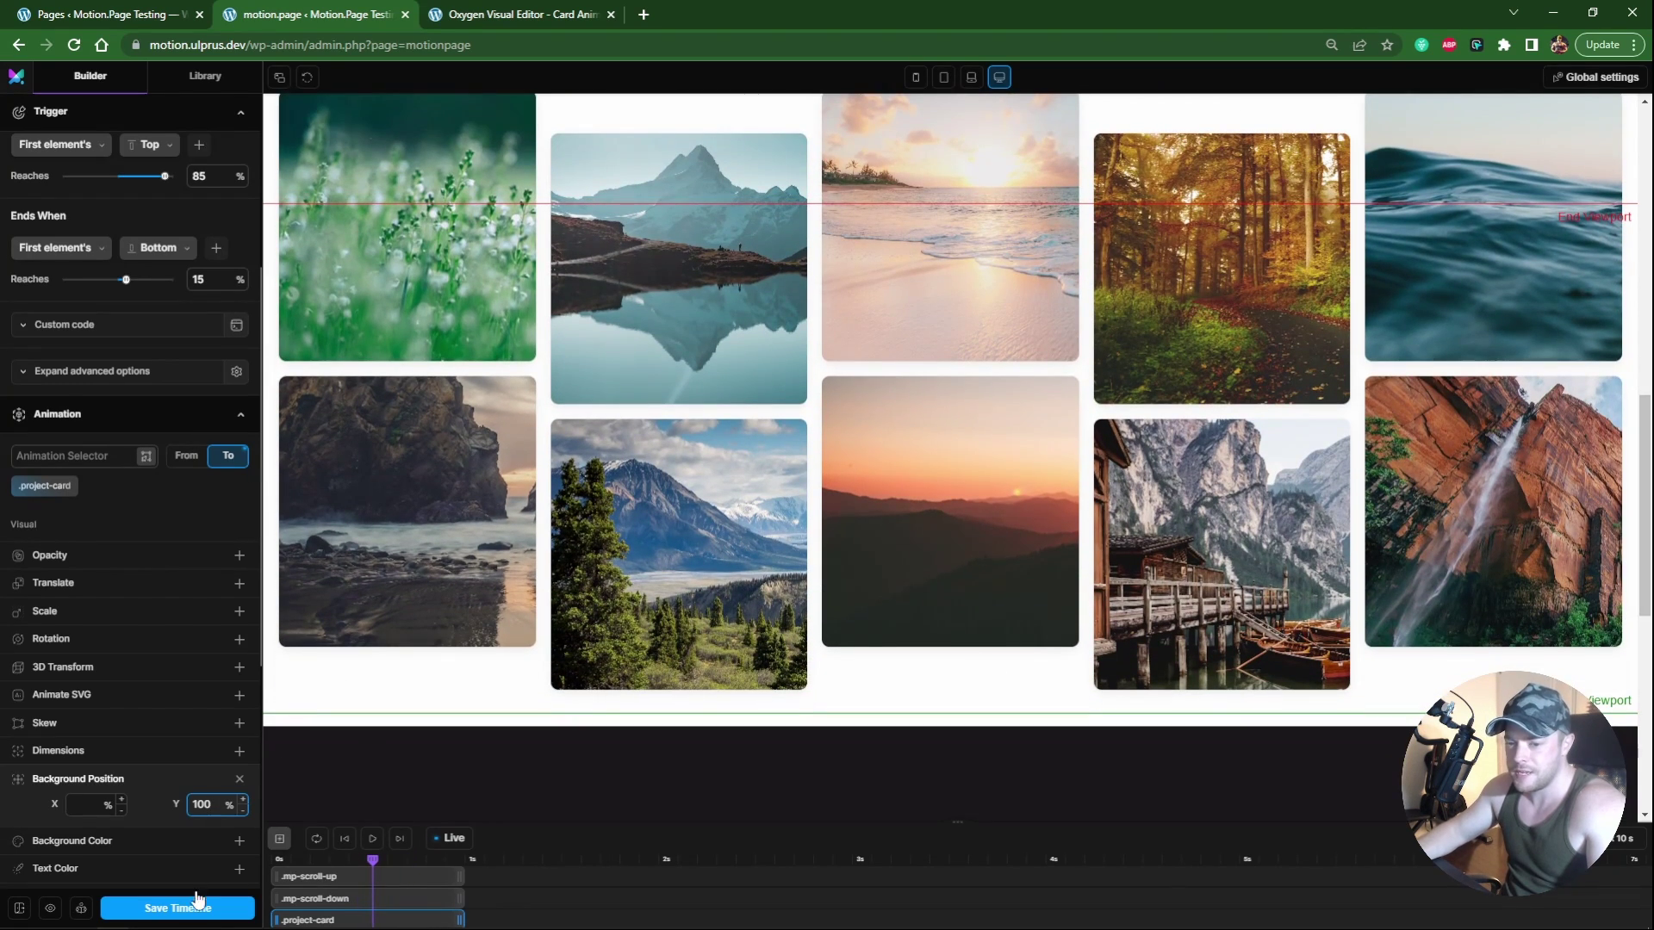
Step: Open the live Card Animations page and scroll down to watch the Our Projects card columns animate
click(50, 908)
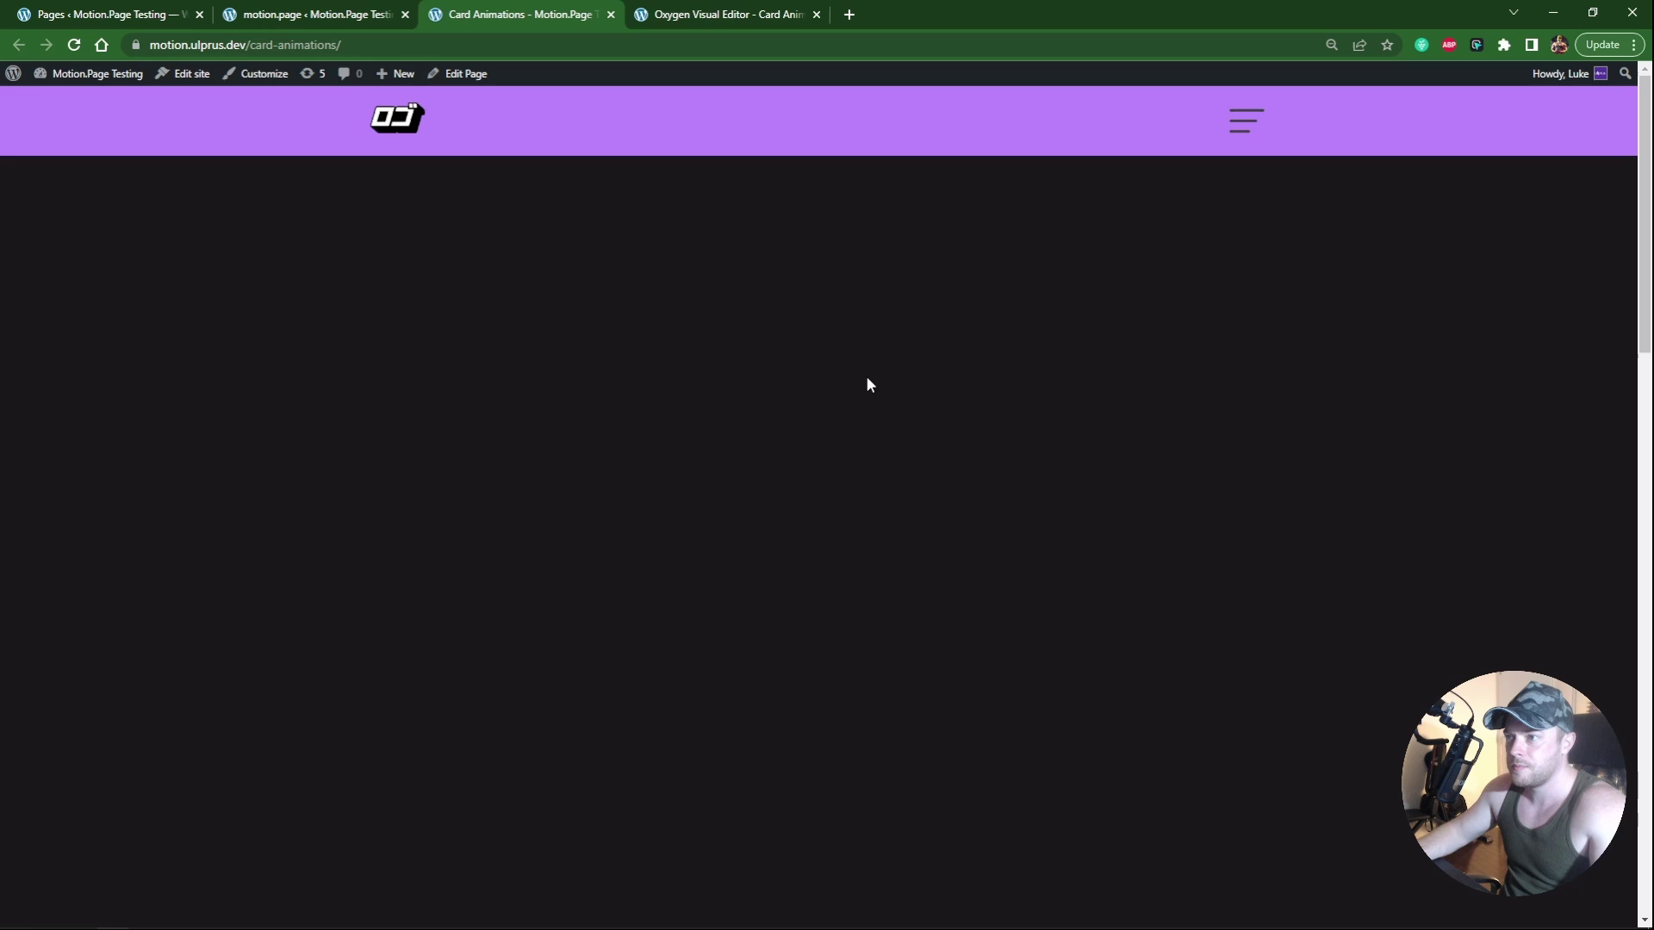
drag(1642, 160, 1585, 241)
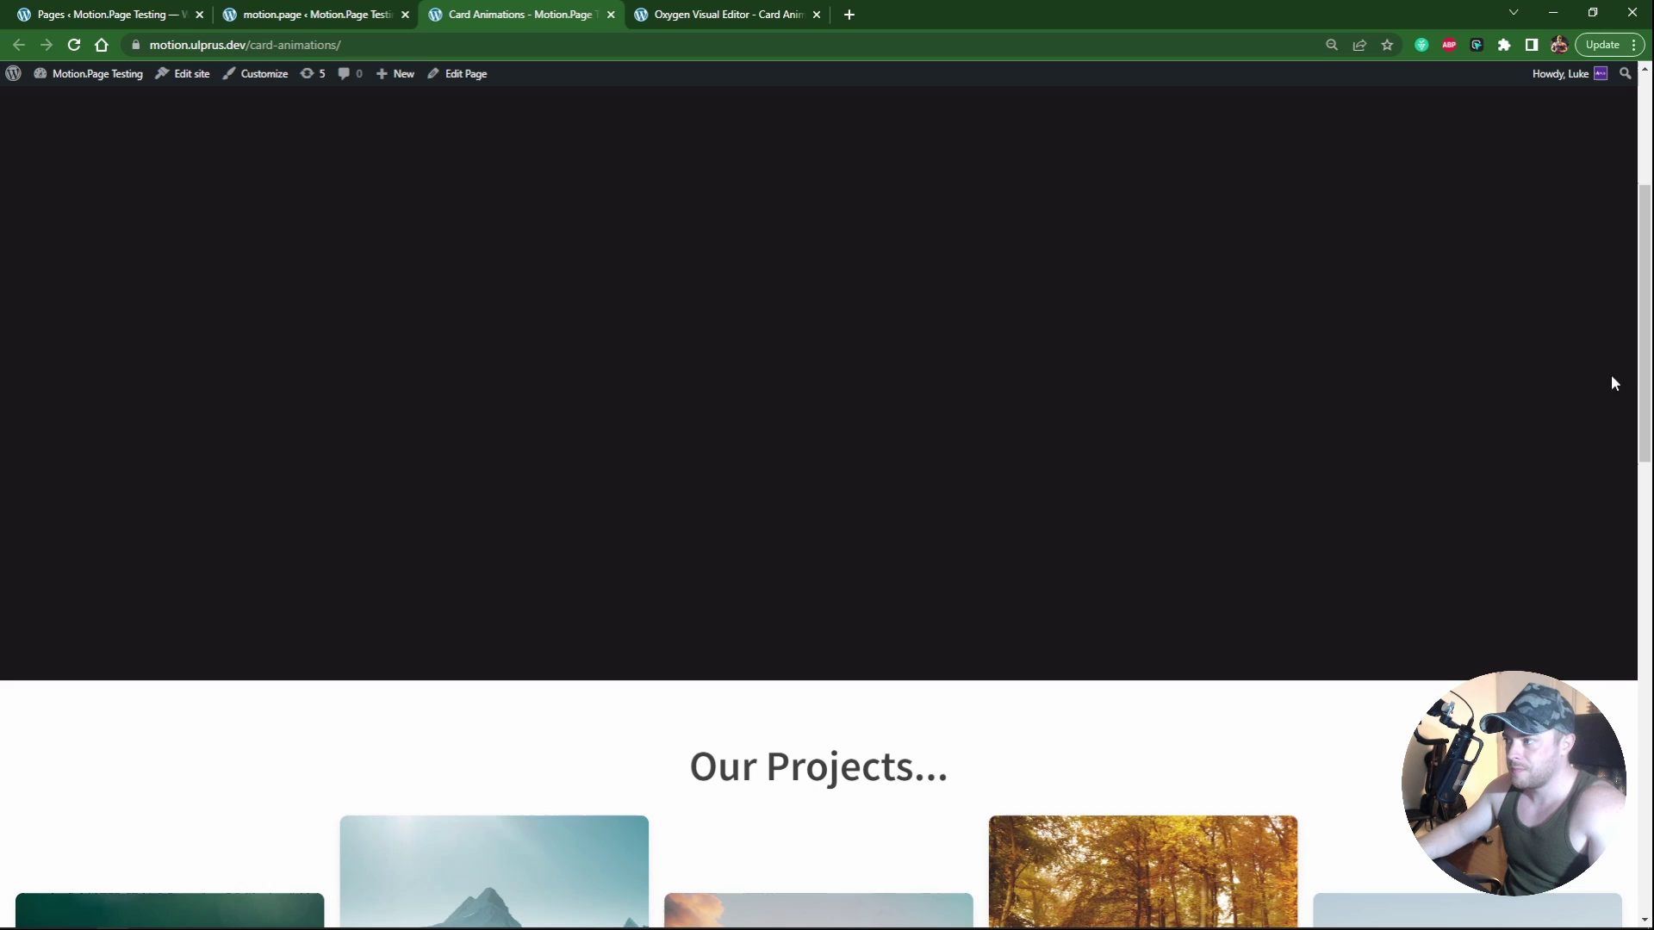
drag(1643, 366, 1615, 660)
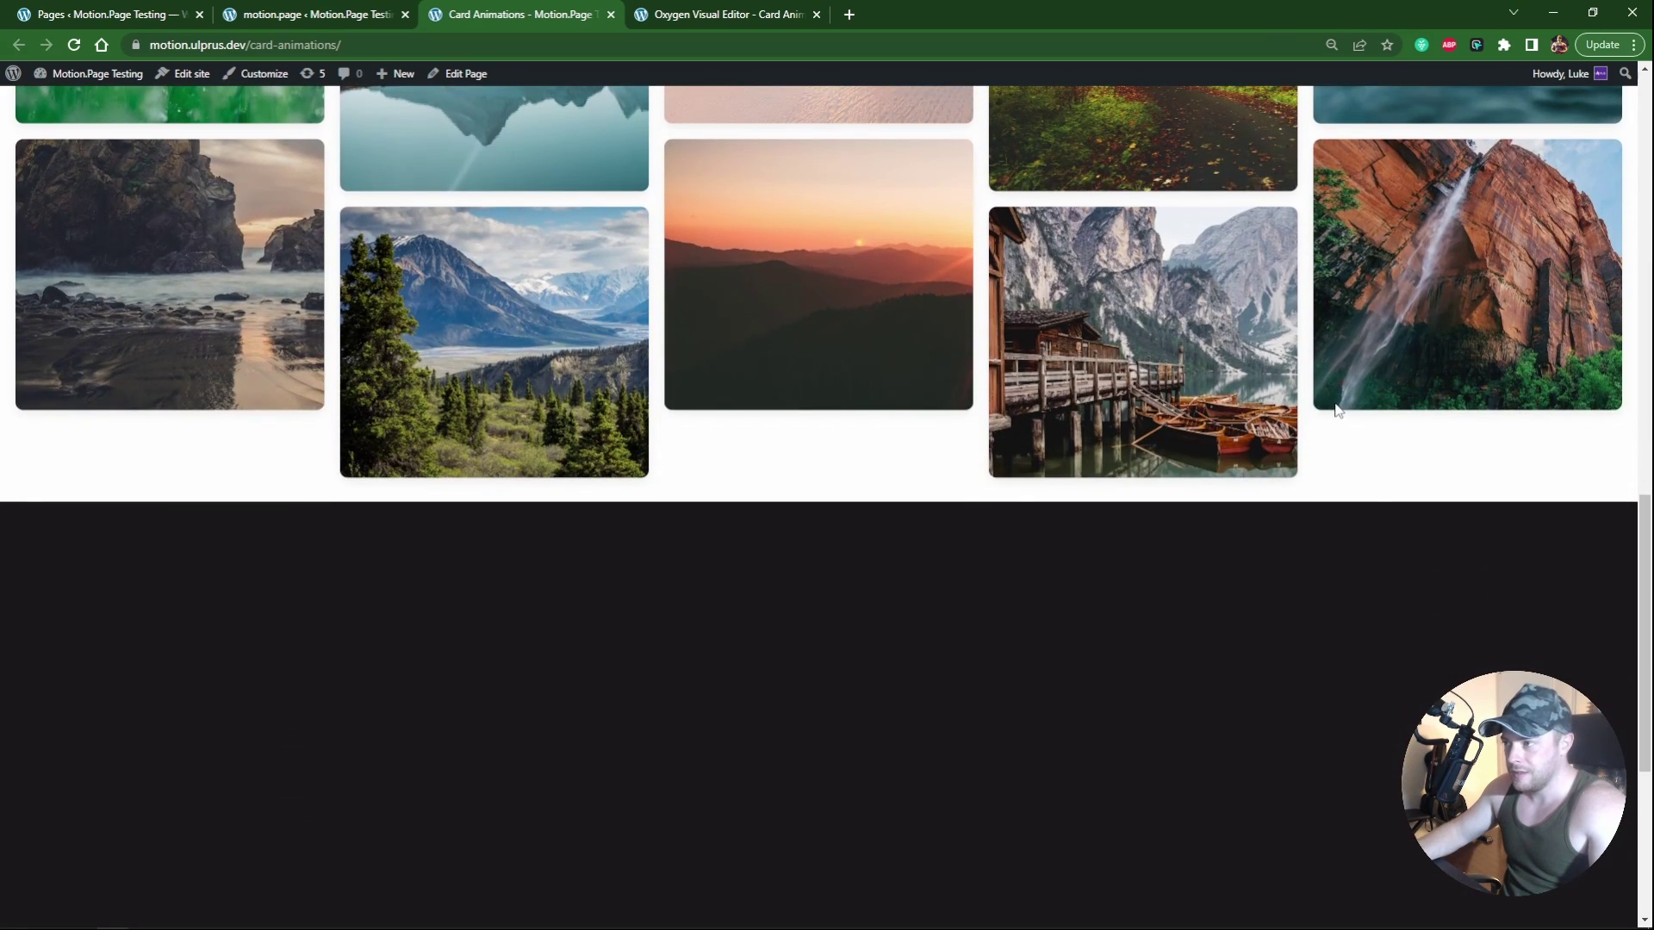